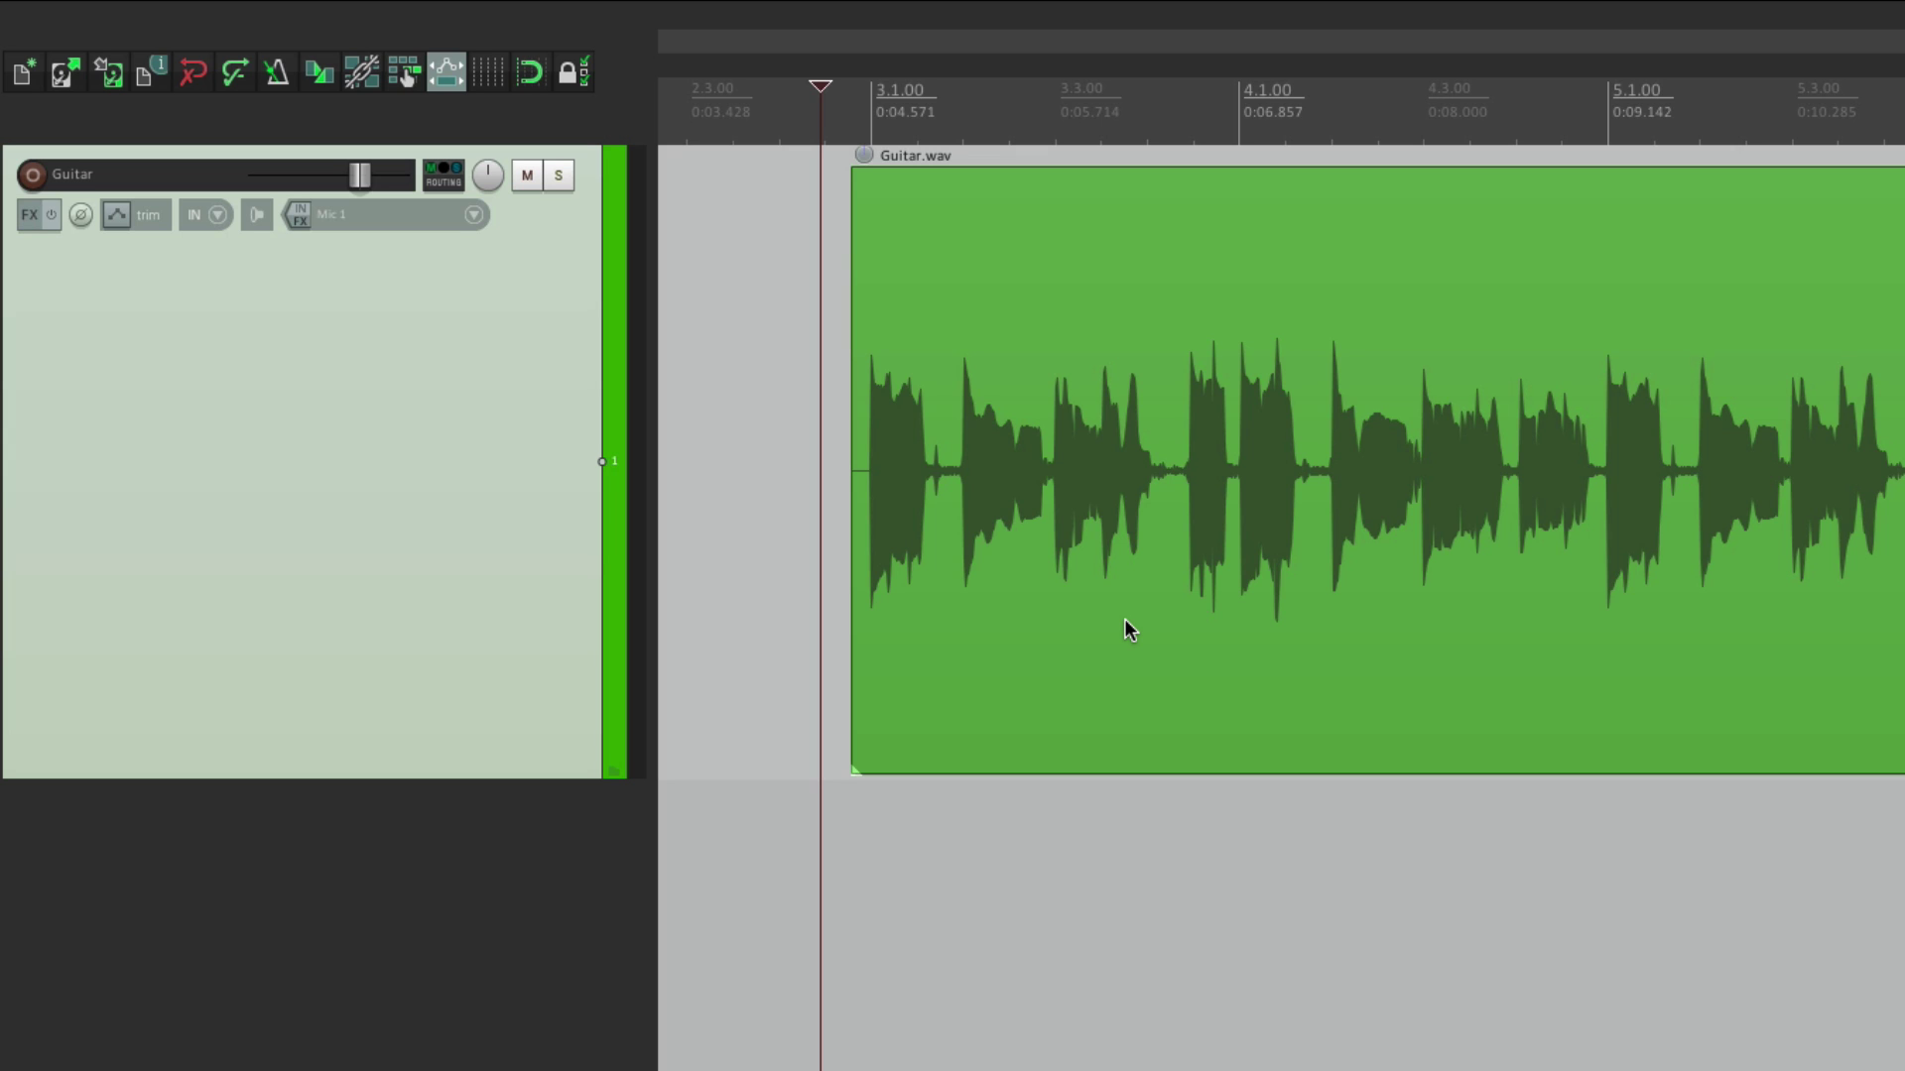
Play back the guitar recording to locate the middle hits.
scroll(898, 511, "up", 2)
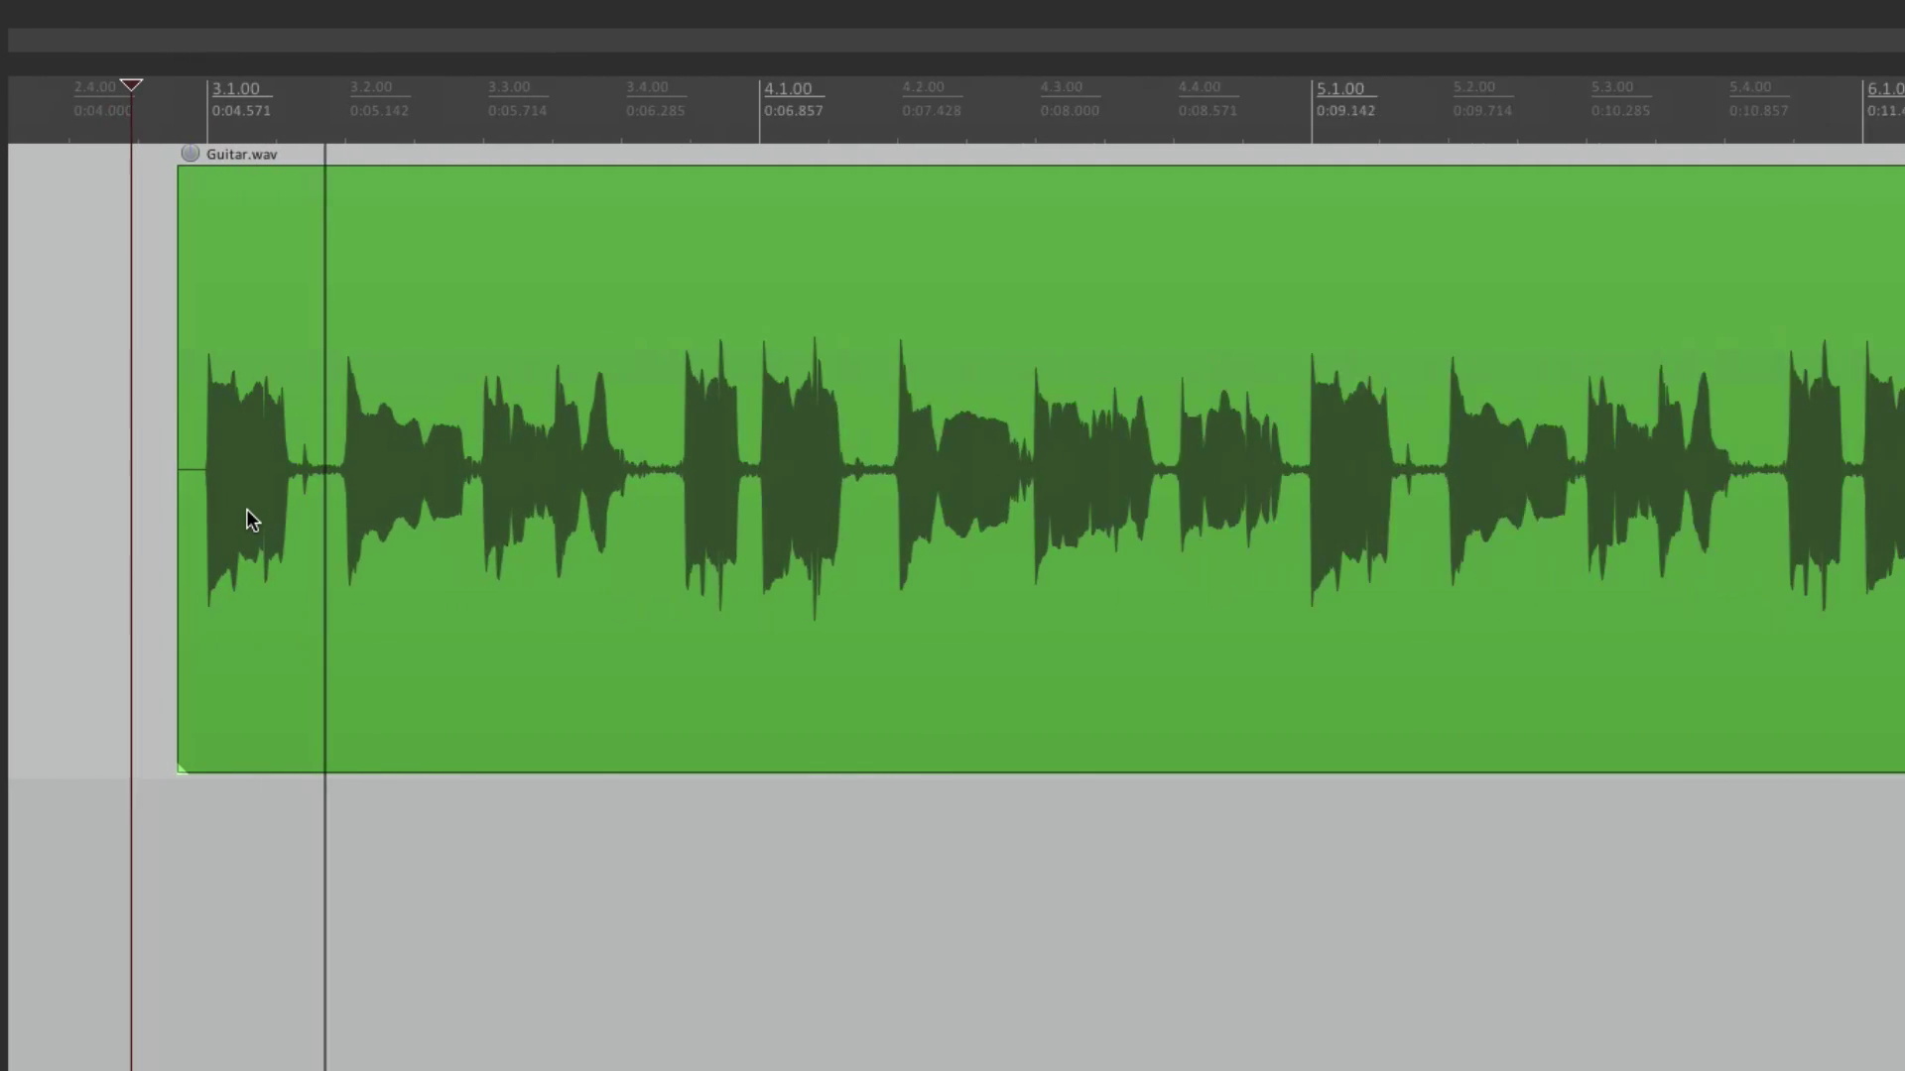
scroll(253, 521, "up", 3)
scroll(255, 498, "down", 2)
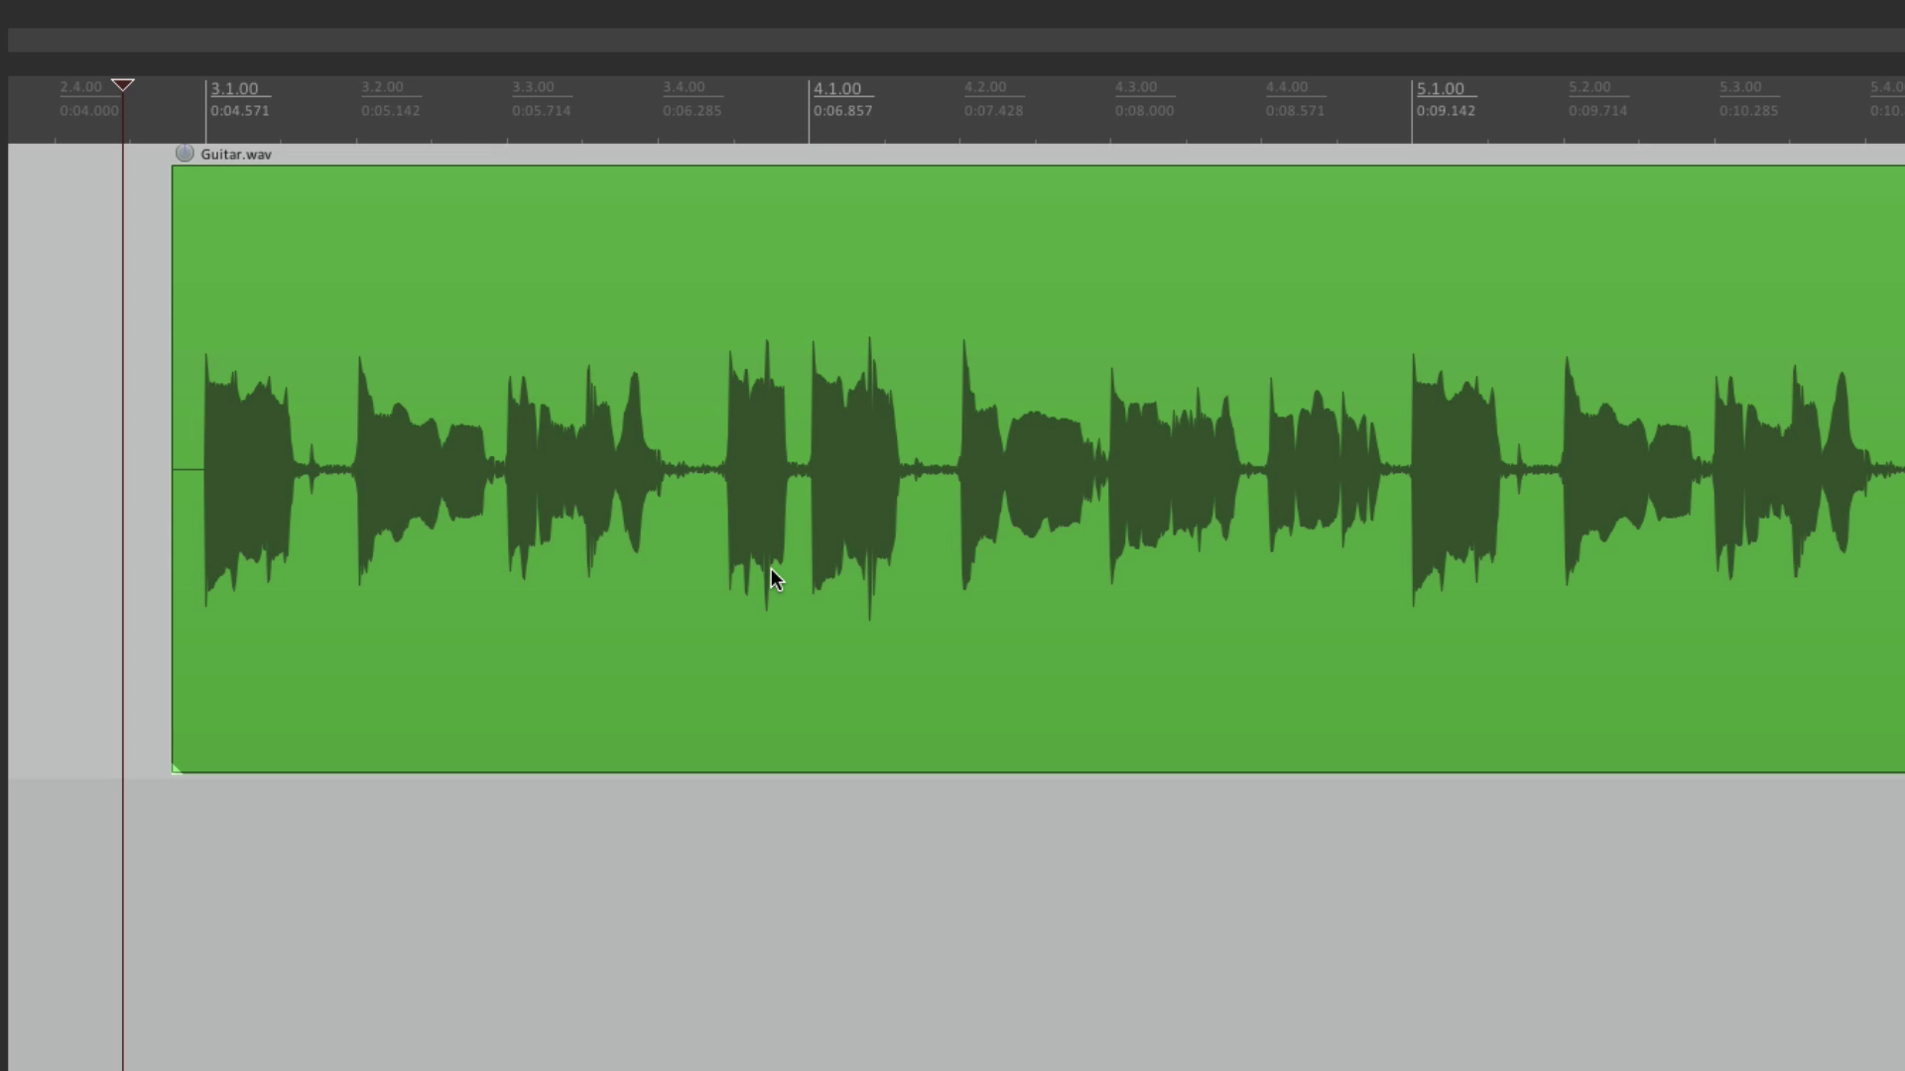
key("space")
scroll(810, 428, "up", 2)
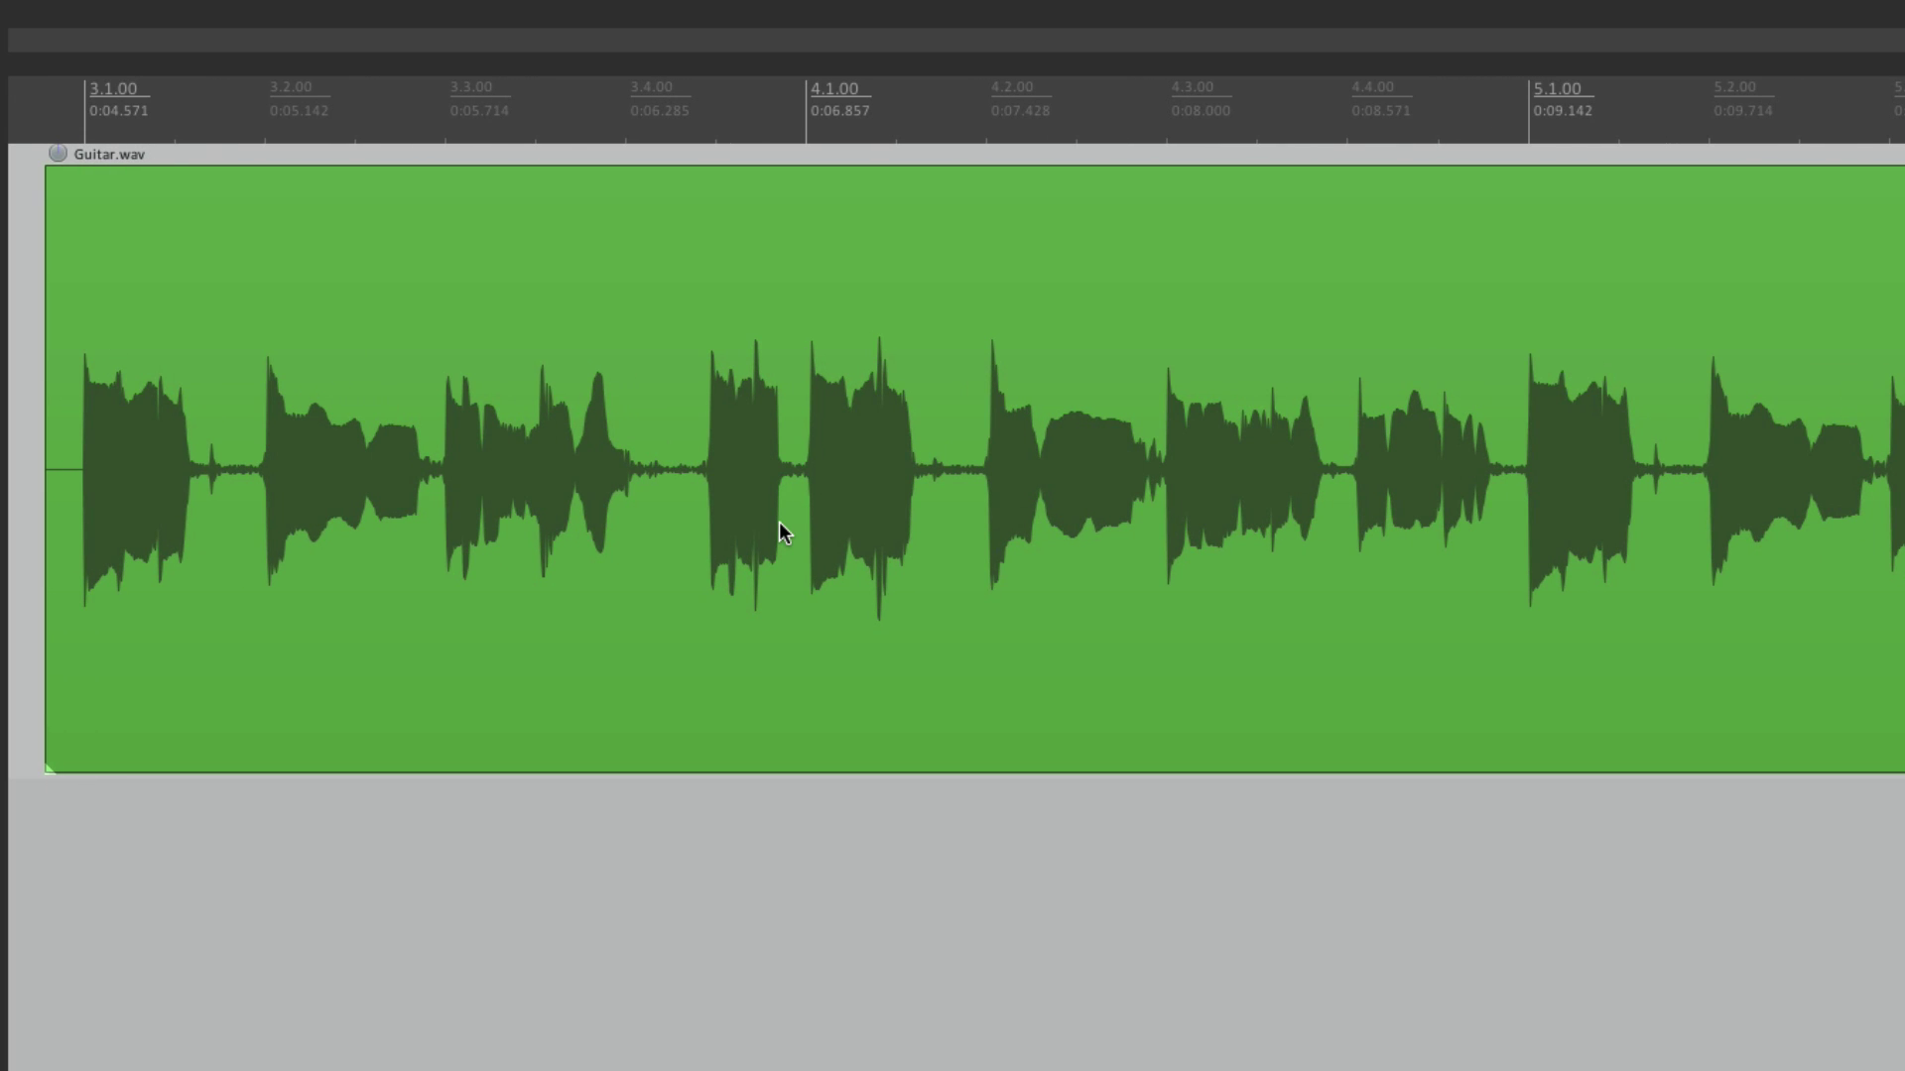
scroll(780, 532, "up", 2)
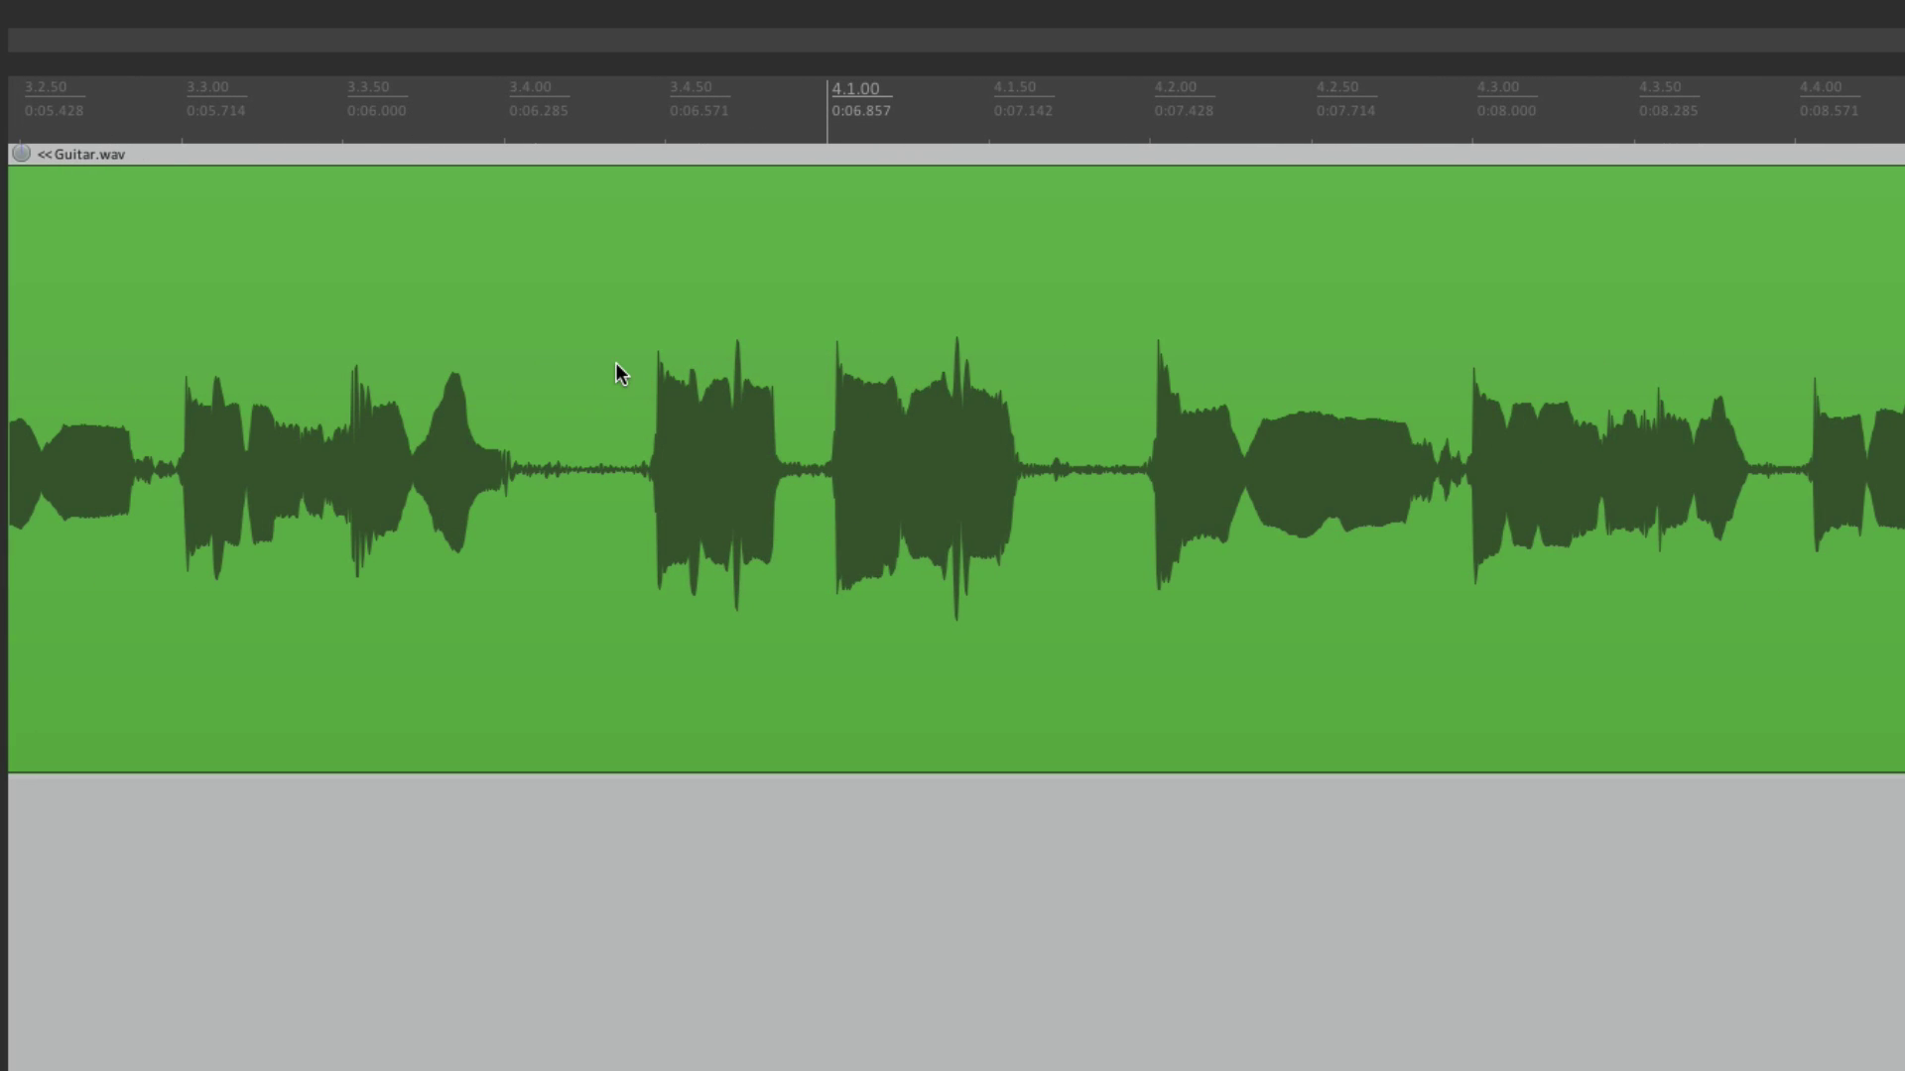
Mark a time range around the two middle guitar hits and split the clip there.
left_click_drag(597, 347, 1103, 575)
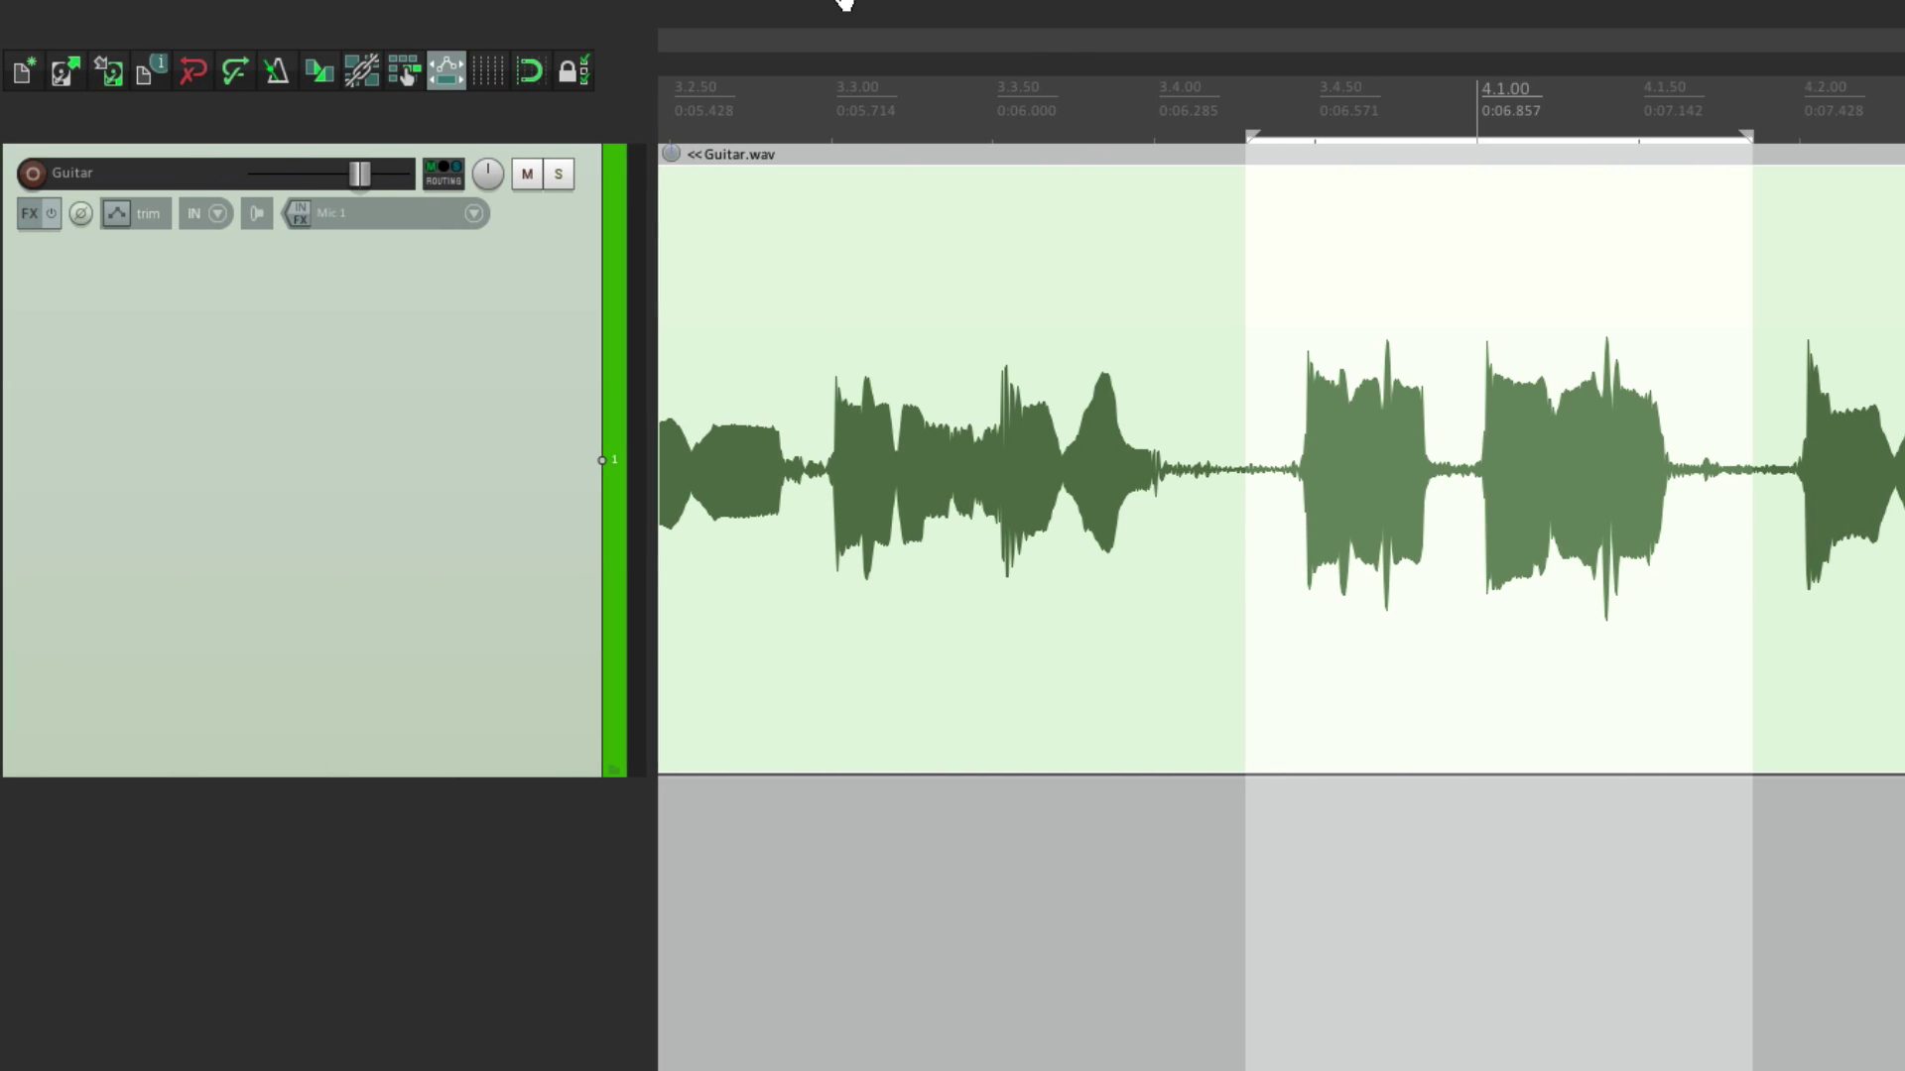
left_click(467, 15)
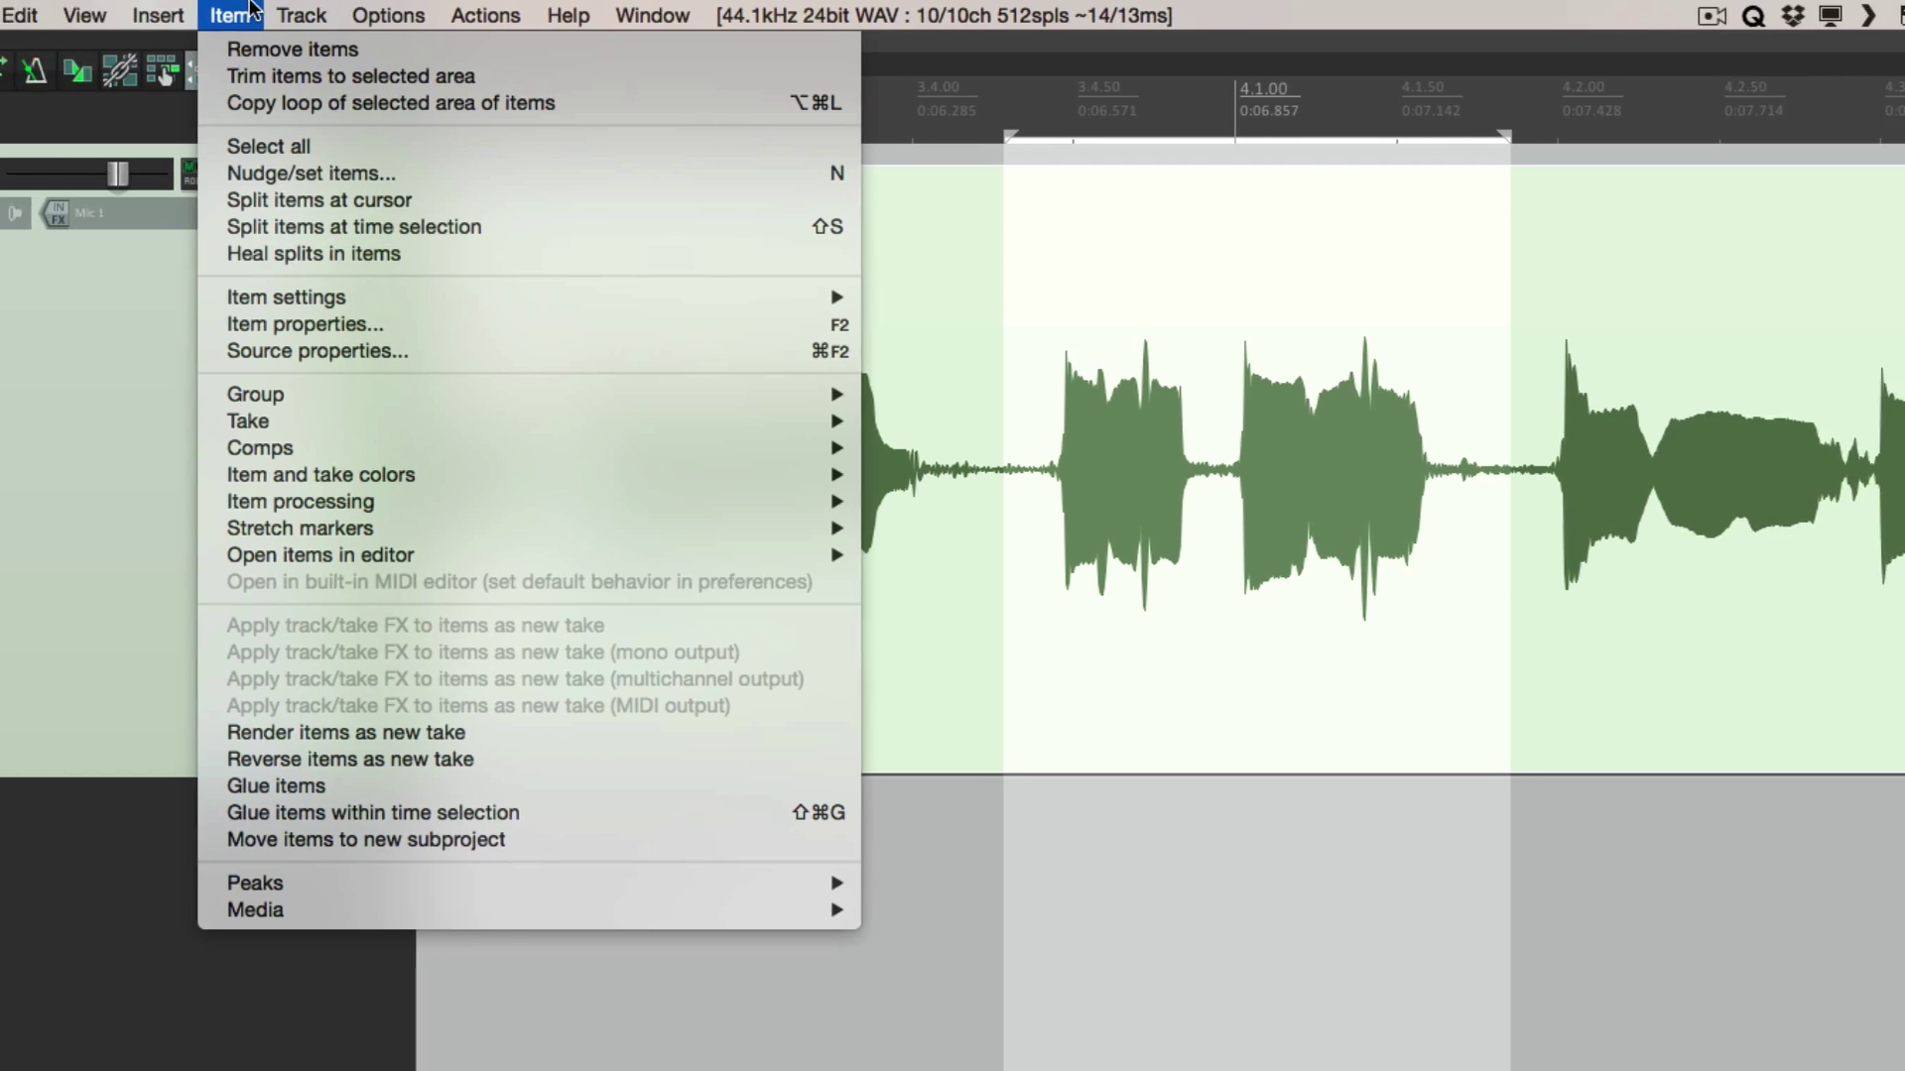
left_click(1050, 230)
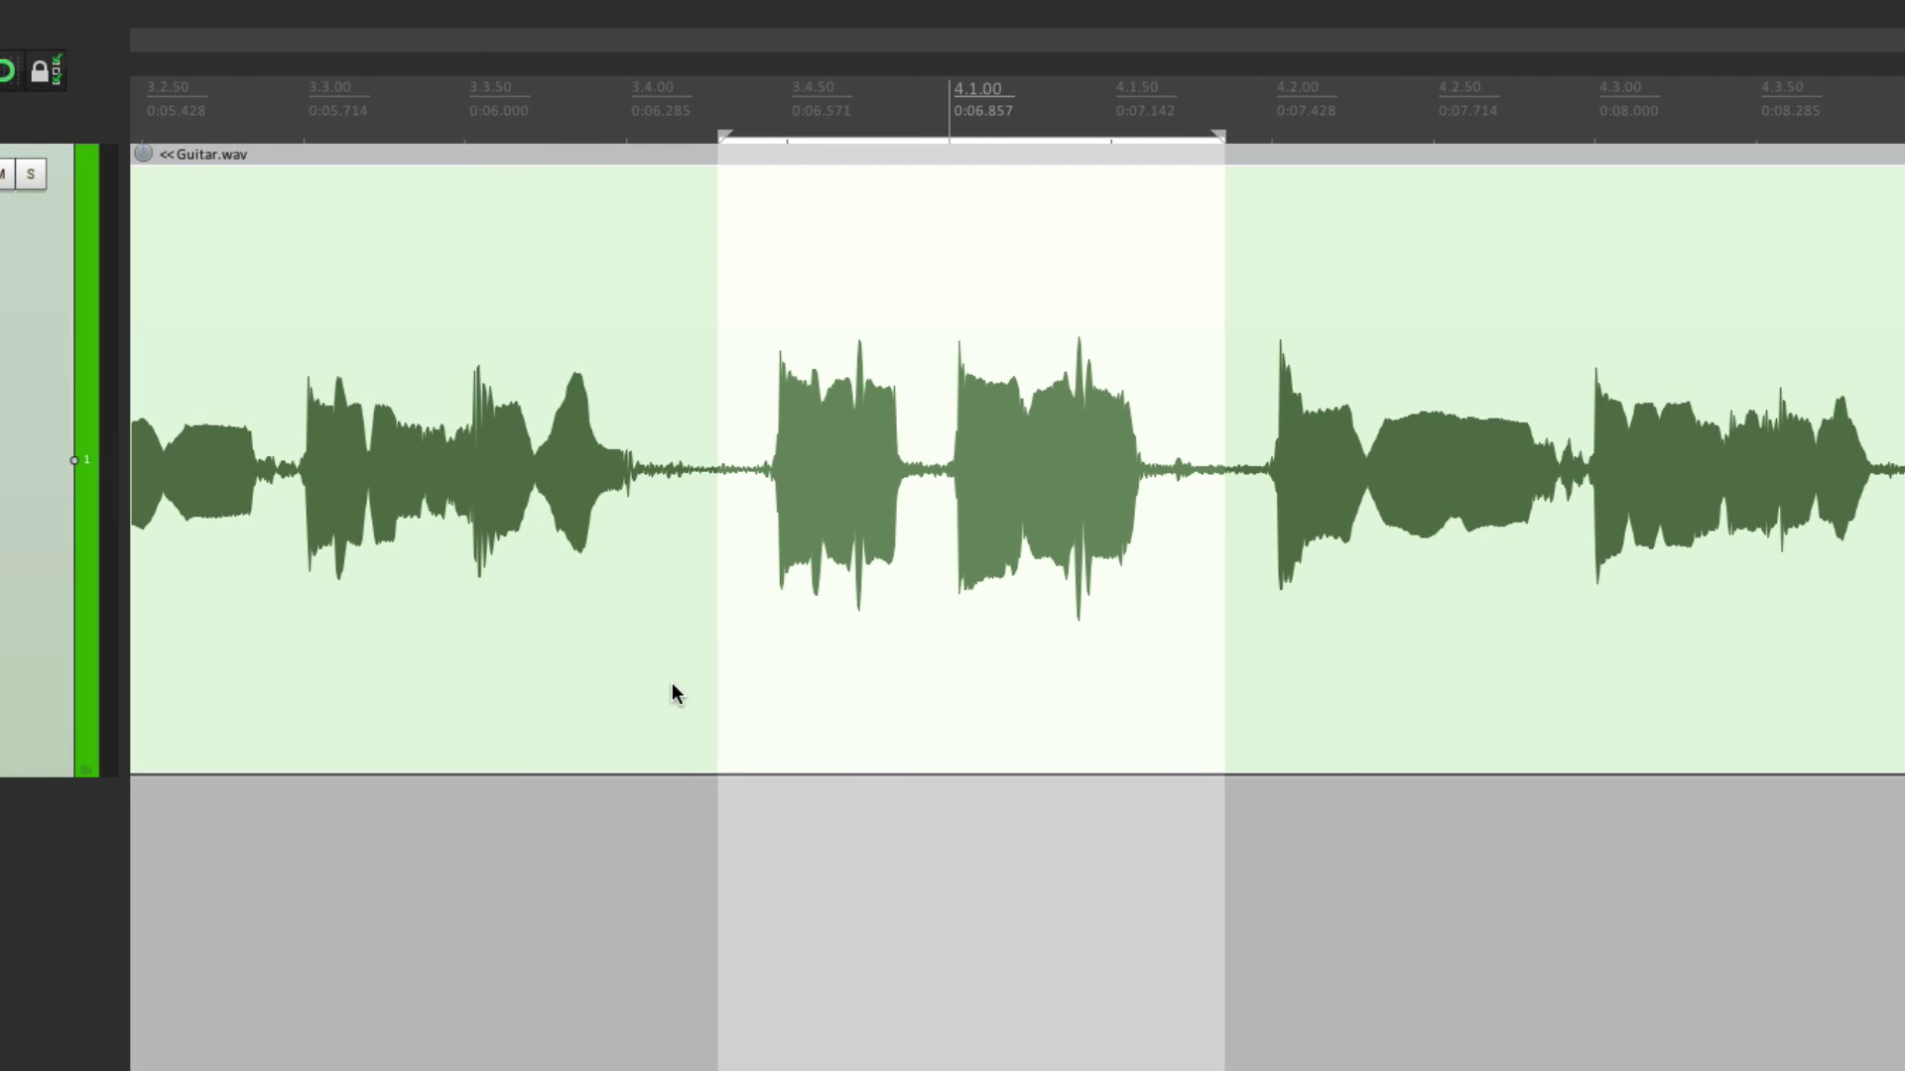
key("shift+s")
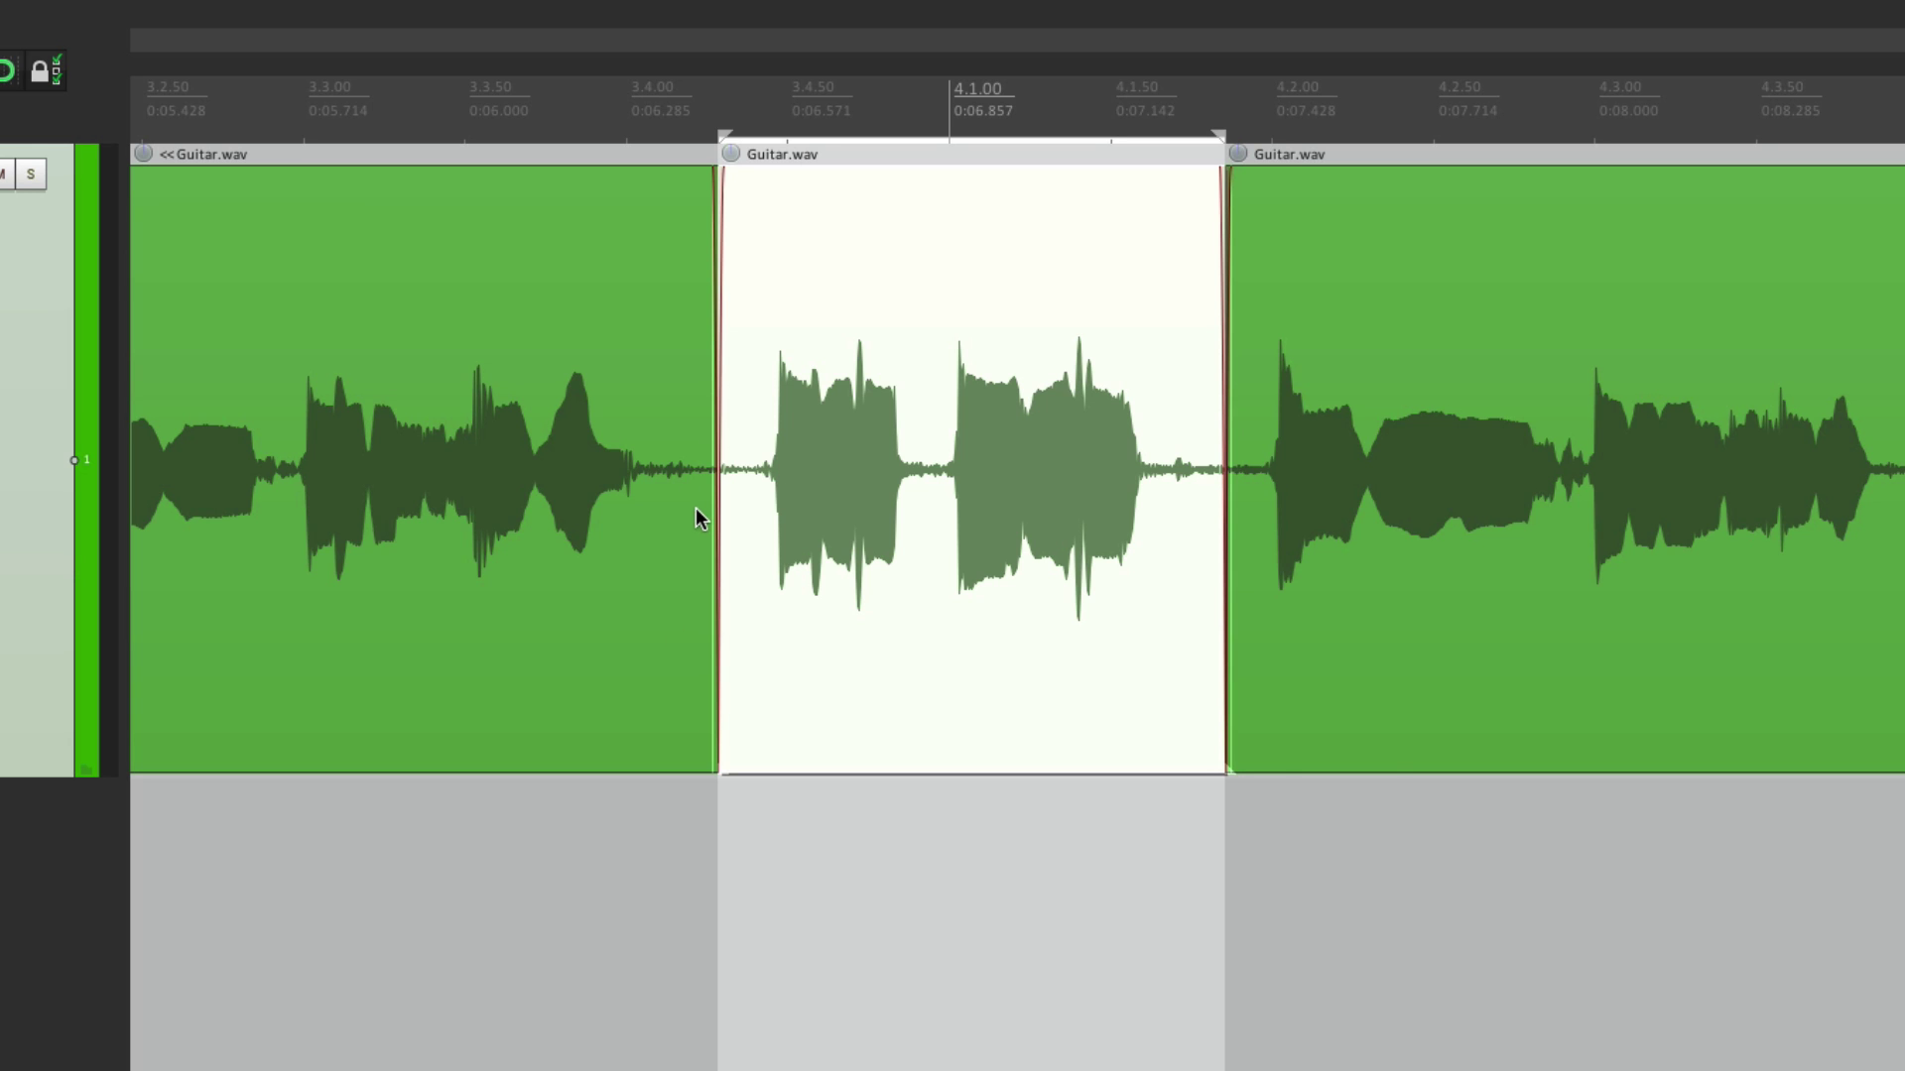
Inspect the split edge, then undo the split so the clip stays whole.
scroll(698, 506, "up", 10)
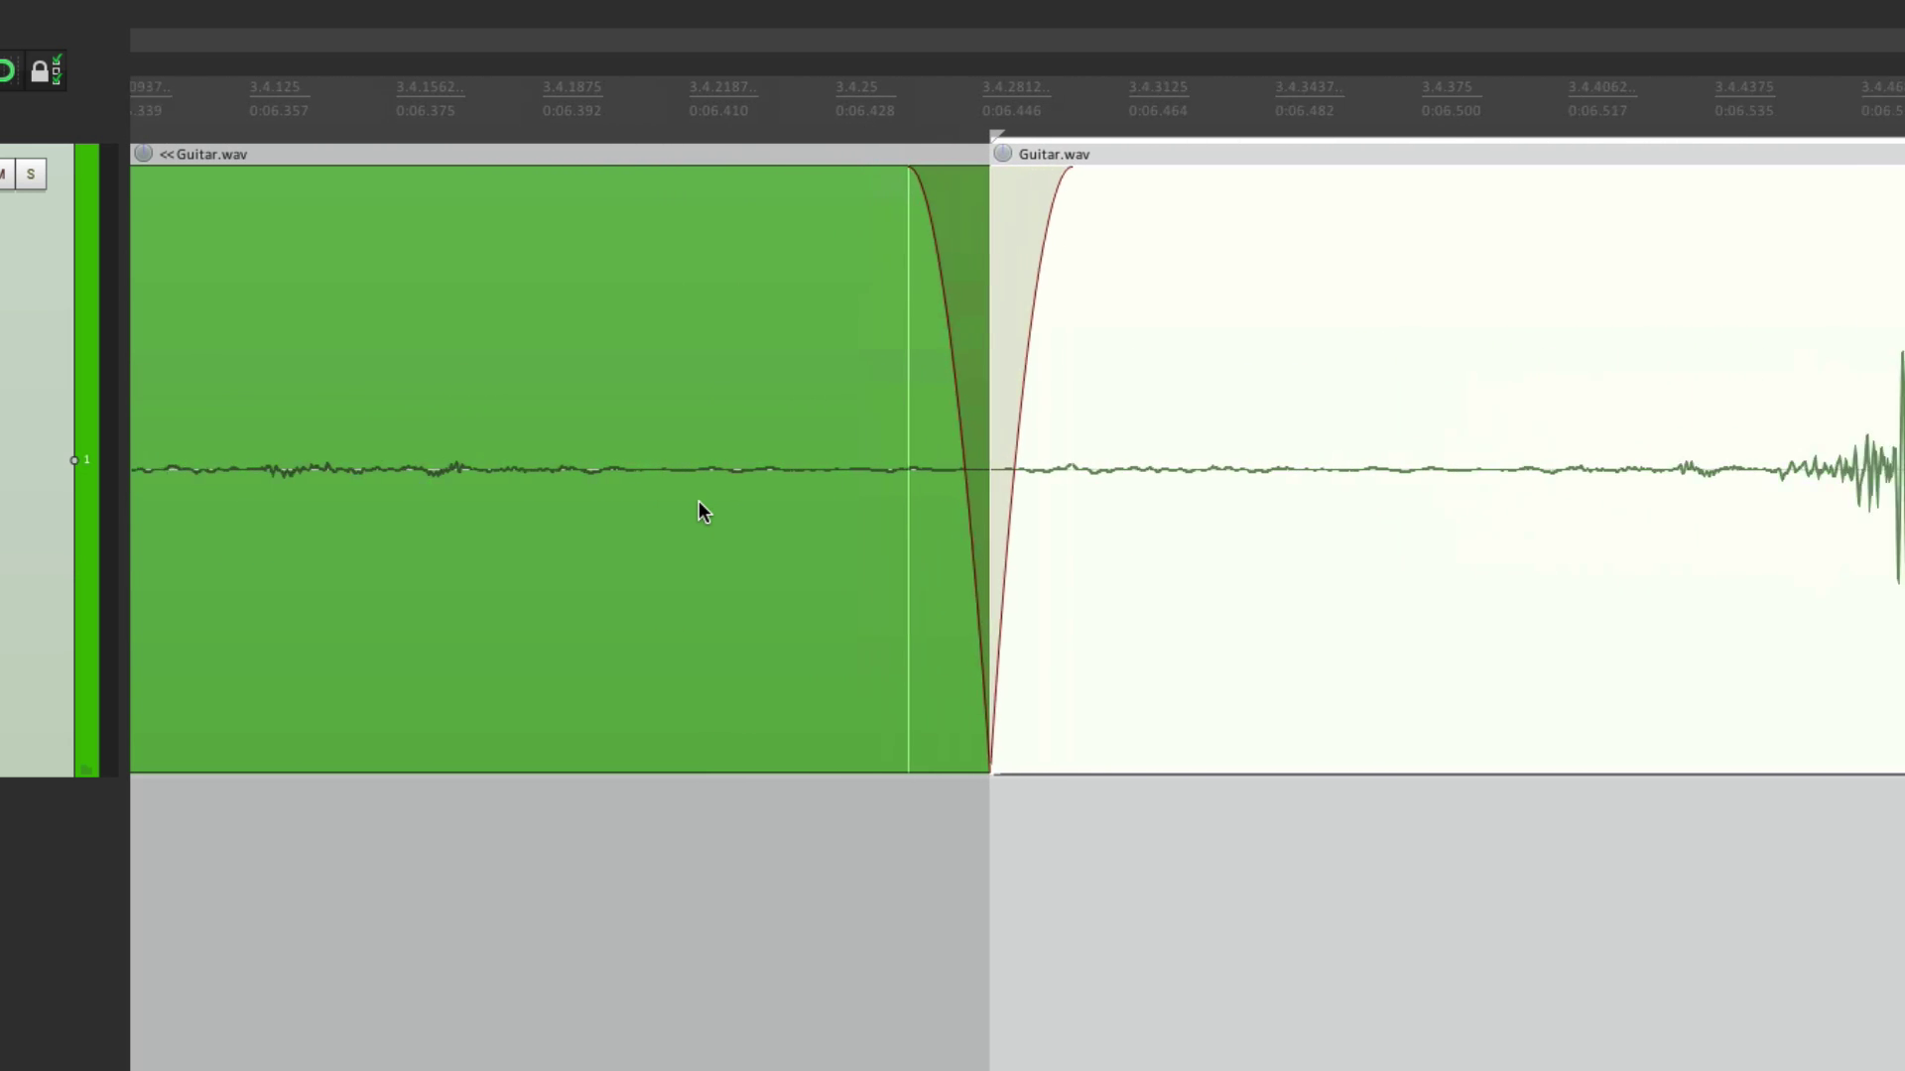
scroll(701, 512, "up", 1)
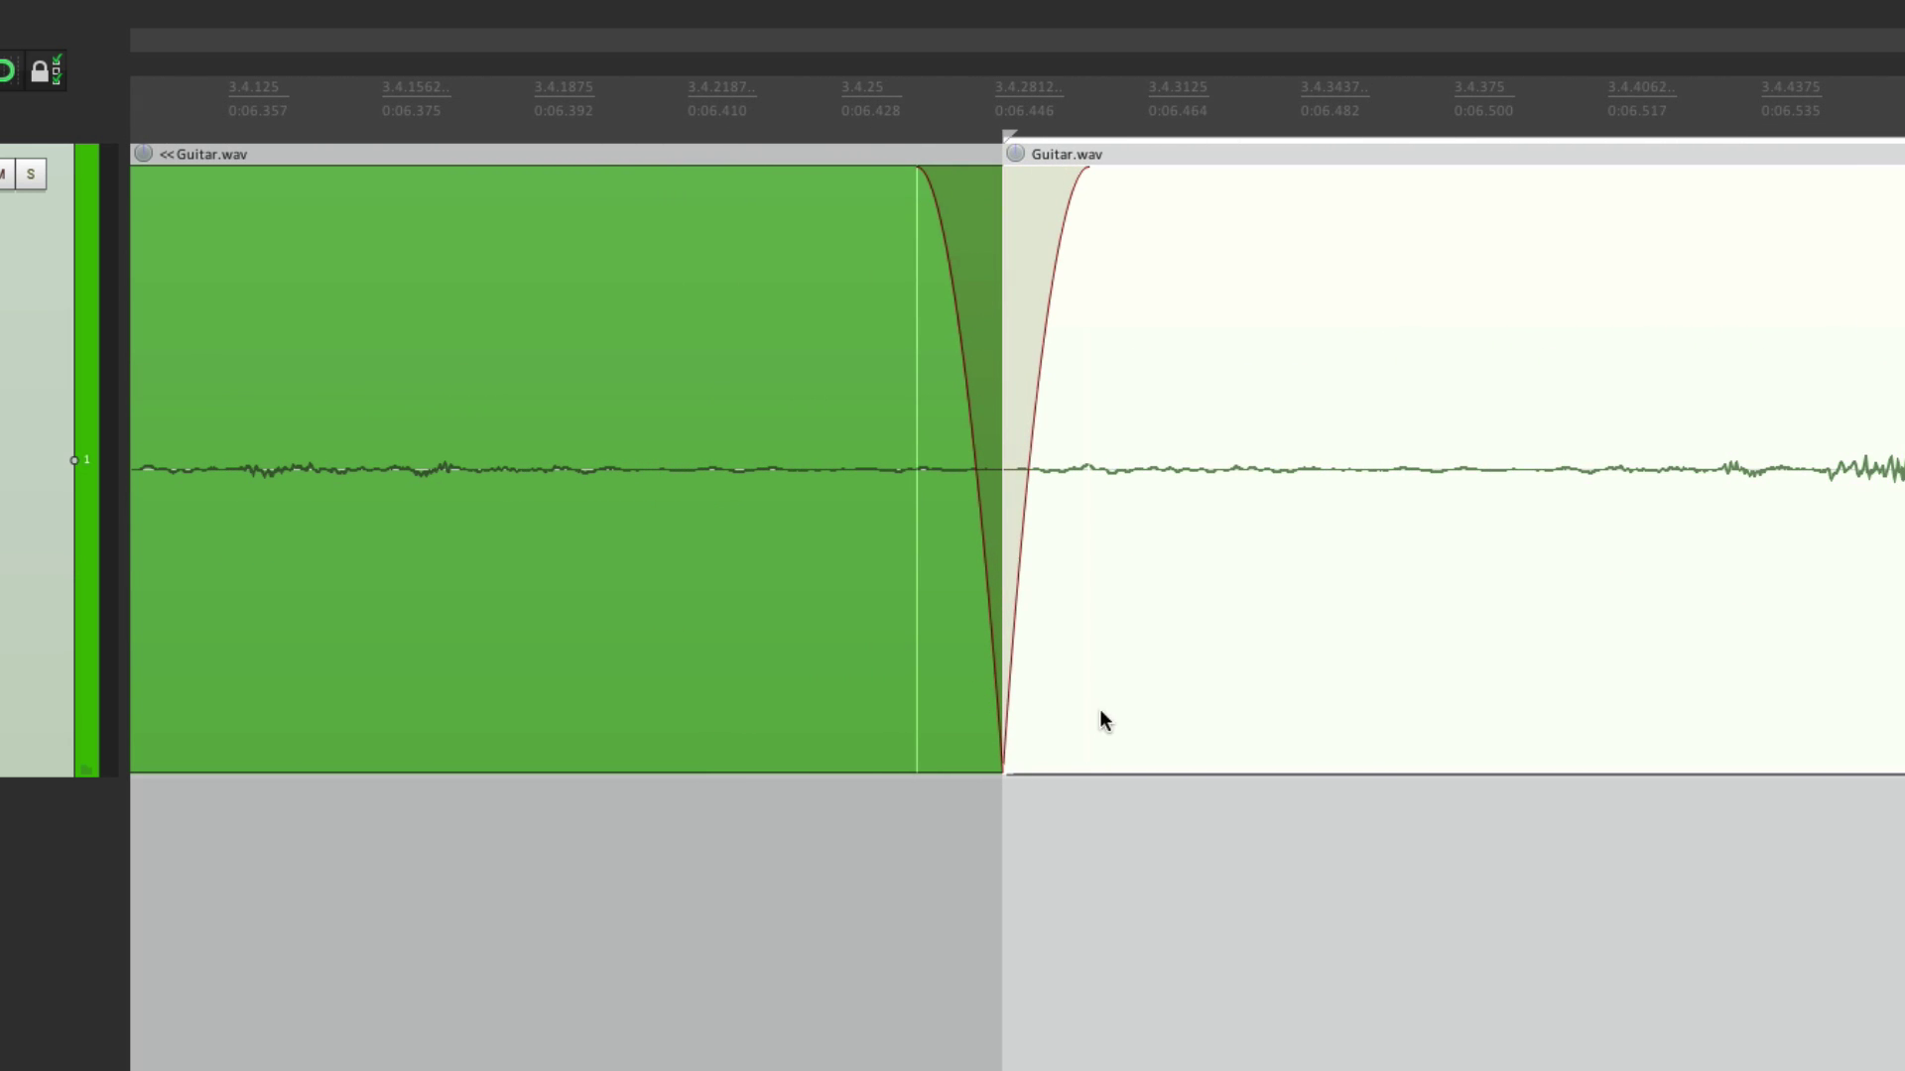
left_click(881, 839)
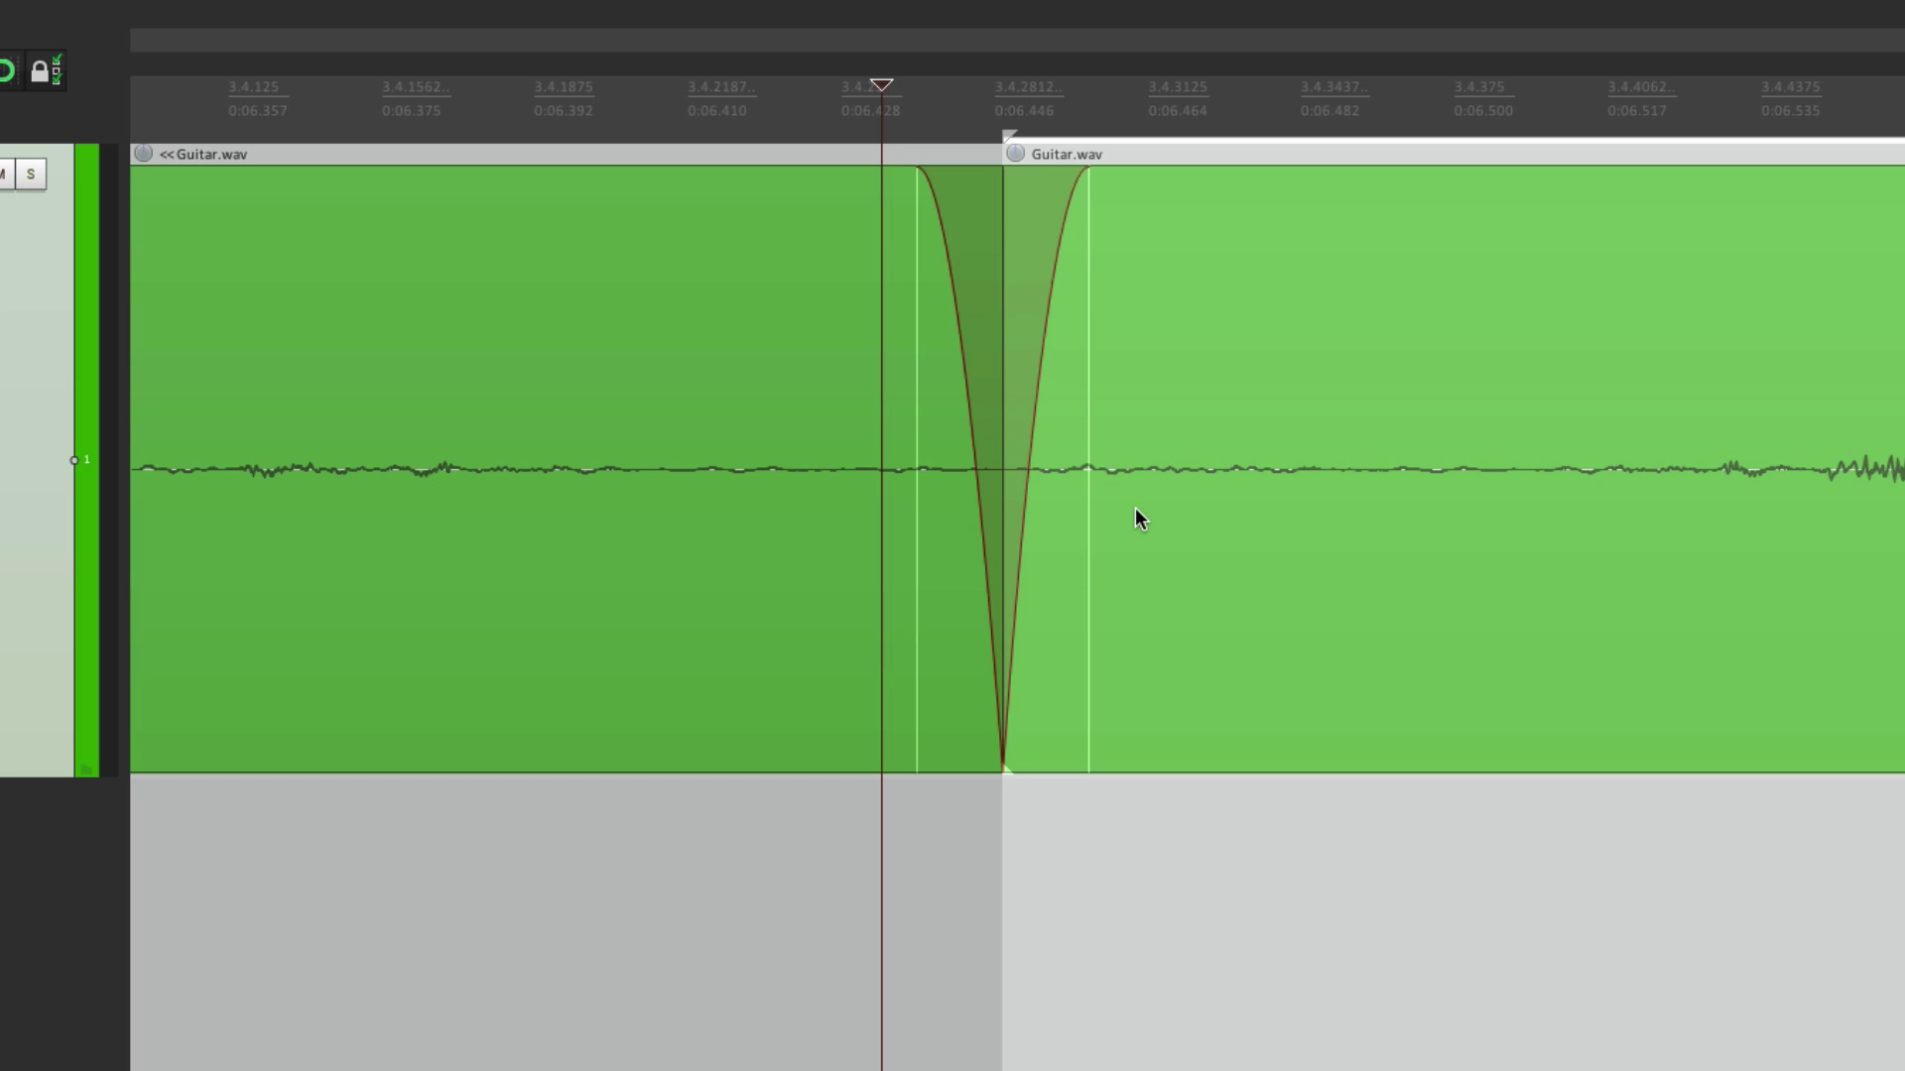
scroll(1135, 508, "down", 10)
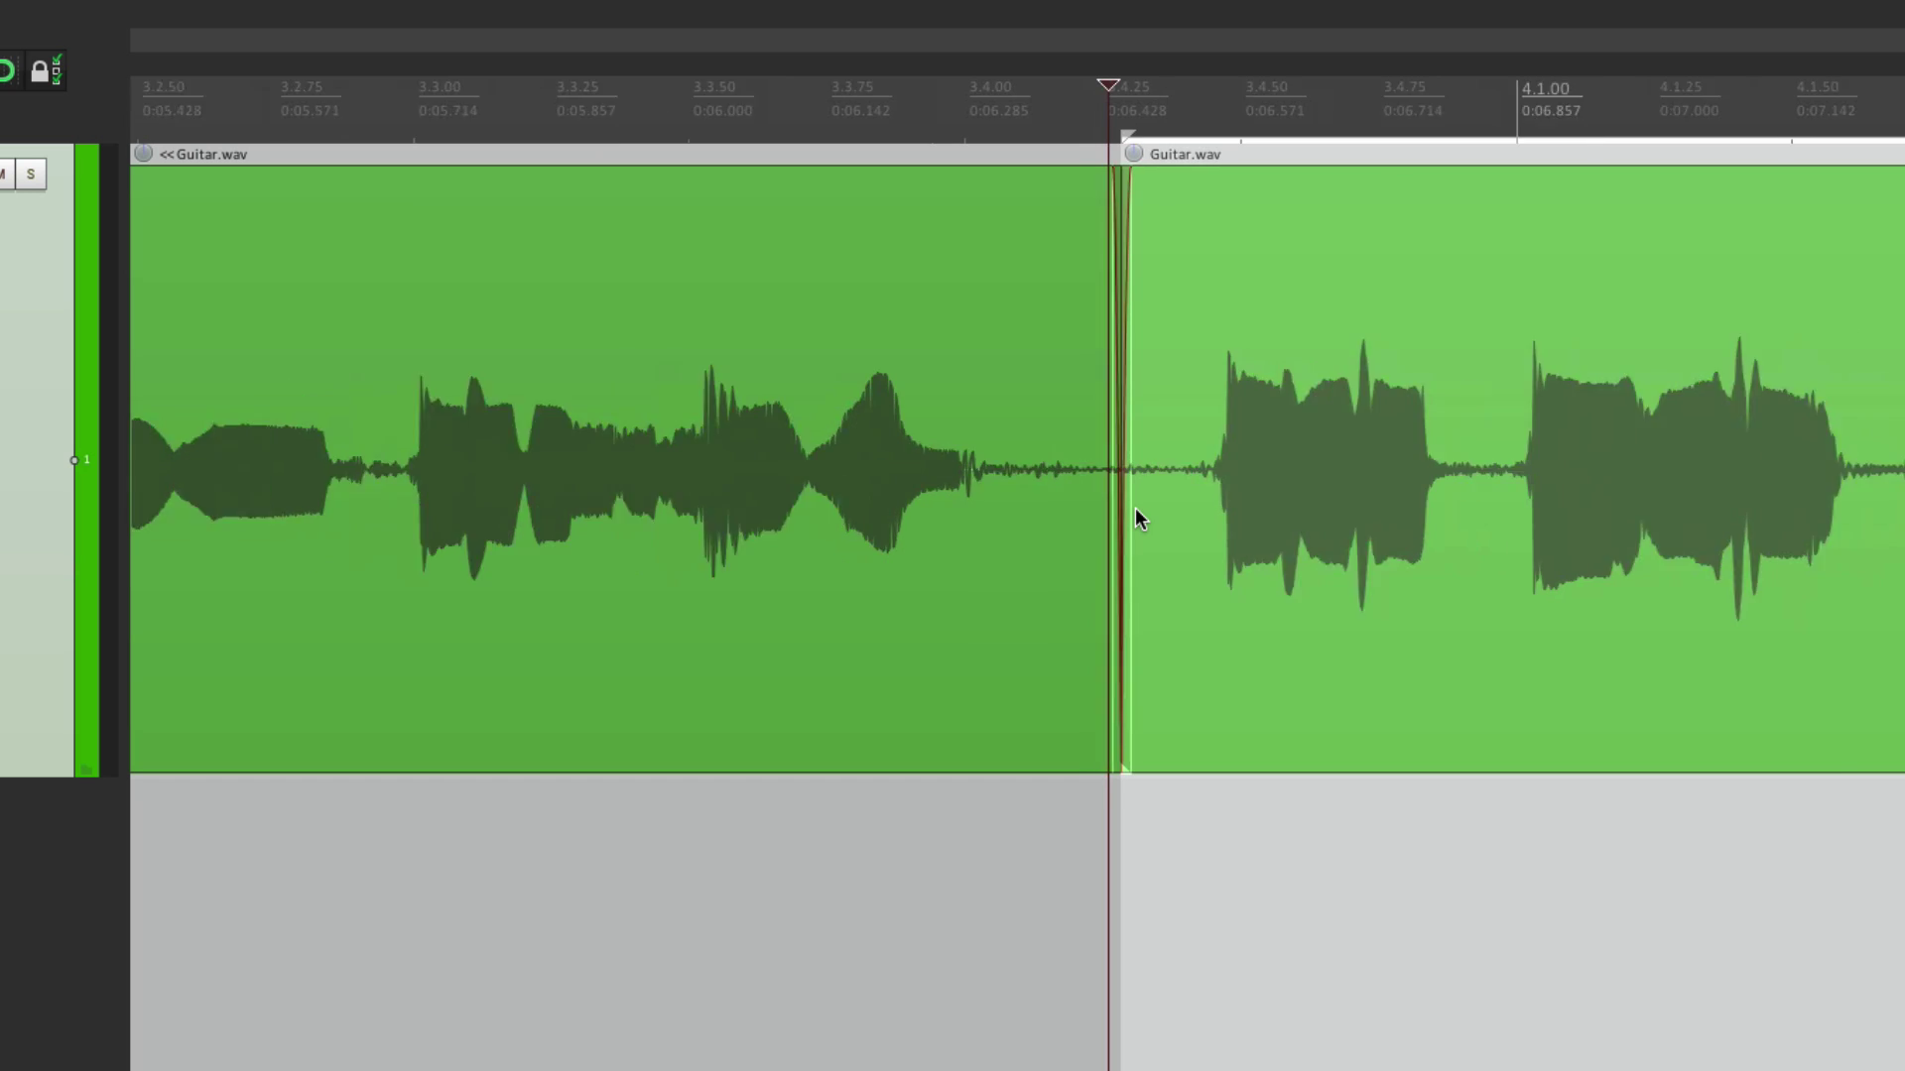
scroll(1135, 518, "right", 5)
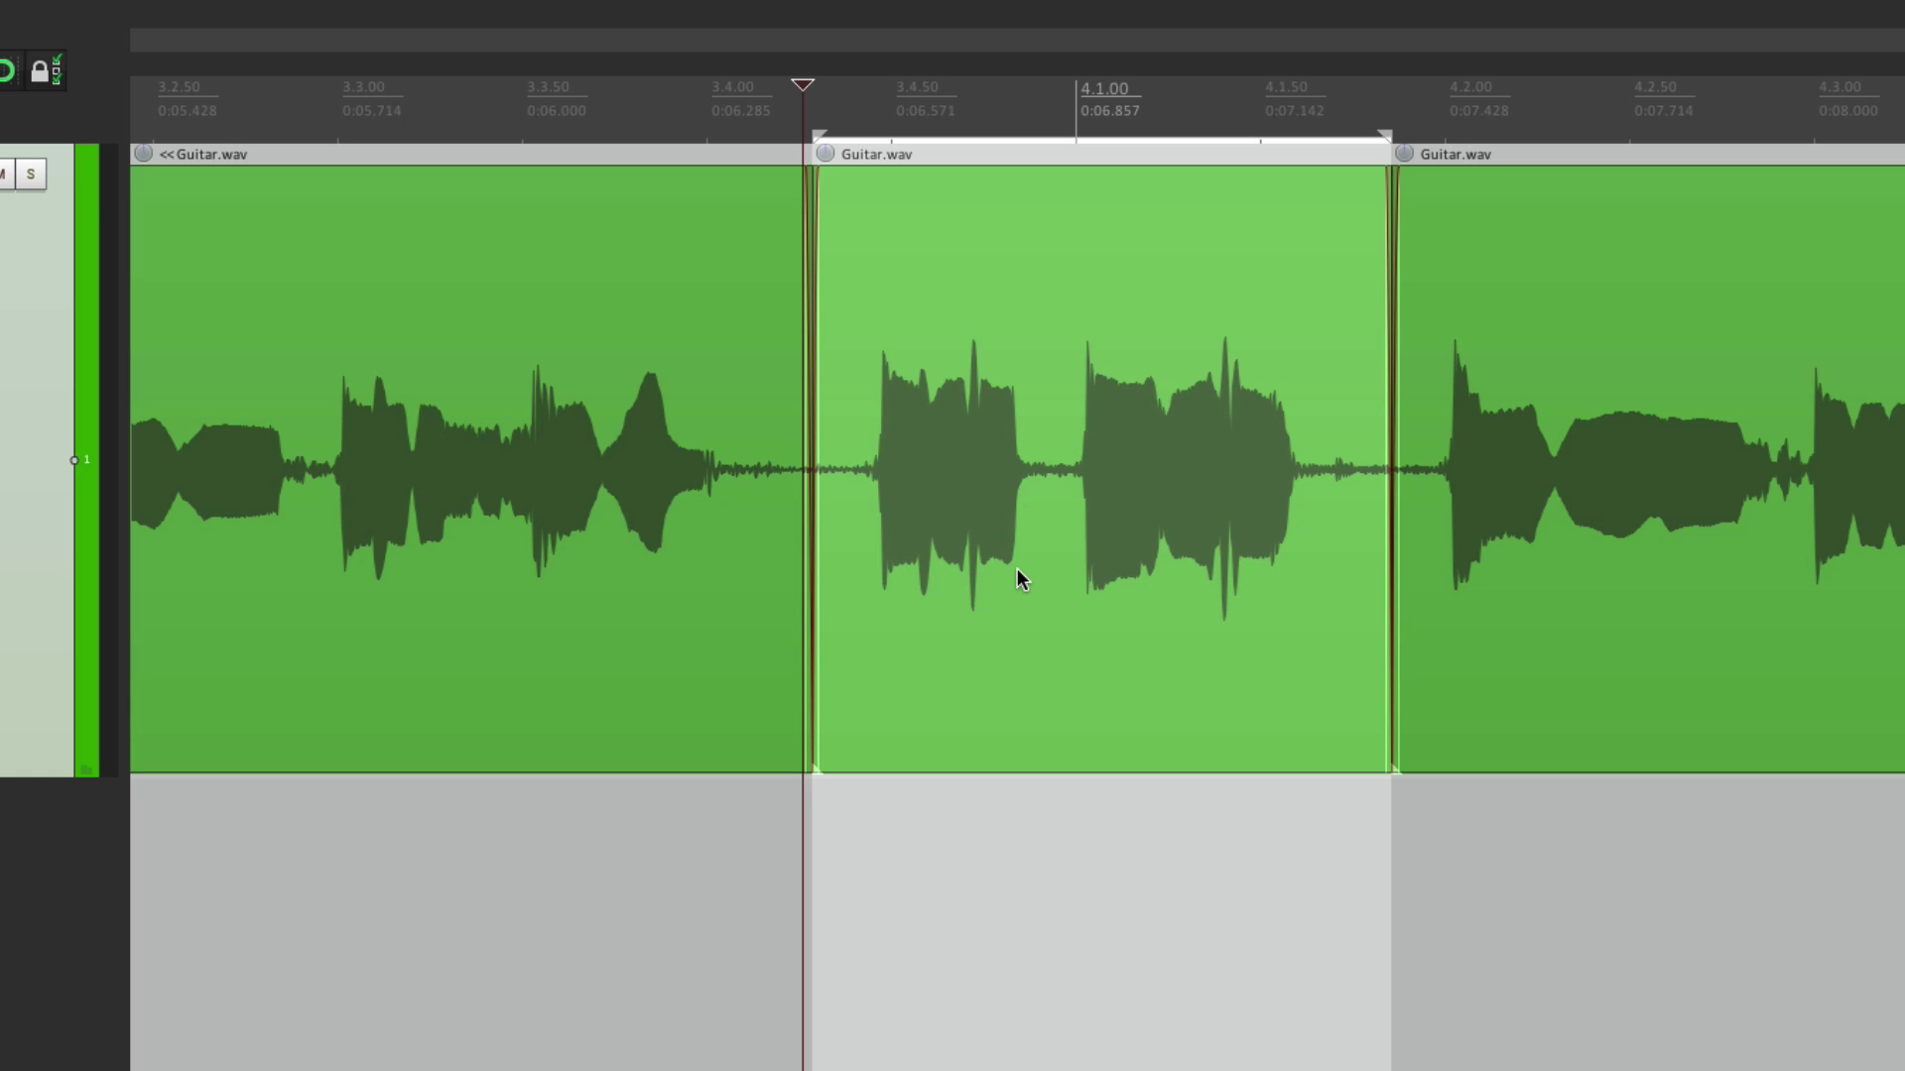
key("ctrl+z")
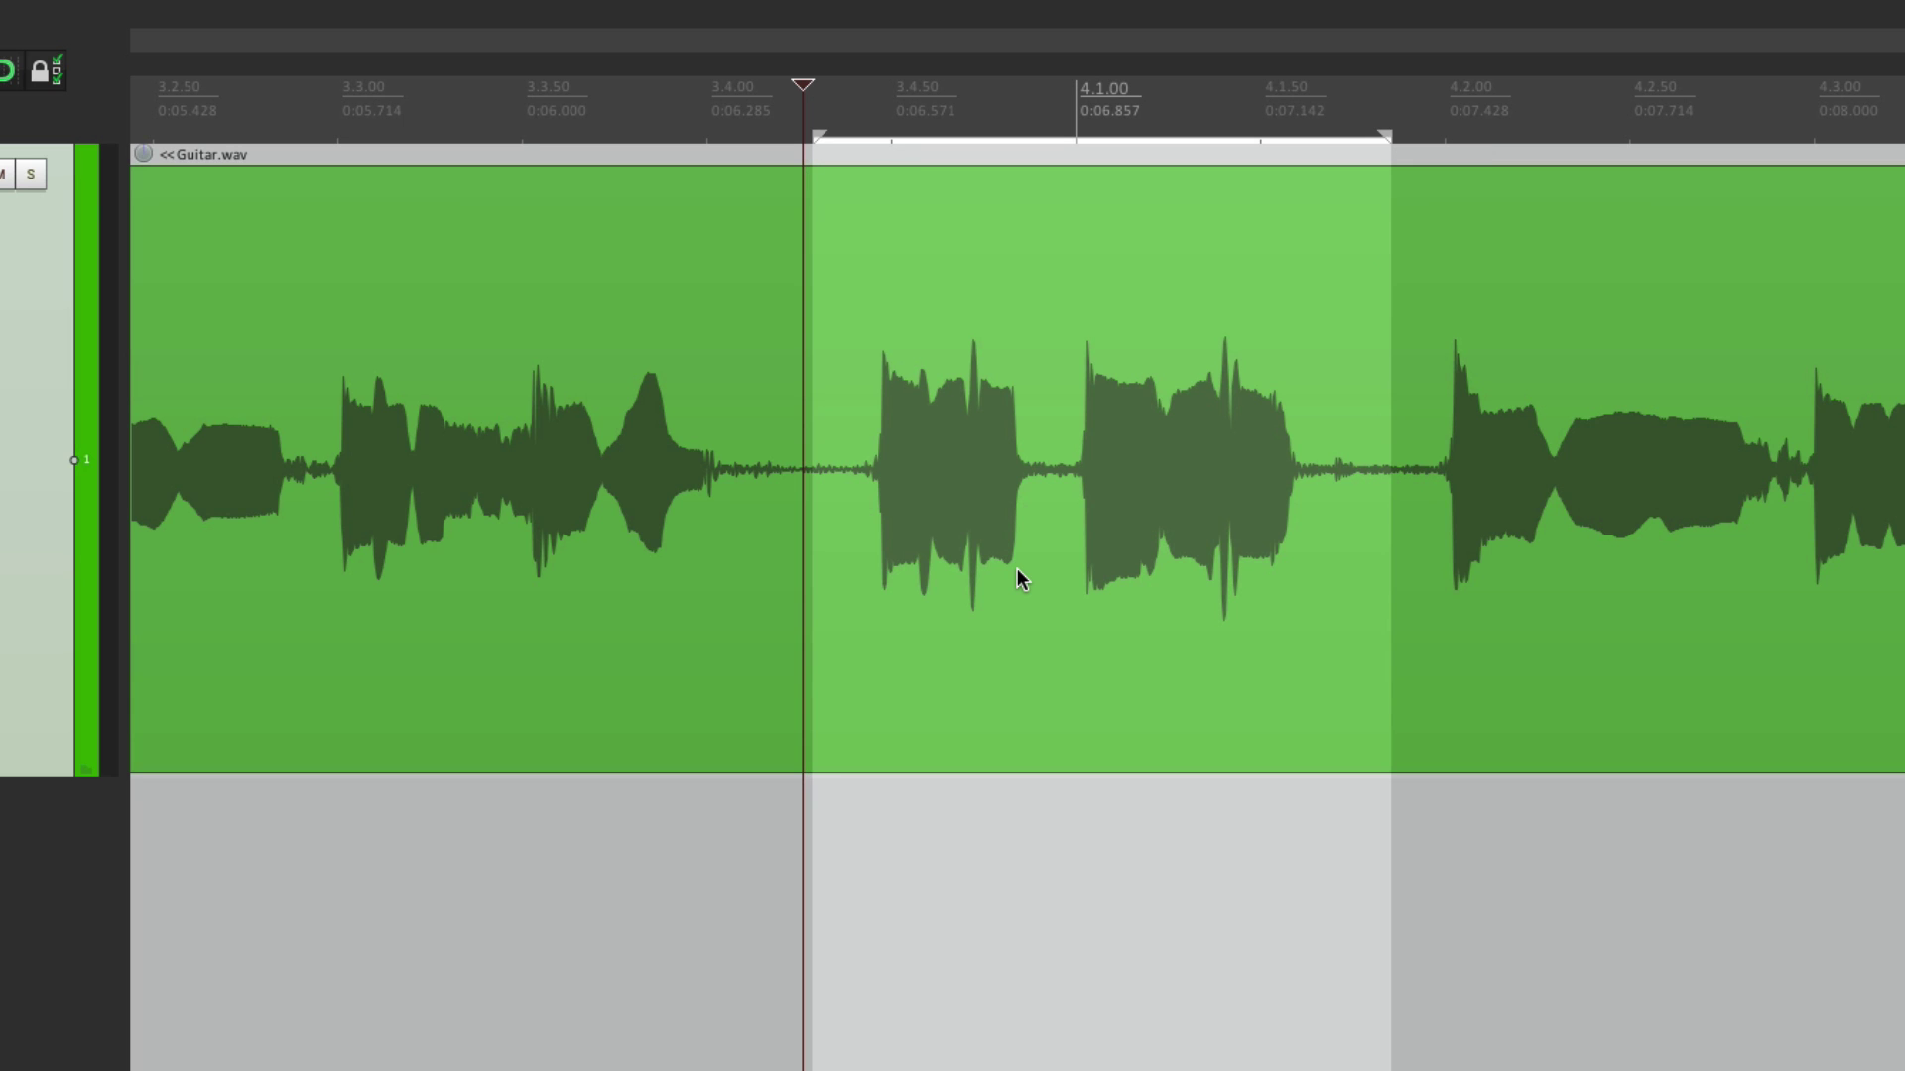
In Media Item Defaults, enable overlap-and-crossfade on split with a 0:00.050 length.
key("super+comma")
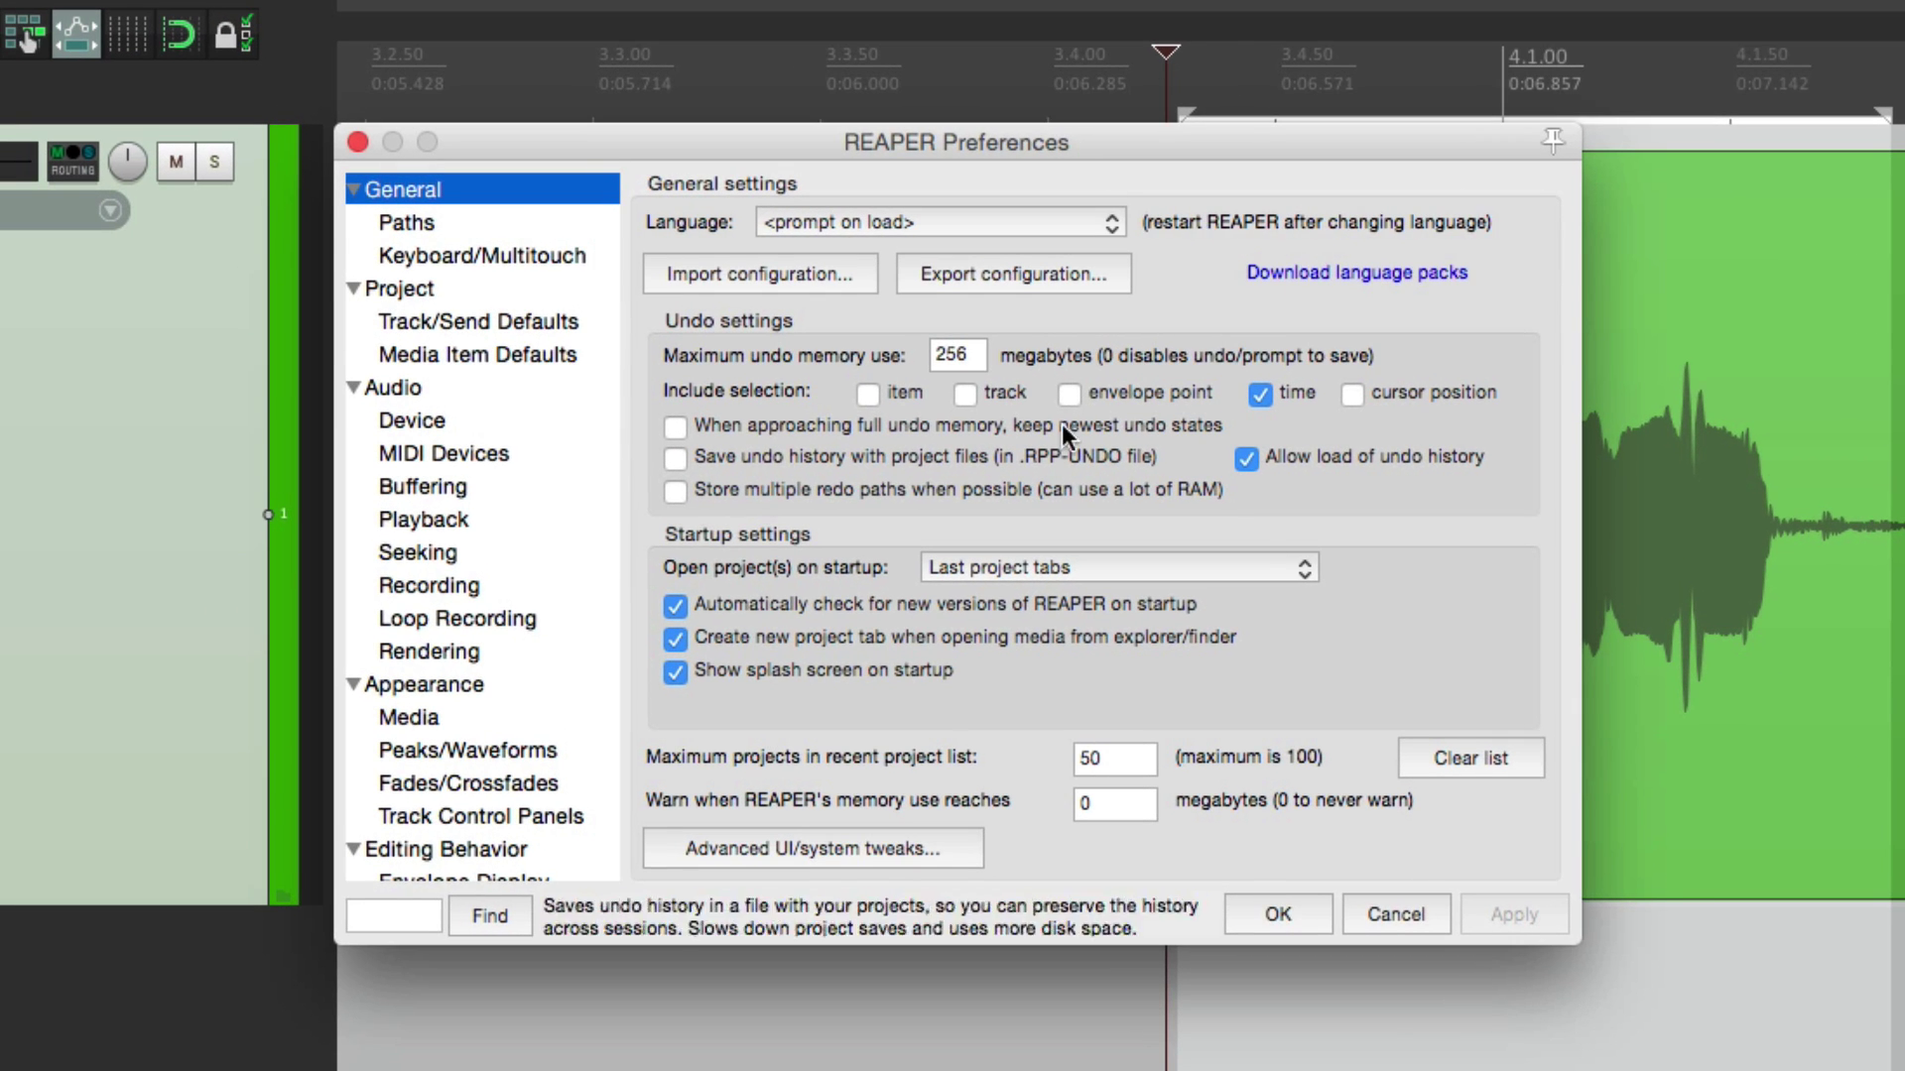
left_click(555, 355)
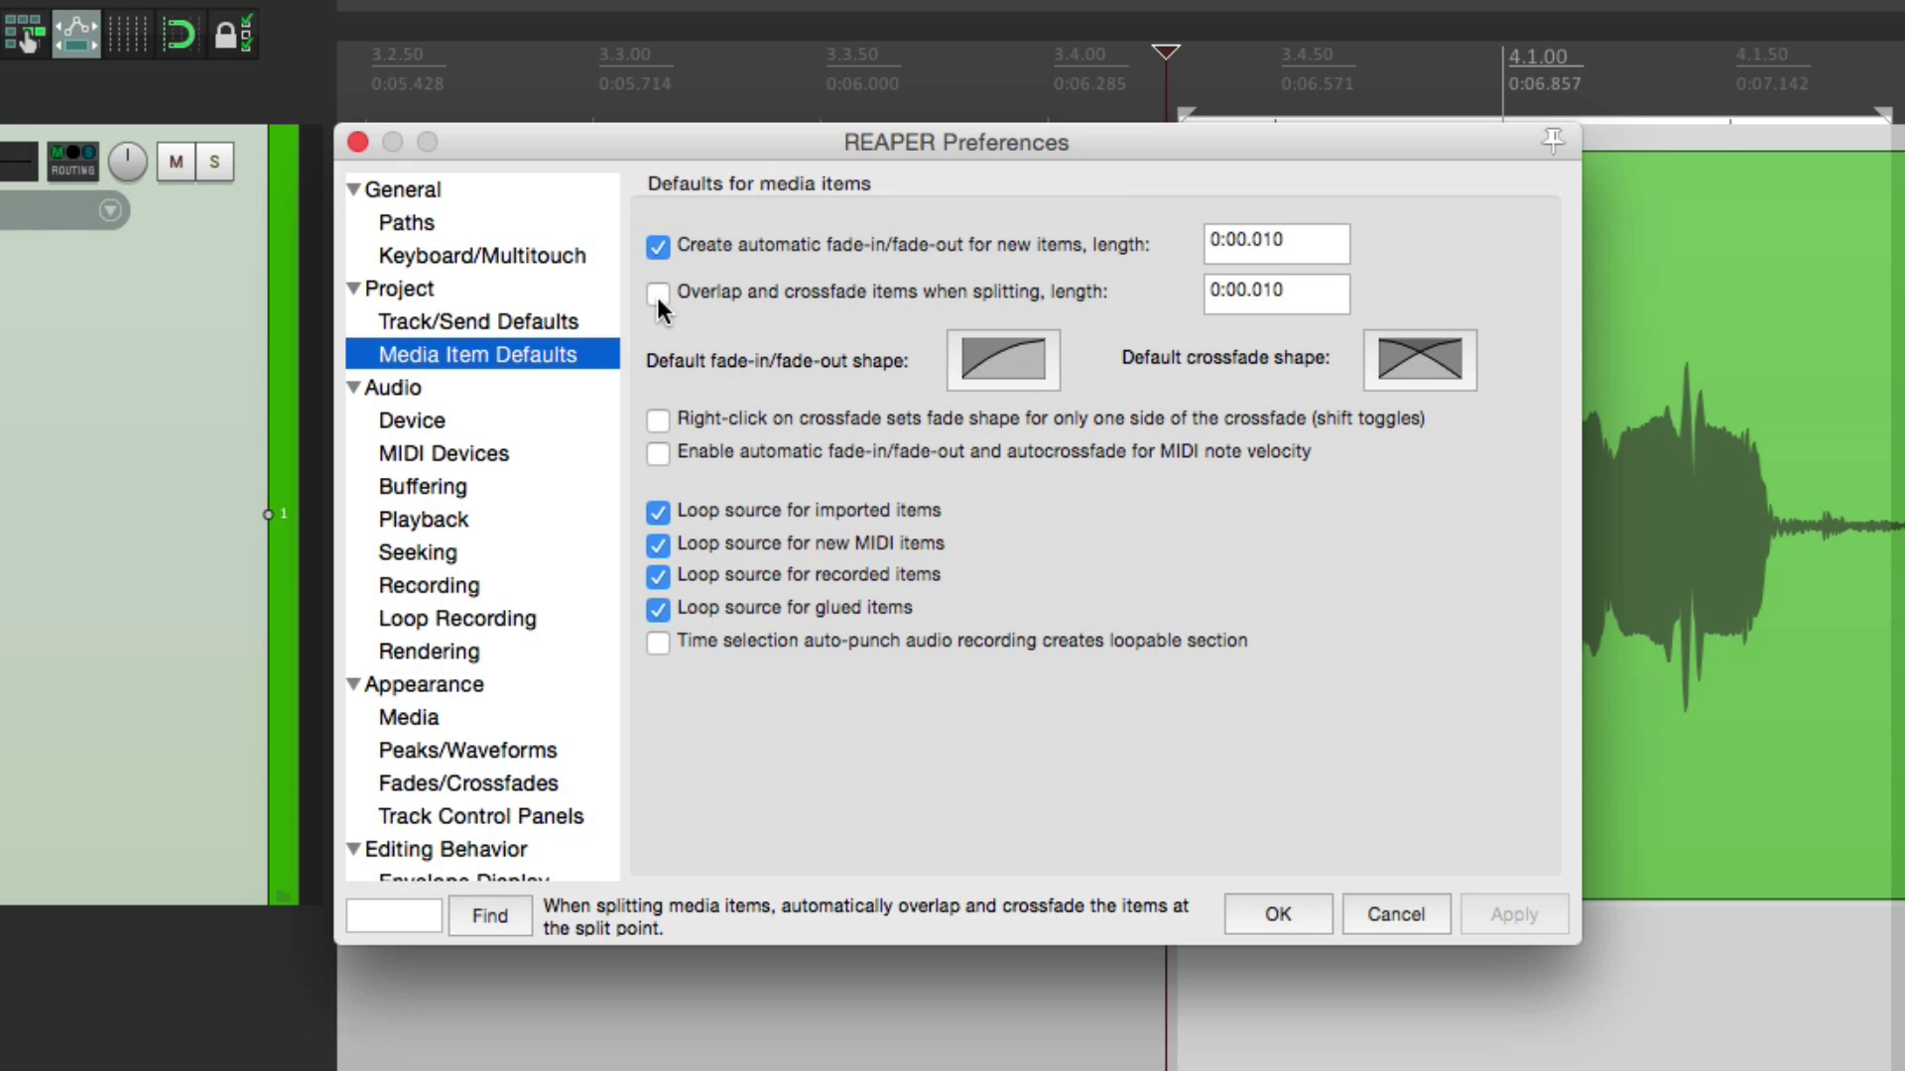
left_click(658, 296)
left_click(1324, 298)
key("BackSpace")
key("BackSpace")
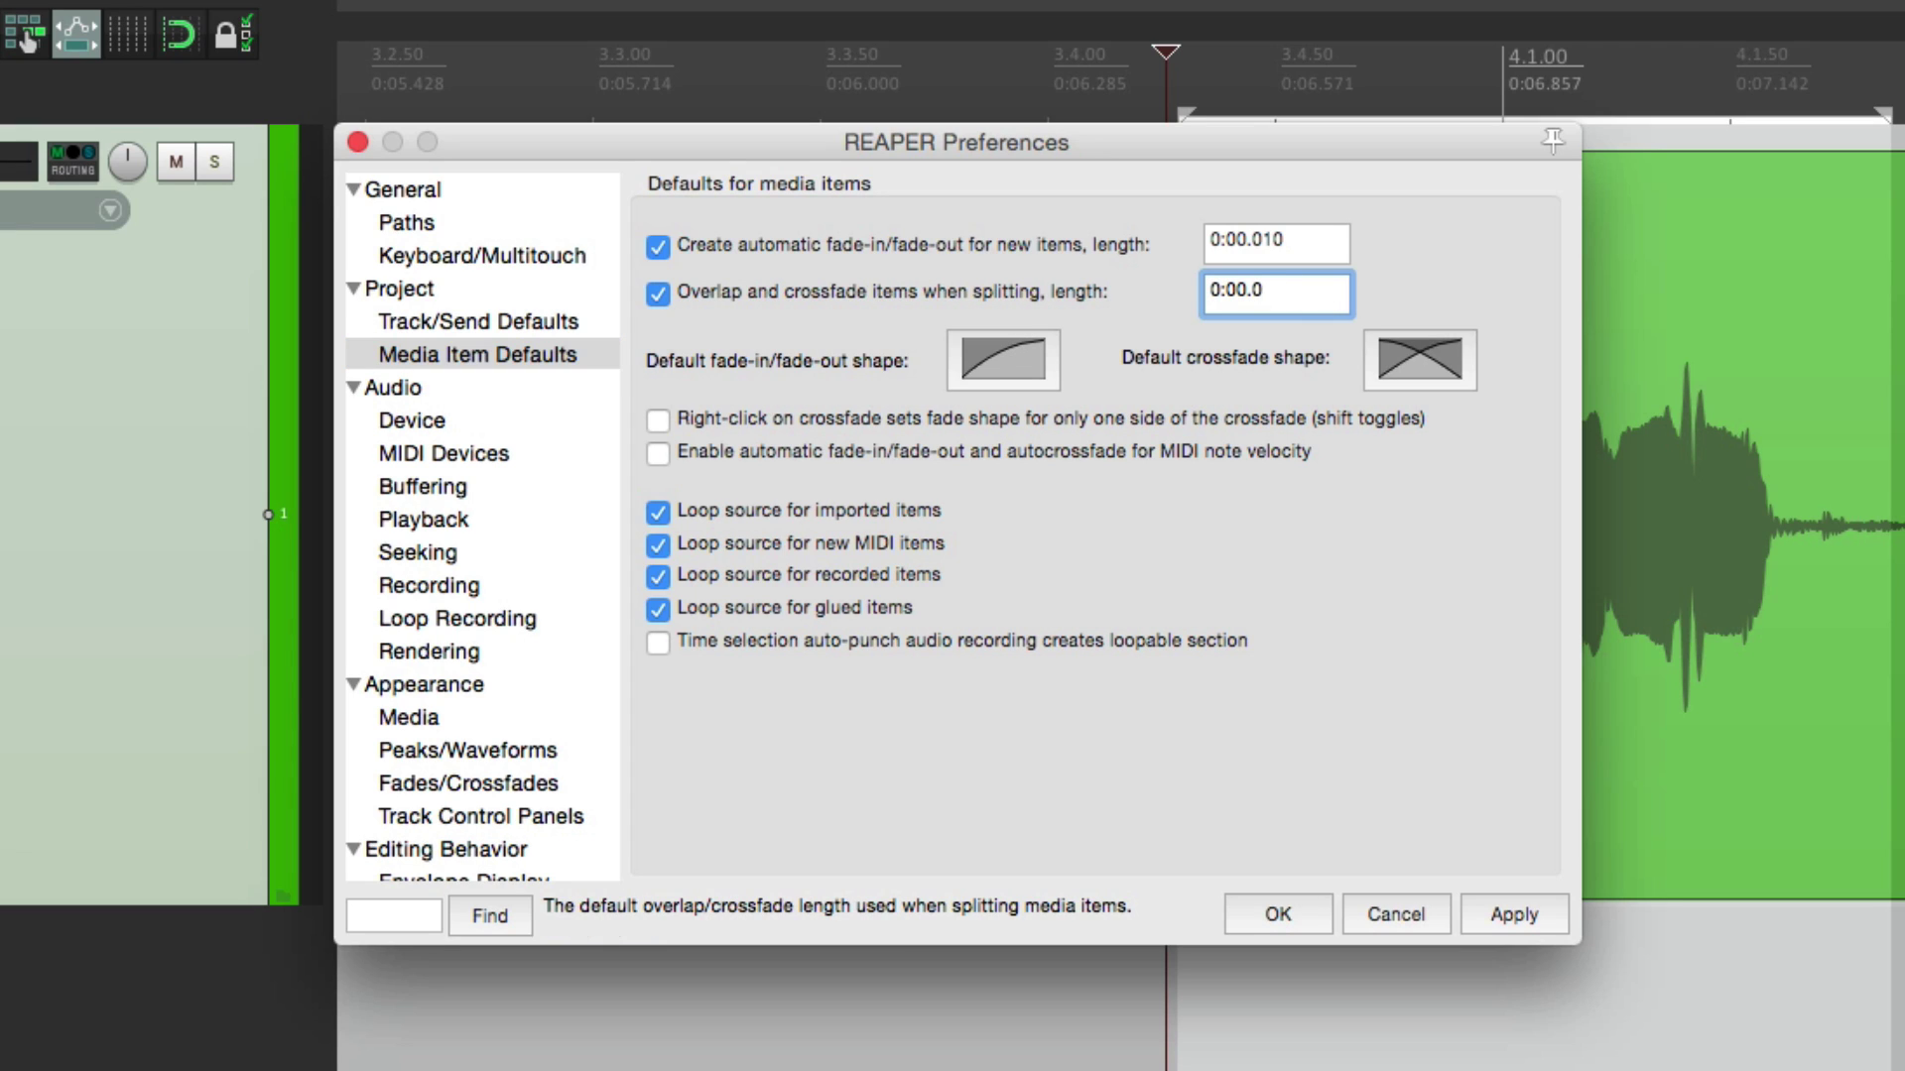
type("50")
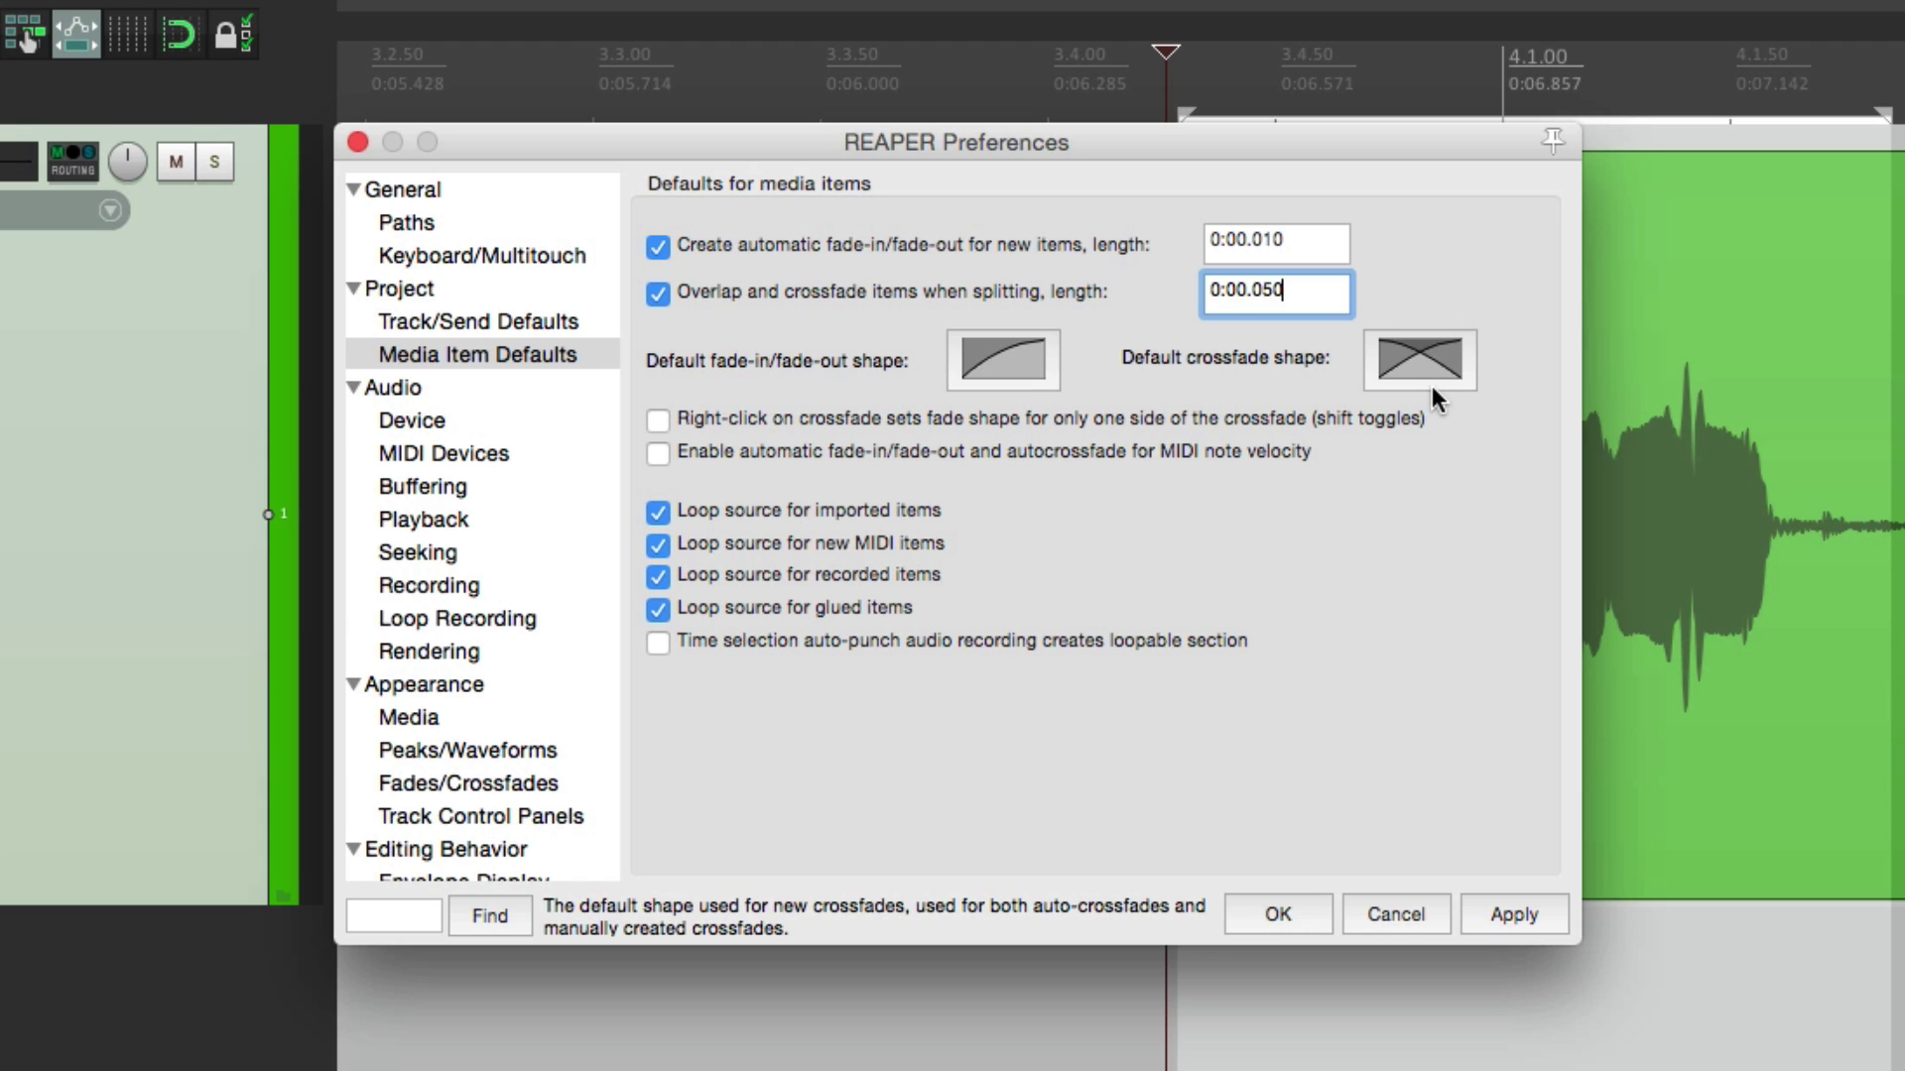
left_click(1427, 373)
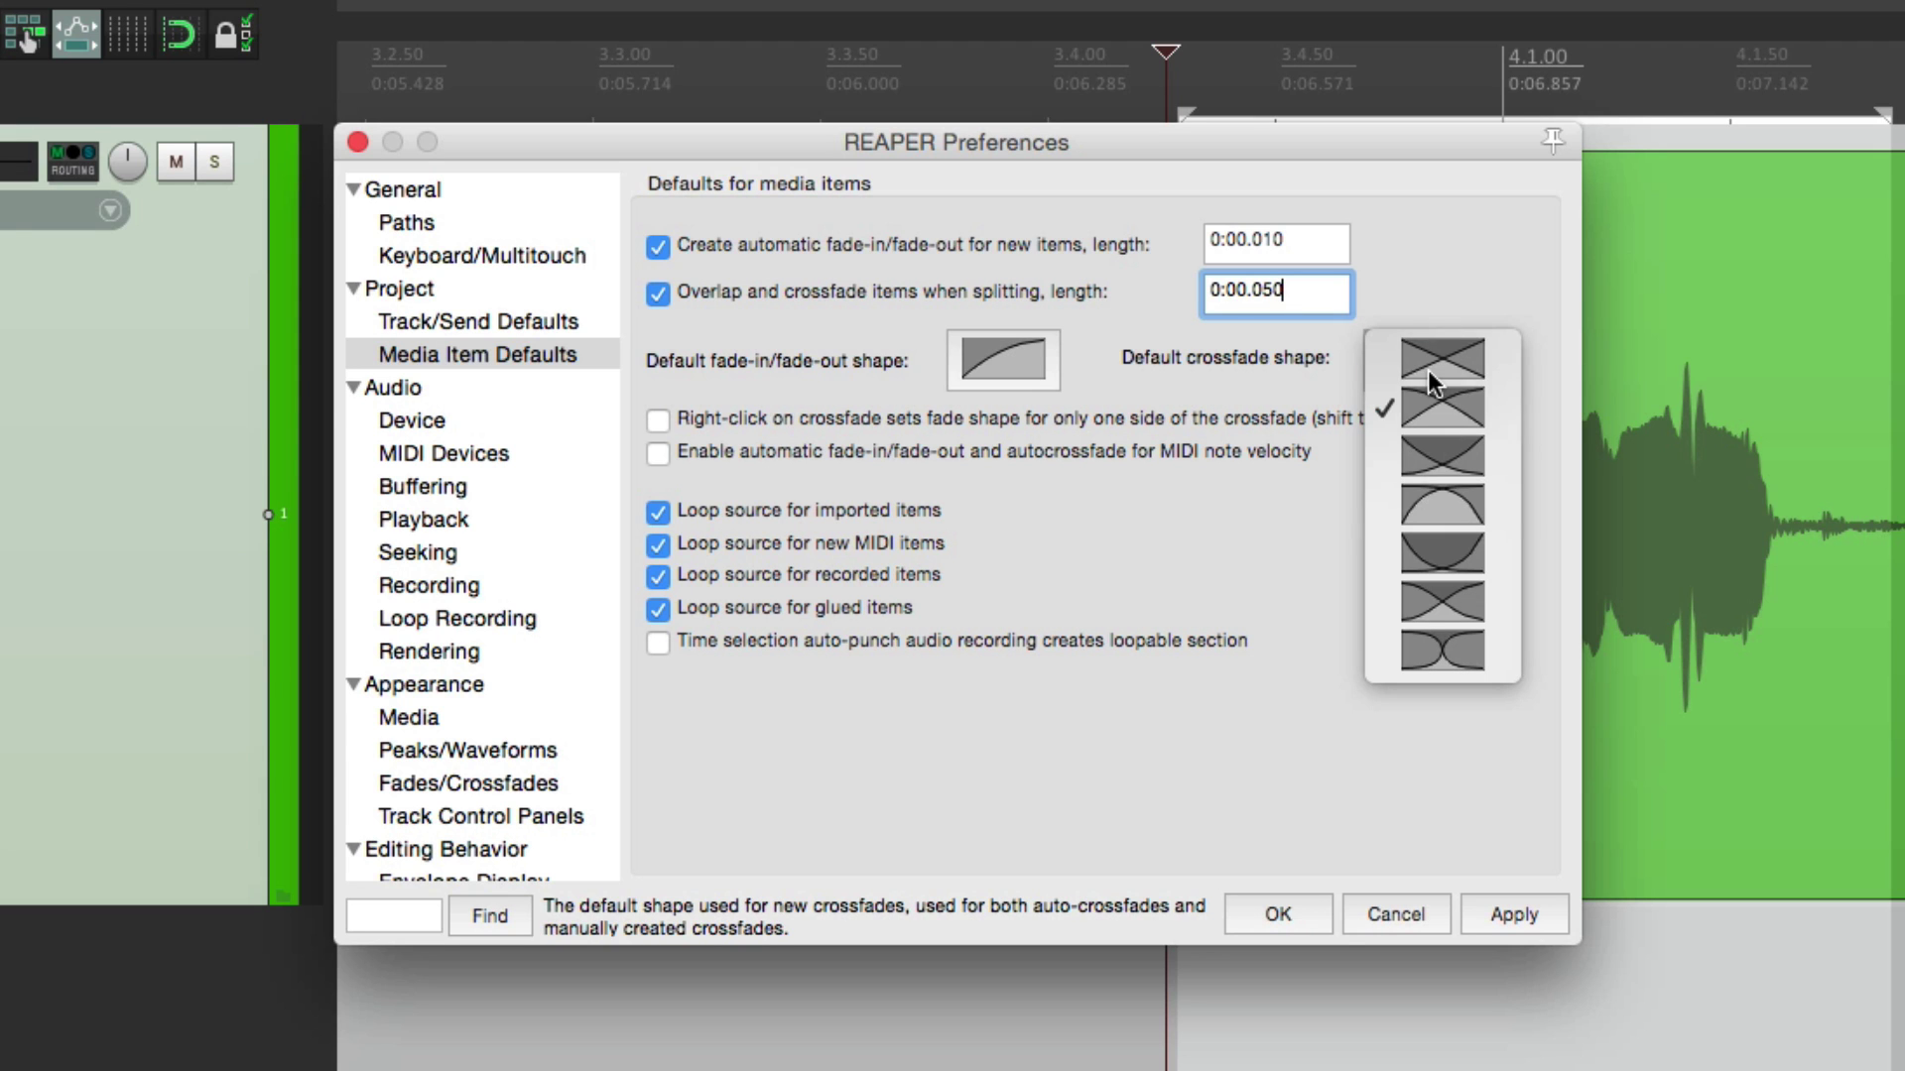
left_click(1440, 403)
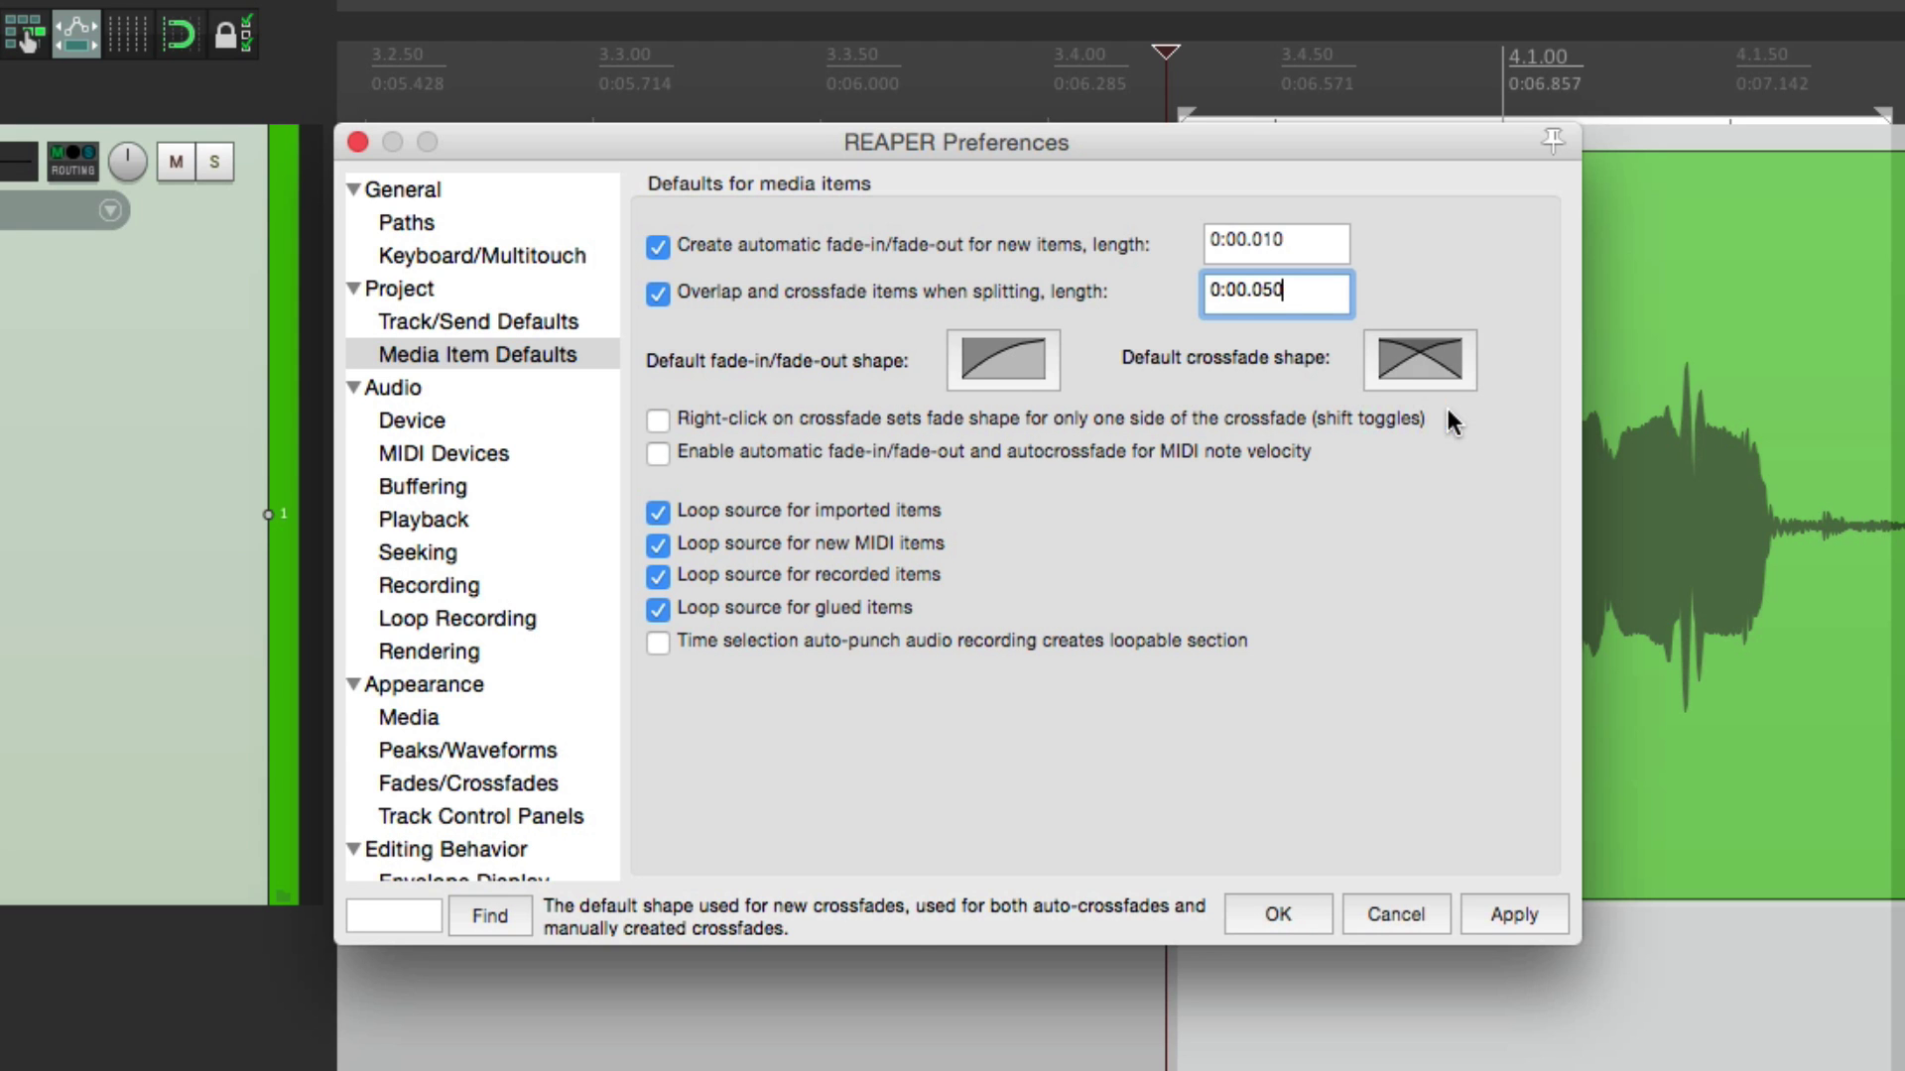
left_click(1290, 918)
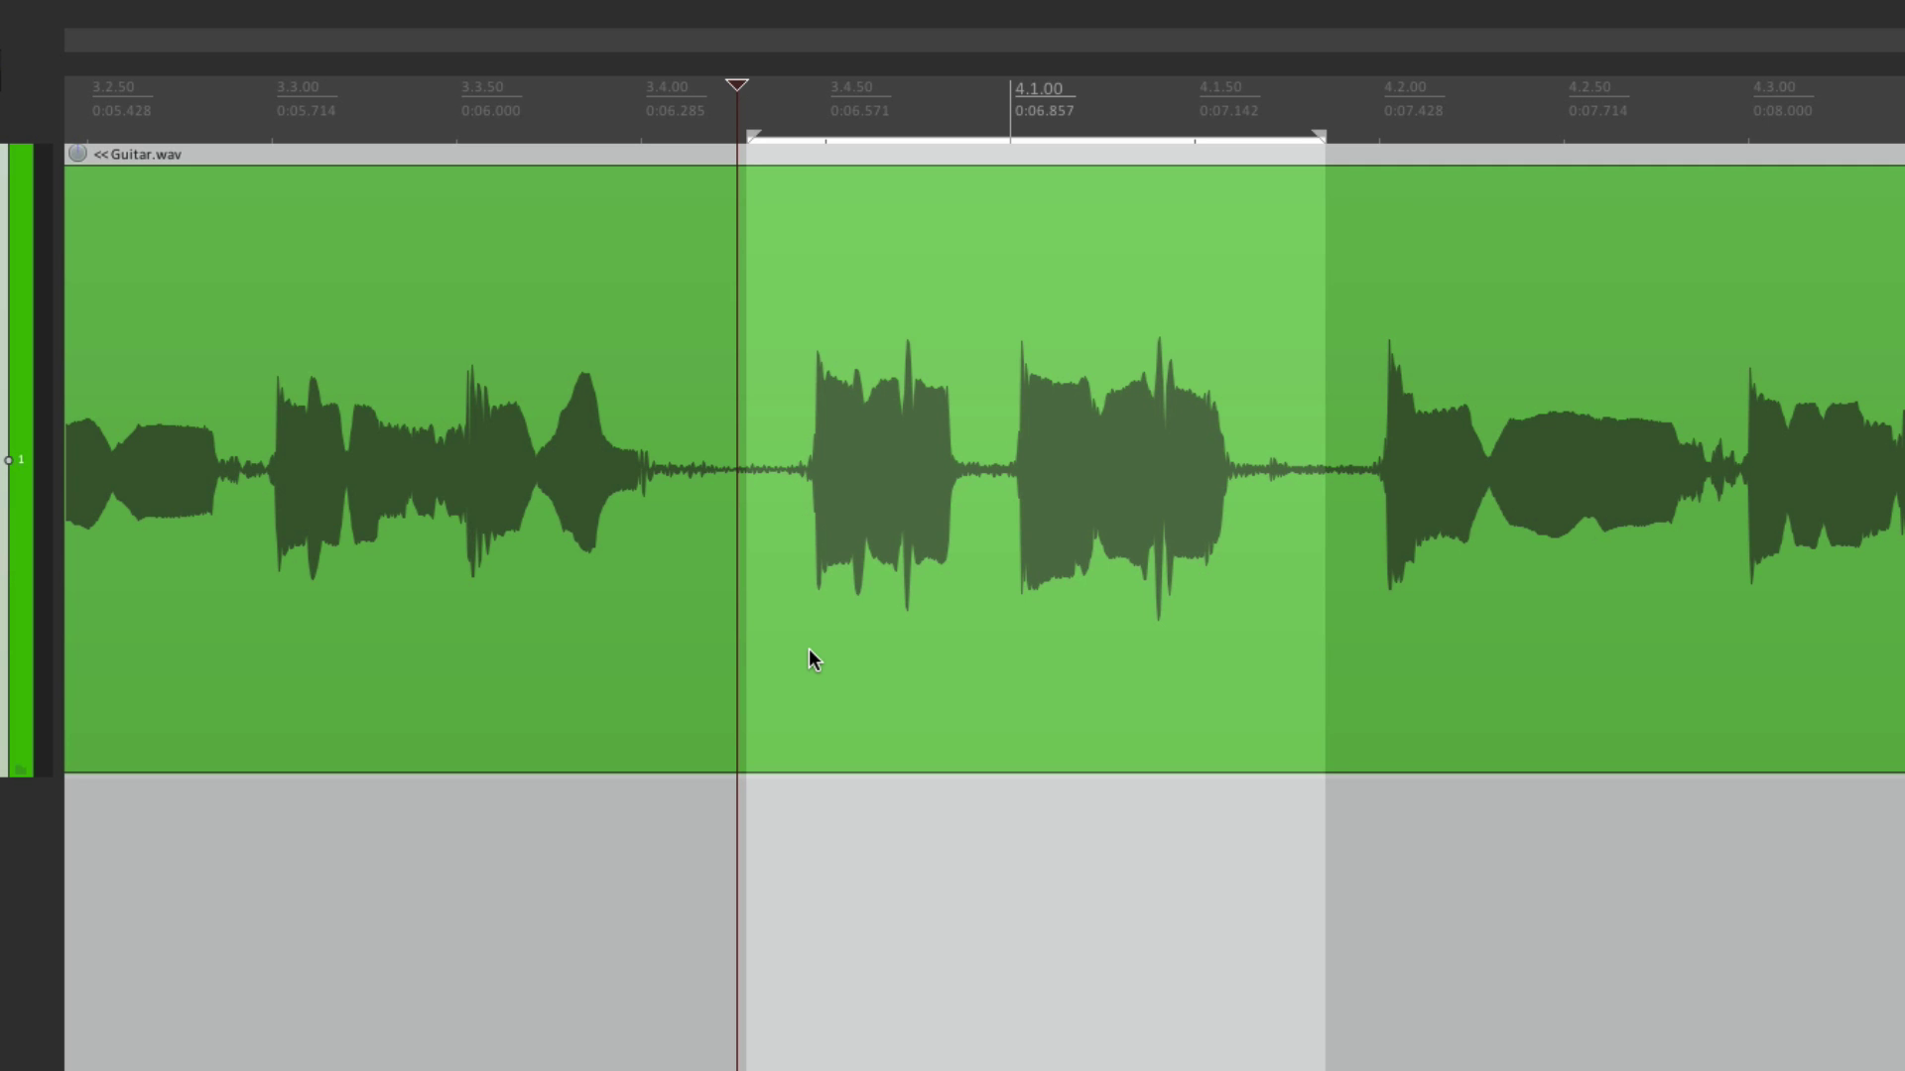
Split Guitar.wav at the time selection edges and zoom in on the new crossfades.
key("s")
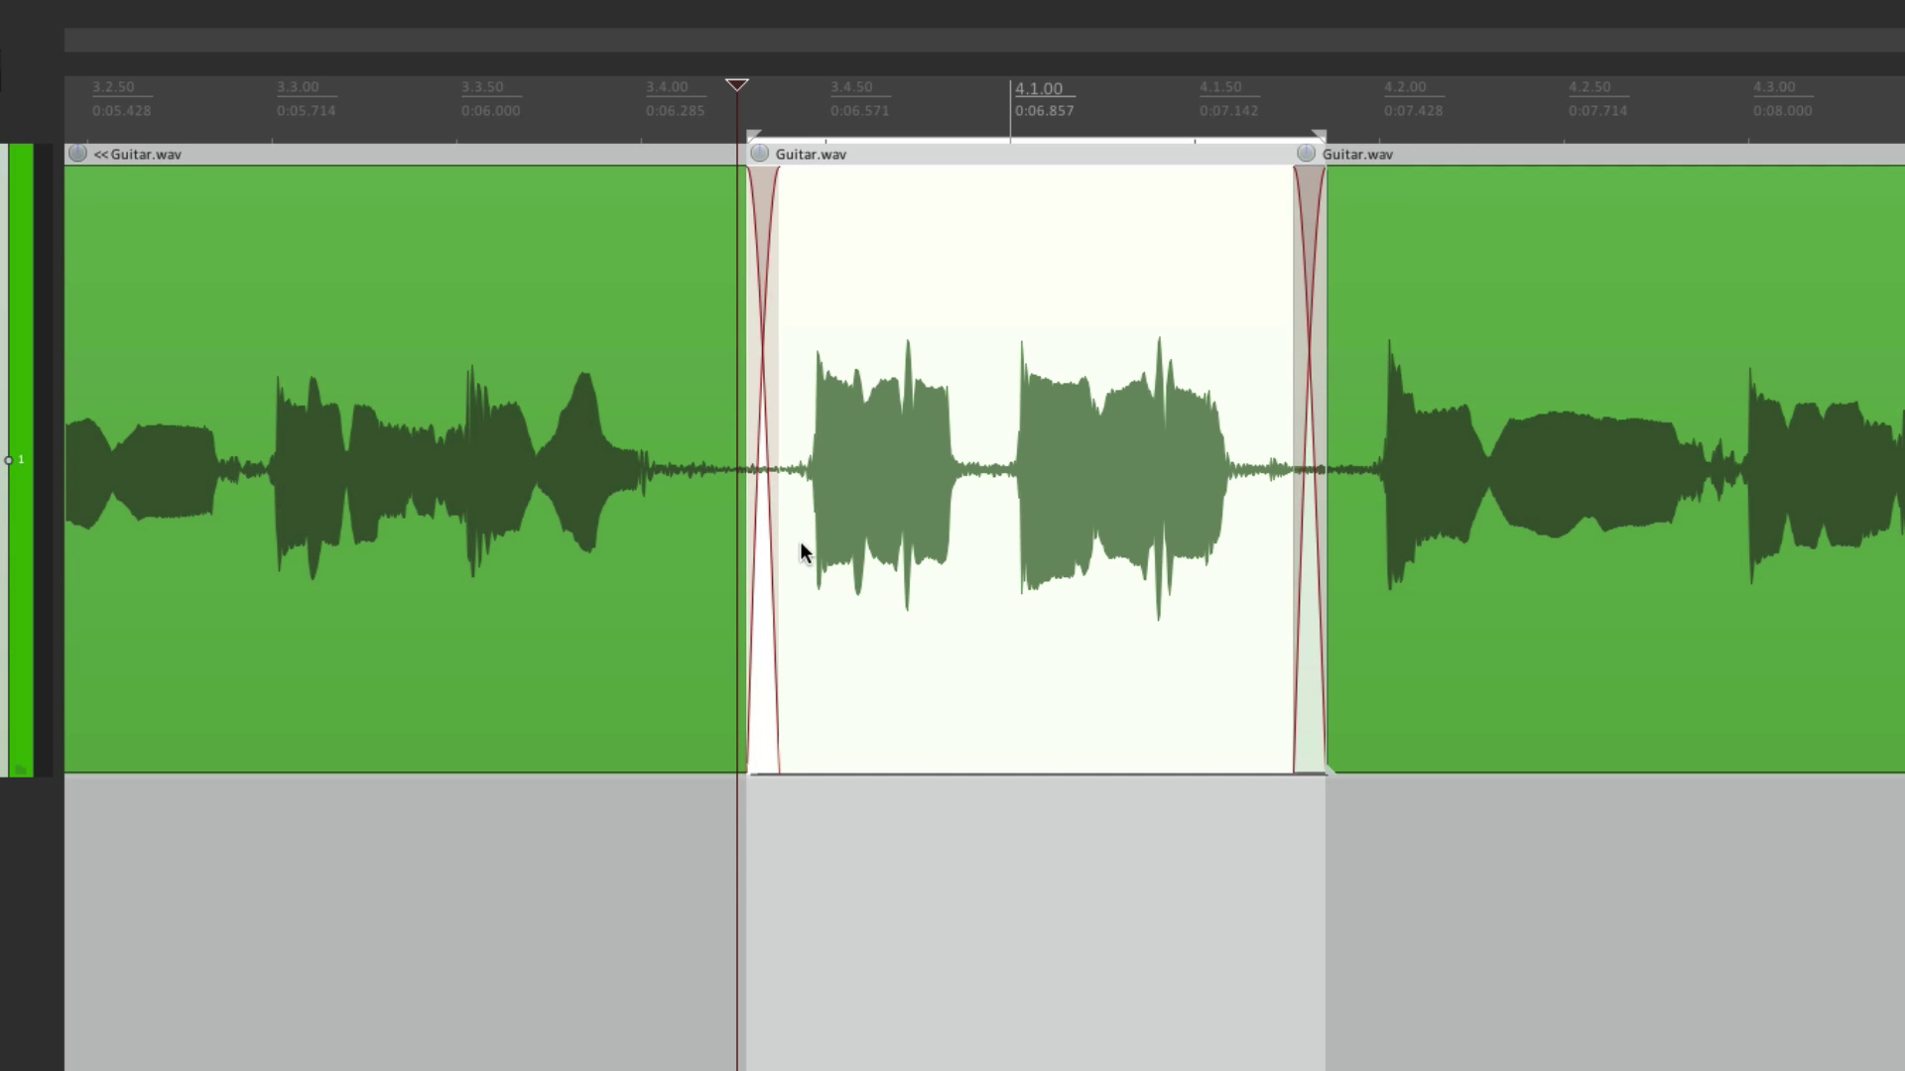
scroll(800, 540, "up", 3)
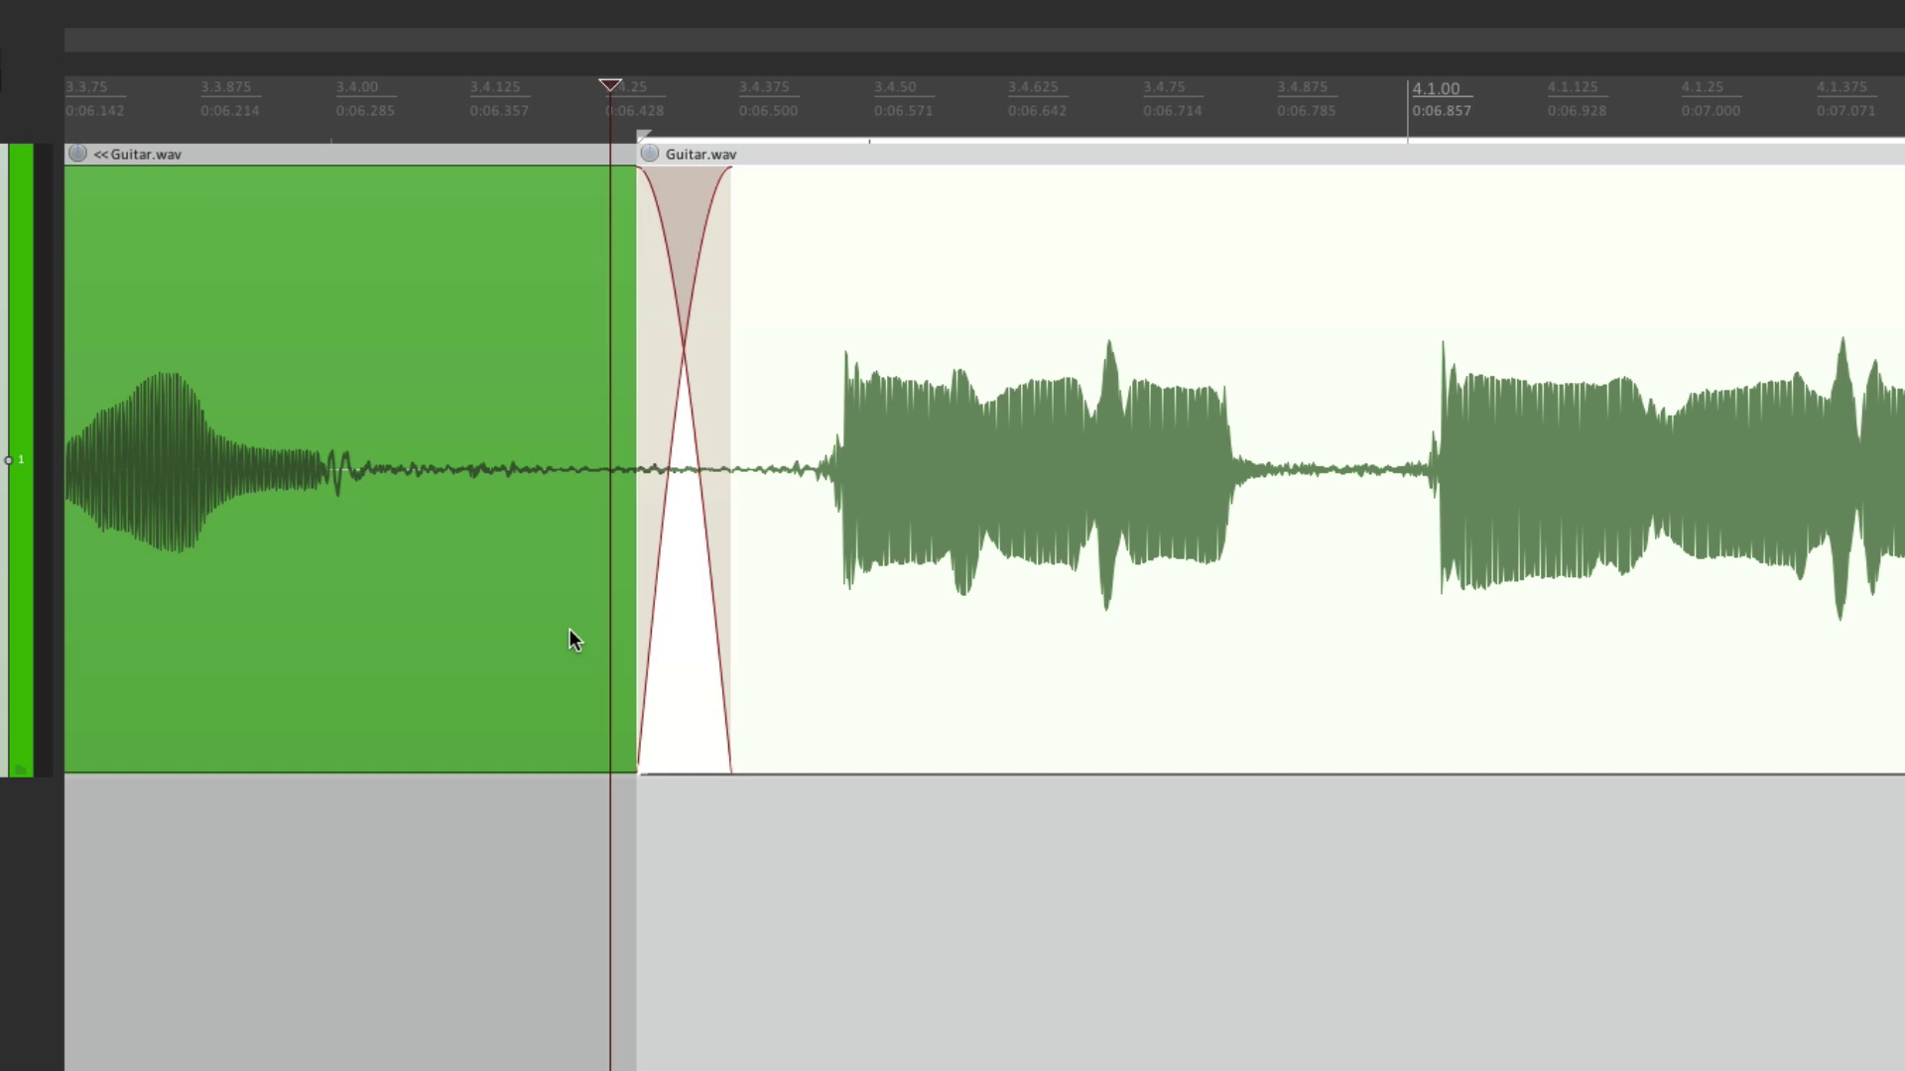
scroll(922, 407, "down", 3)
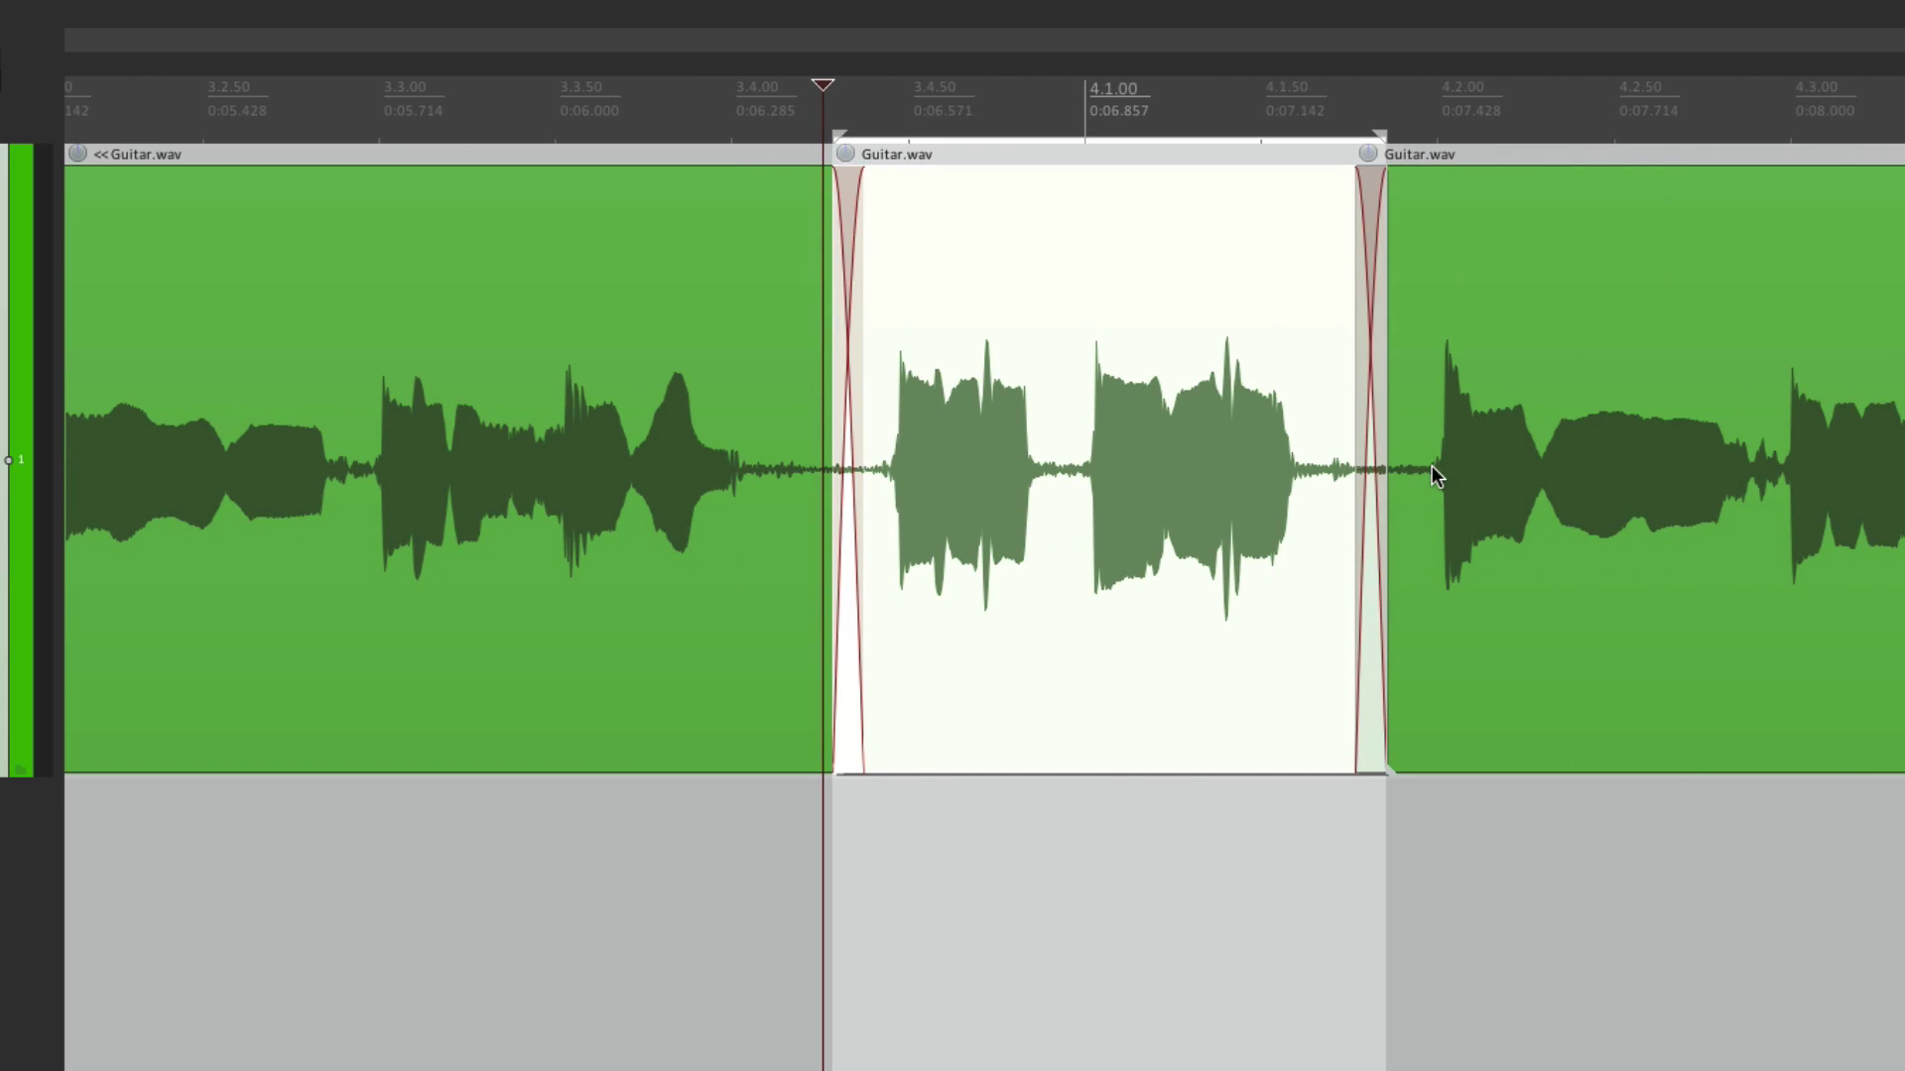
scroll(1076, 560, "right", 5)
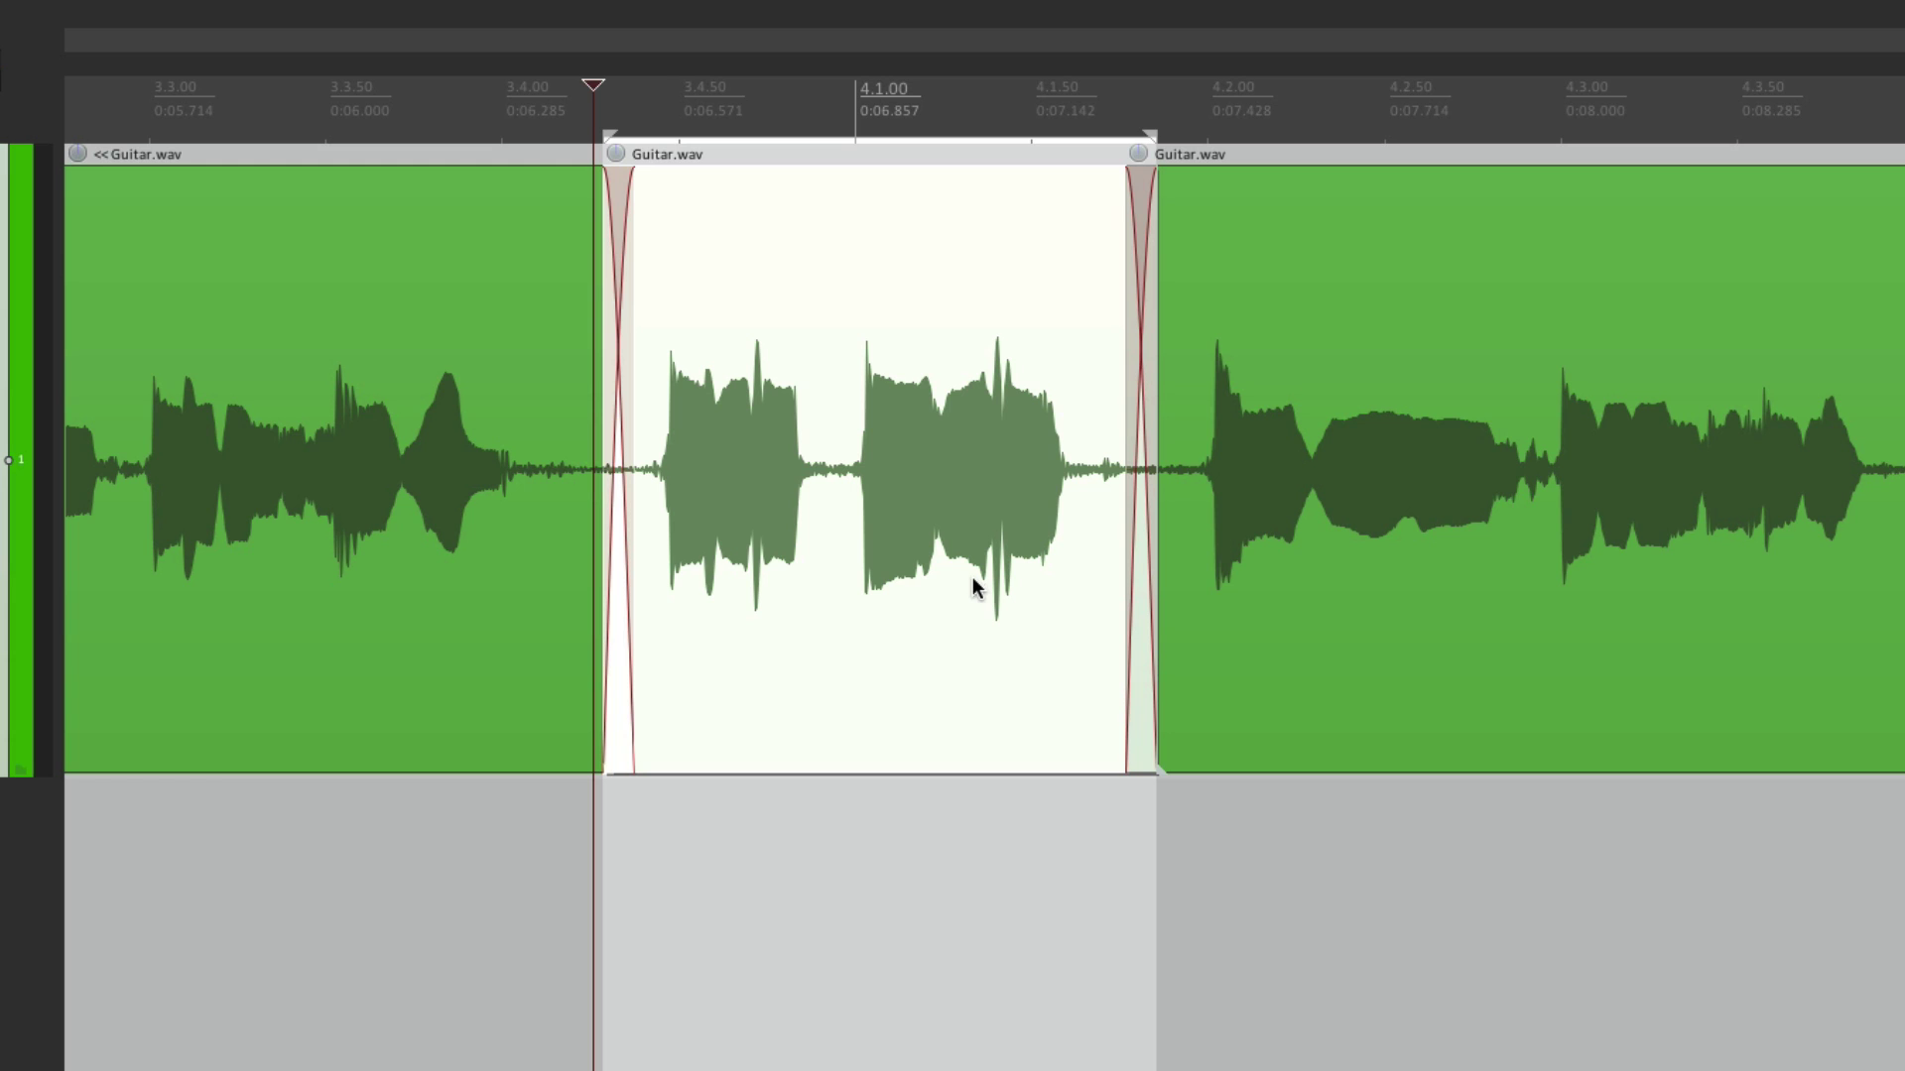
Add Cockos ReaEQ to the middle take's FX chain and open its EQ window.
right_click(802, 397)
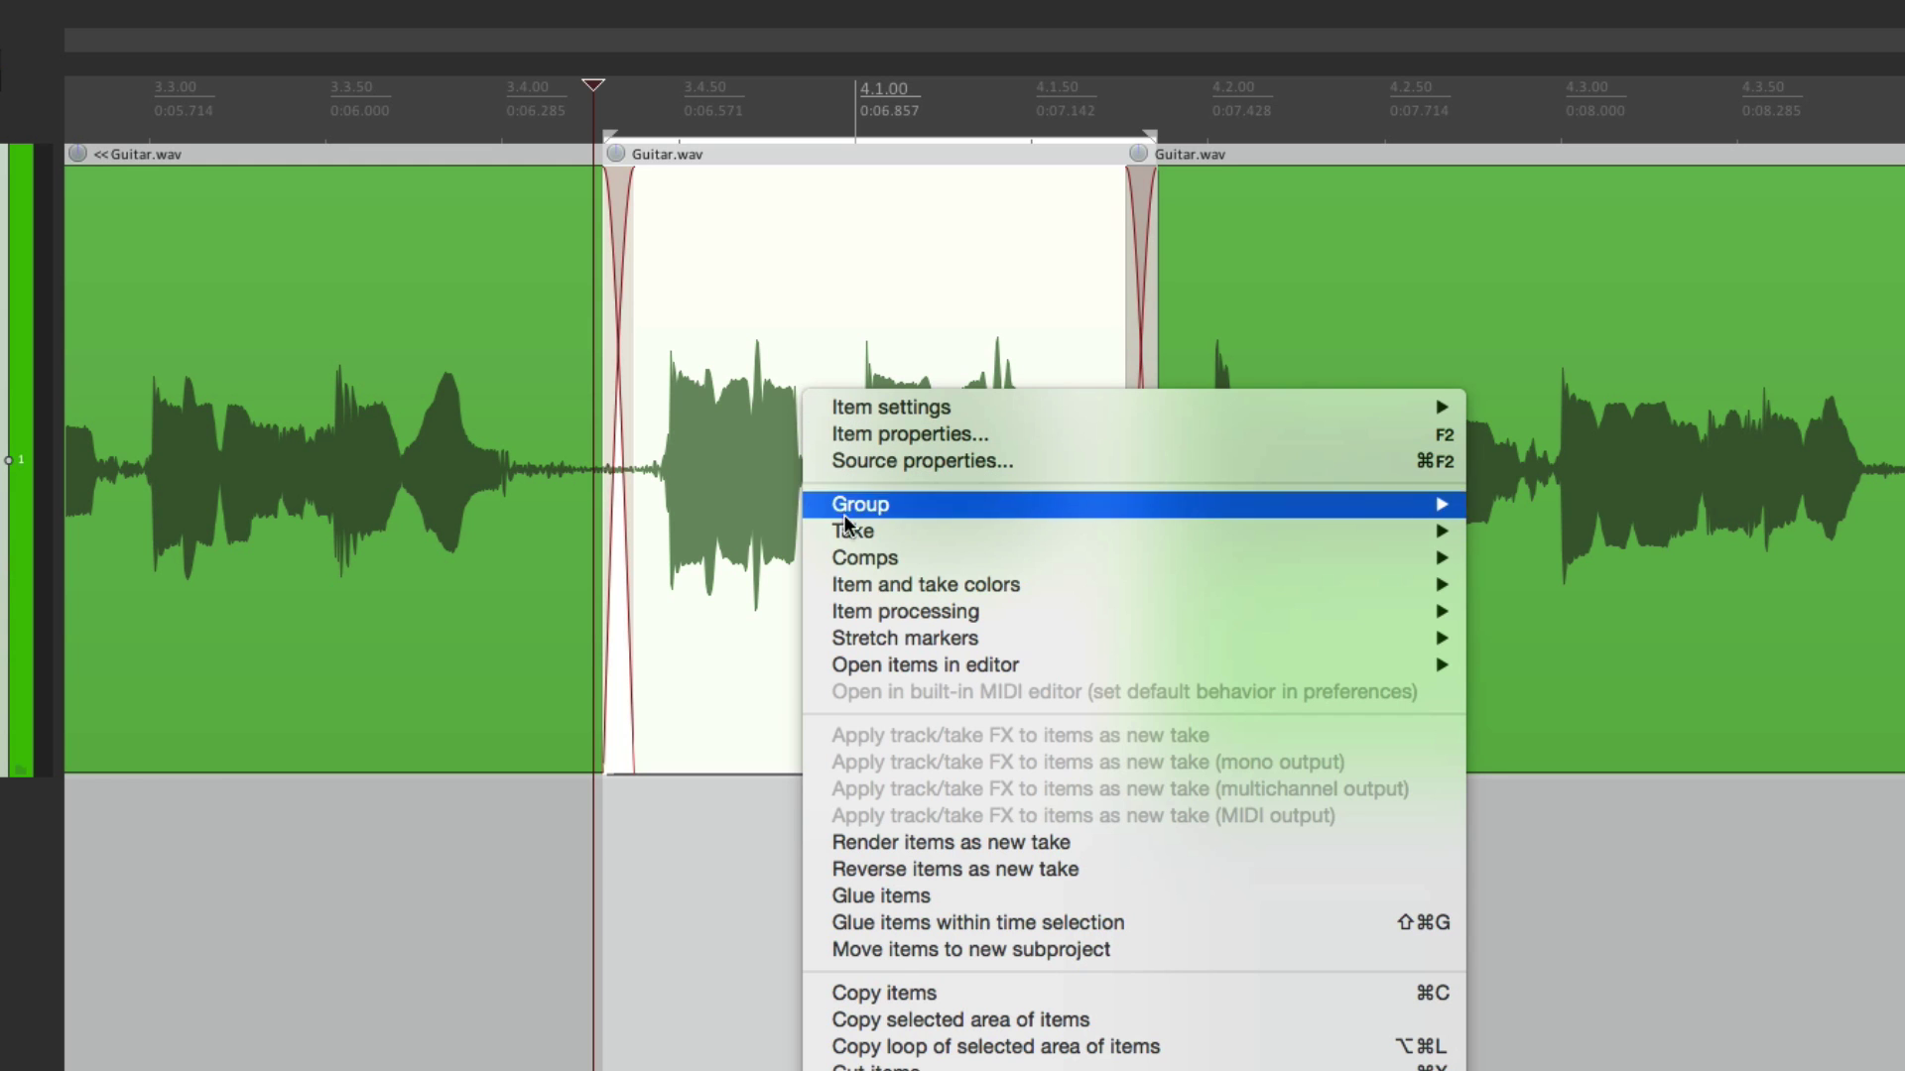
mouse_move(830, 532)
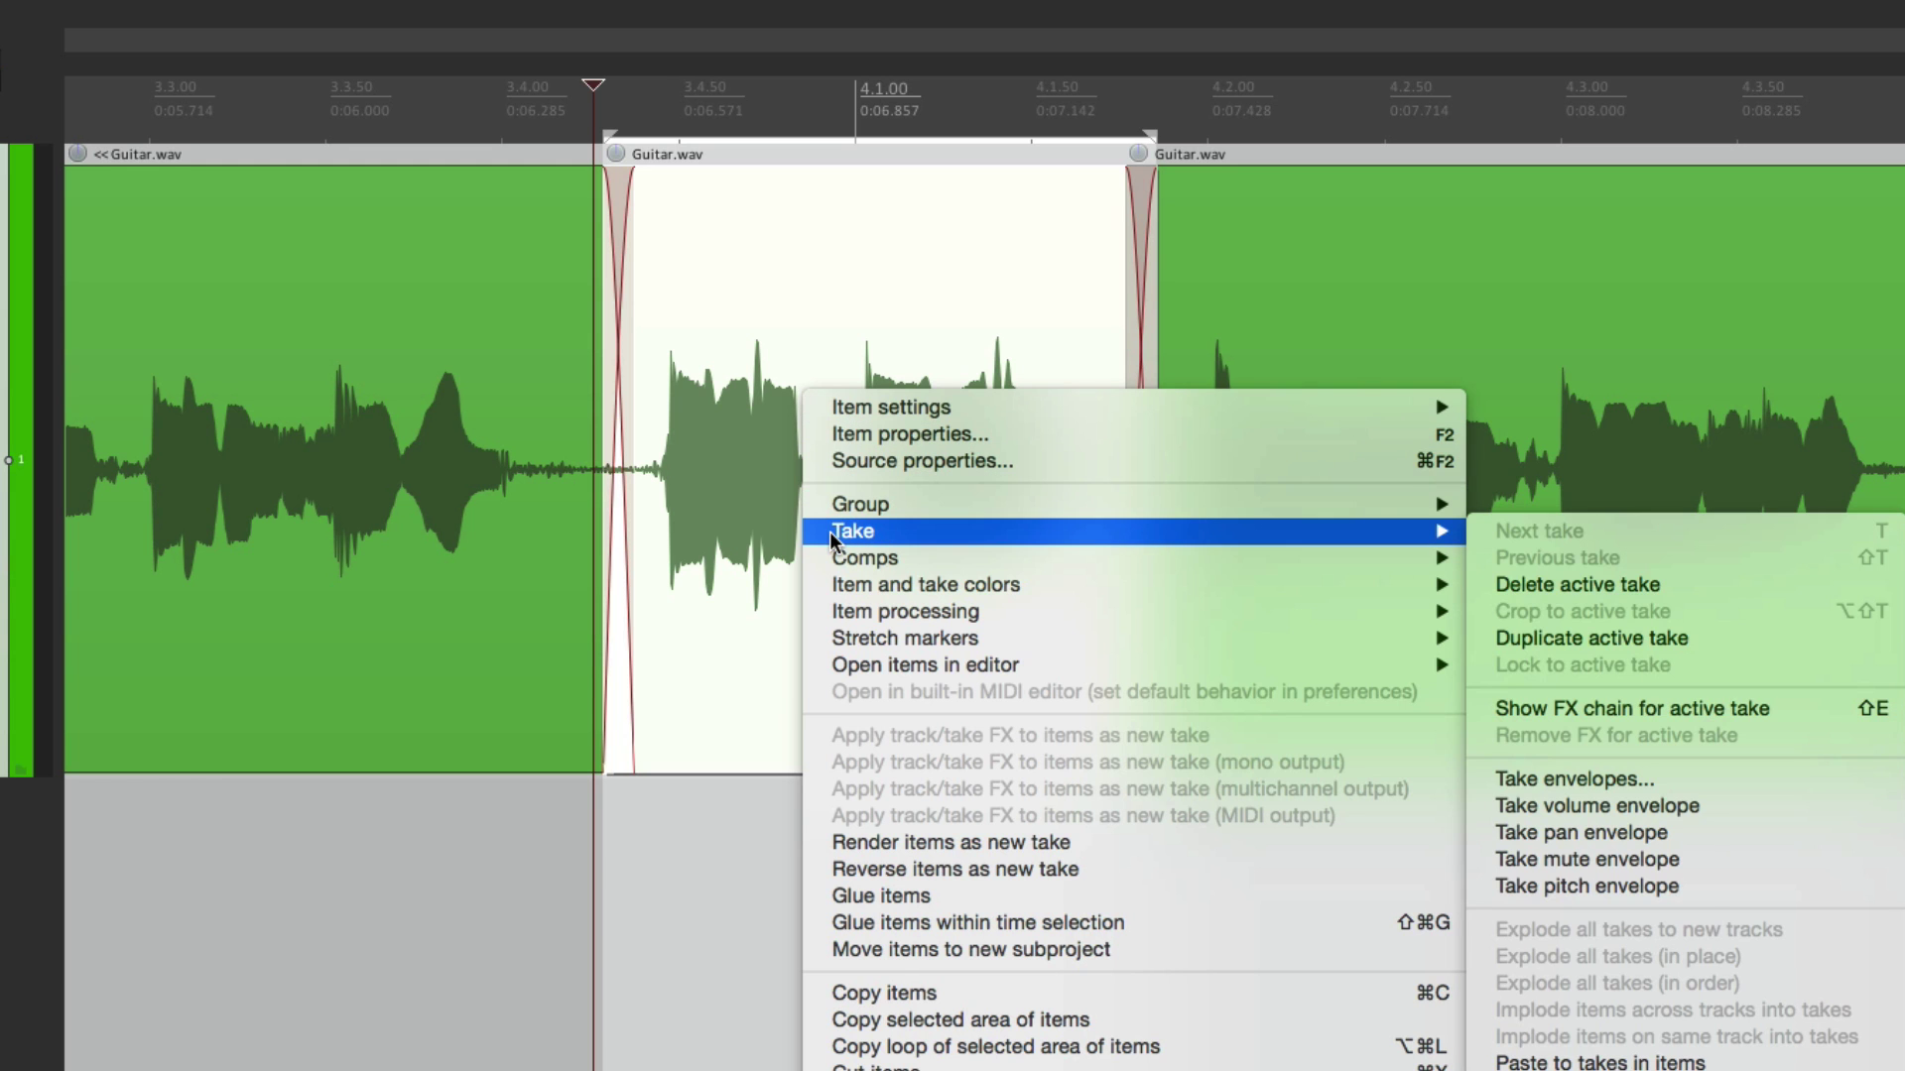
left_click(1480, 709)
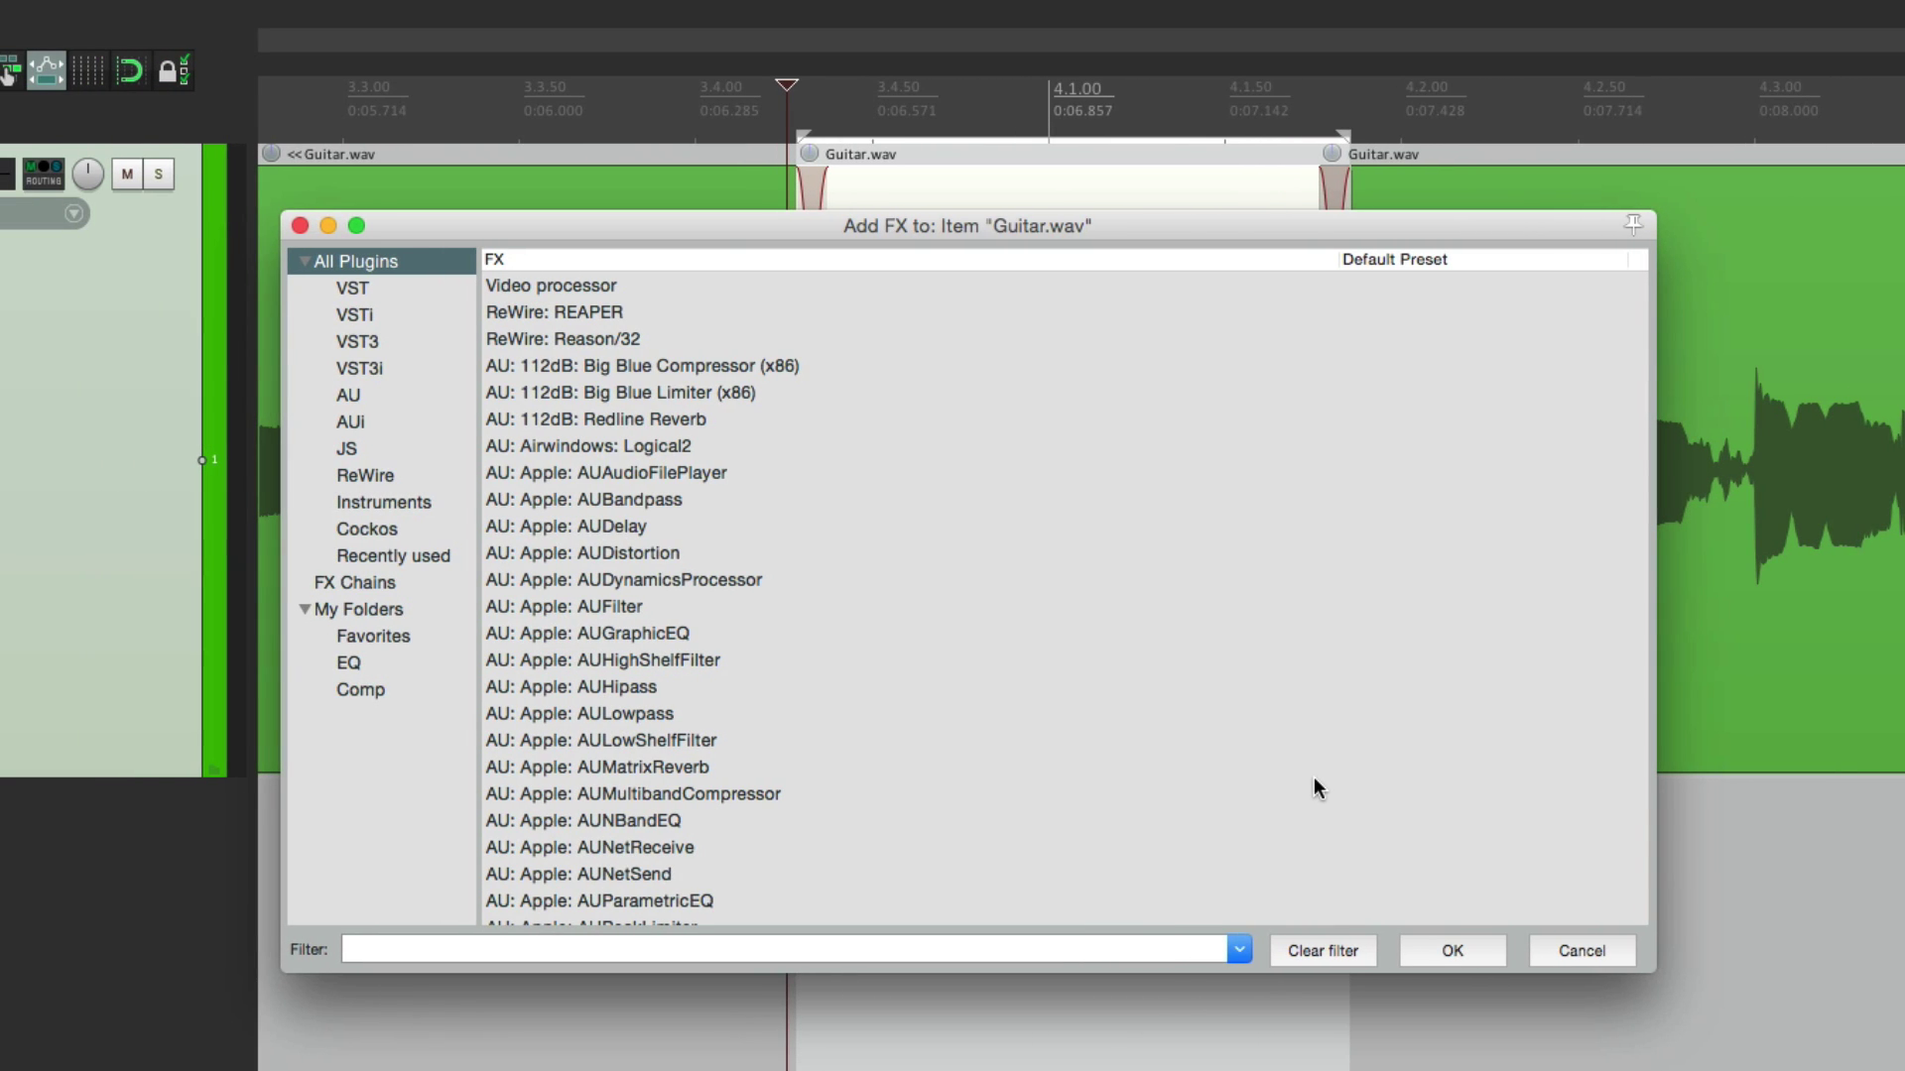
left_click(438, 534)
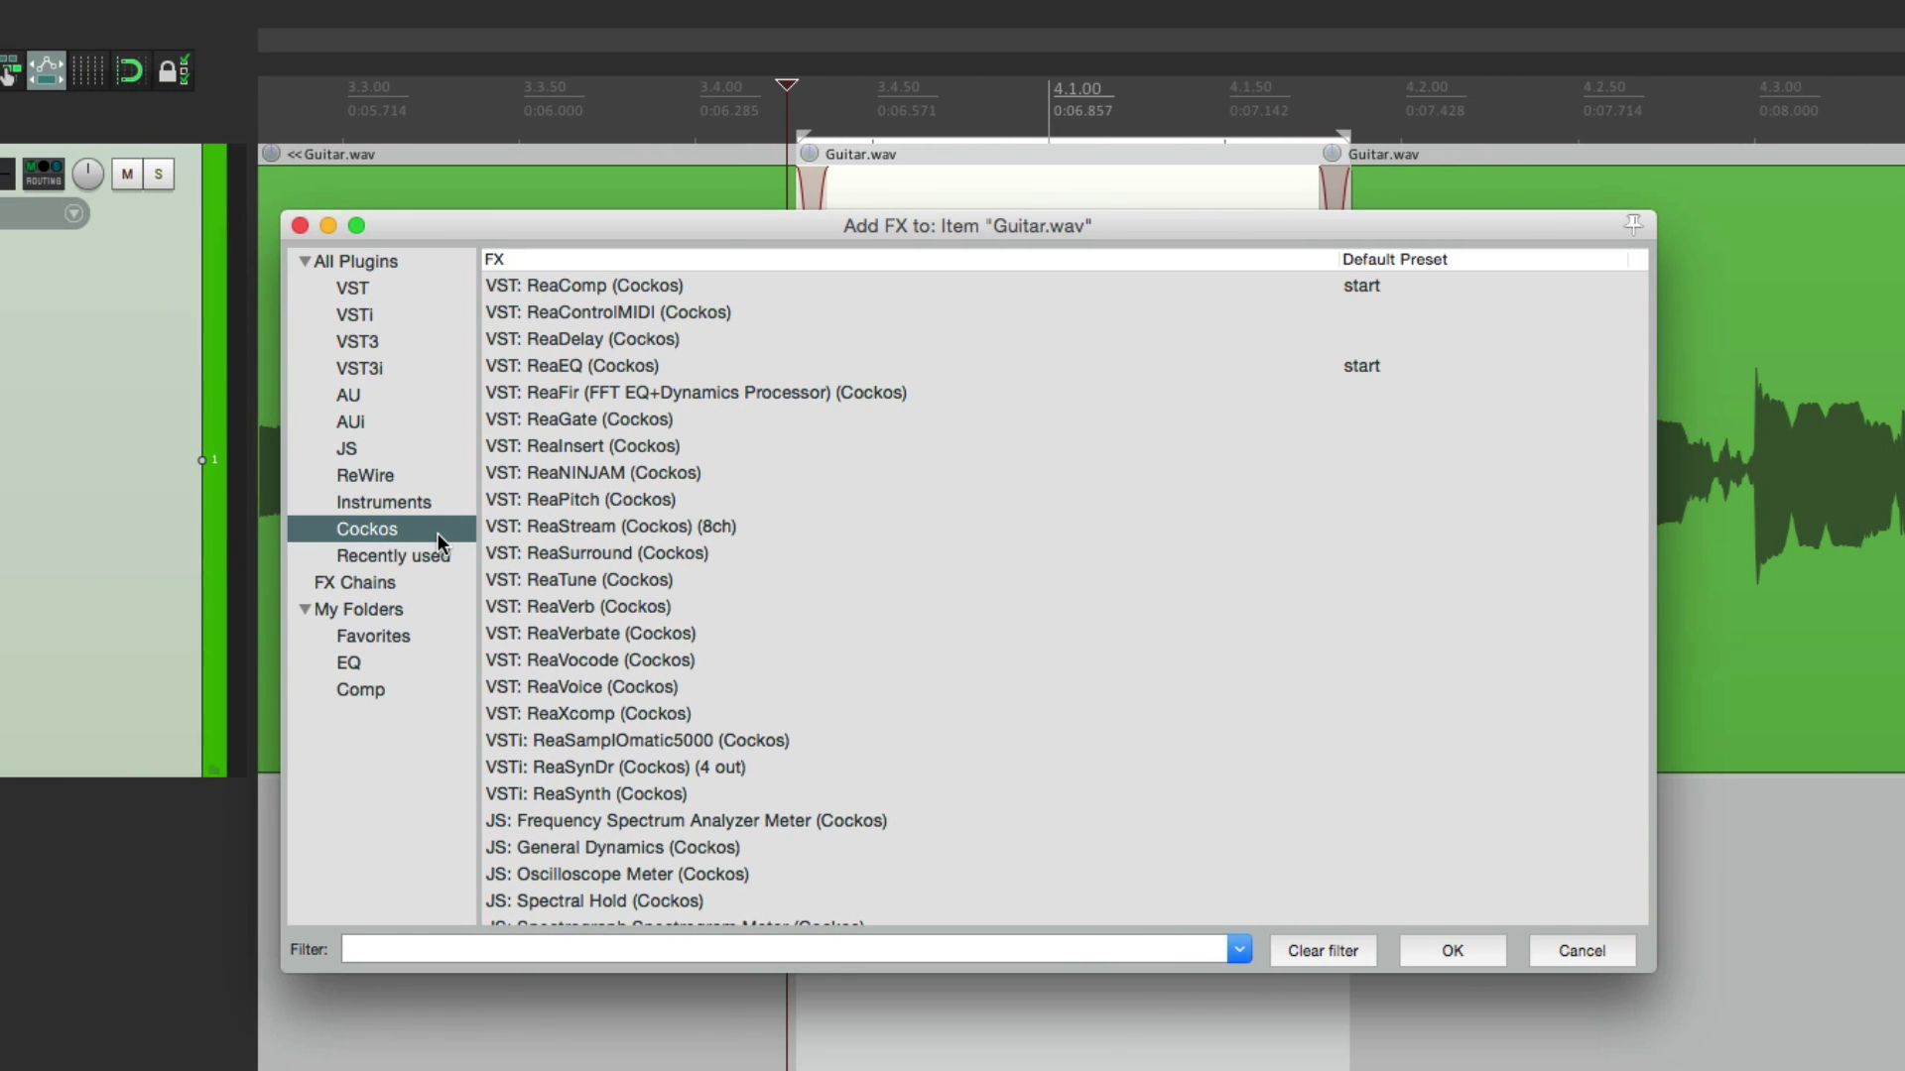
double_click(605, 365)
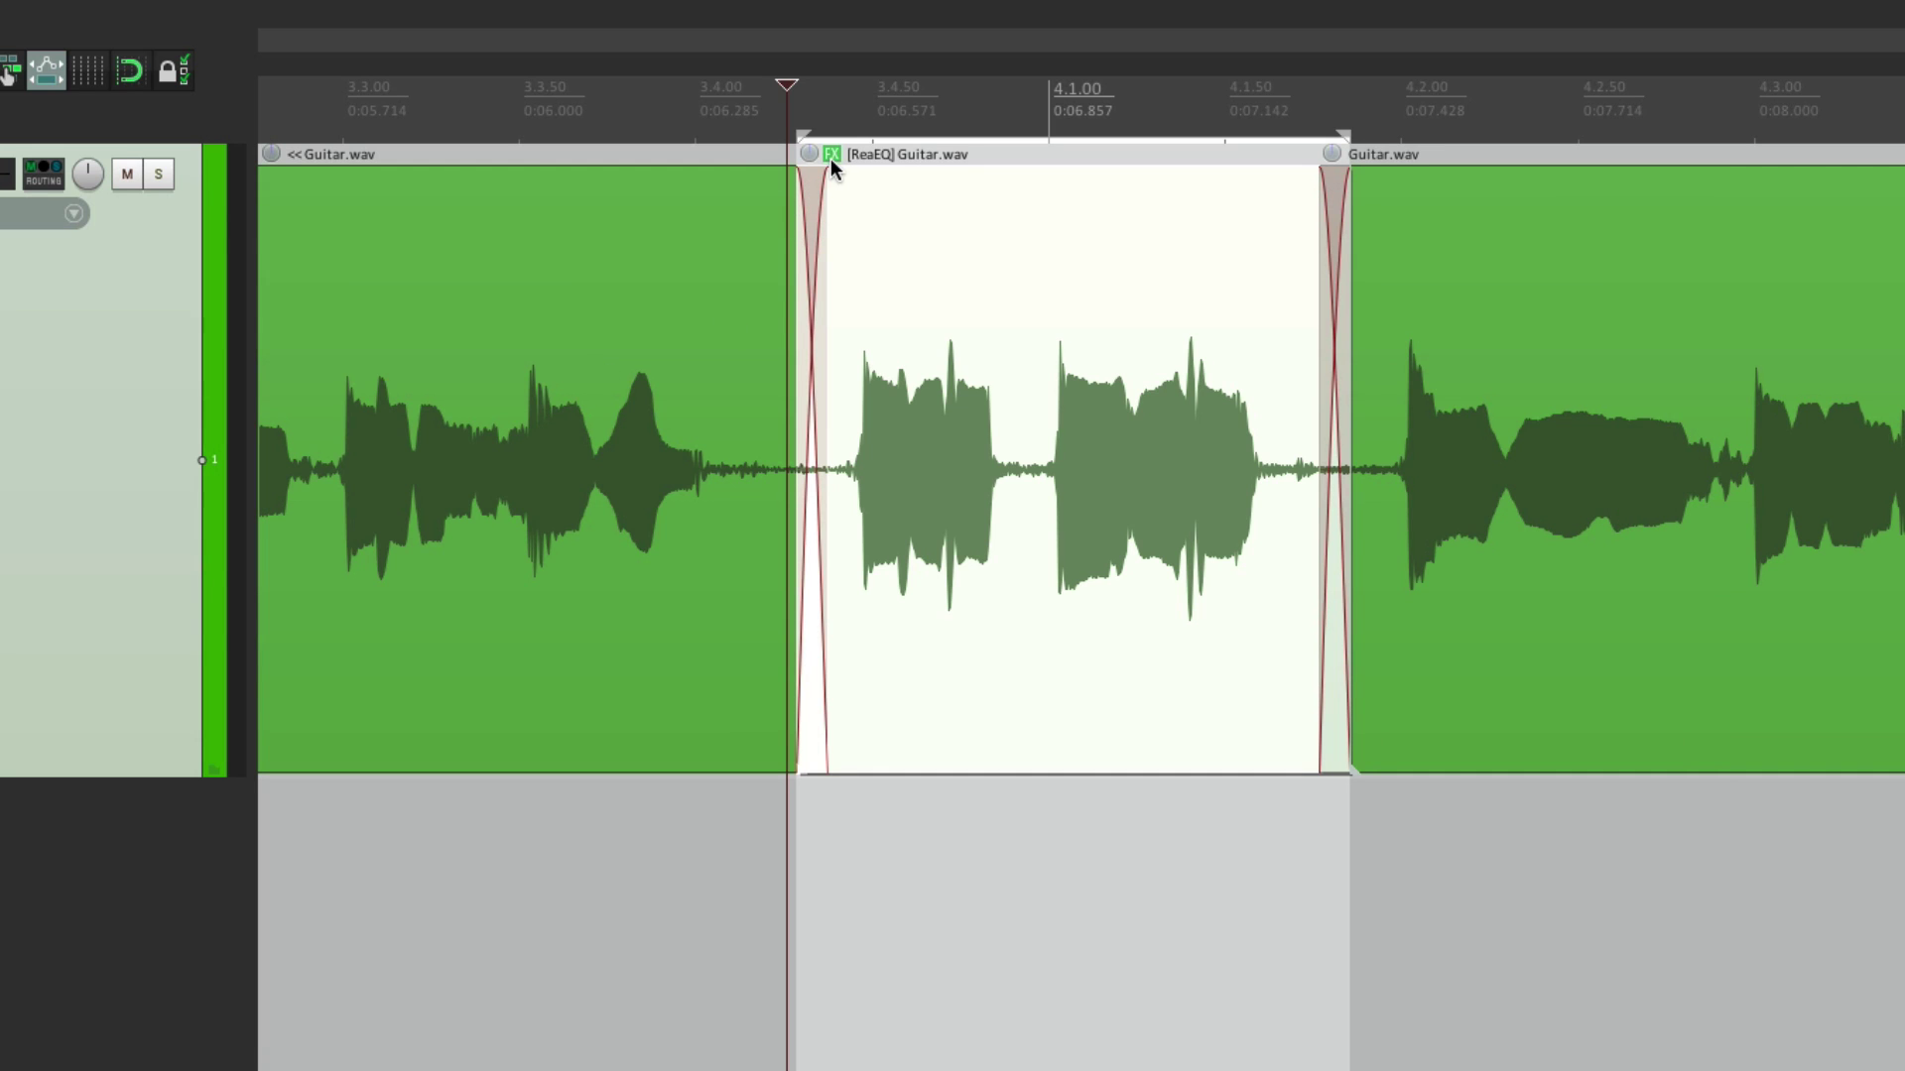
left_click(831, 155)
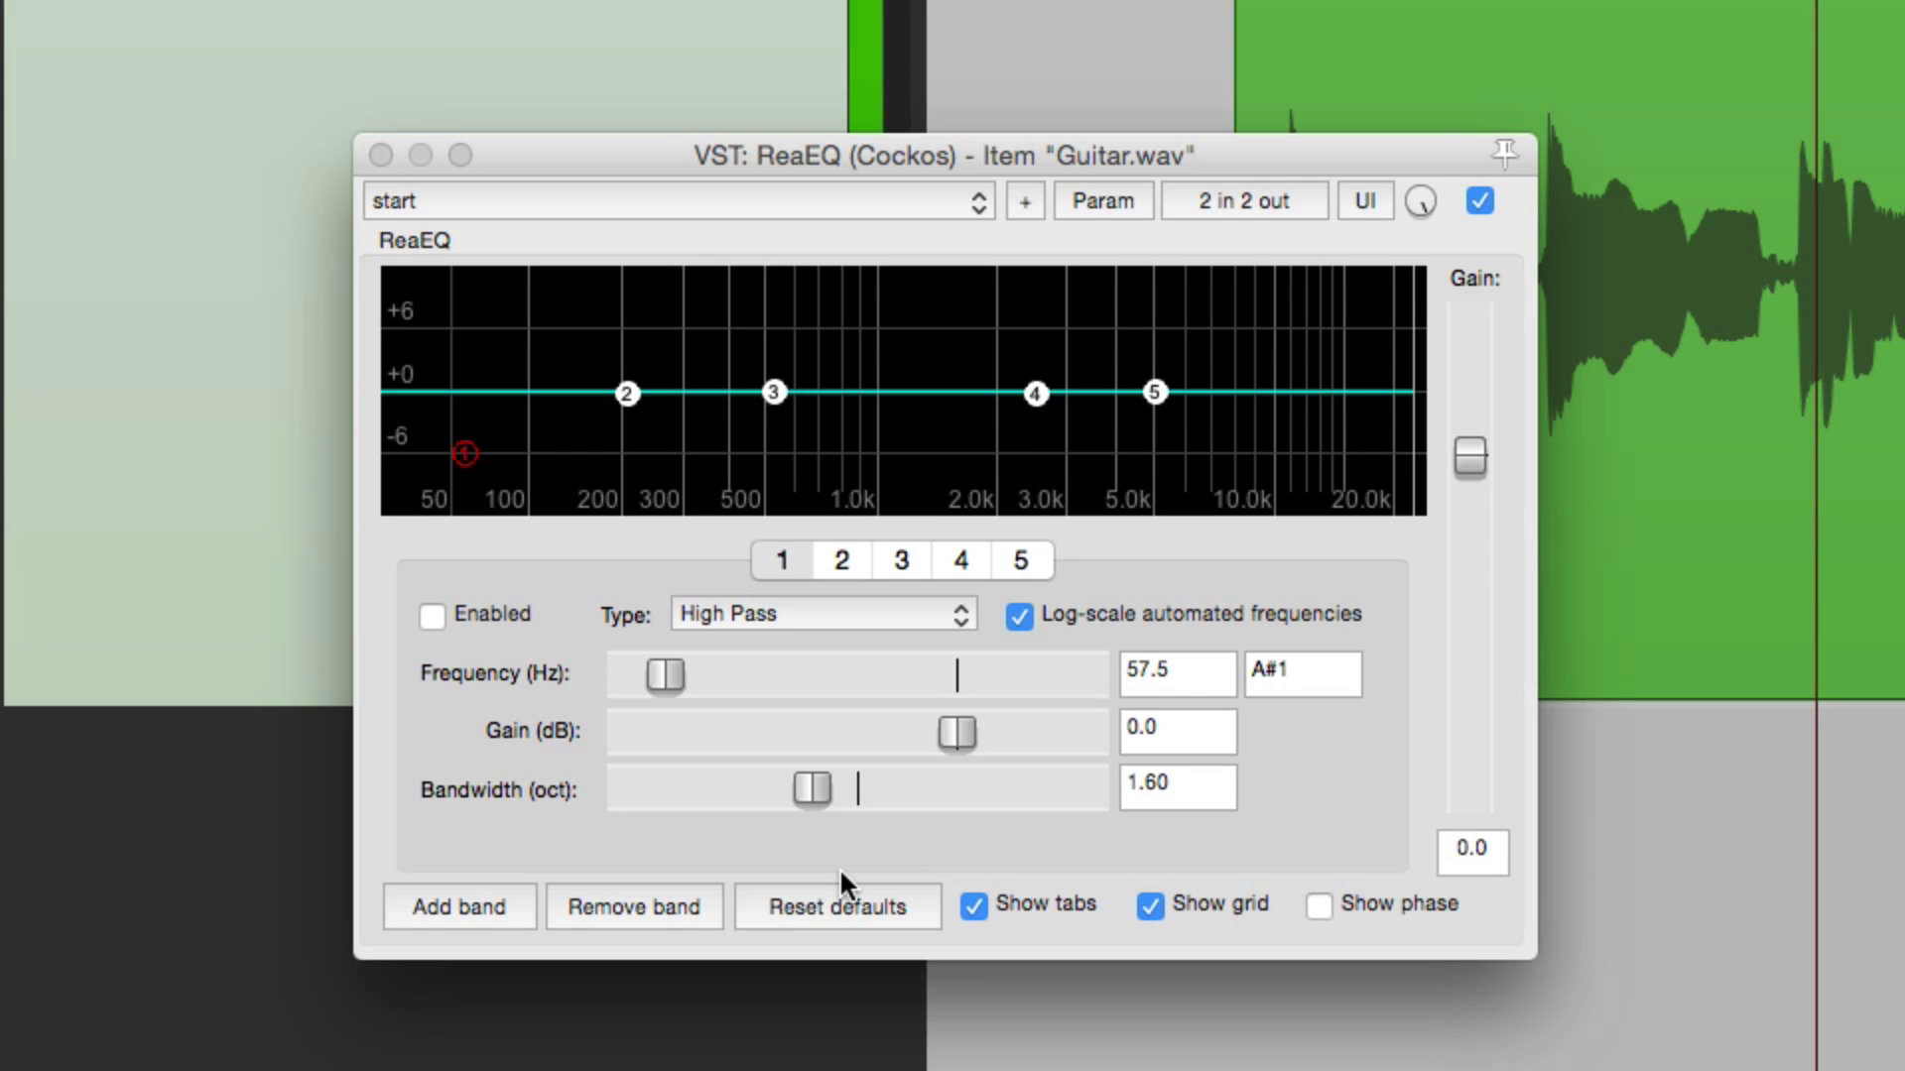
Delete the extra EQ bands and make band 1 an enabled low-pass filter with a raised cutoff.
mouse_move(1035, 397)
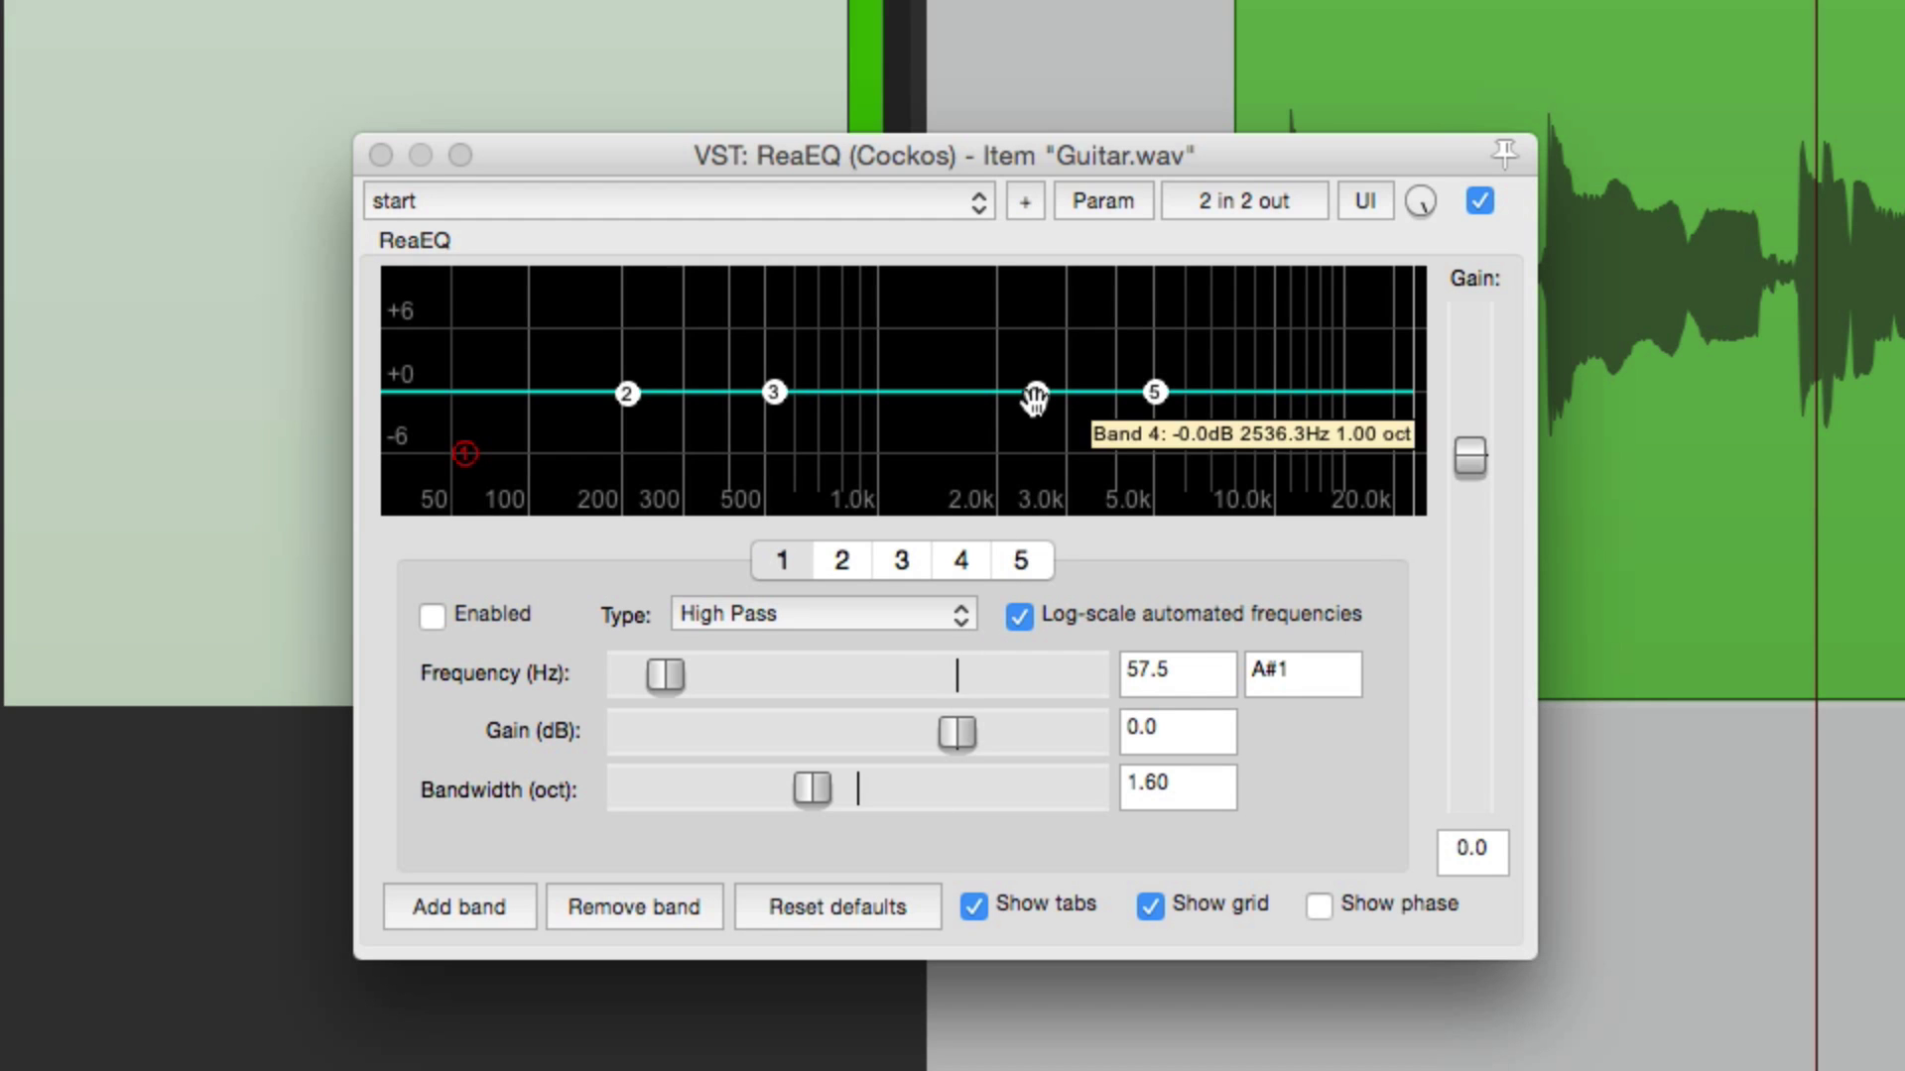
left_click_drag(1035, 397, 1075, 431)
left_click(680, 889)
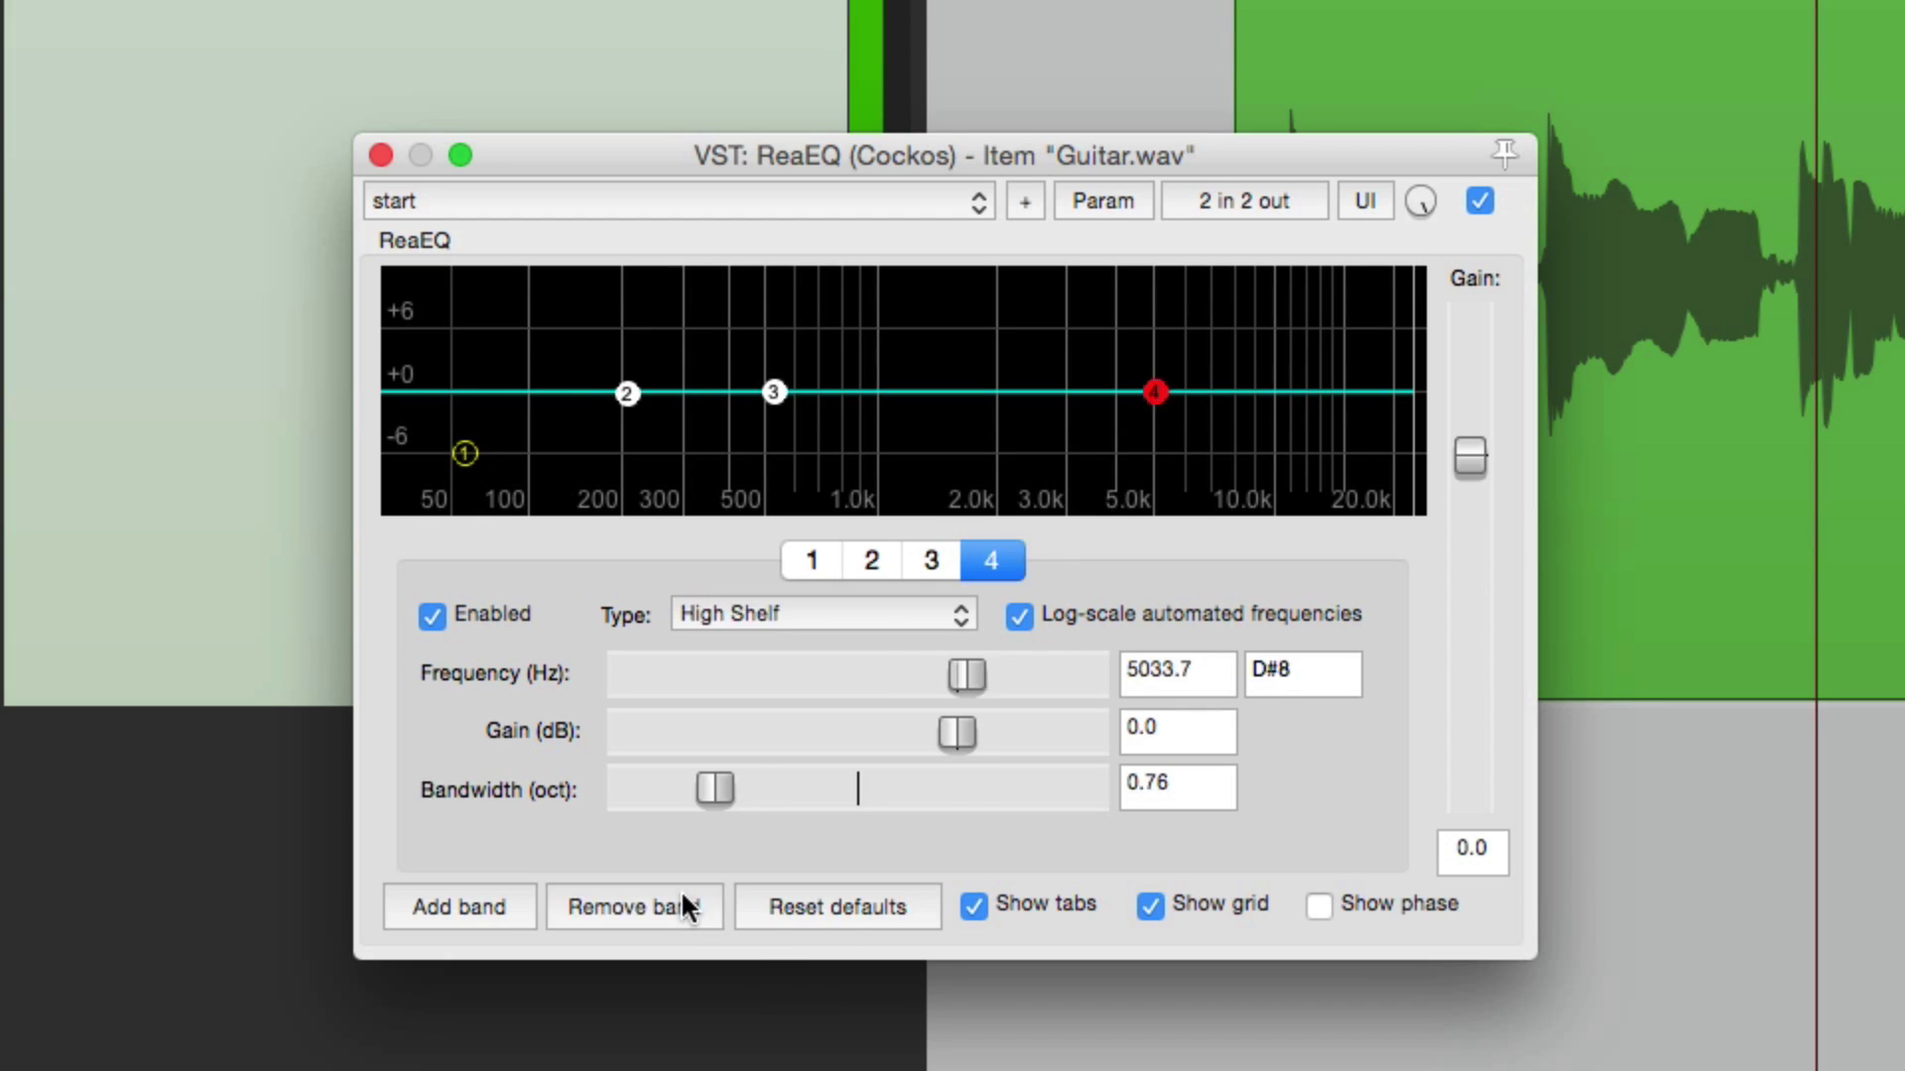
left_click(680, 889)
left_click(680, 888)
left_click(680, 889)
left_click(831, 625)
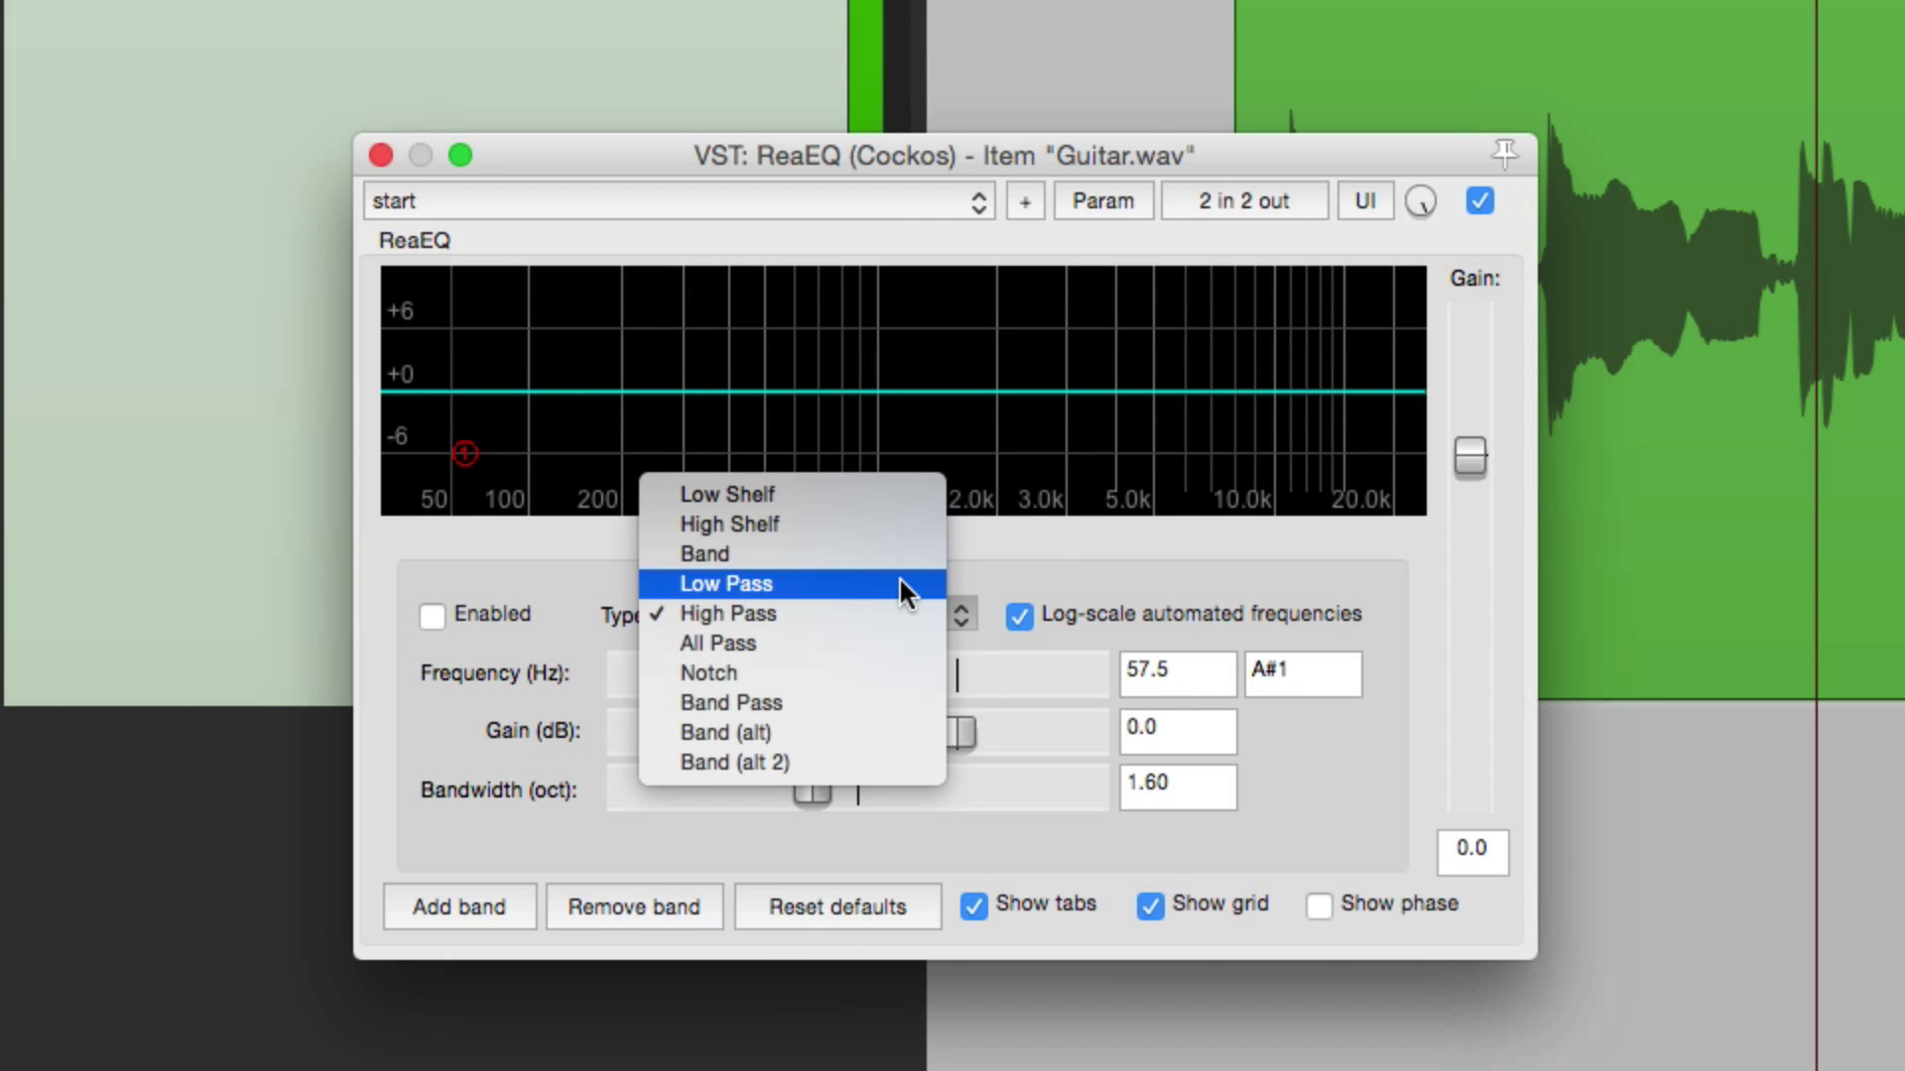
left_click(900, 585)
left_click(432, 615)
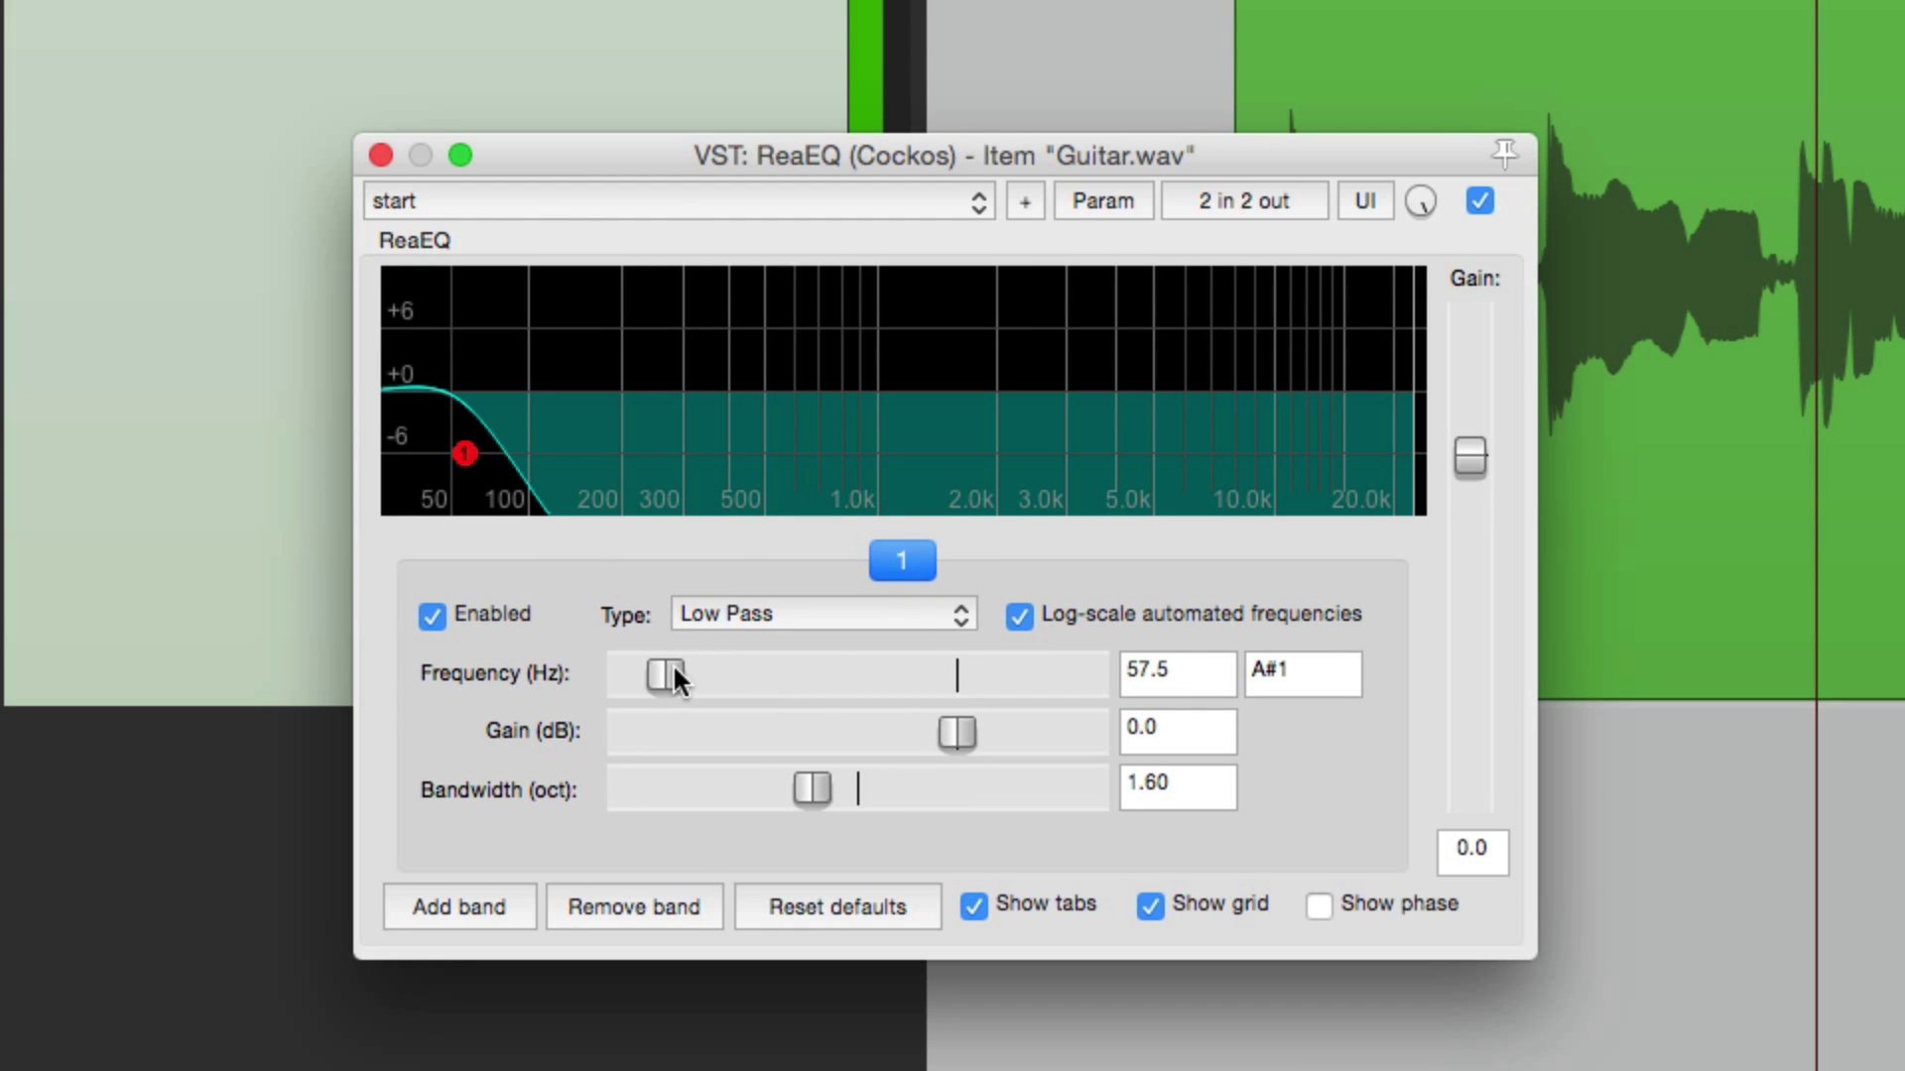
left_click_drag(667, 673, 955, 686)
Fine-tune the low-pass cutoff to about 2981.7 Hz while auditioning the guitar section.
left_click(1633, 783)
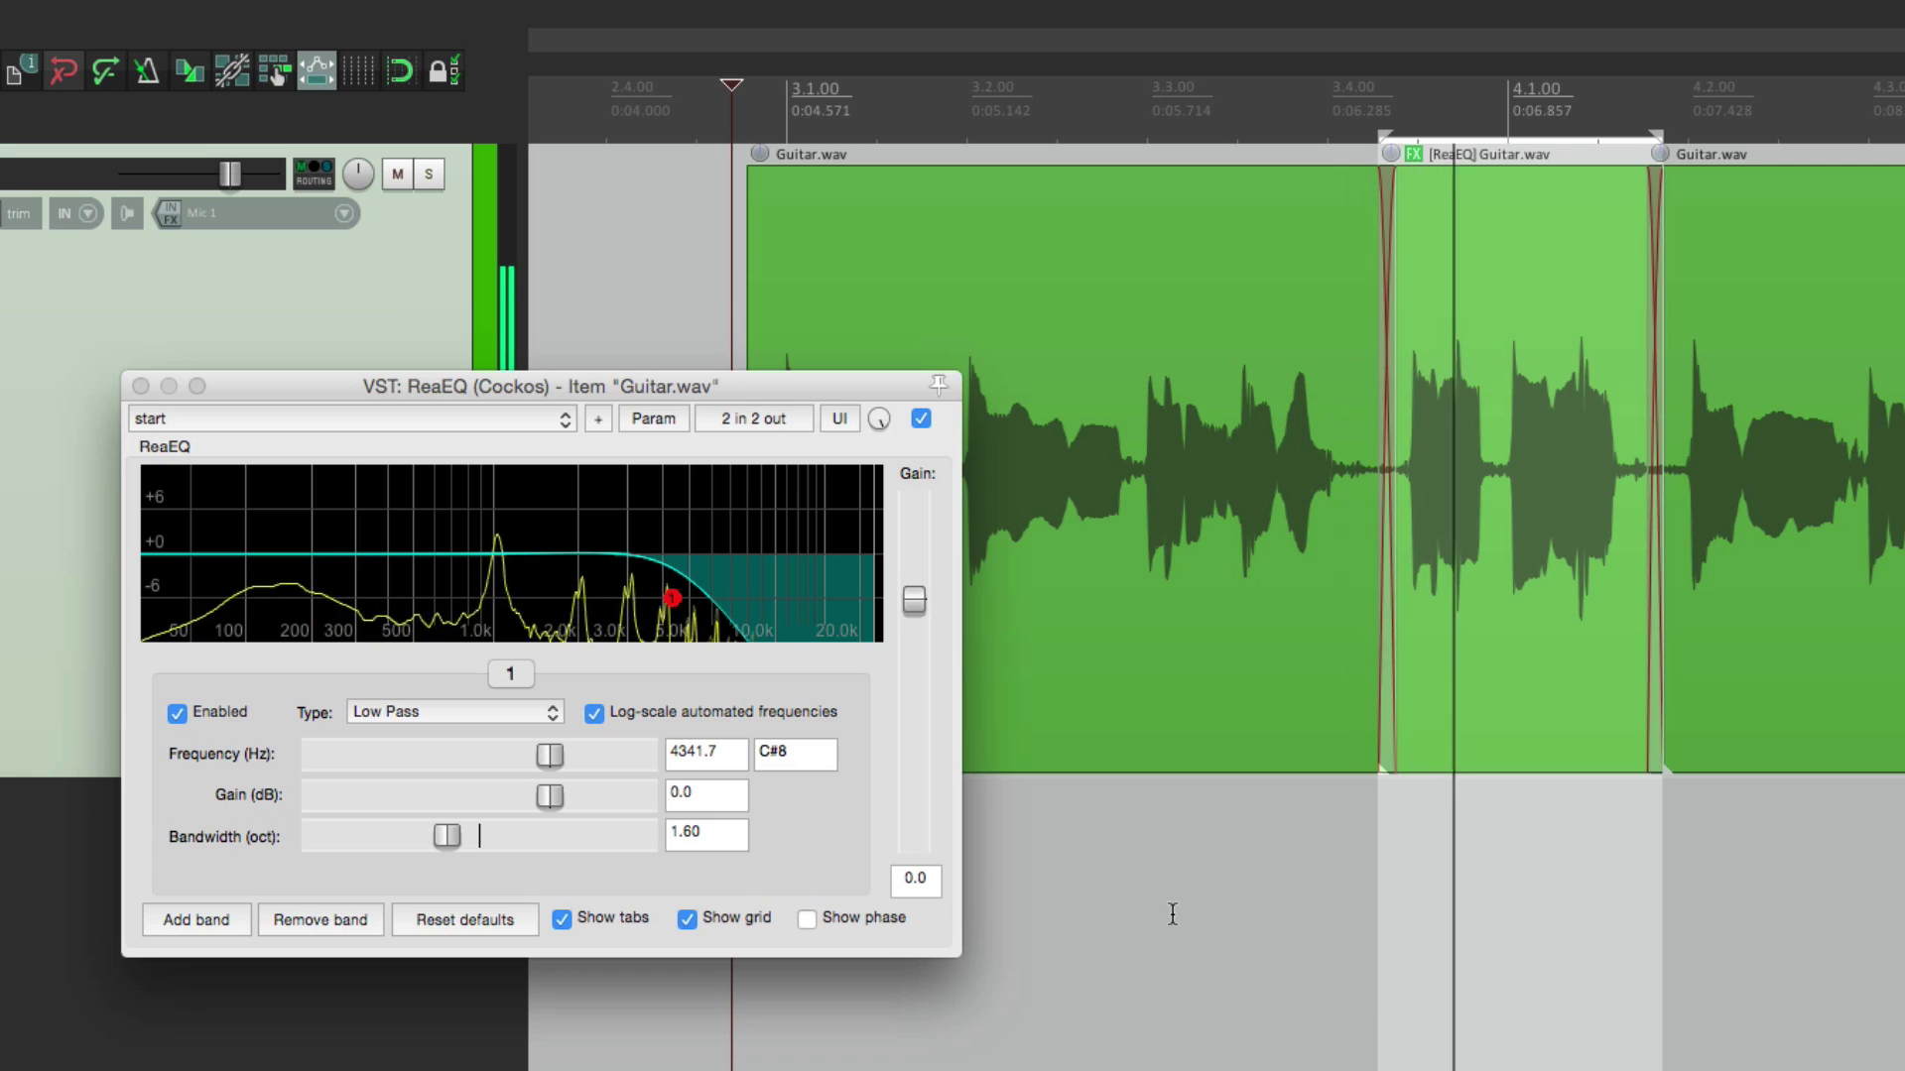
key("space")
left_click(1137, 893)
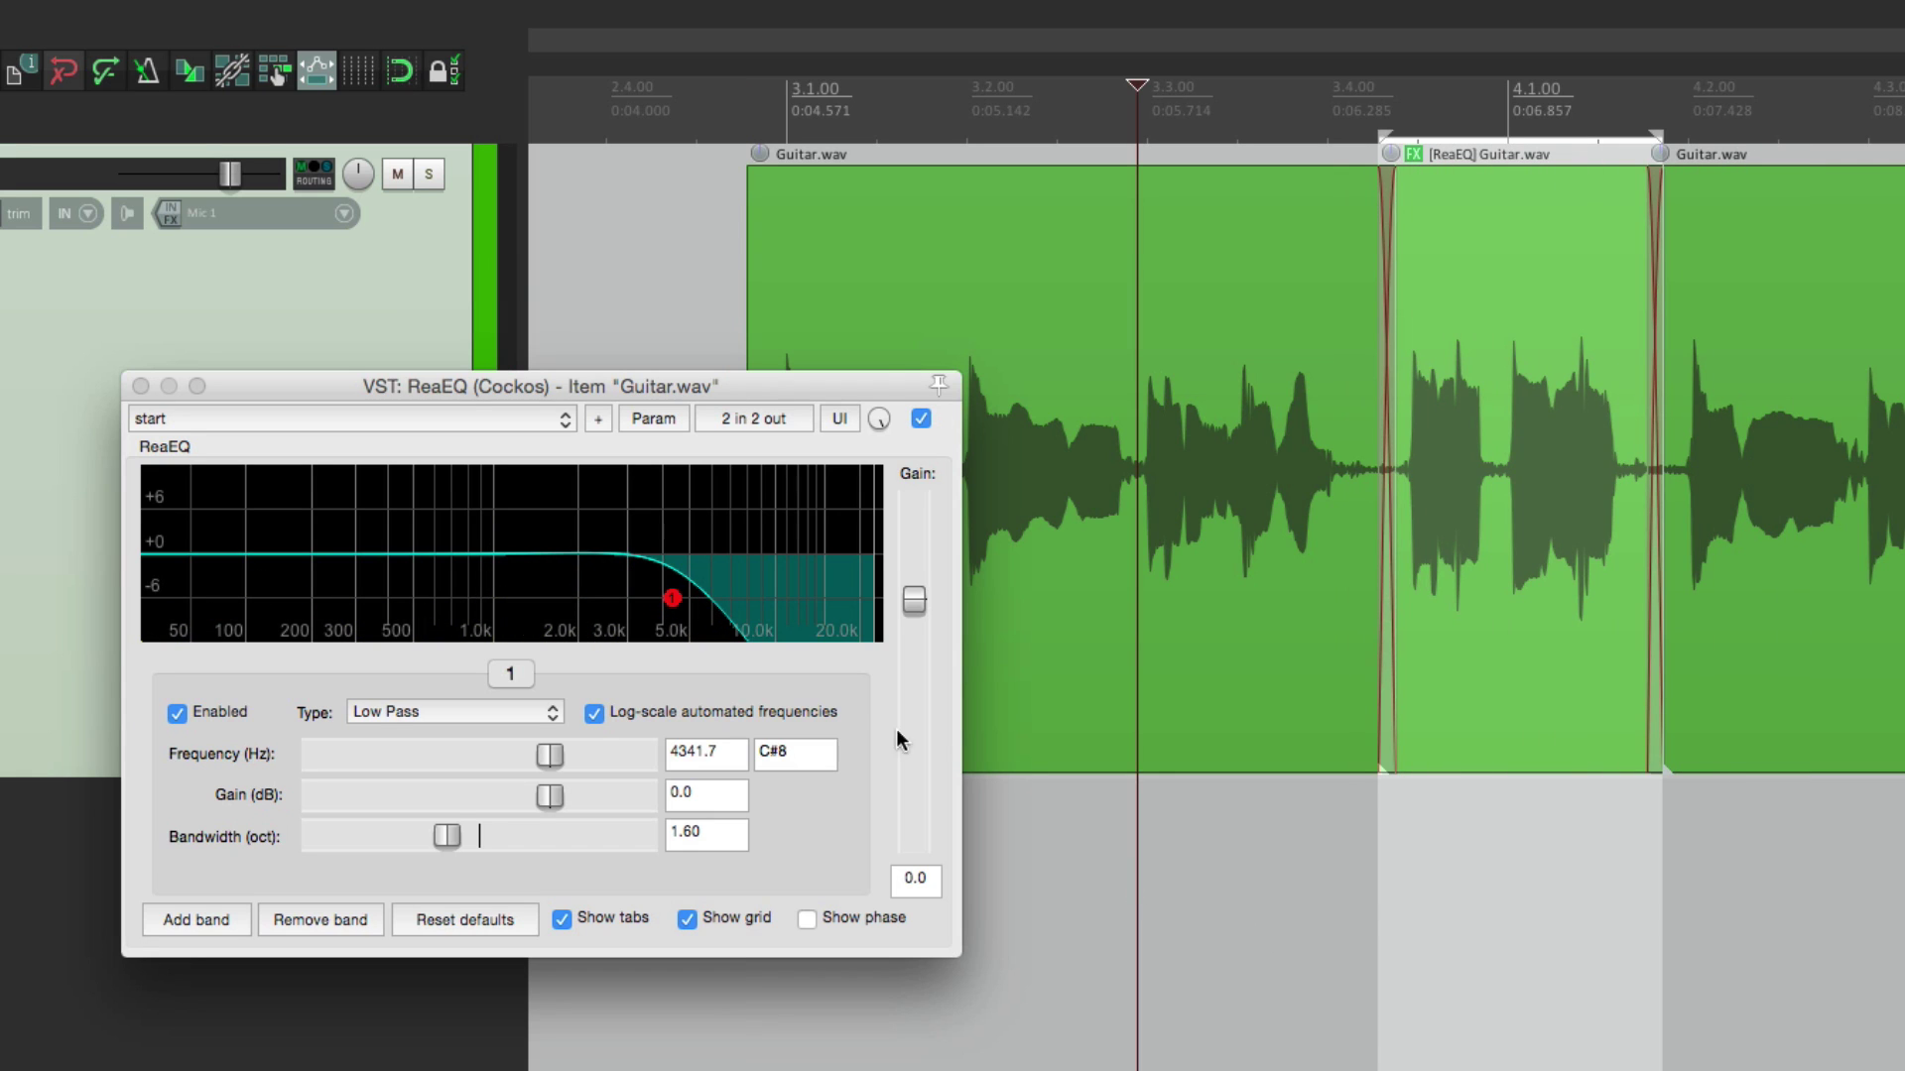
left_click_drag(548, 758, 519, 757)
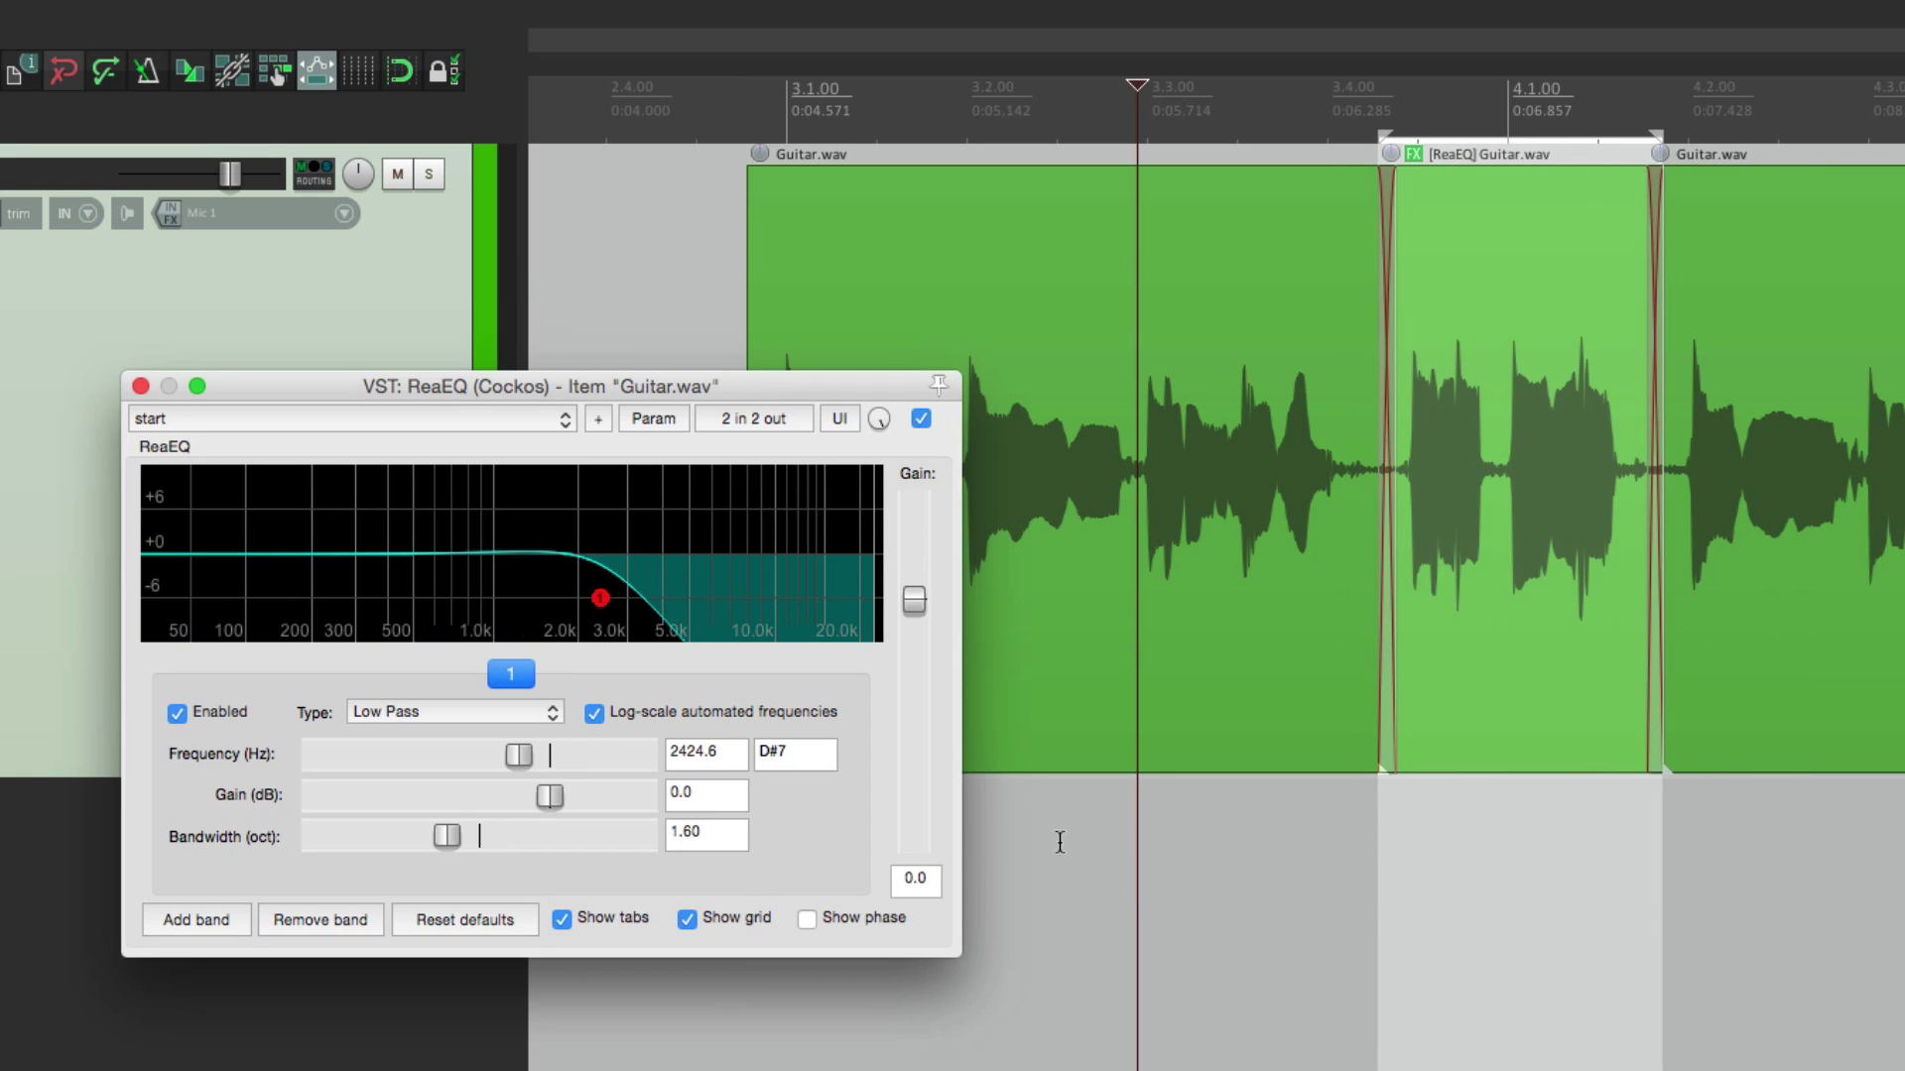
left_click(1122, 843)
key("space")
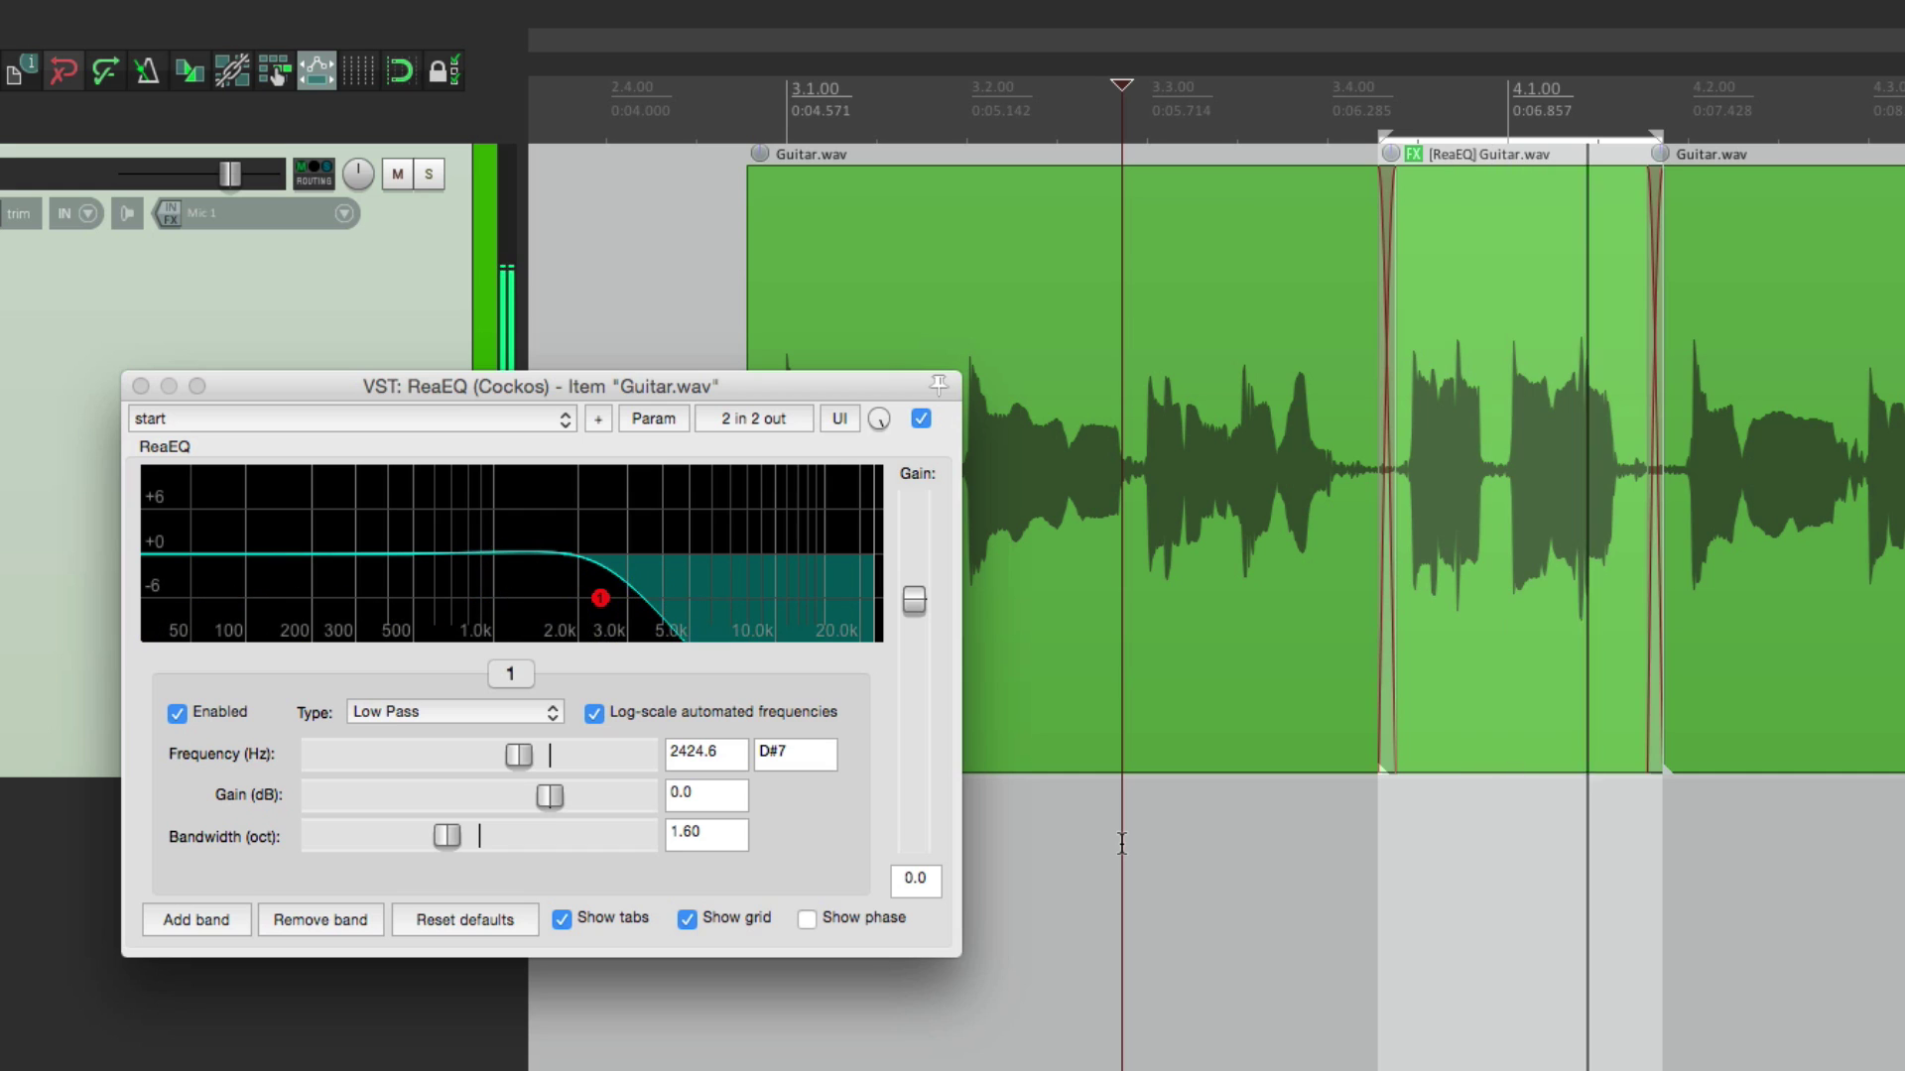
left_click(1025, 823)
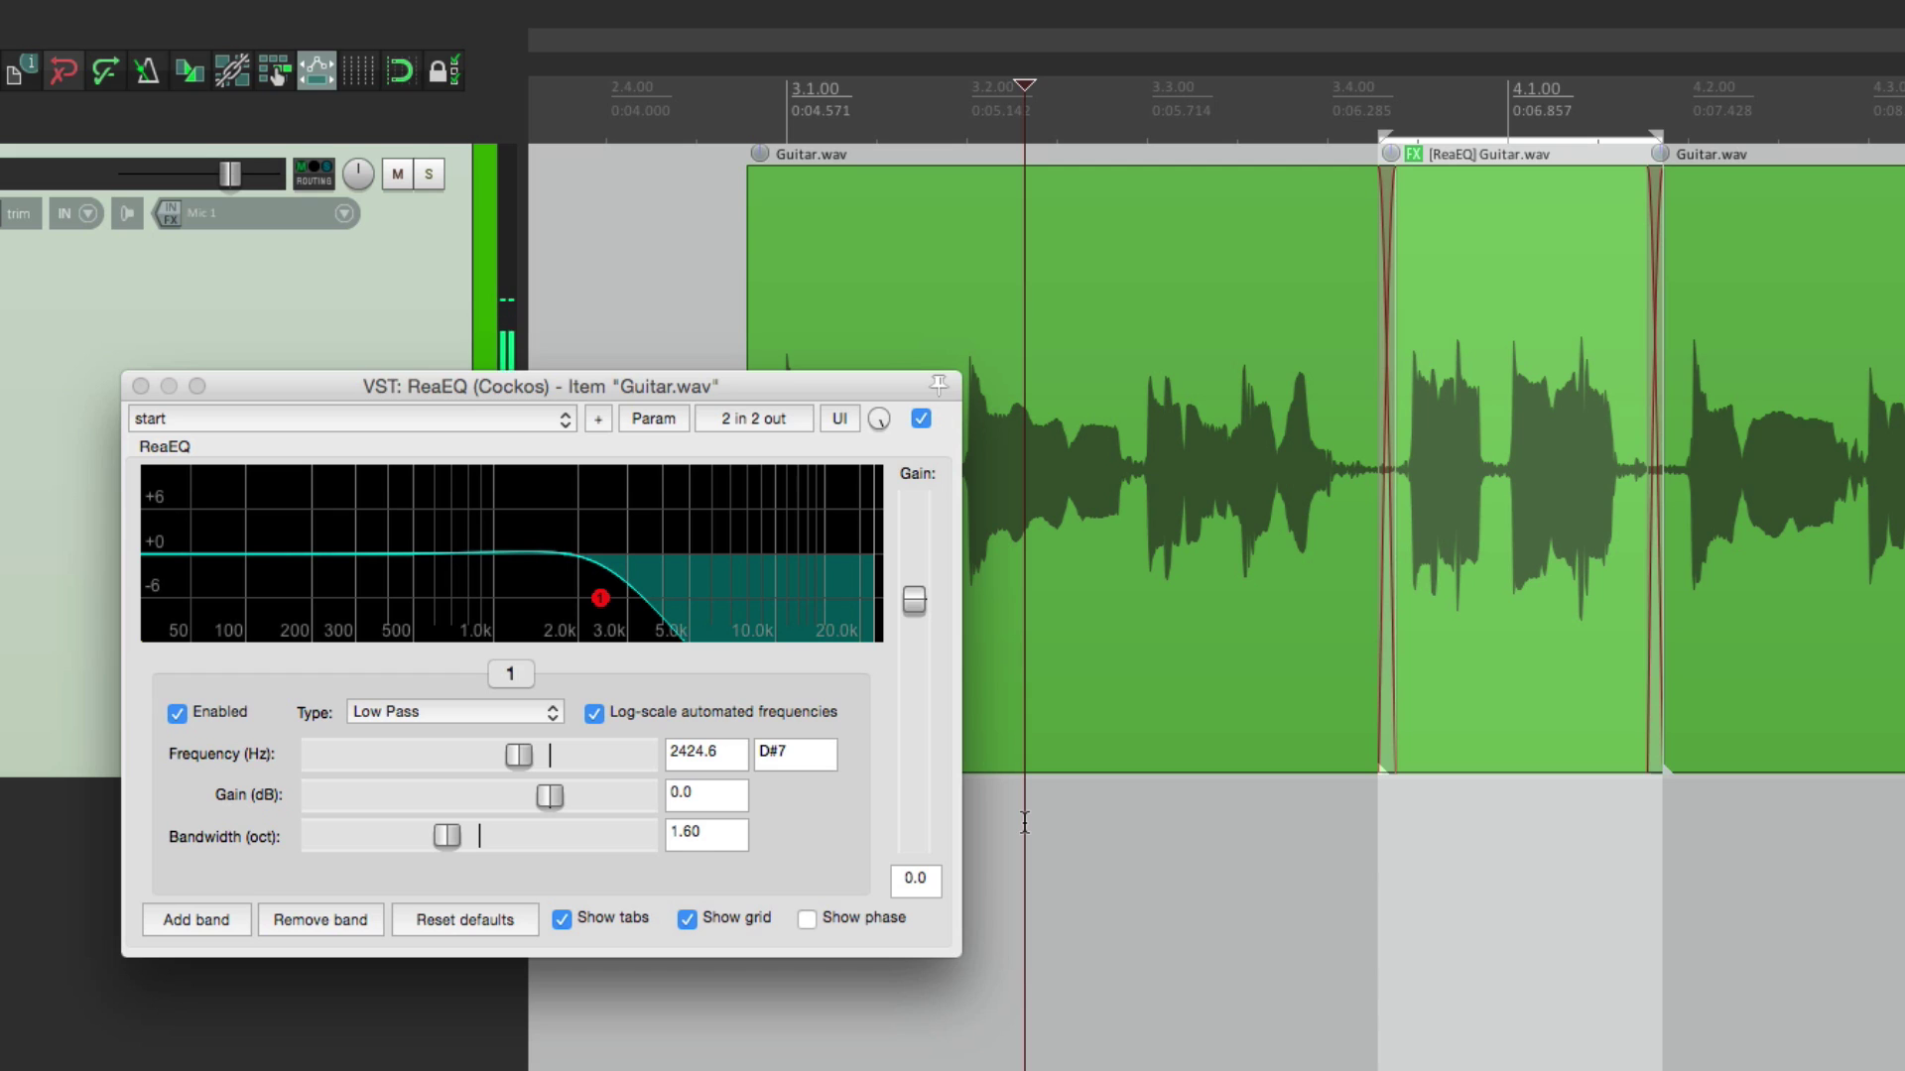
left_click_drag(519, 756, 531, 764)
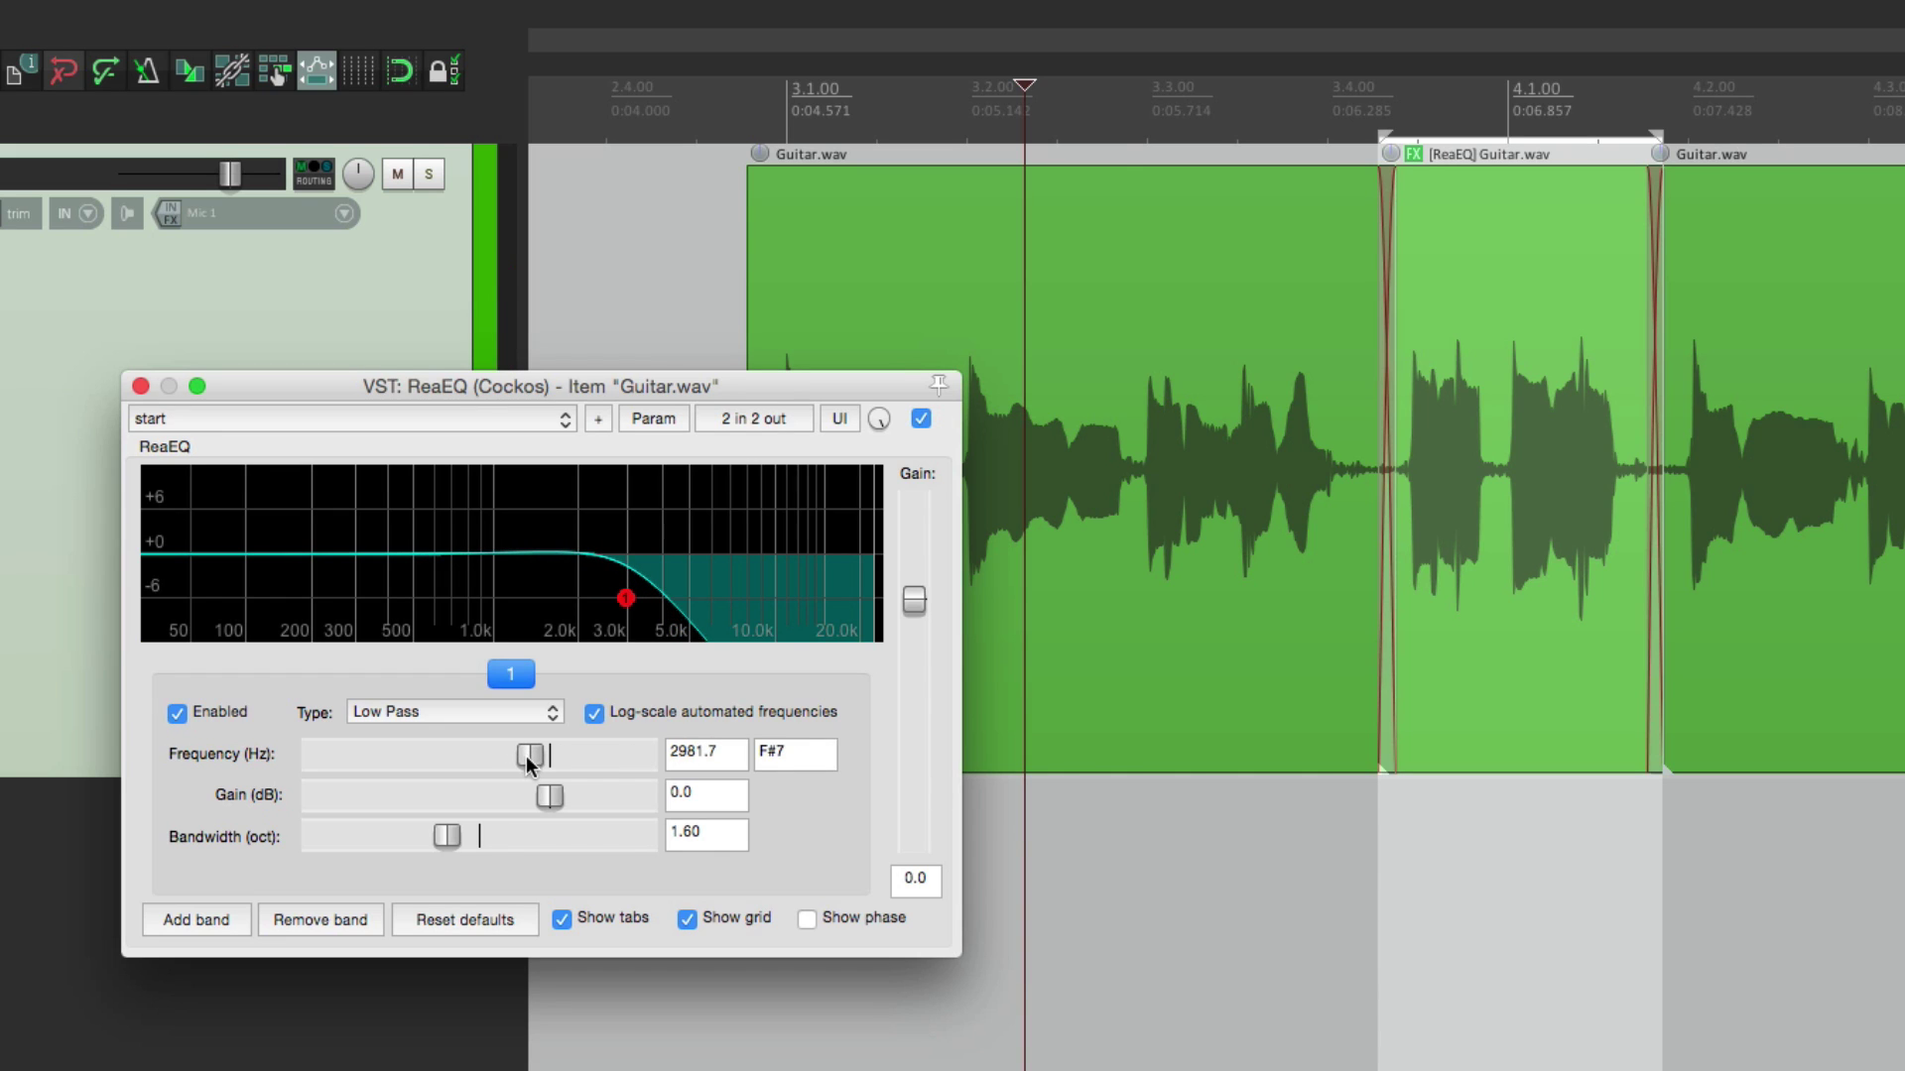
left_click(1127, 902)
key("space")
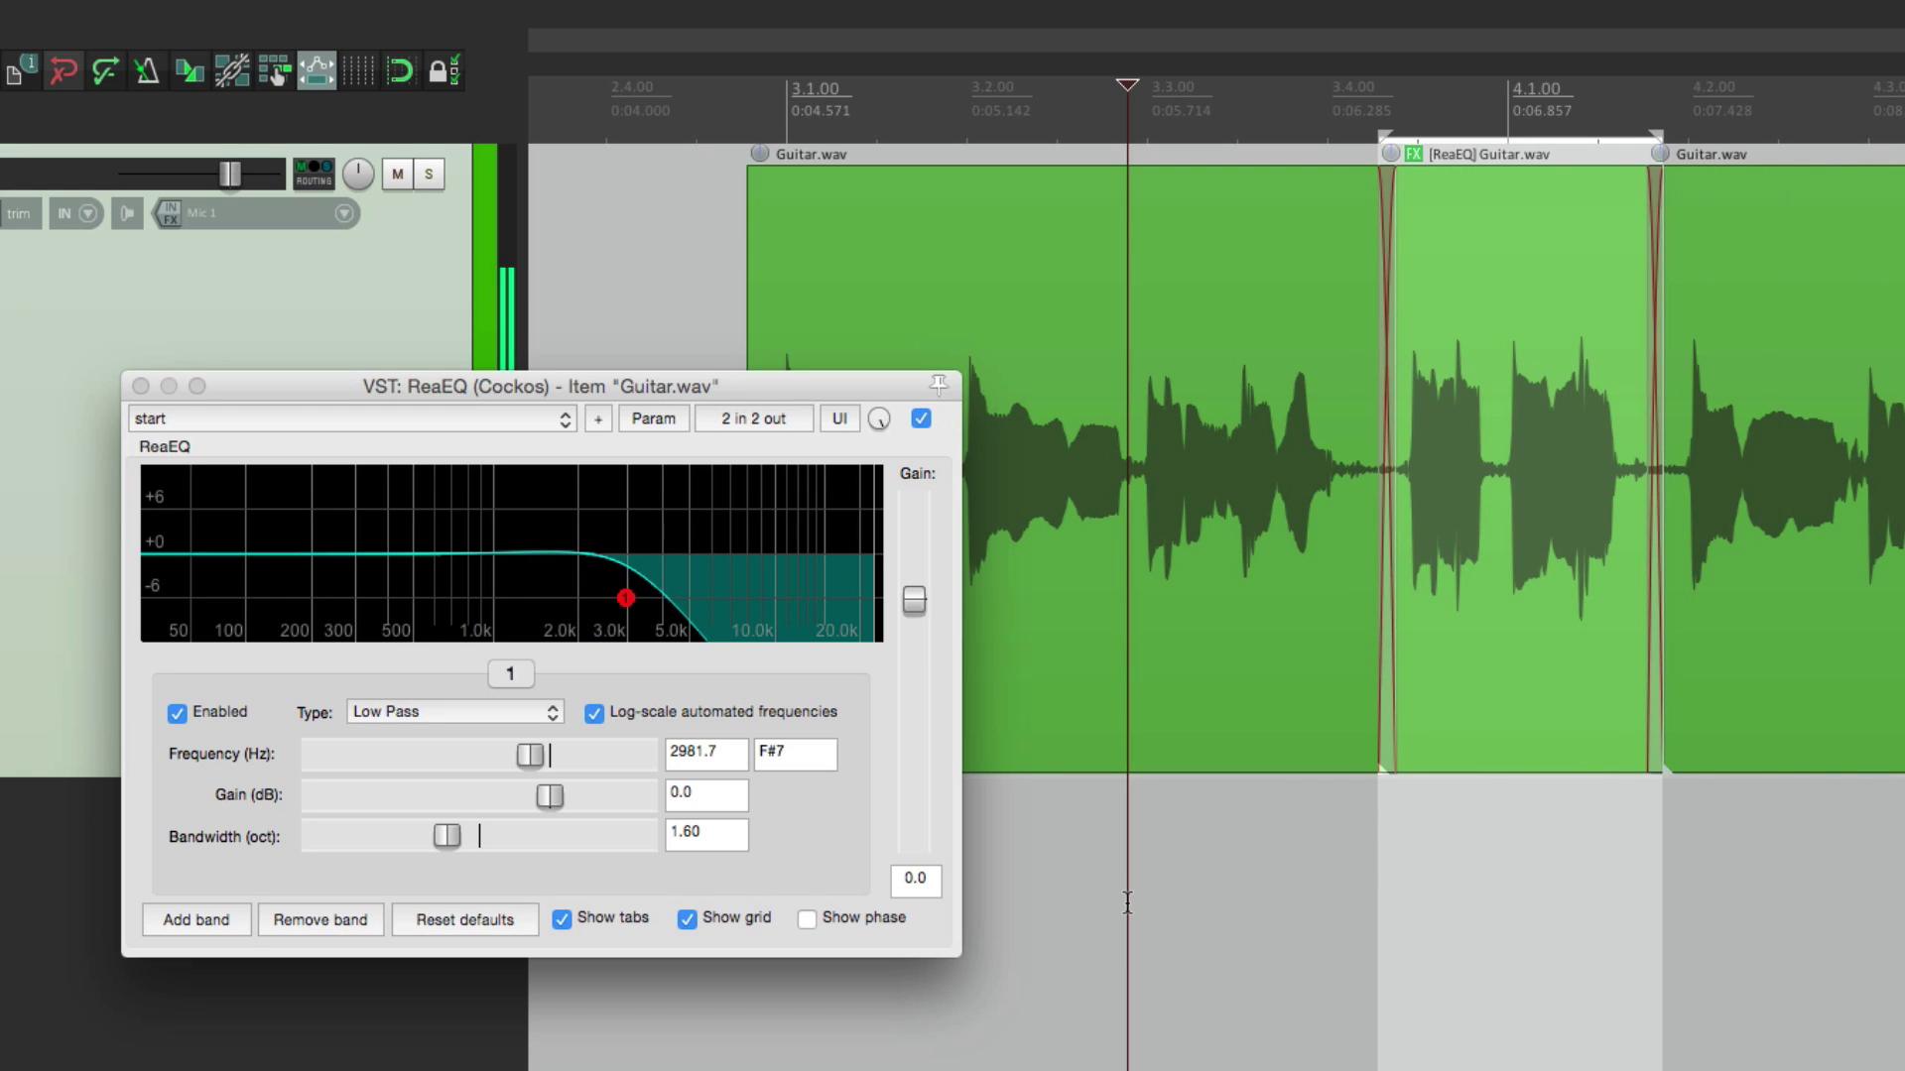
key("space")
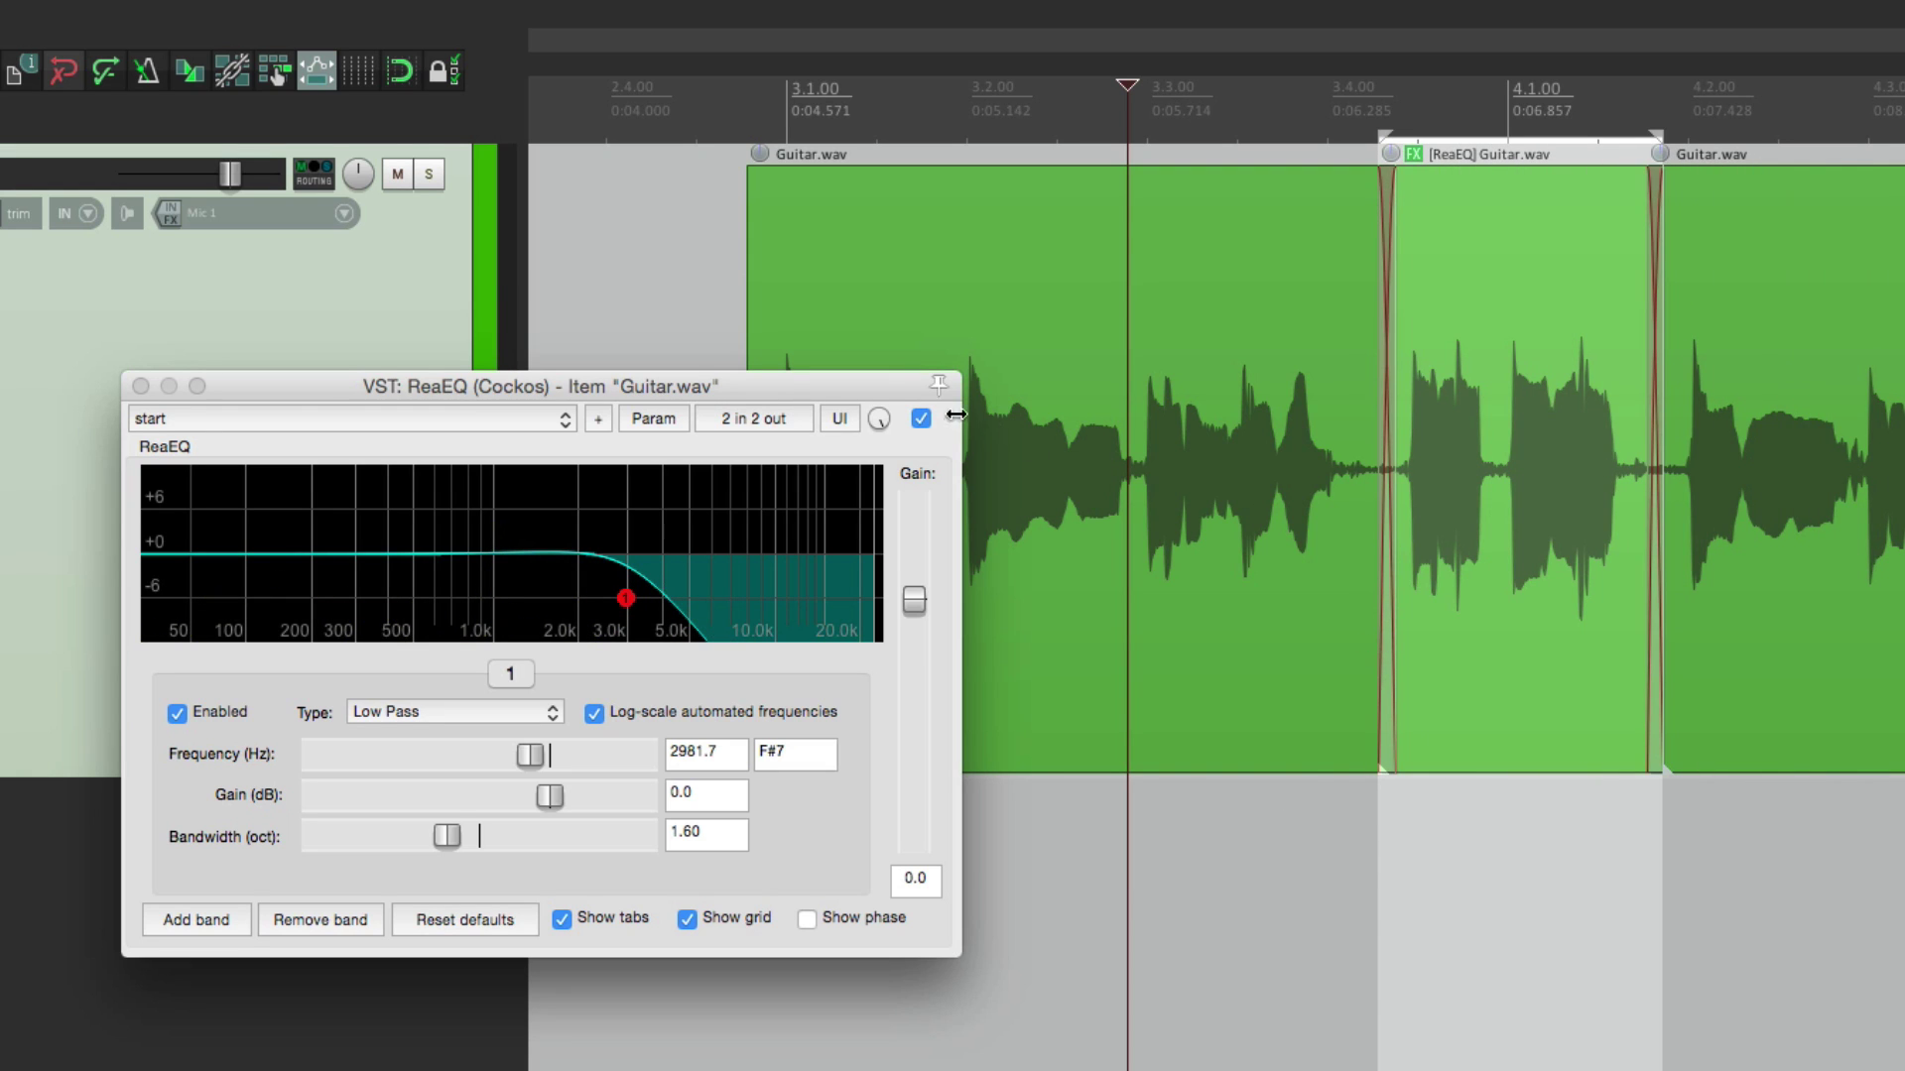
Compare the section with ReaEQ bypassed and then active again.
left_click(921, 418)
key("space")
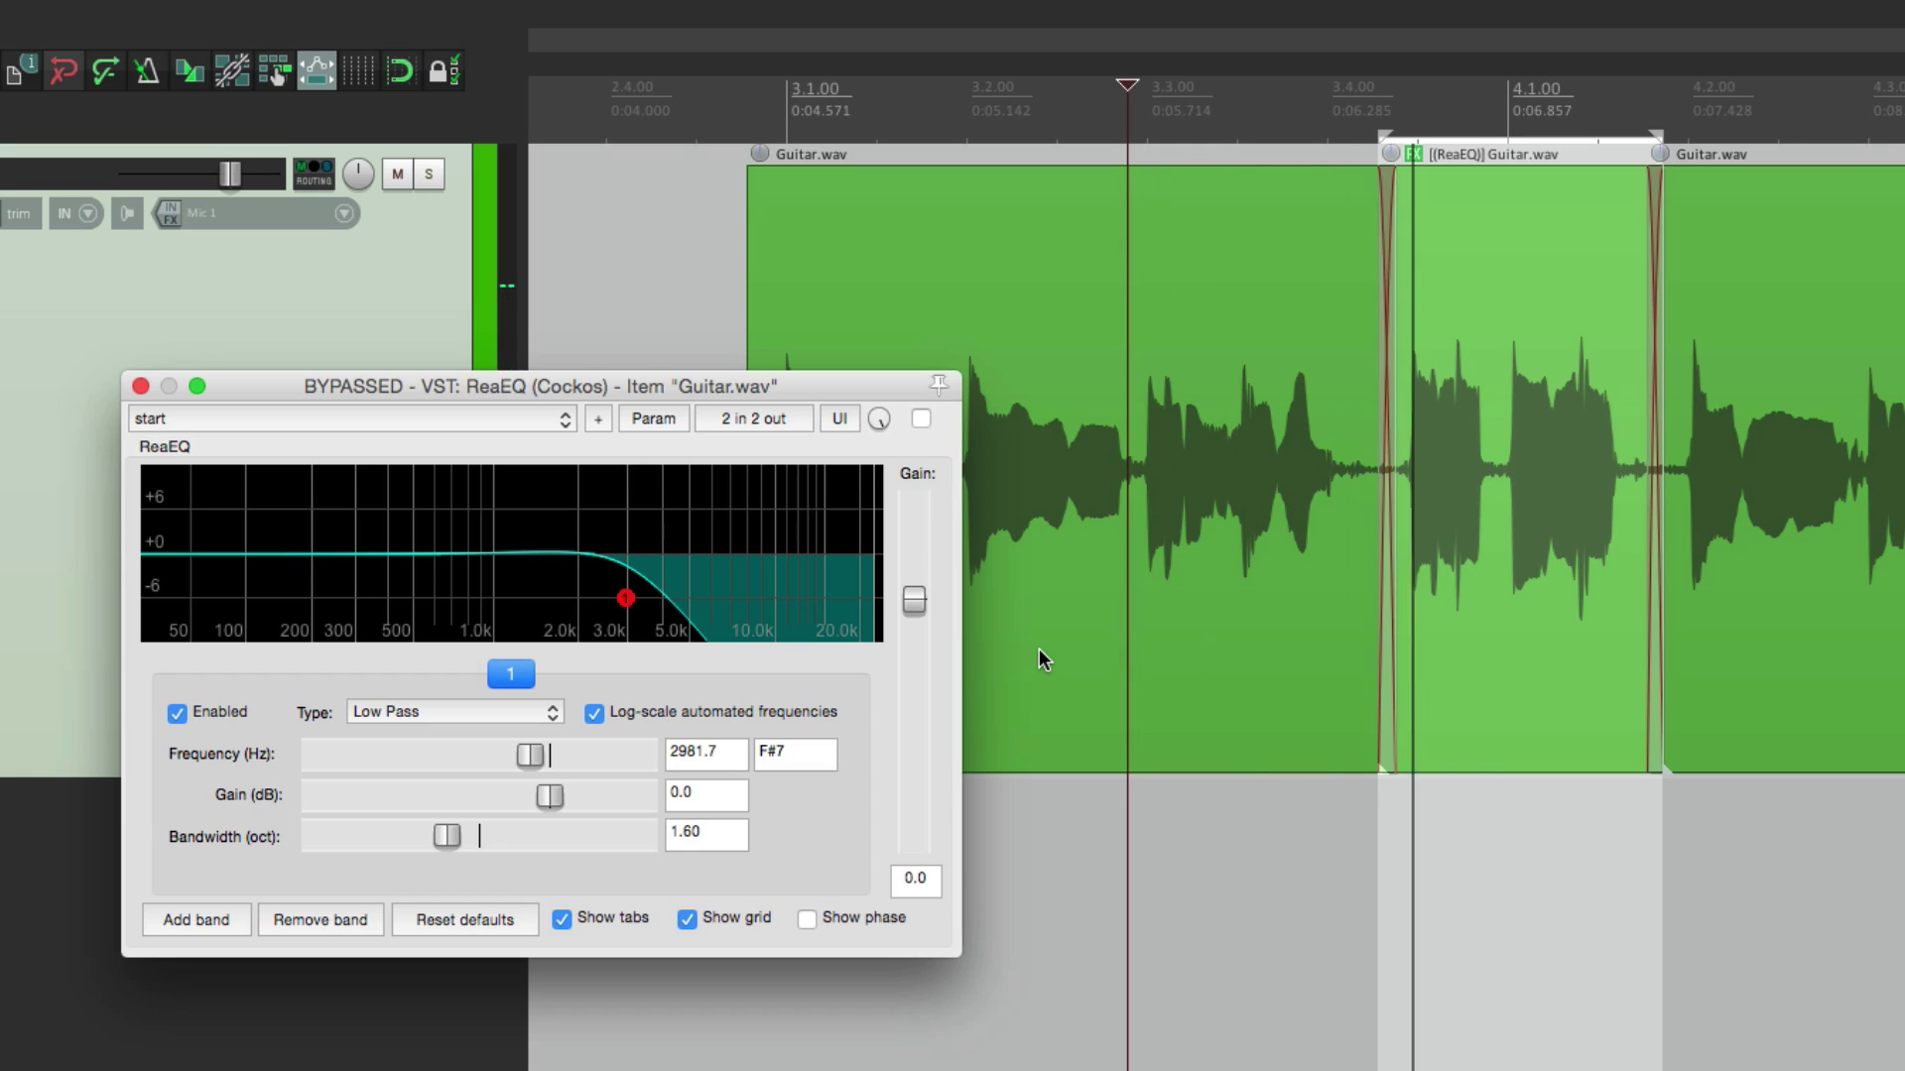
key("space")
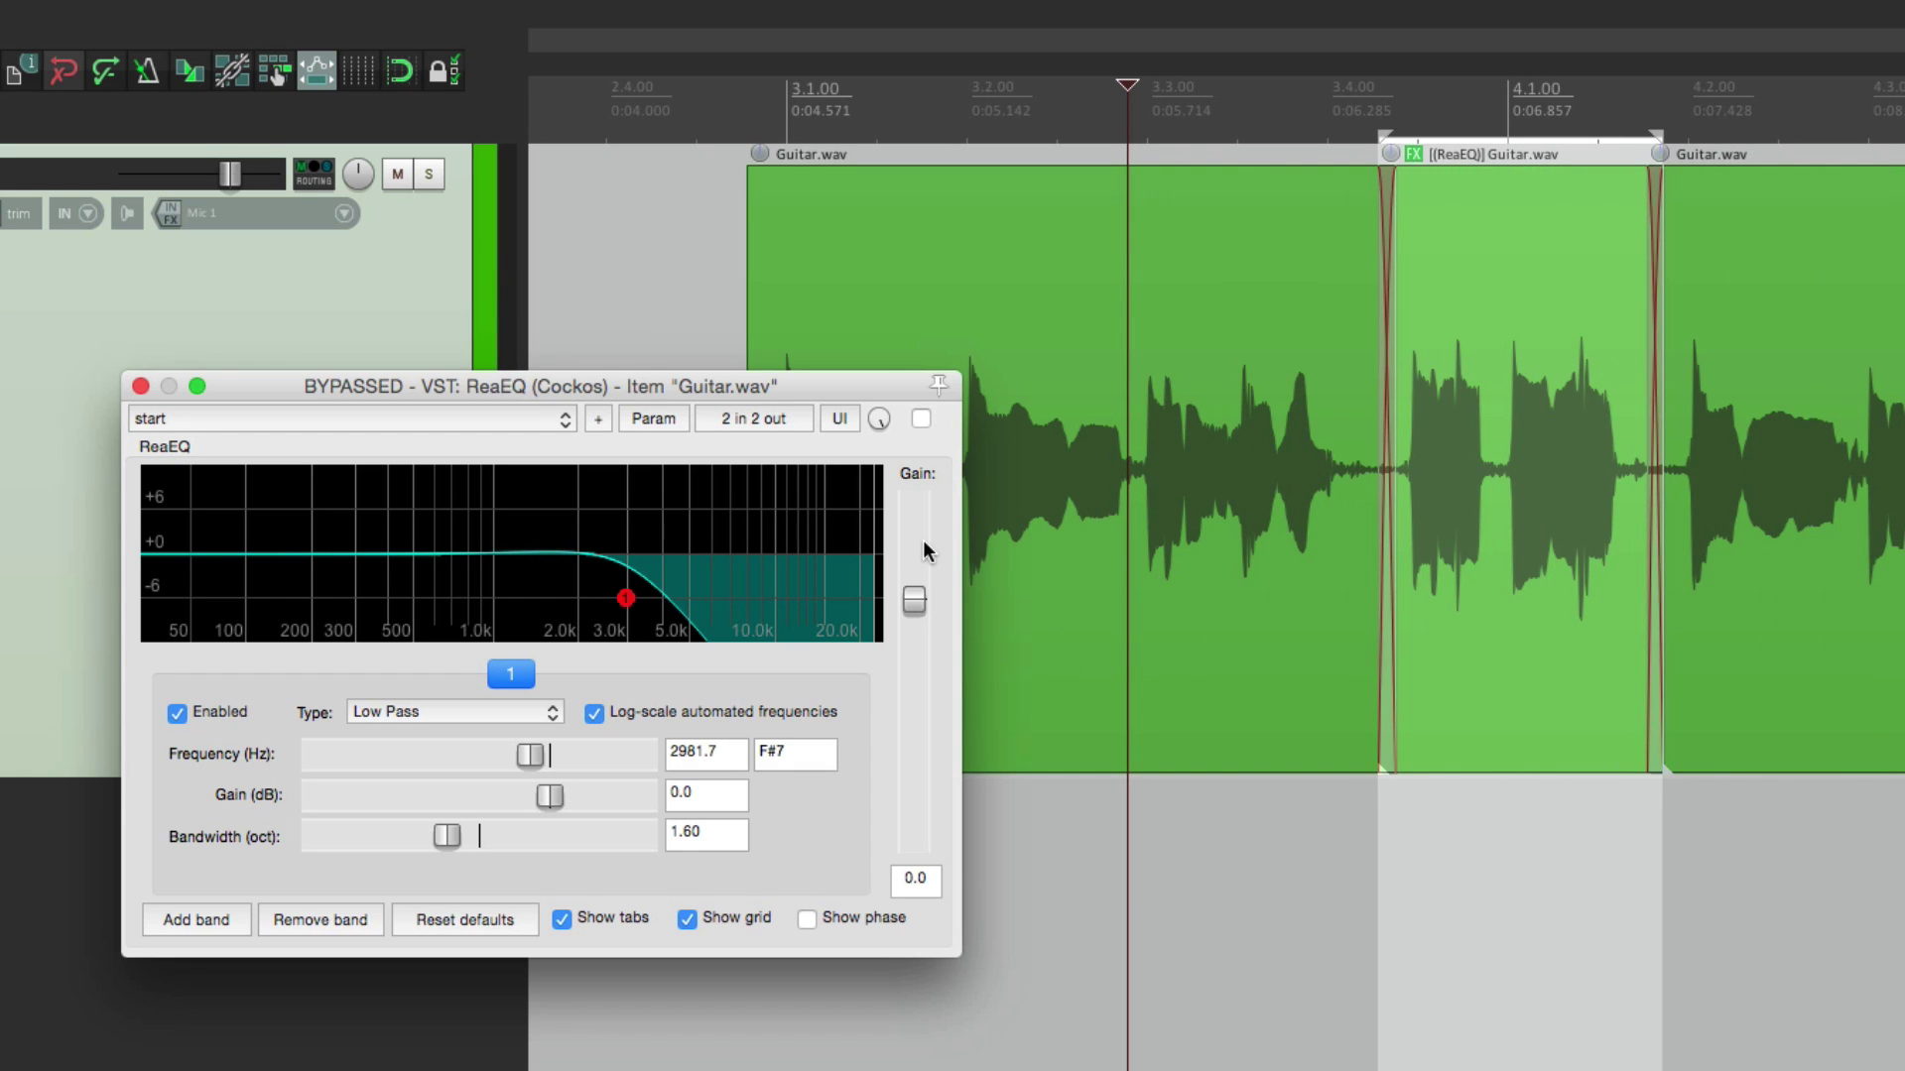
left_click(921, 417)
key("space")
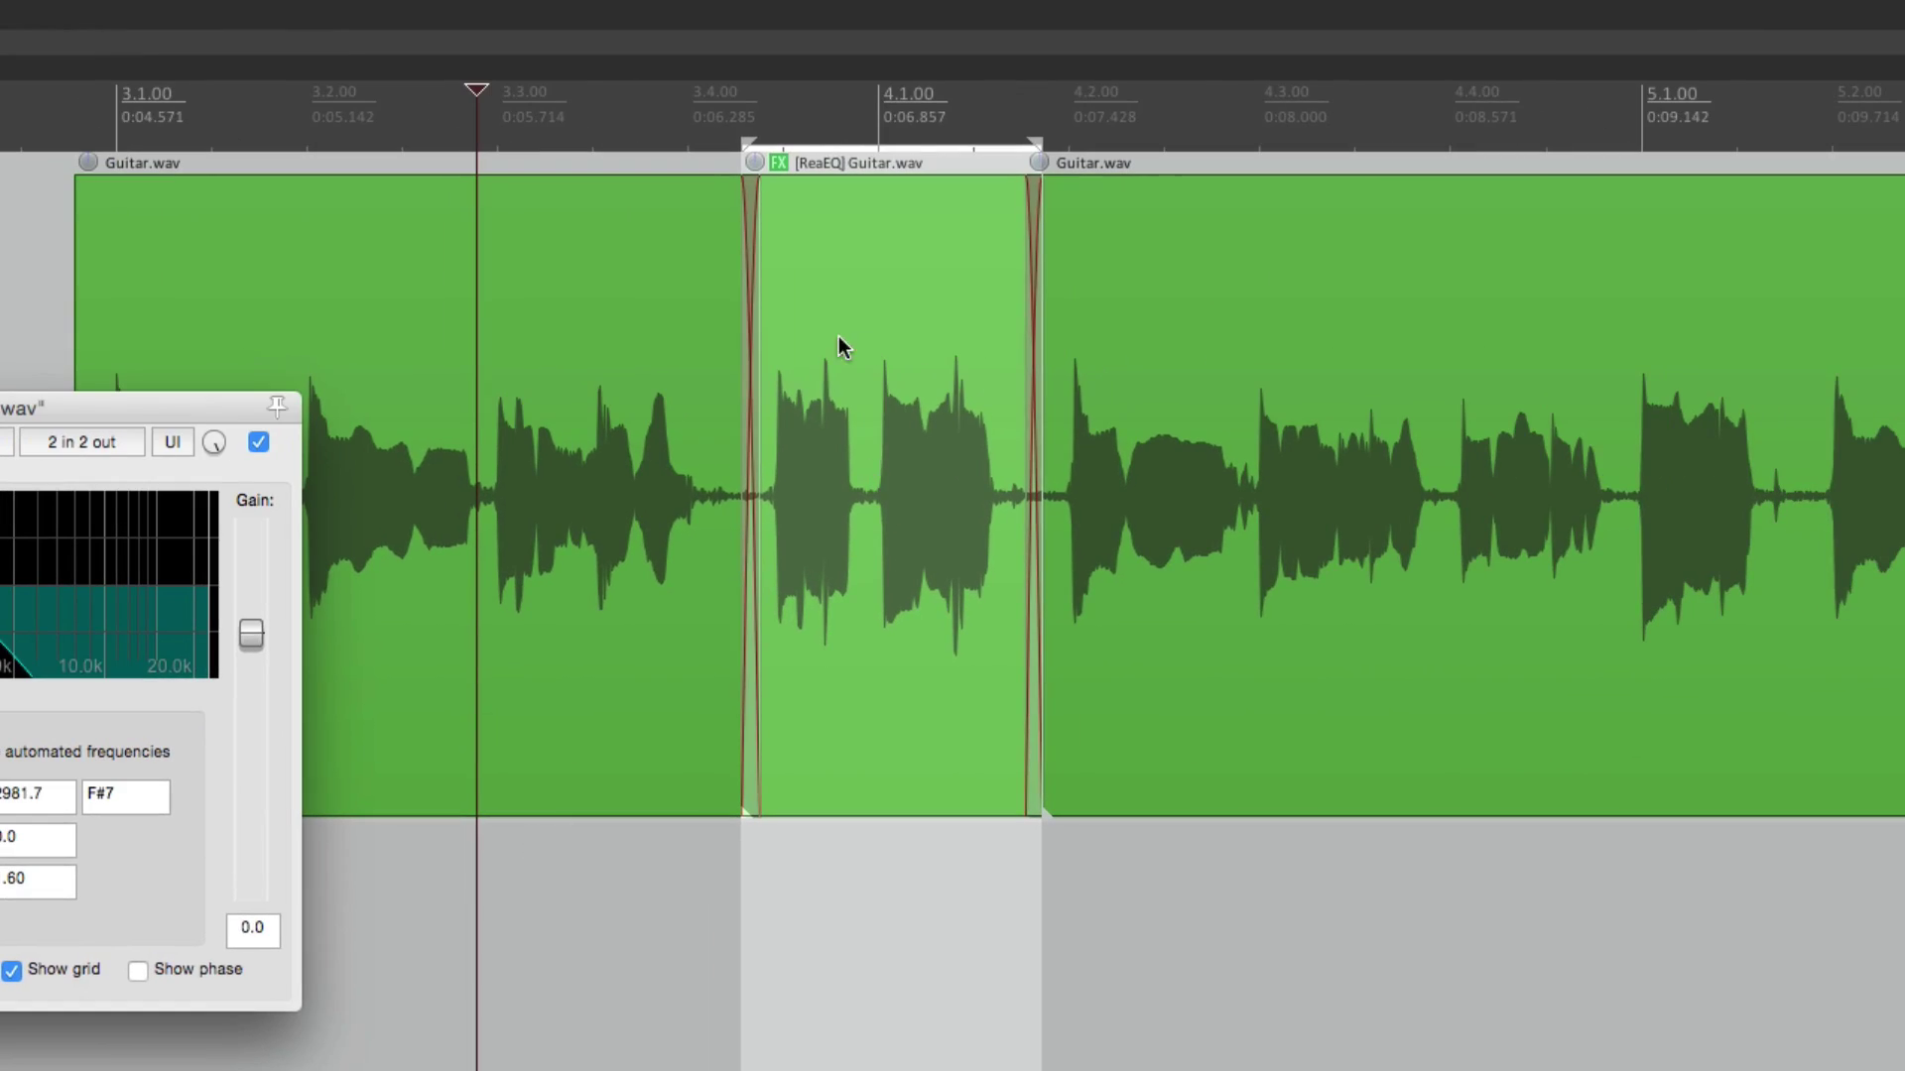
Render the middle item's take FX into a new mono take.
left_click(835, 350)
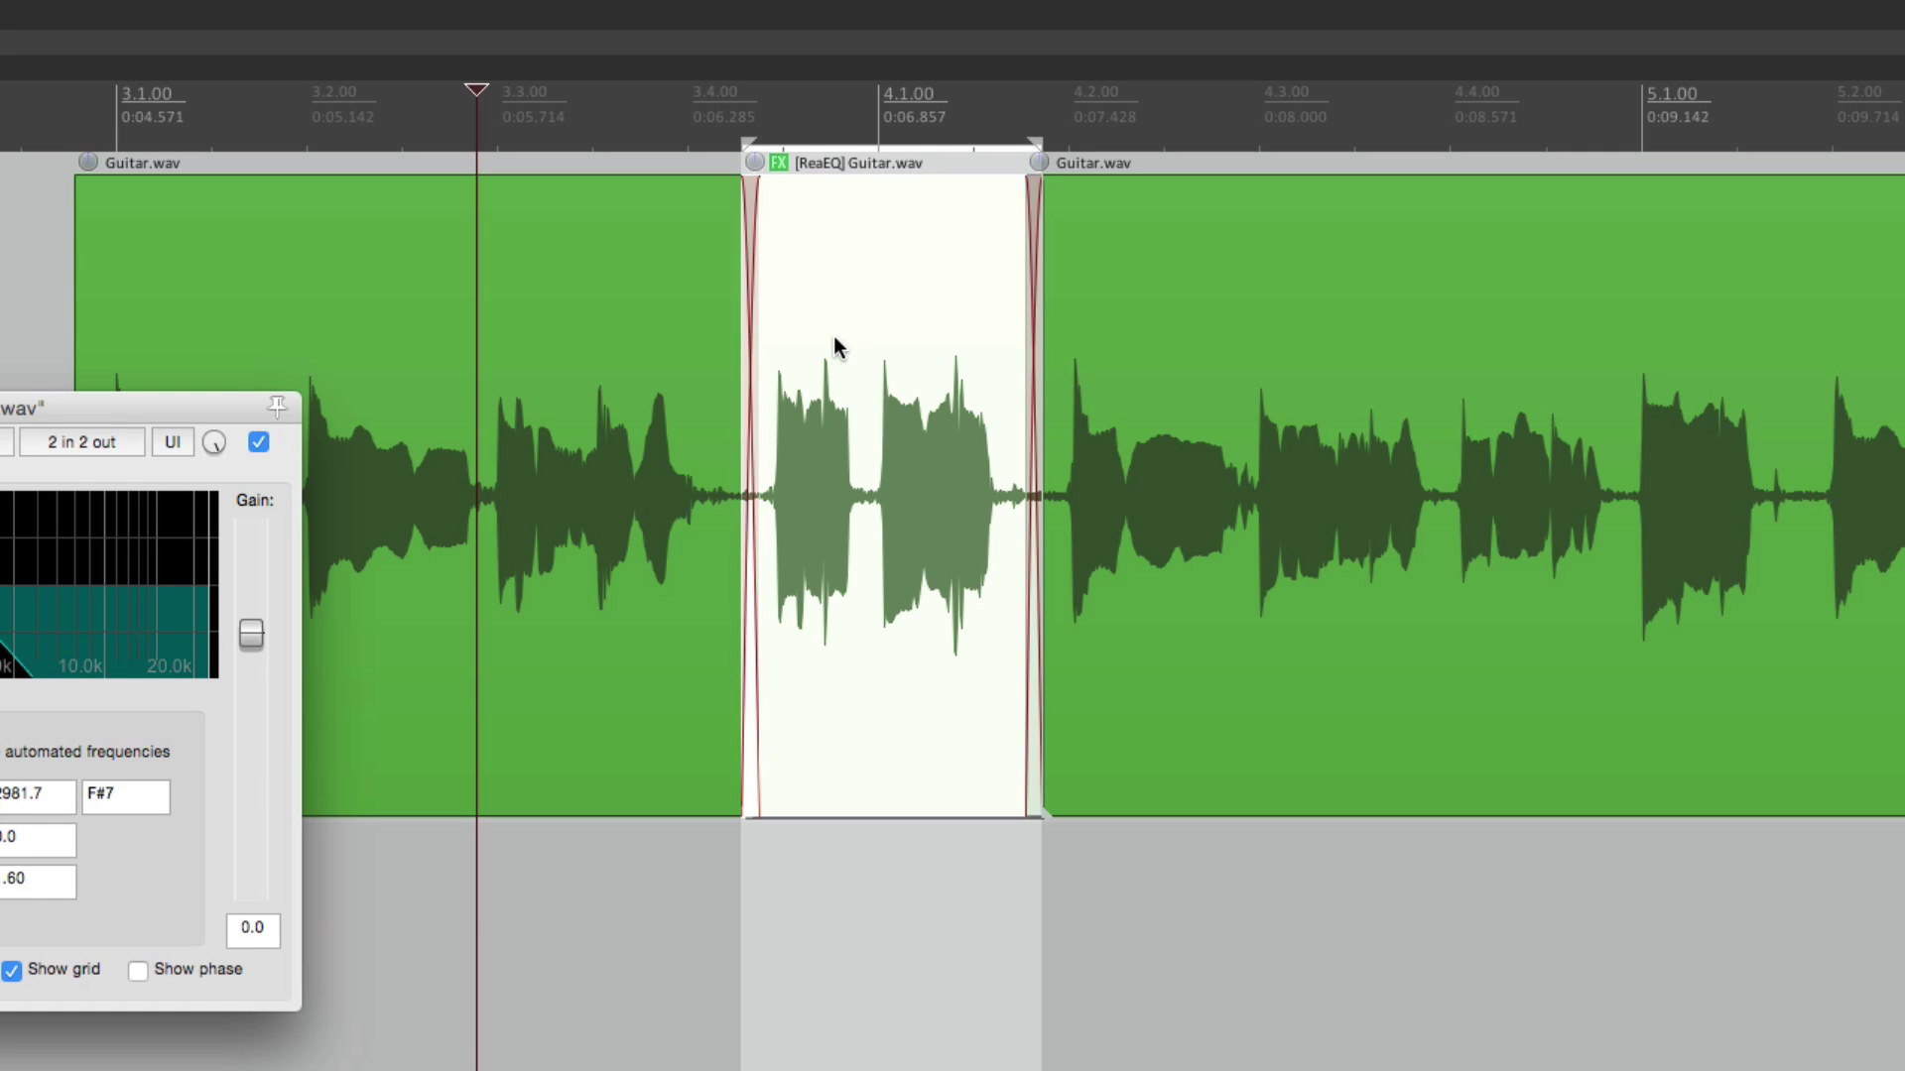
right_click(835, 347)
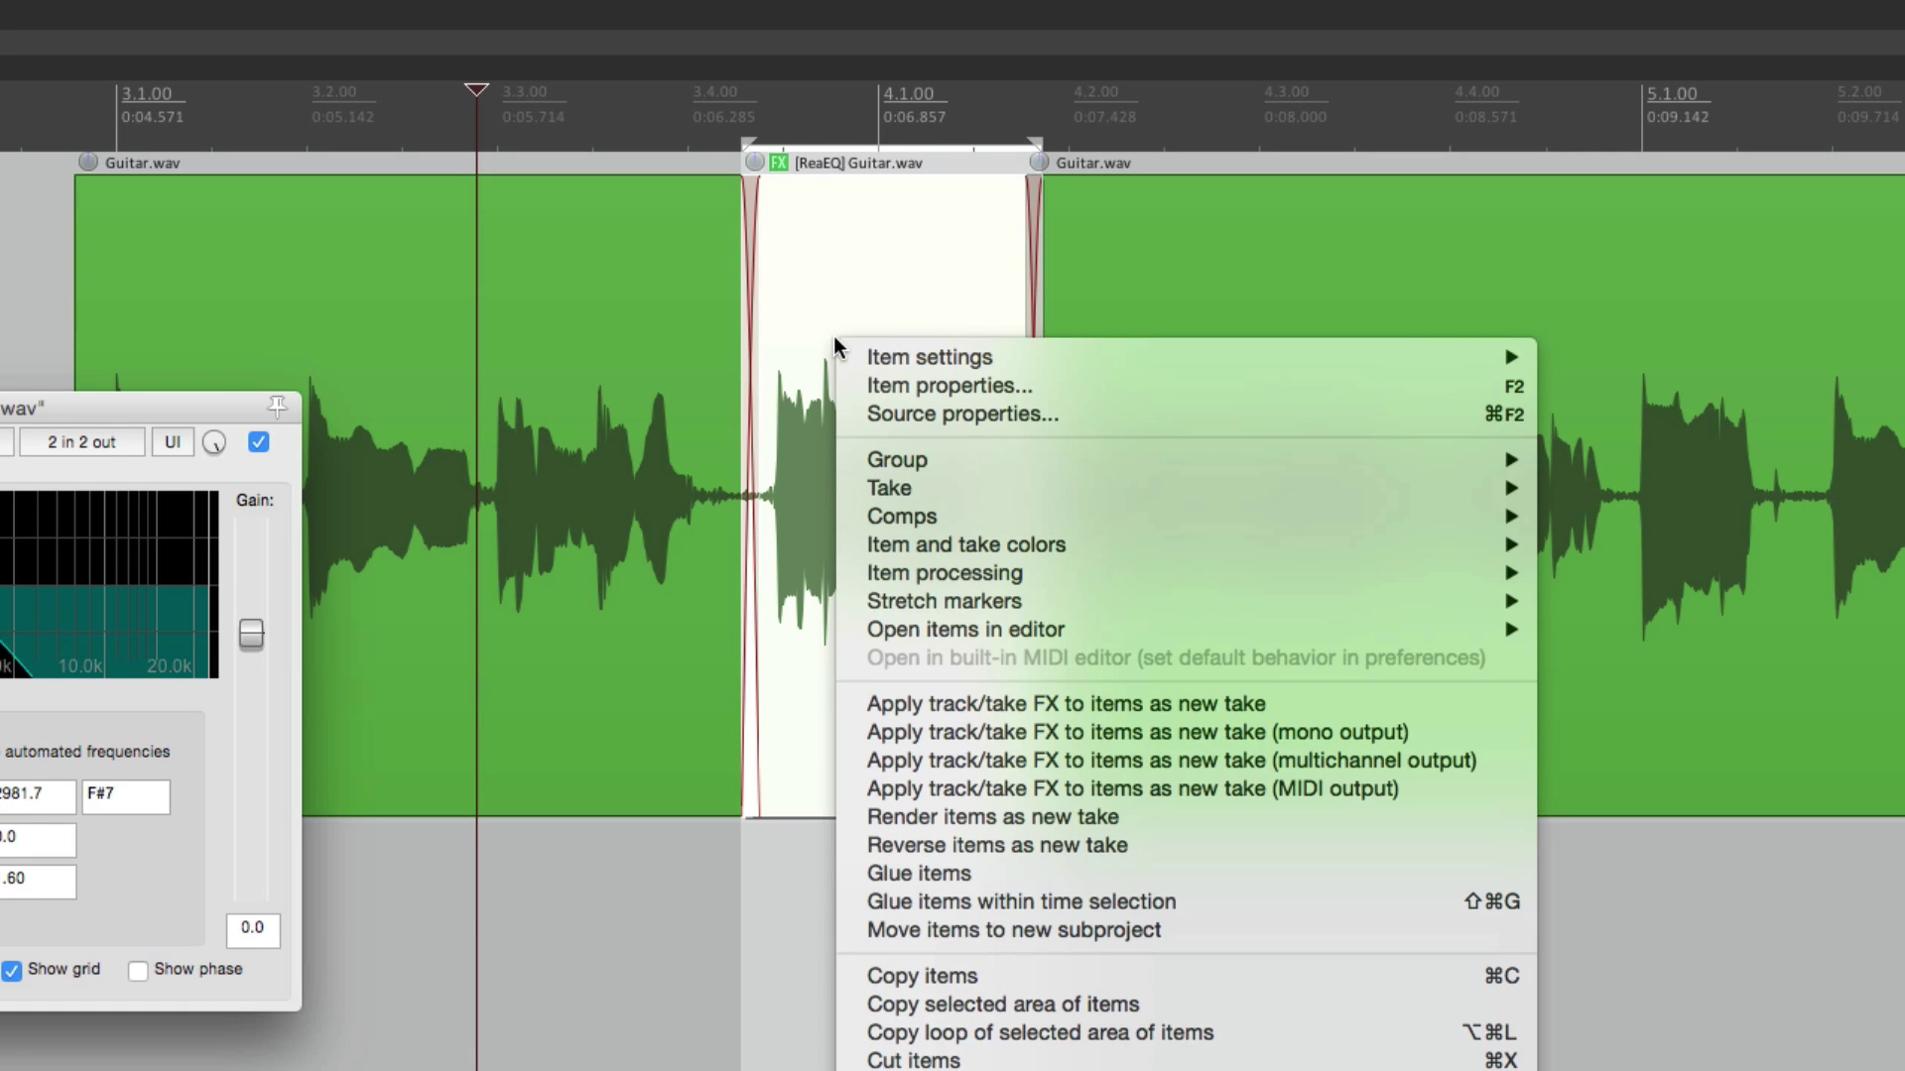
left_click(857, 736)
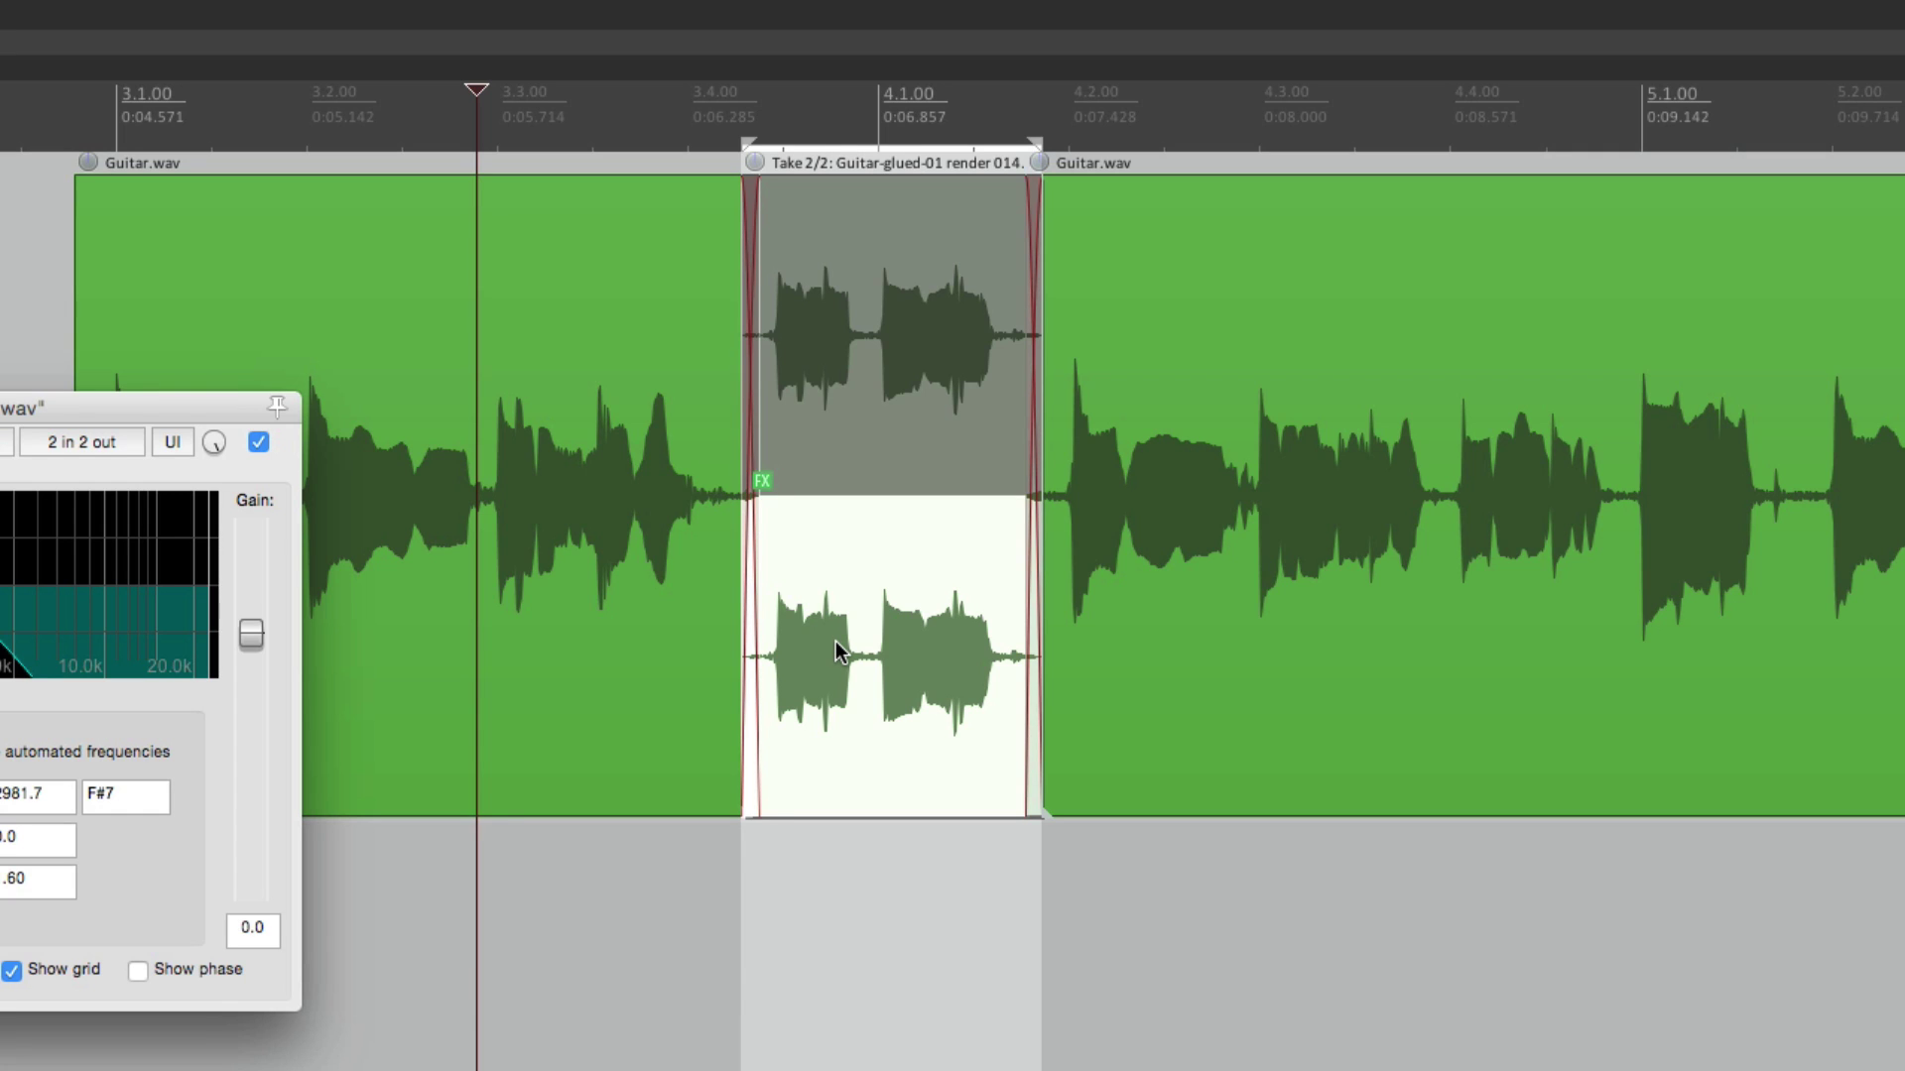
Play the rendered low-passed take, then switch to the original ReaEQ take and play it.
left_click(453, 898)
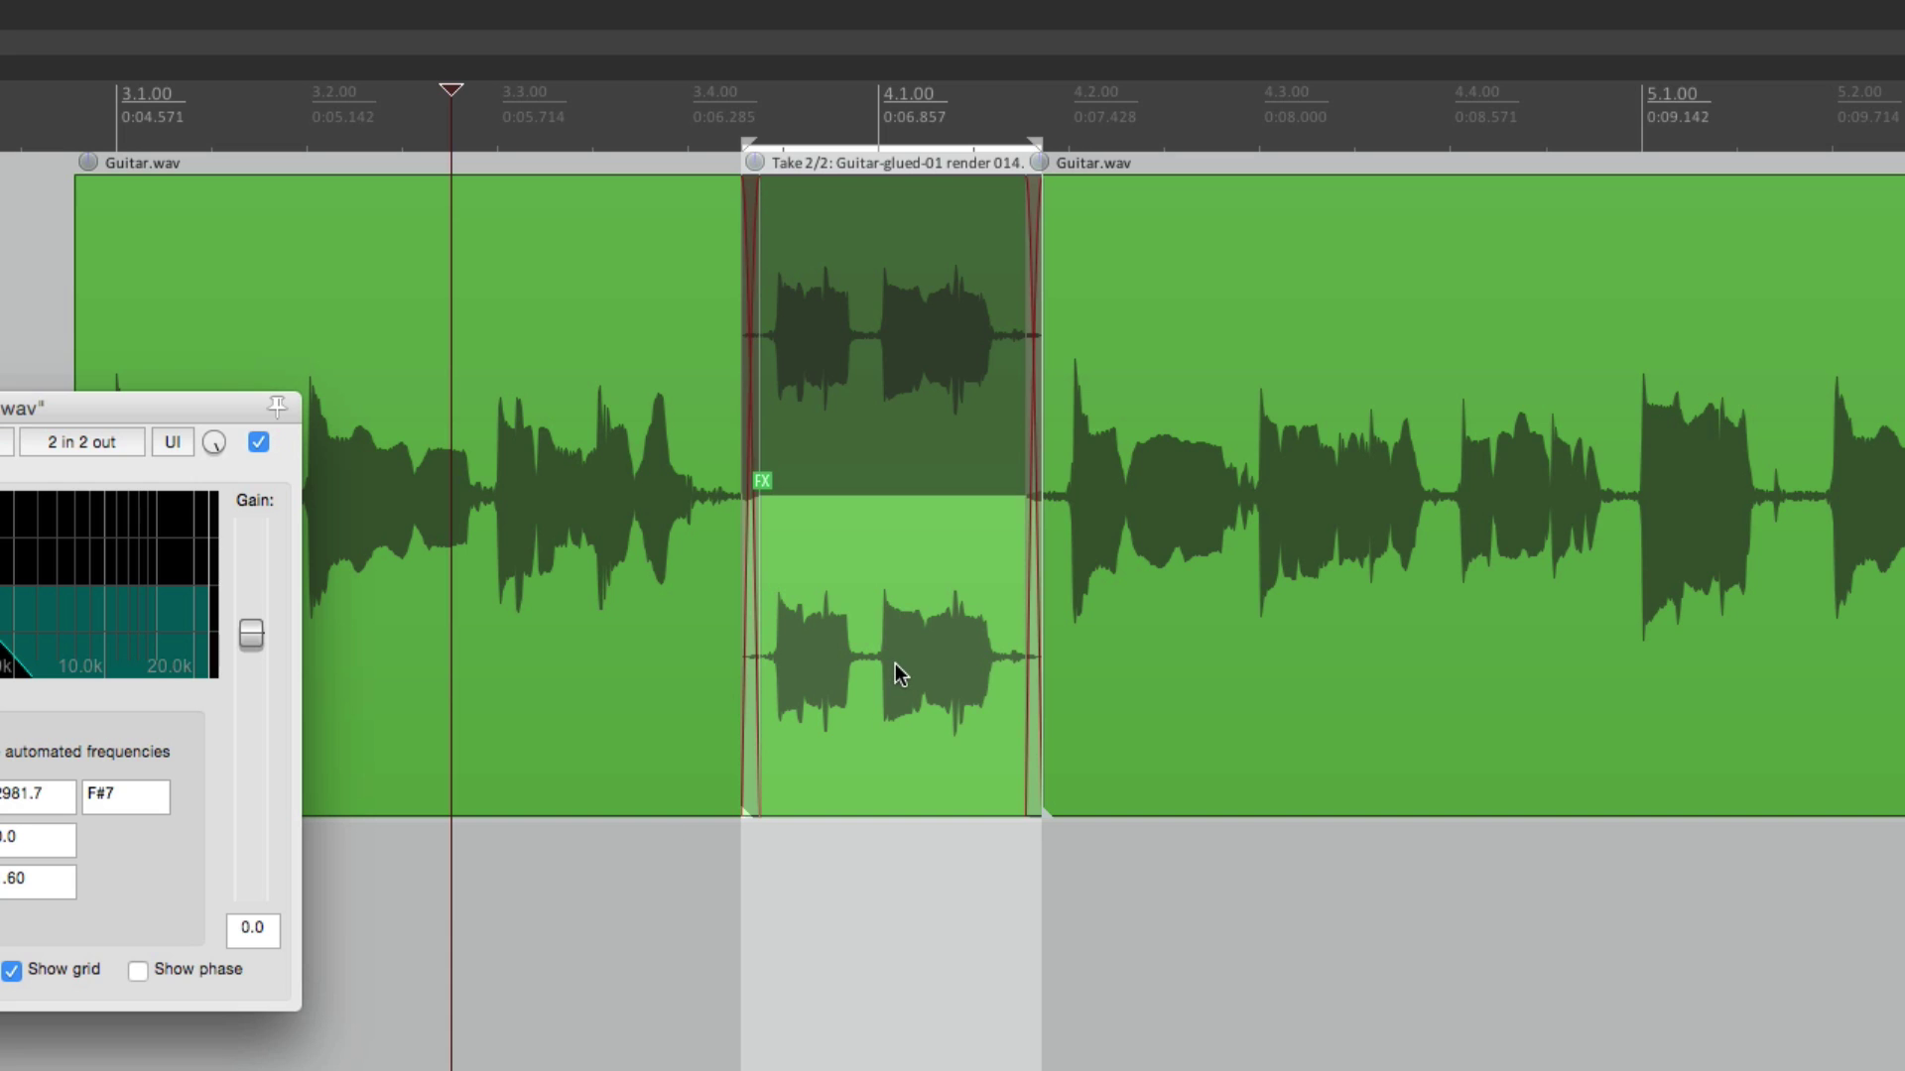
key("space")
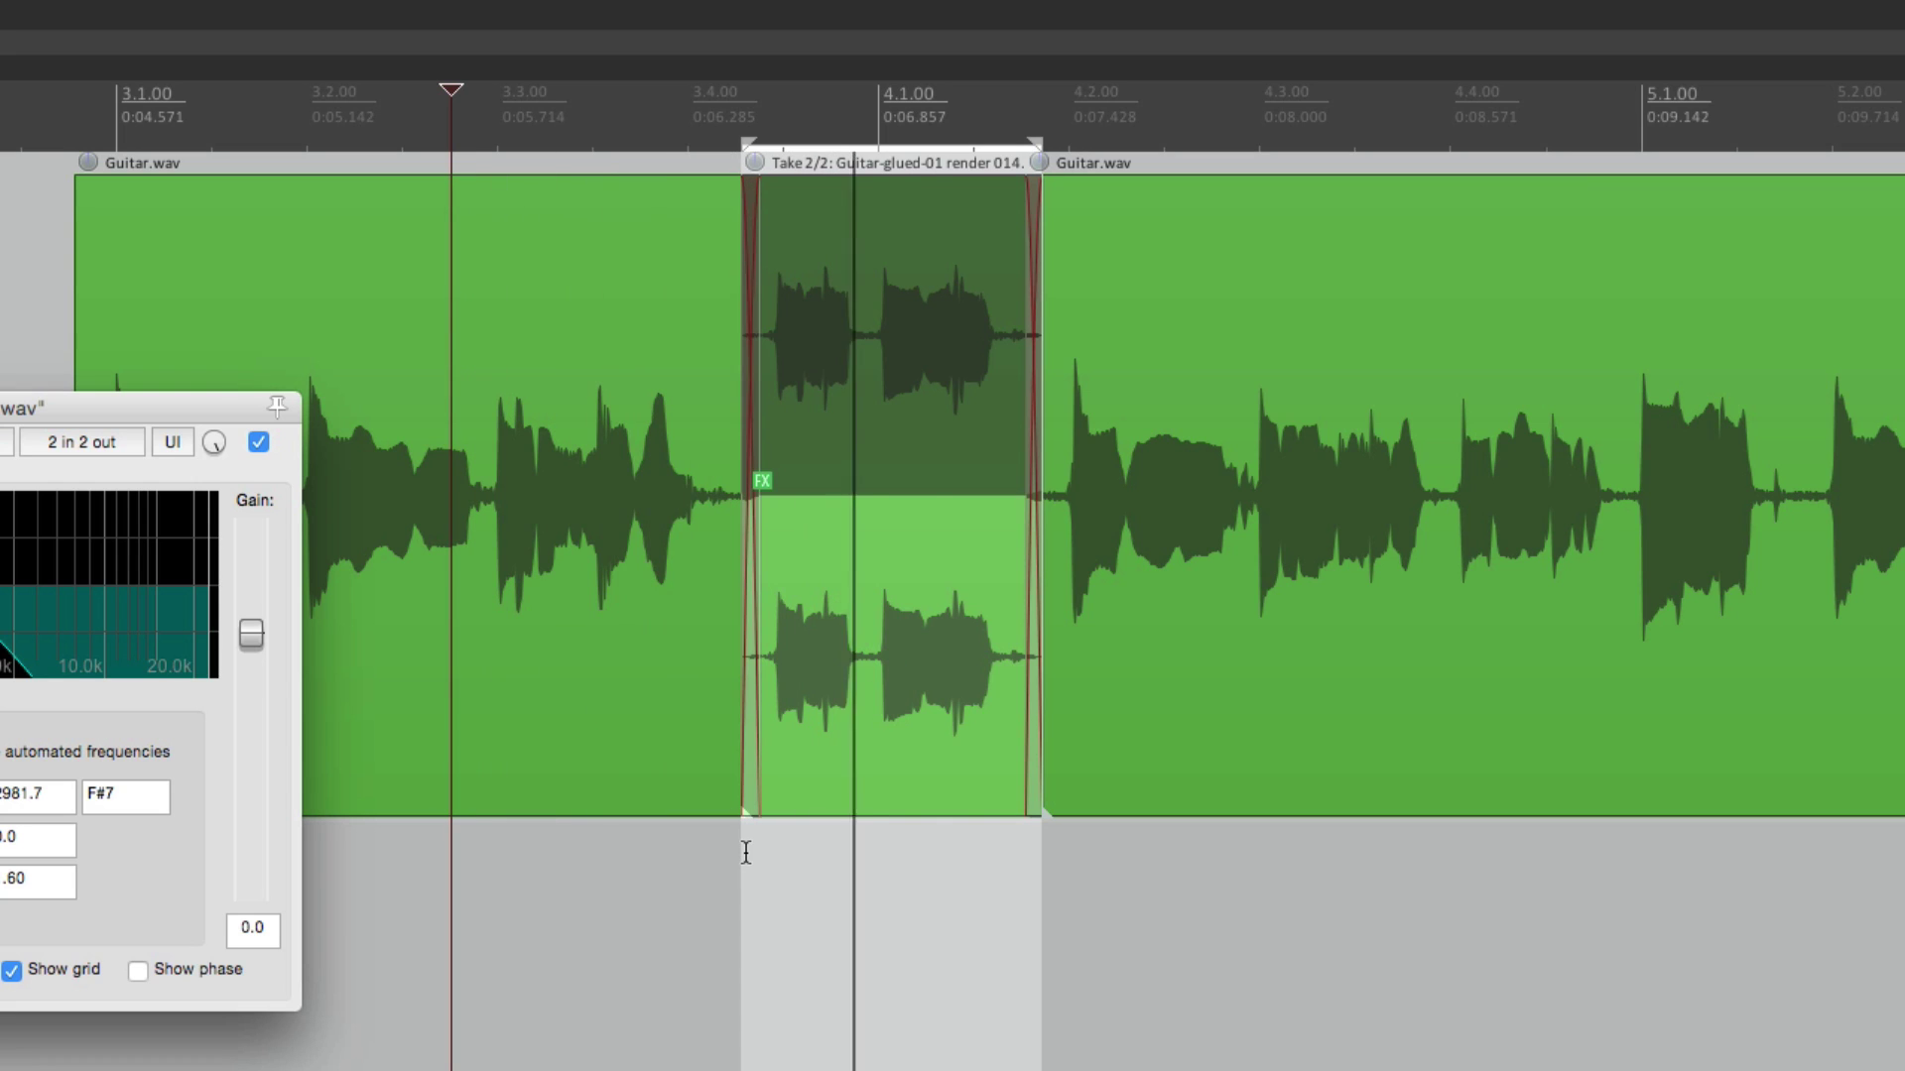
key("space")
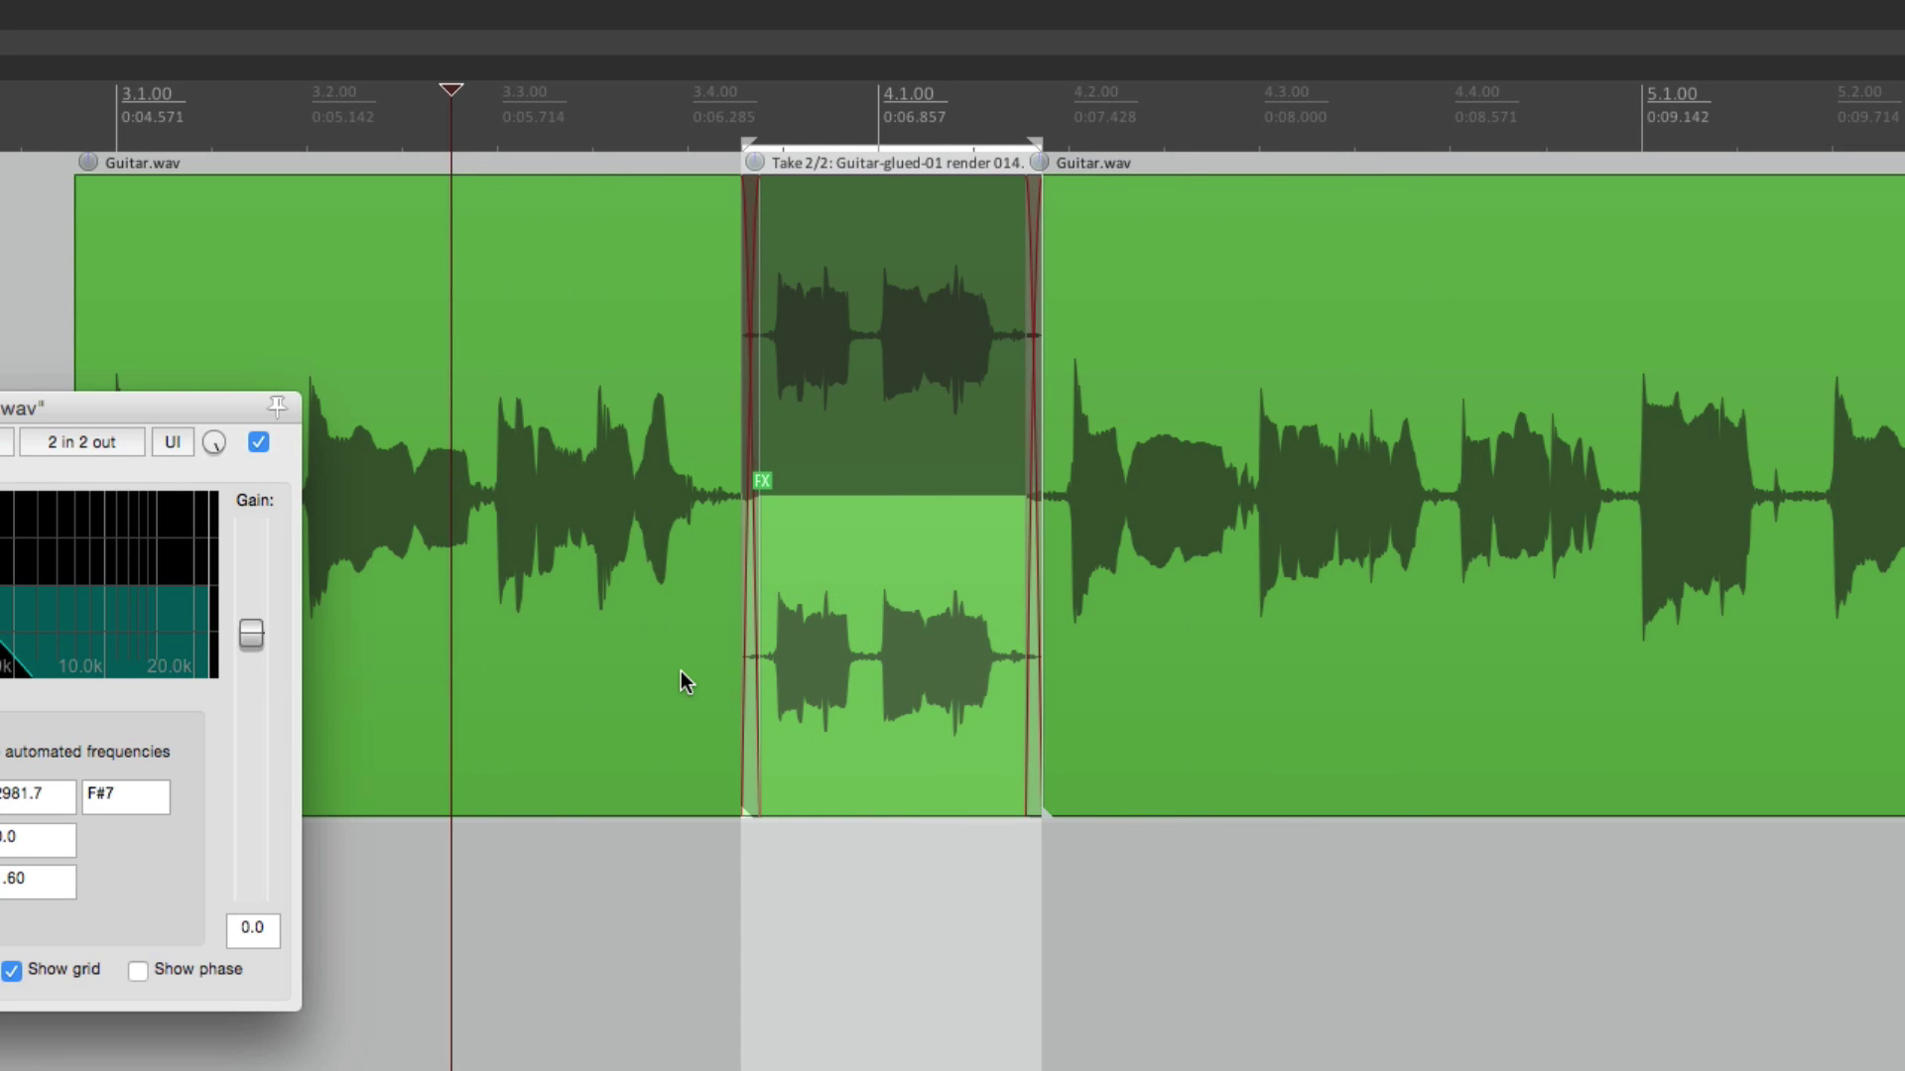
left_click(845, 264)
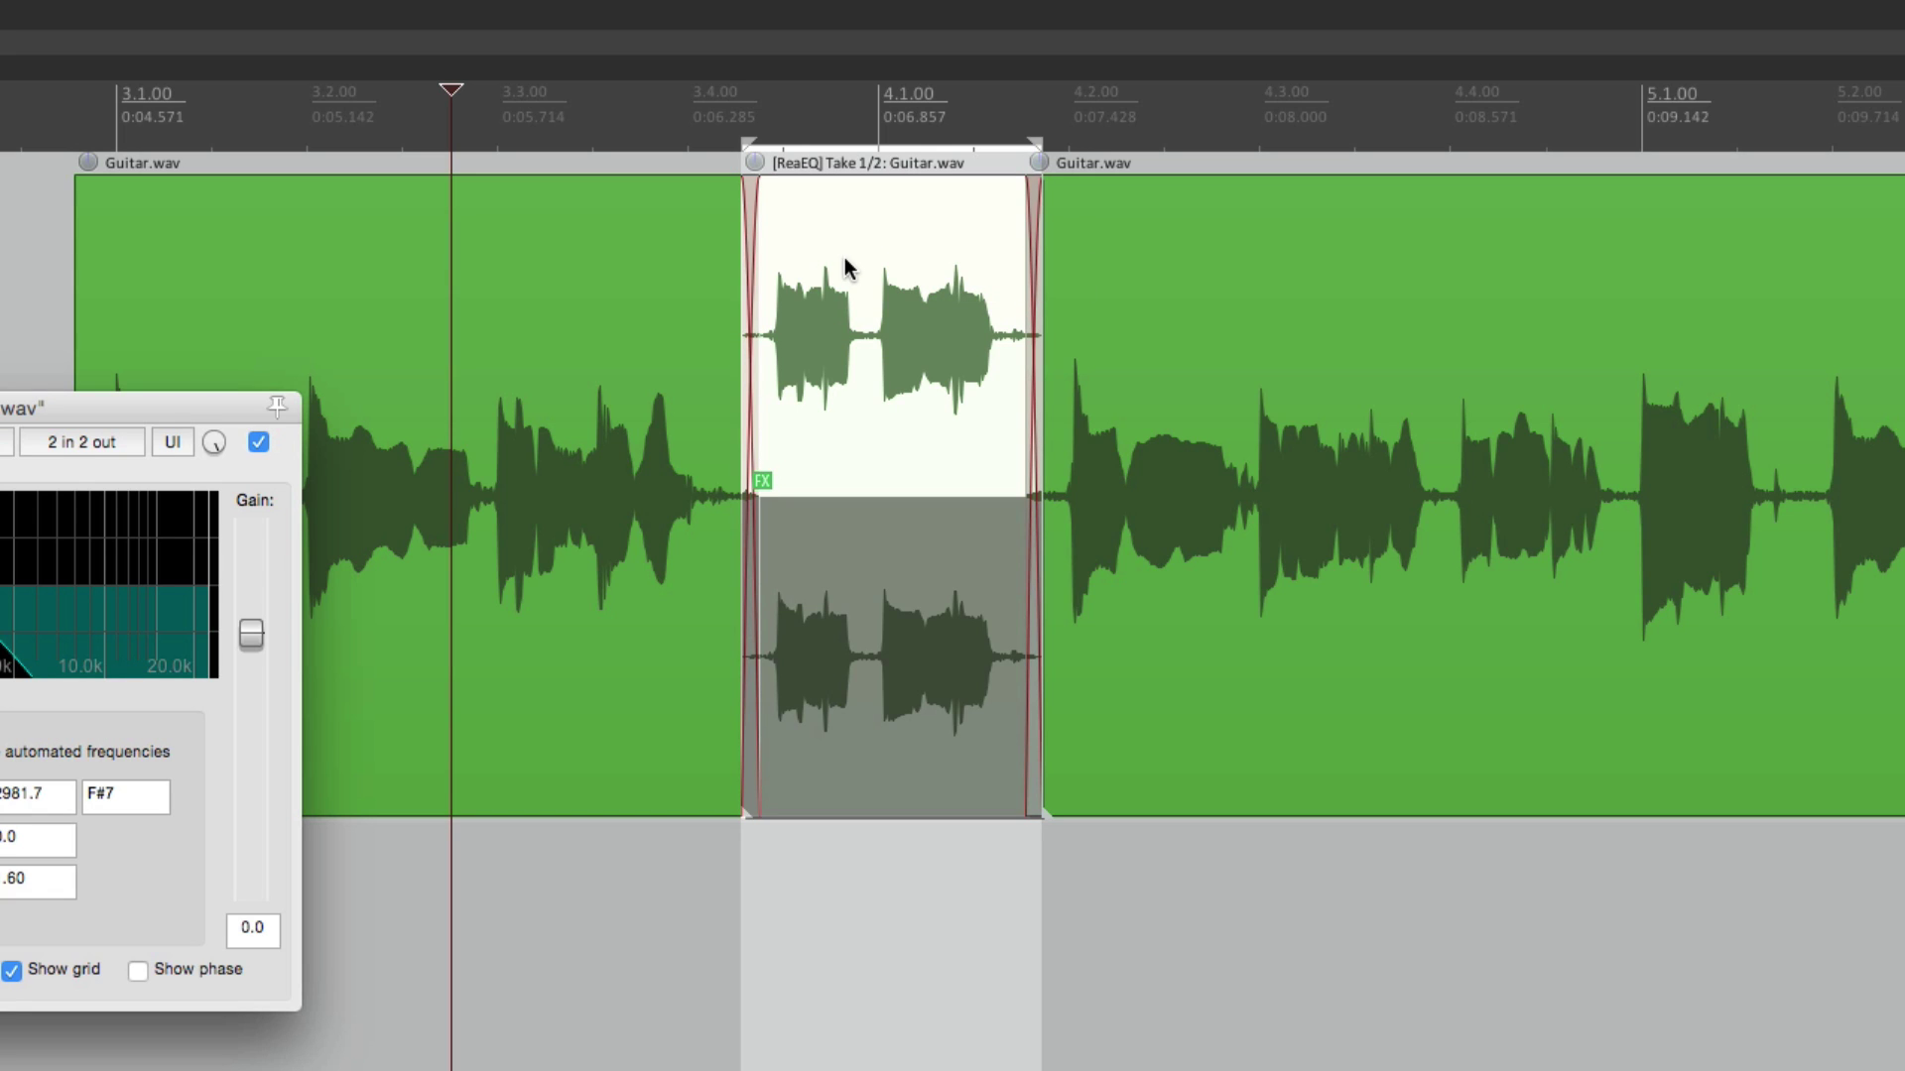
key("space")
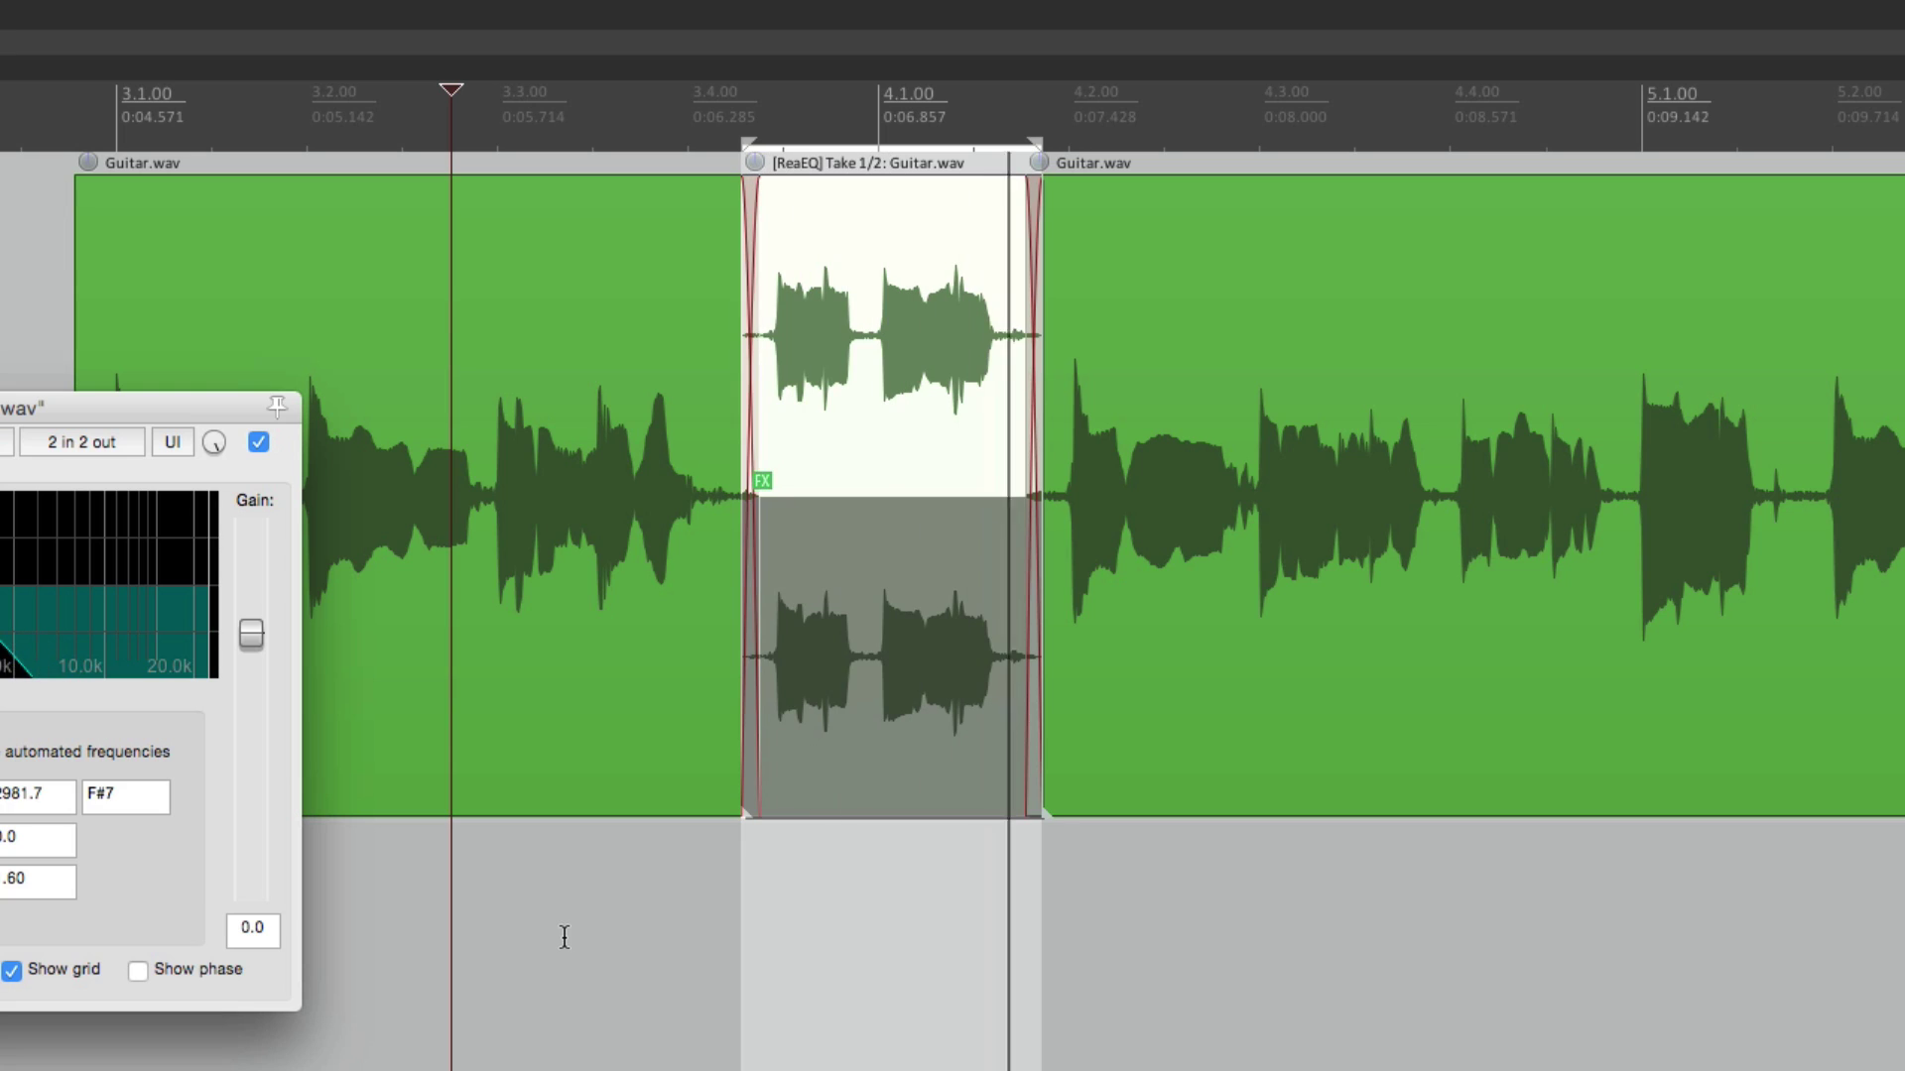
key("space")
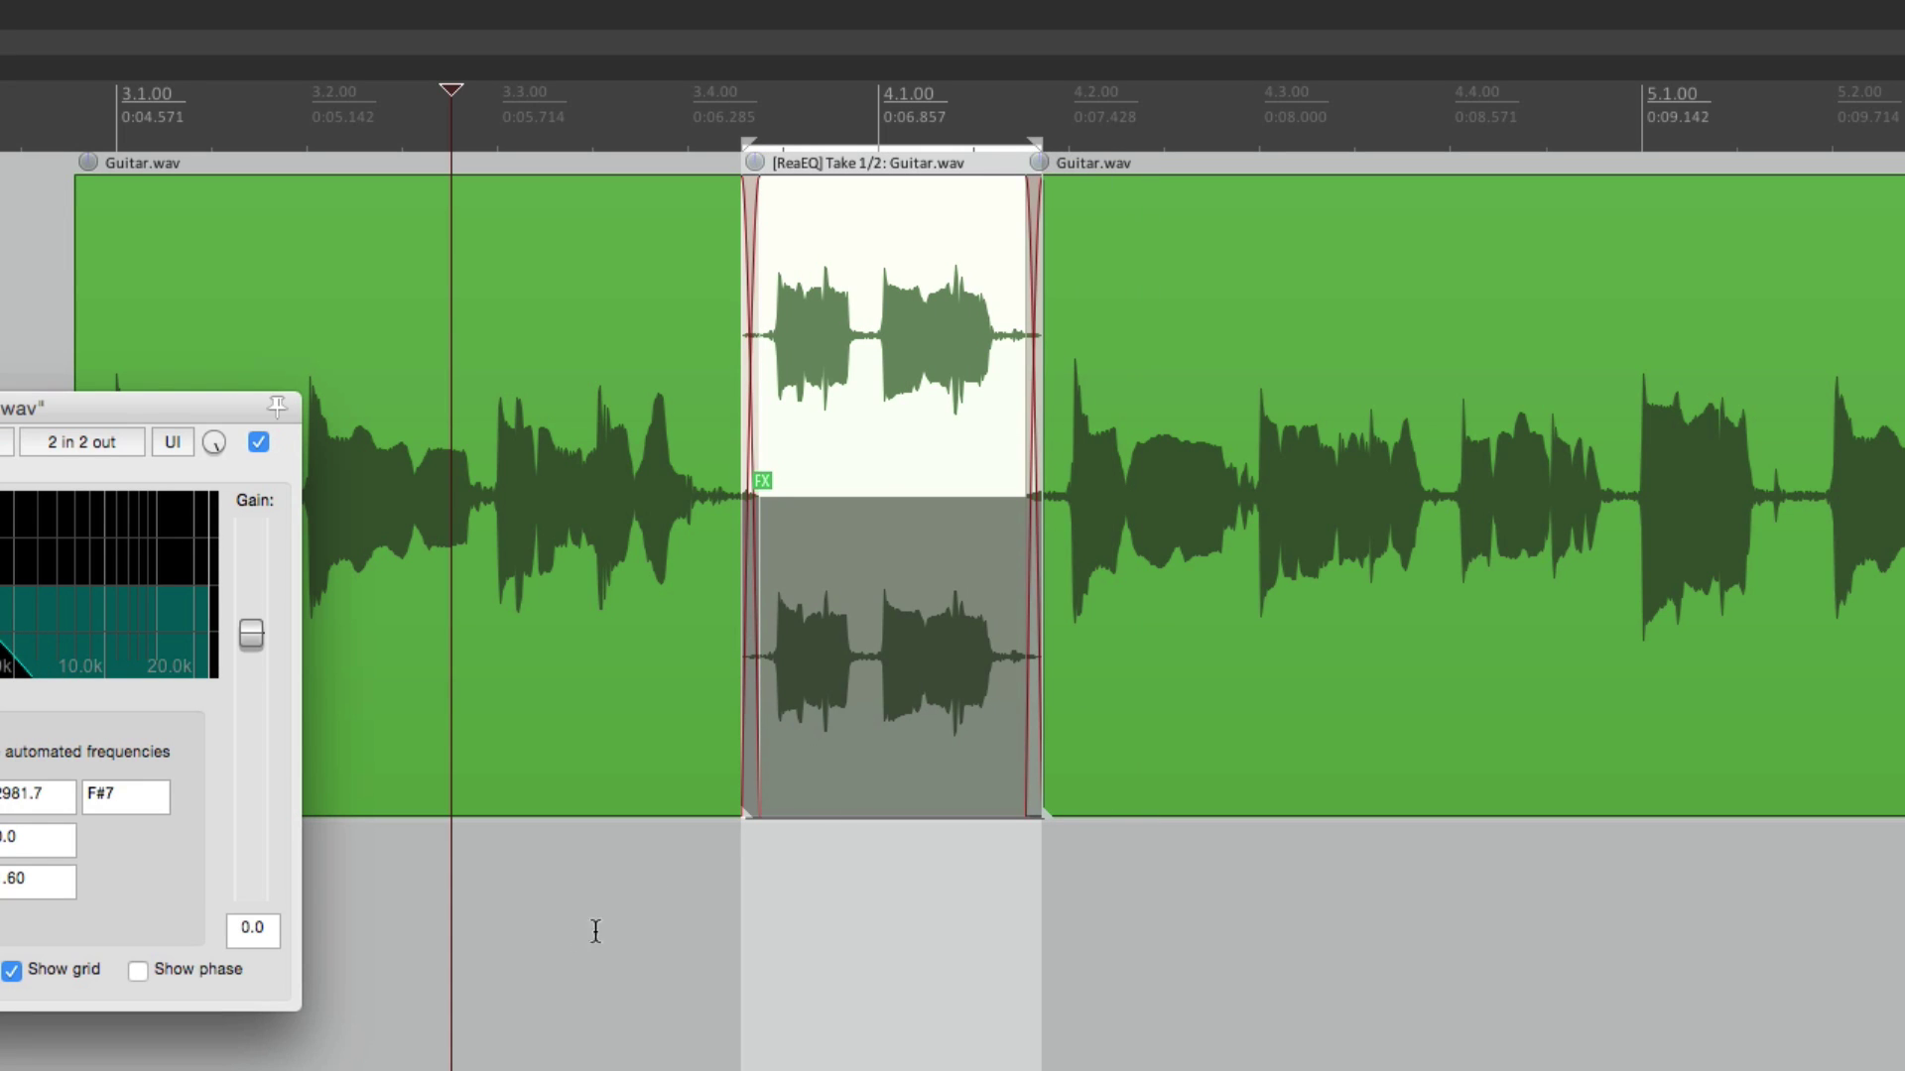
Remove ReaEQ from the original take and play the unprocessed section.
left_click(763, 483, "alt")
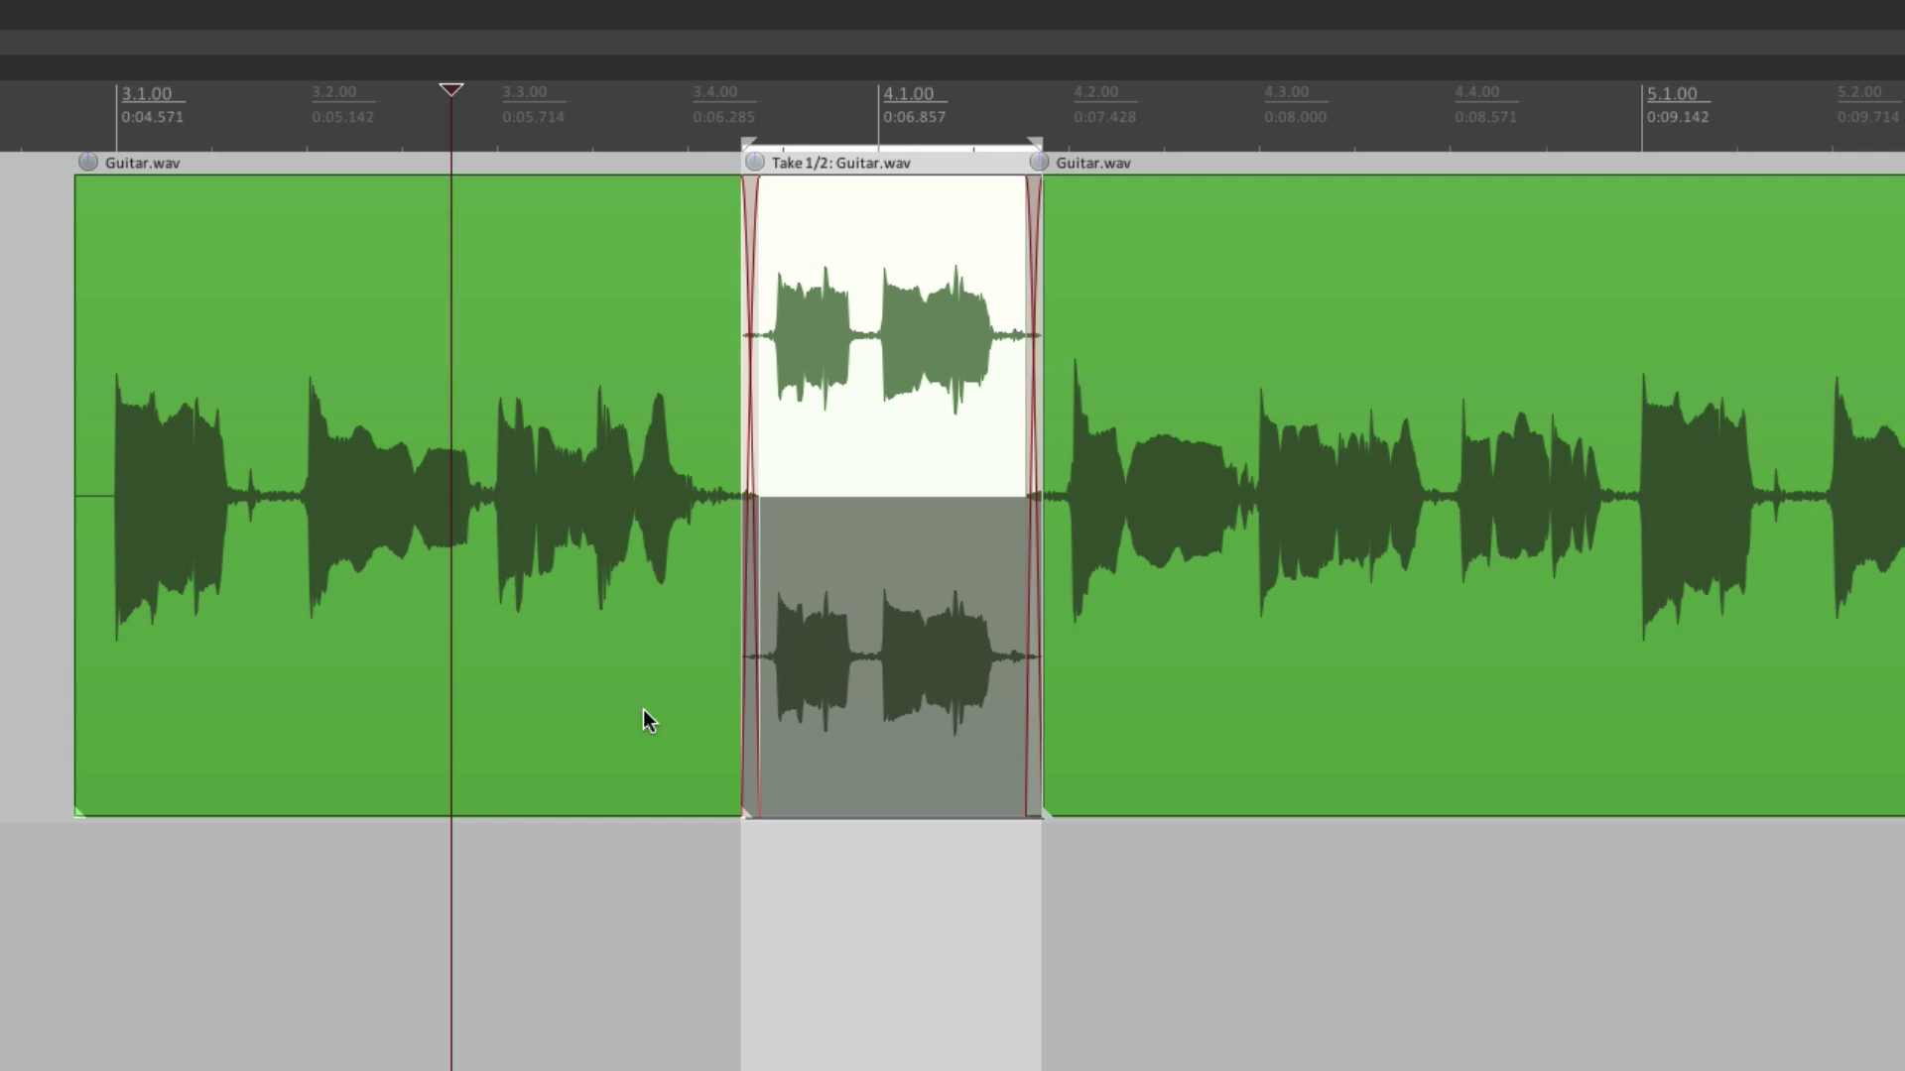
left_click(422, 923)
key("space")
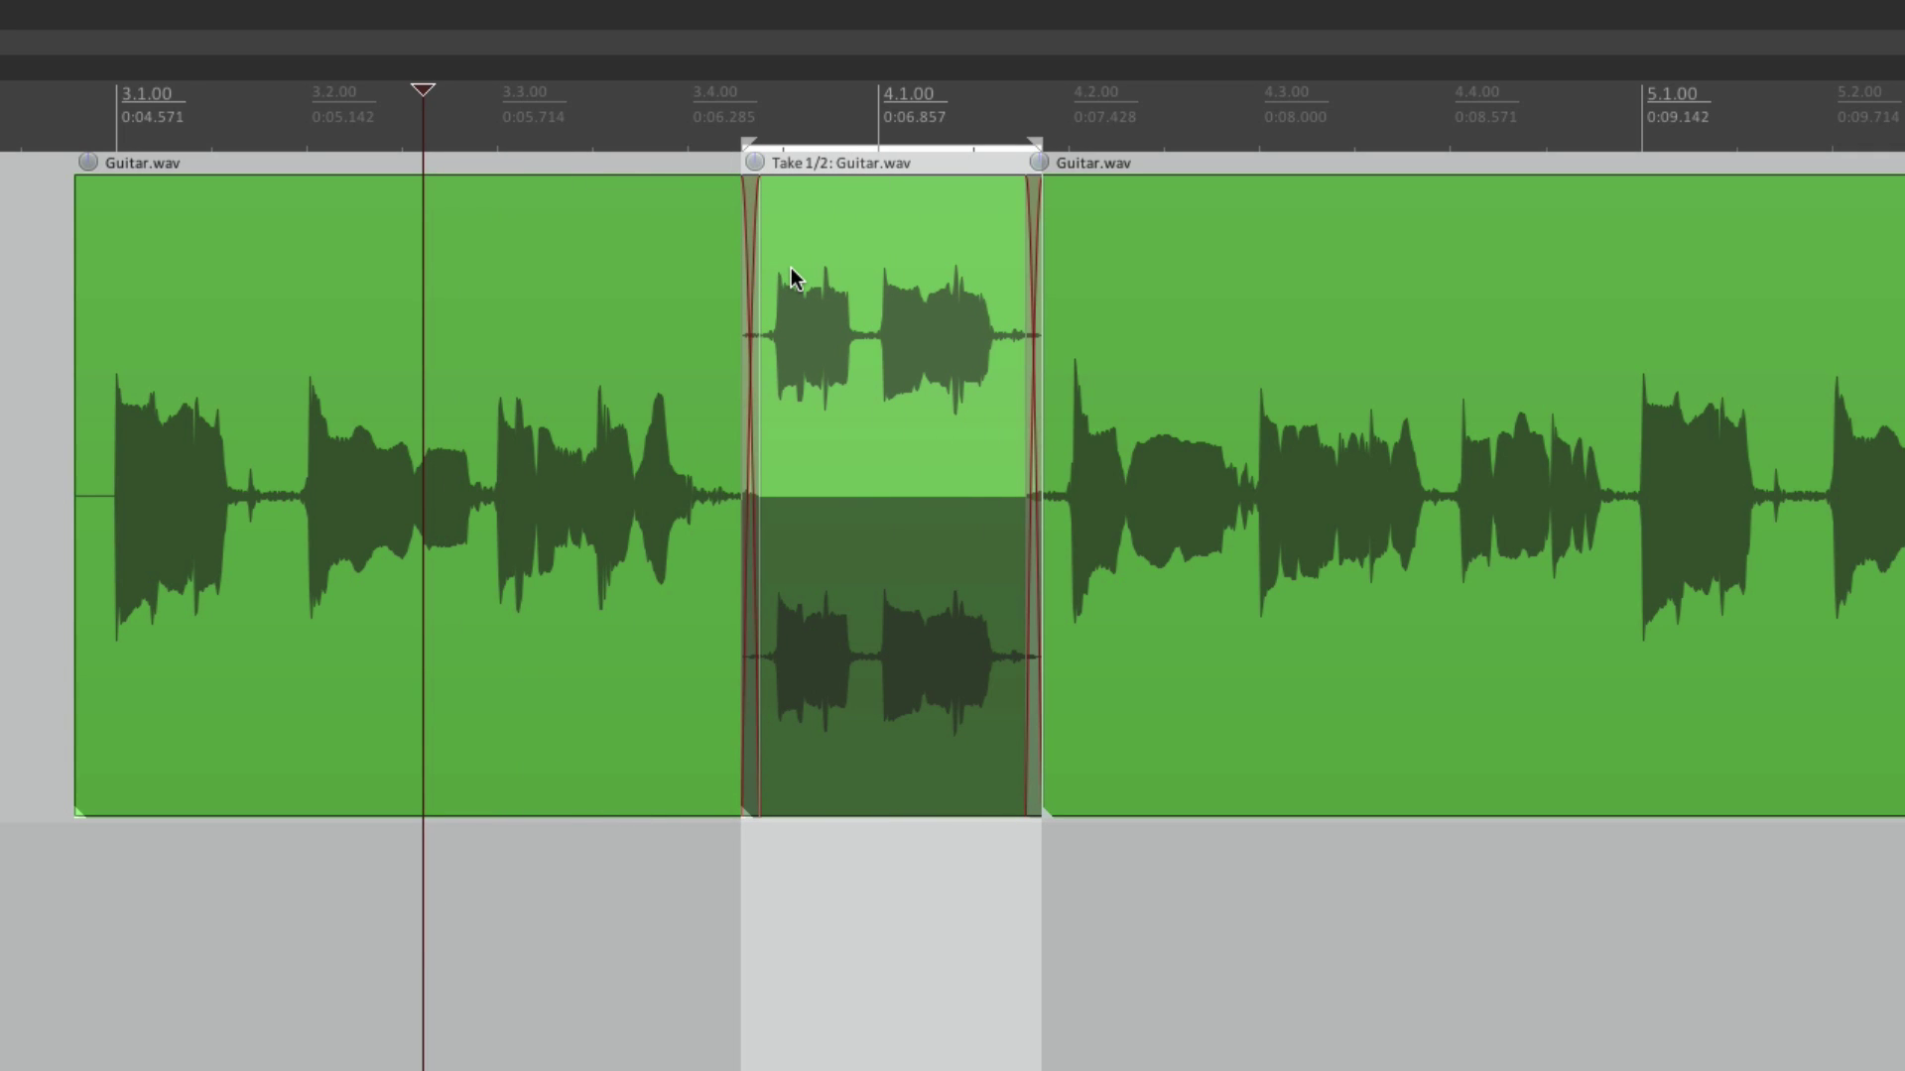
Make the rendered take 2 active and play it.
left_click(859, 558)
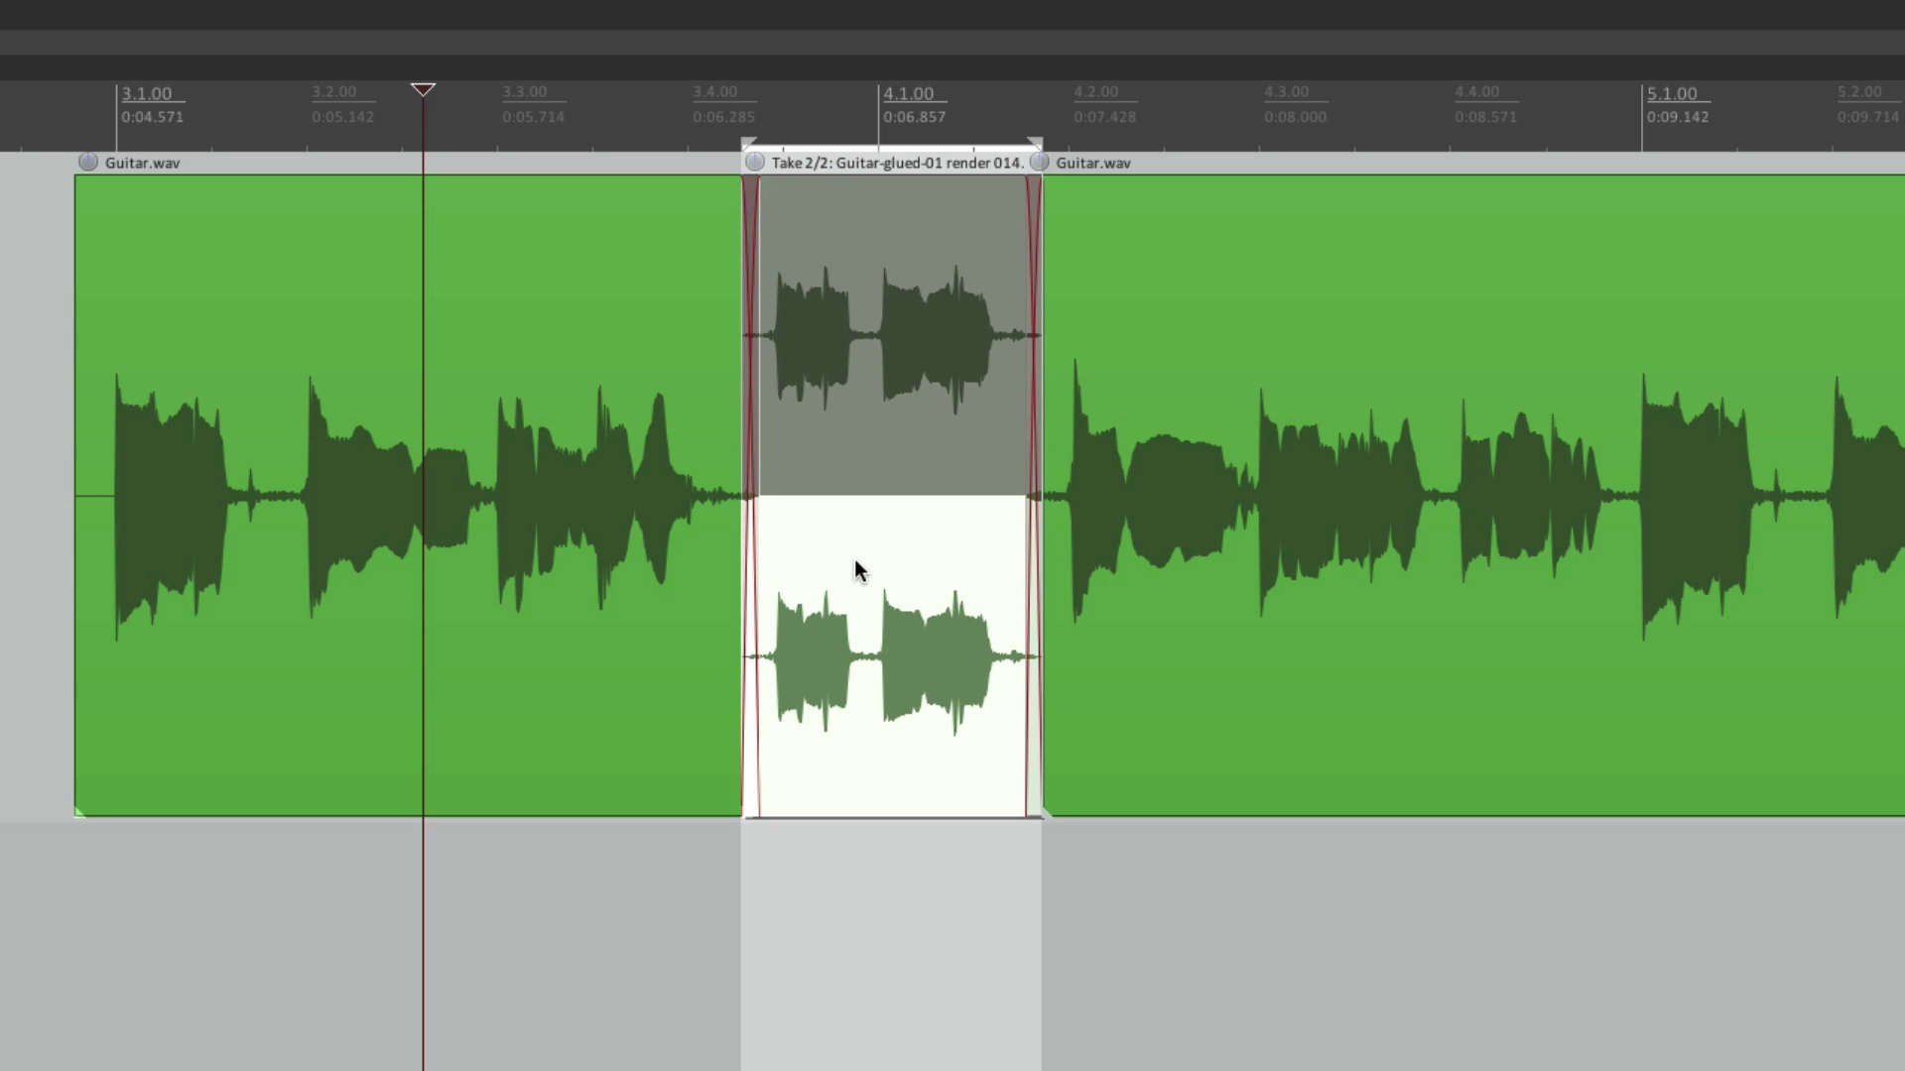
left_click(479, 920)
key("space")
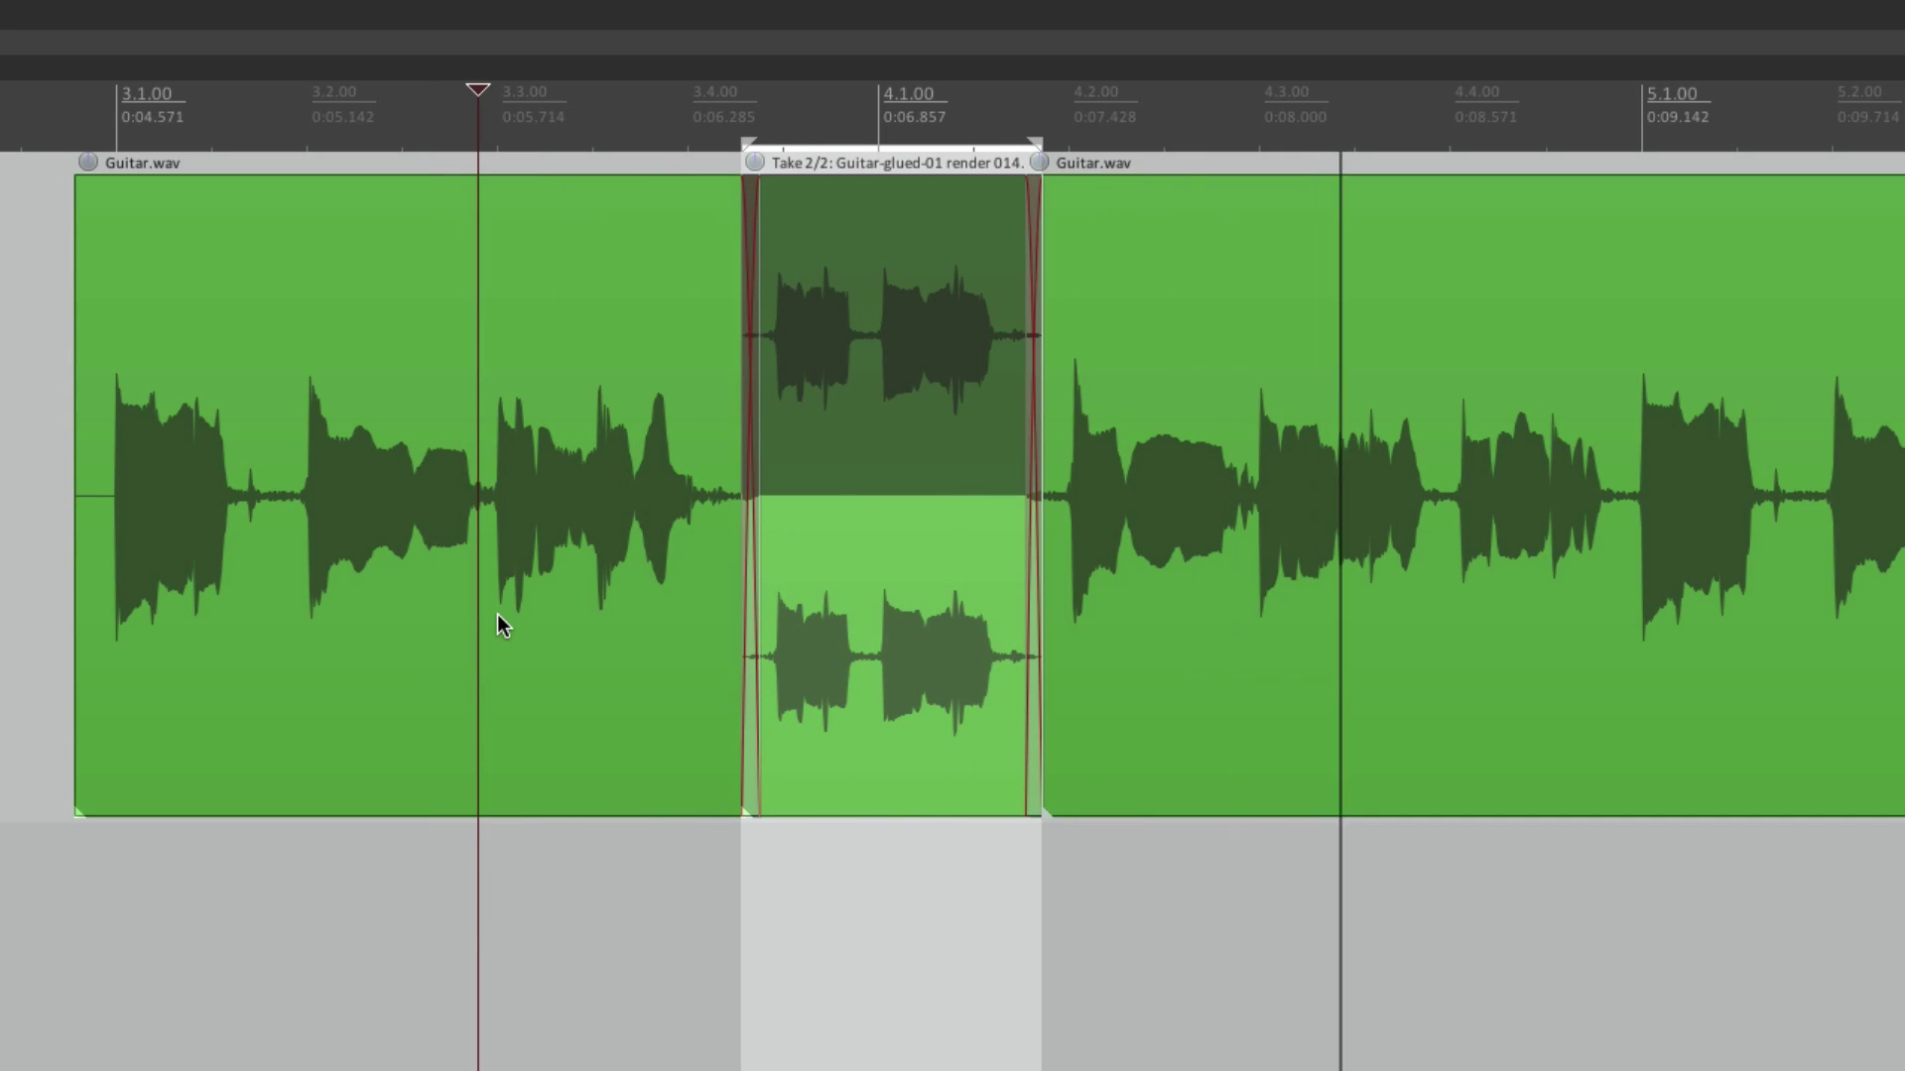
key("space")
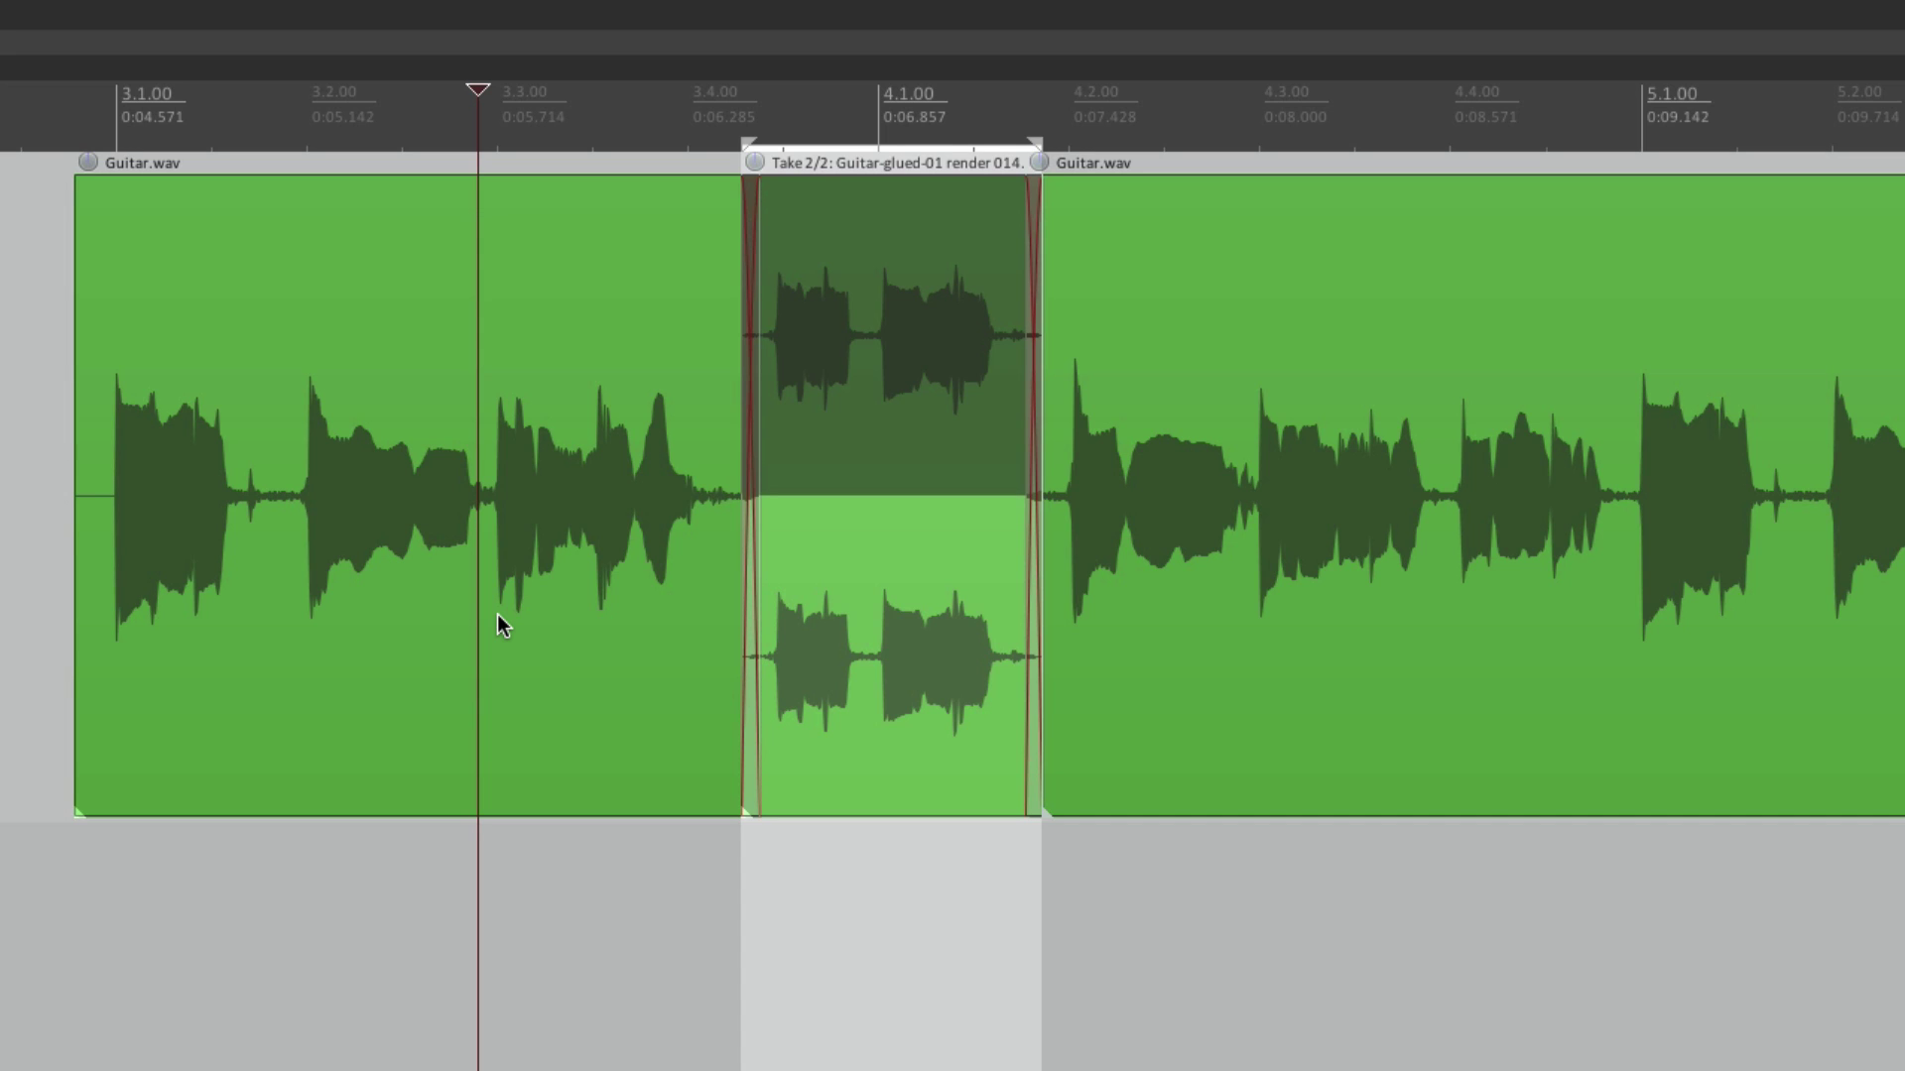
Return to the original take, set its ReaEQ offline, and play the section.
key("t")
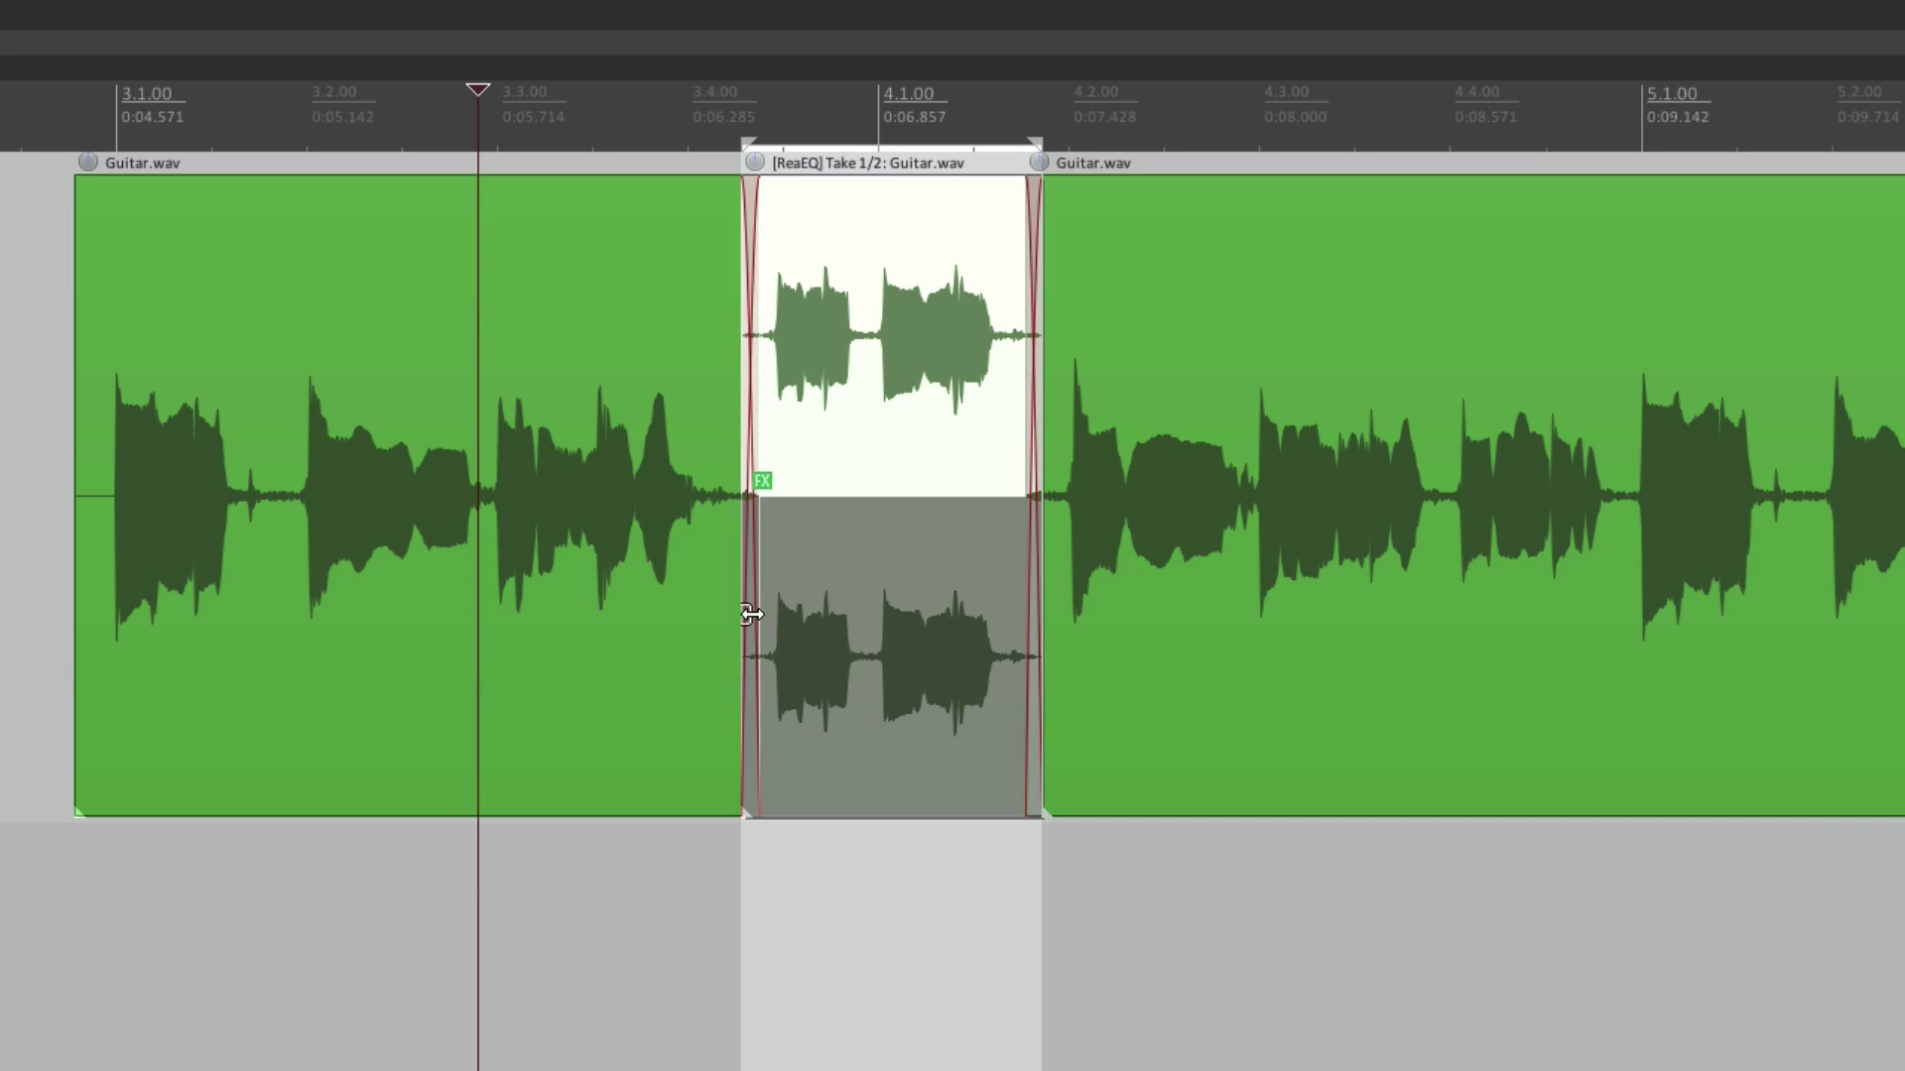
left_click(762, 482)
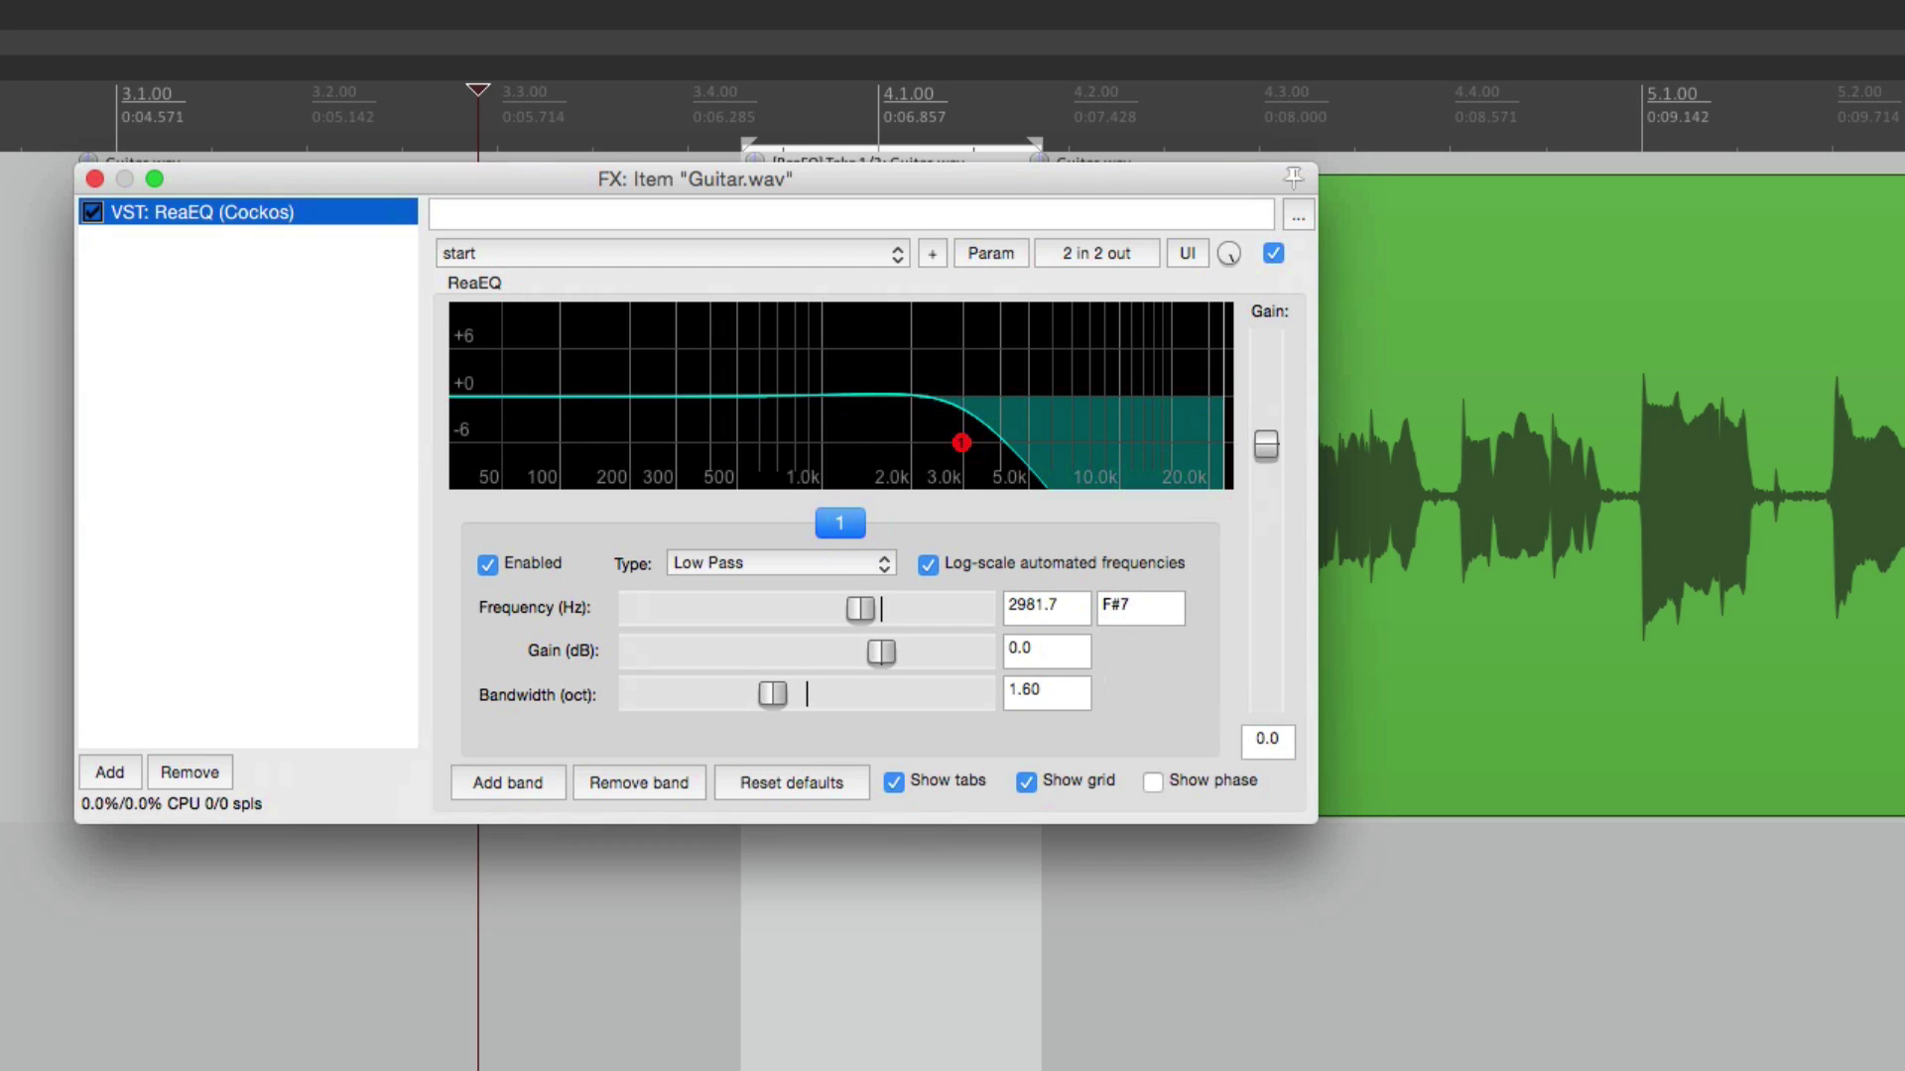
right_click(236, 218)
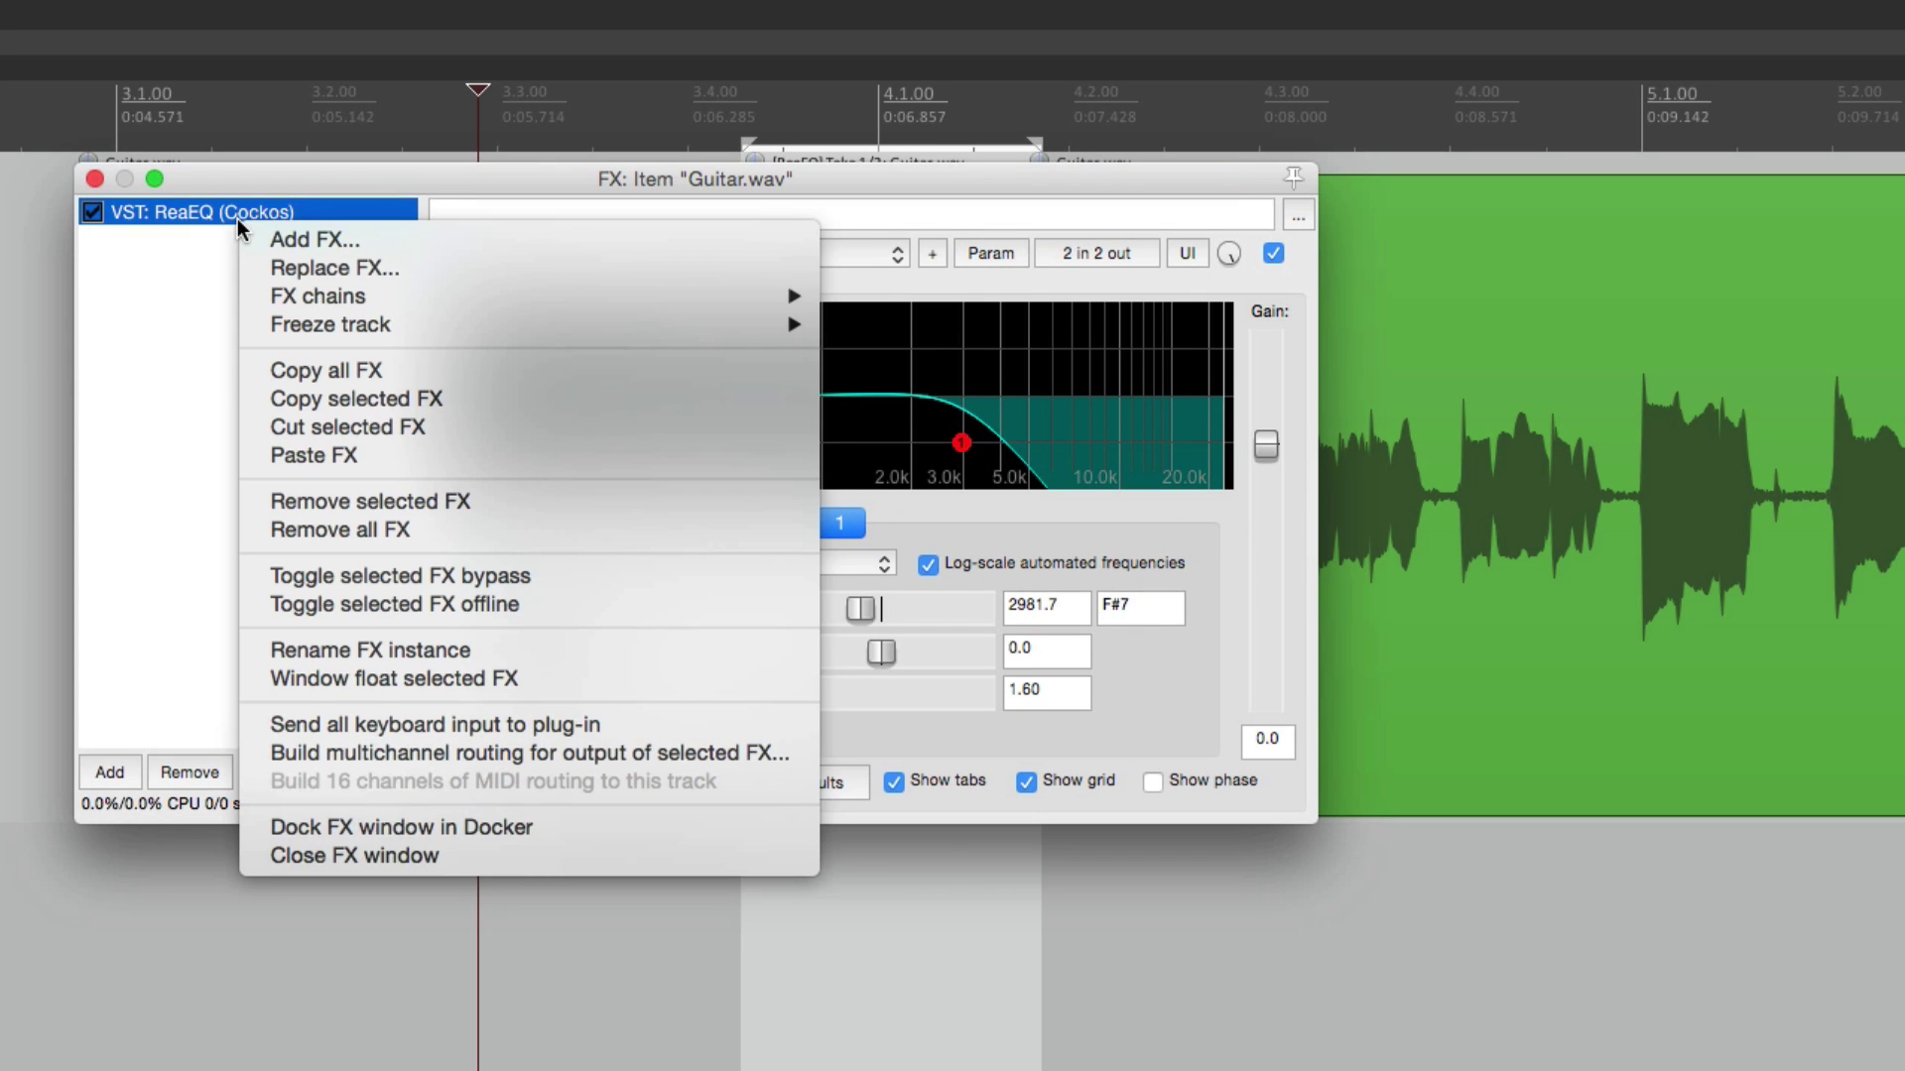
left_click(318, 606)
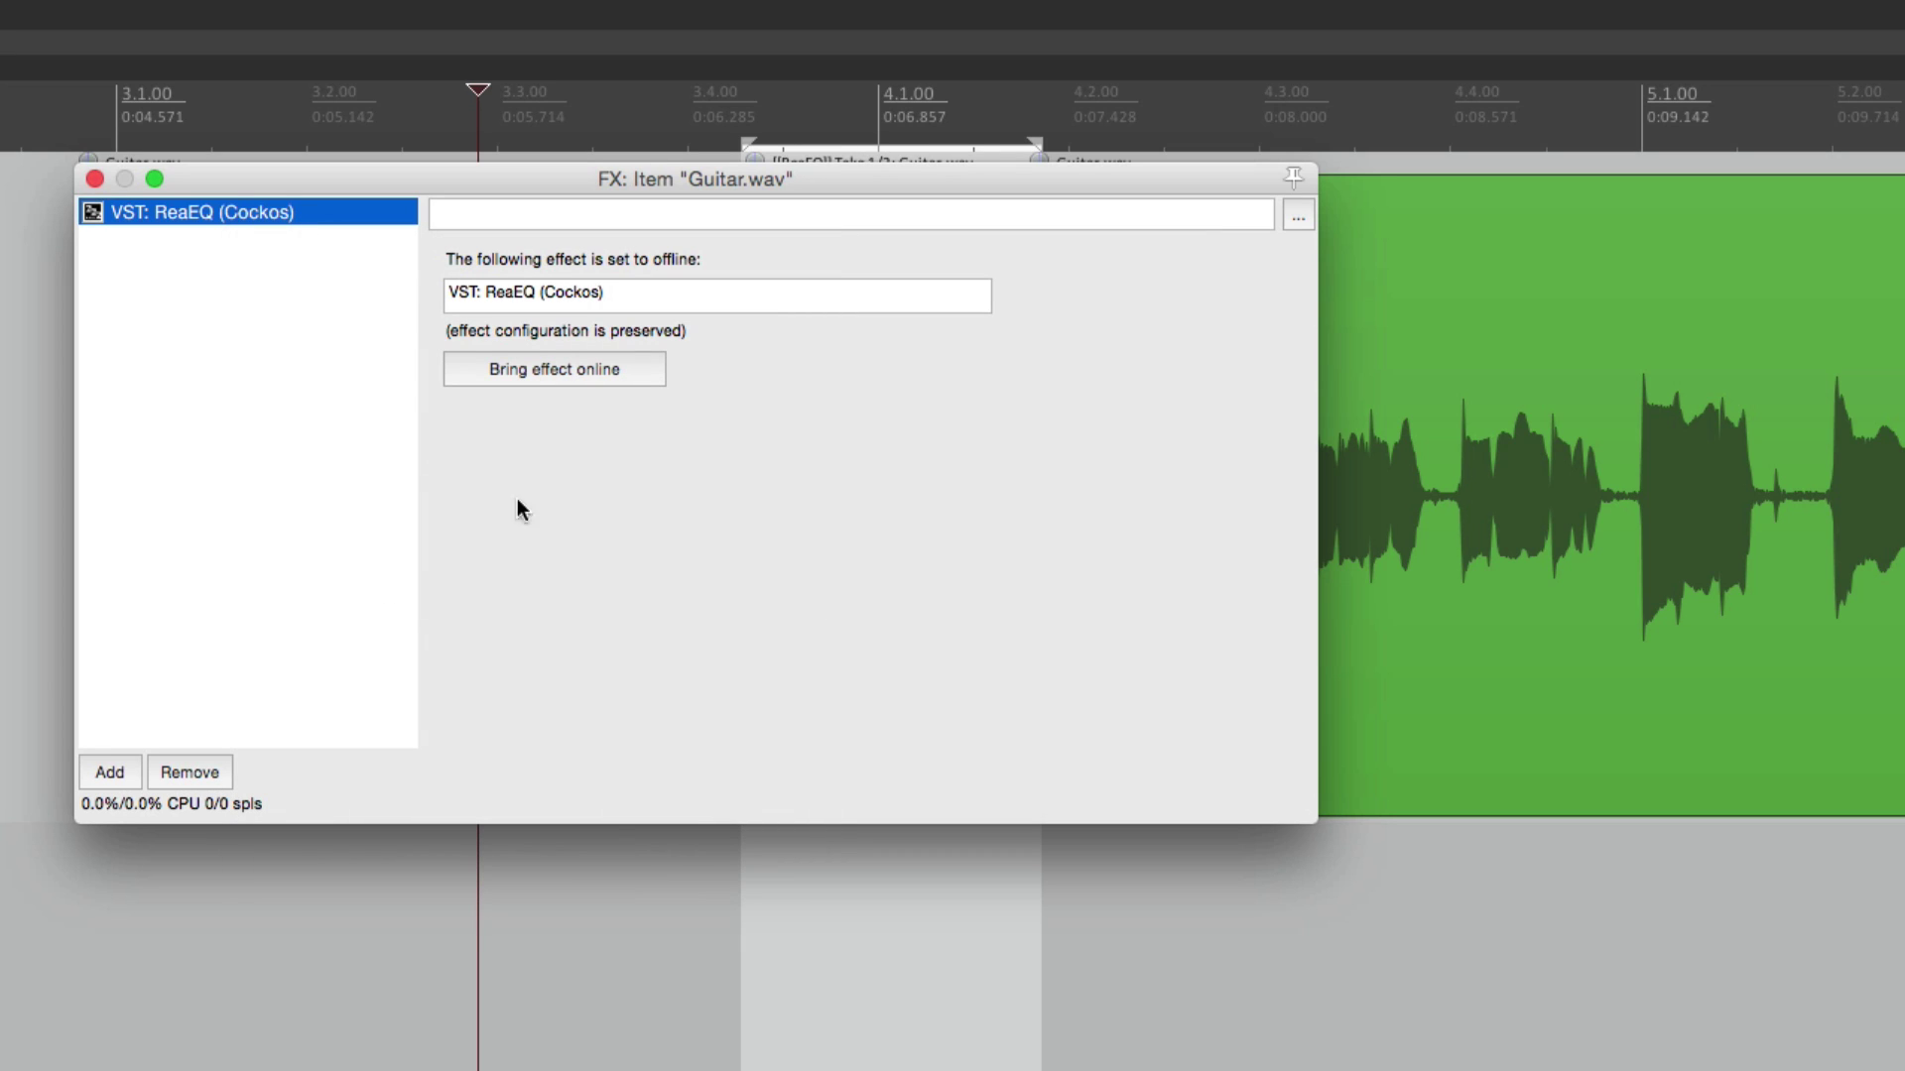
left_click(94, 179)
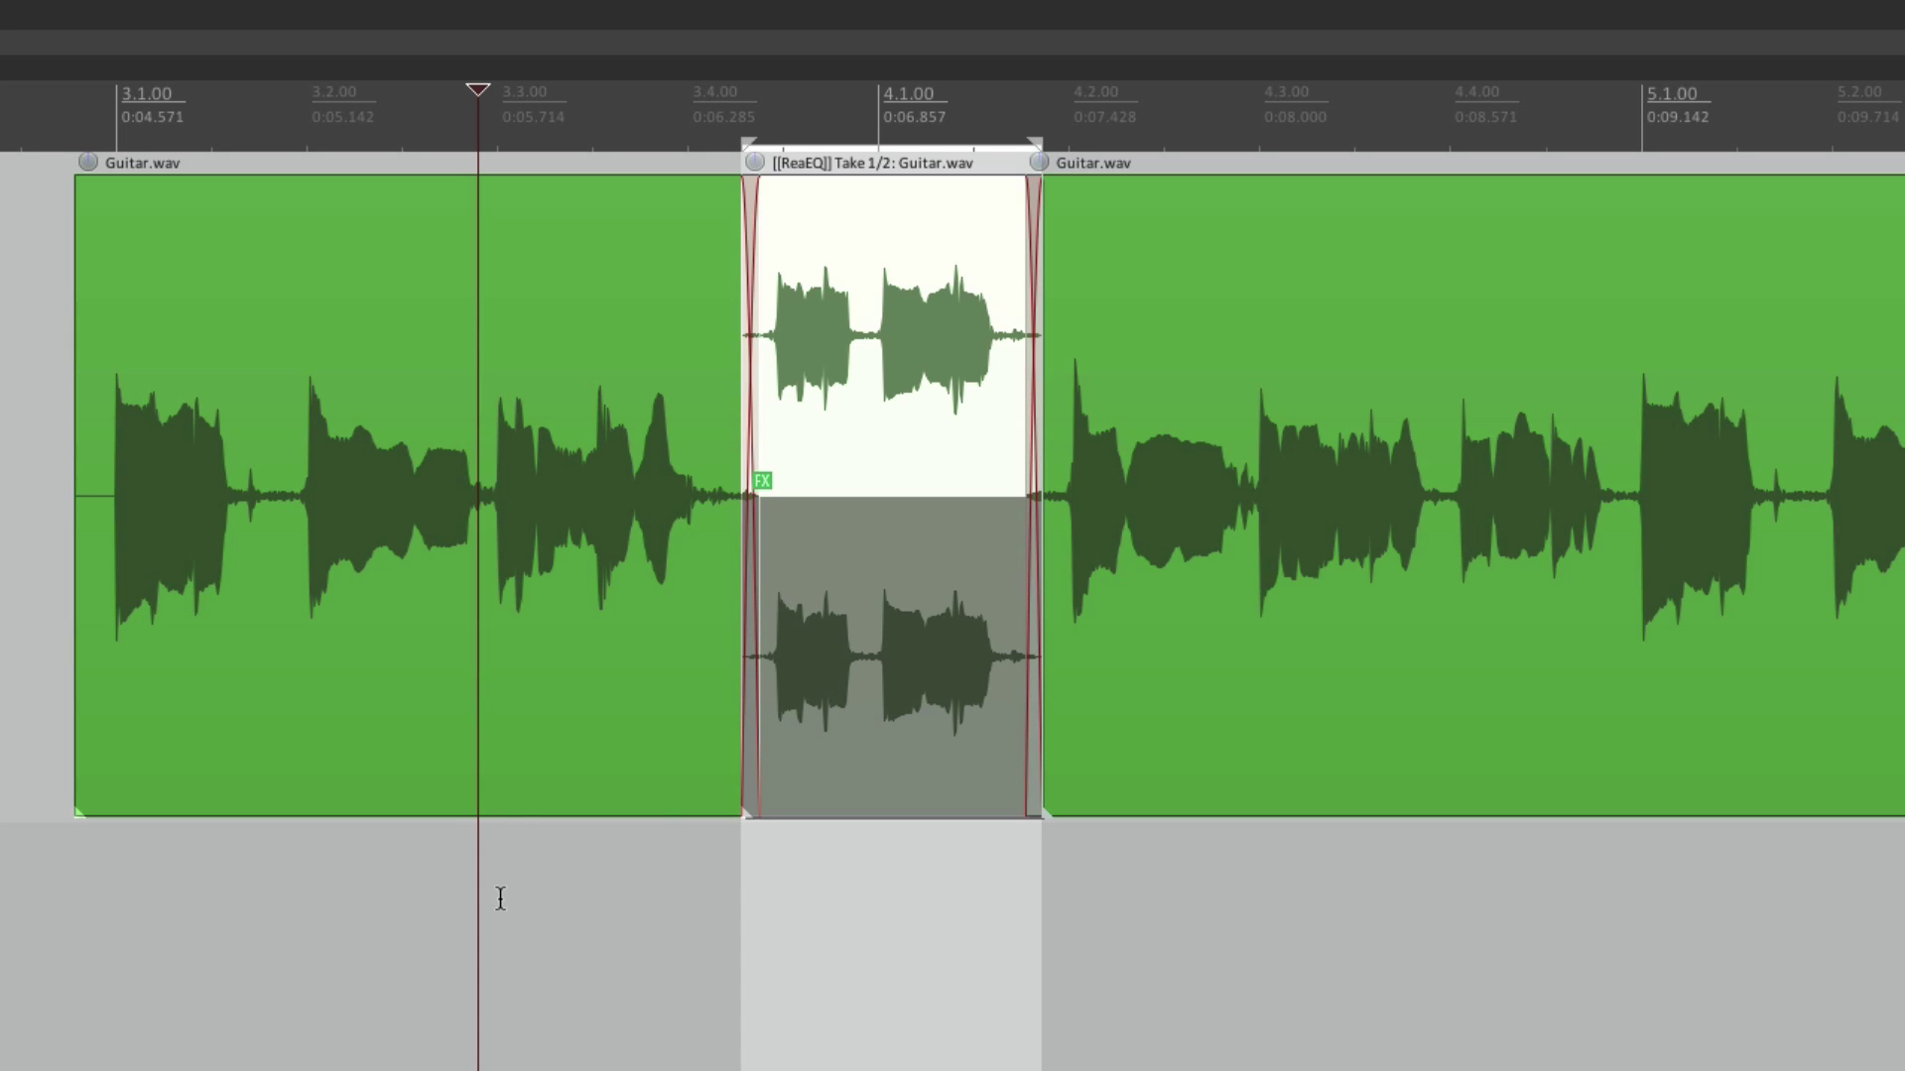
key("space")
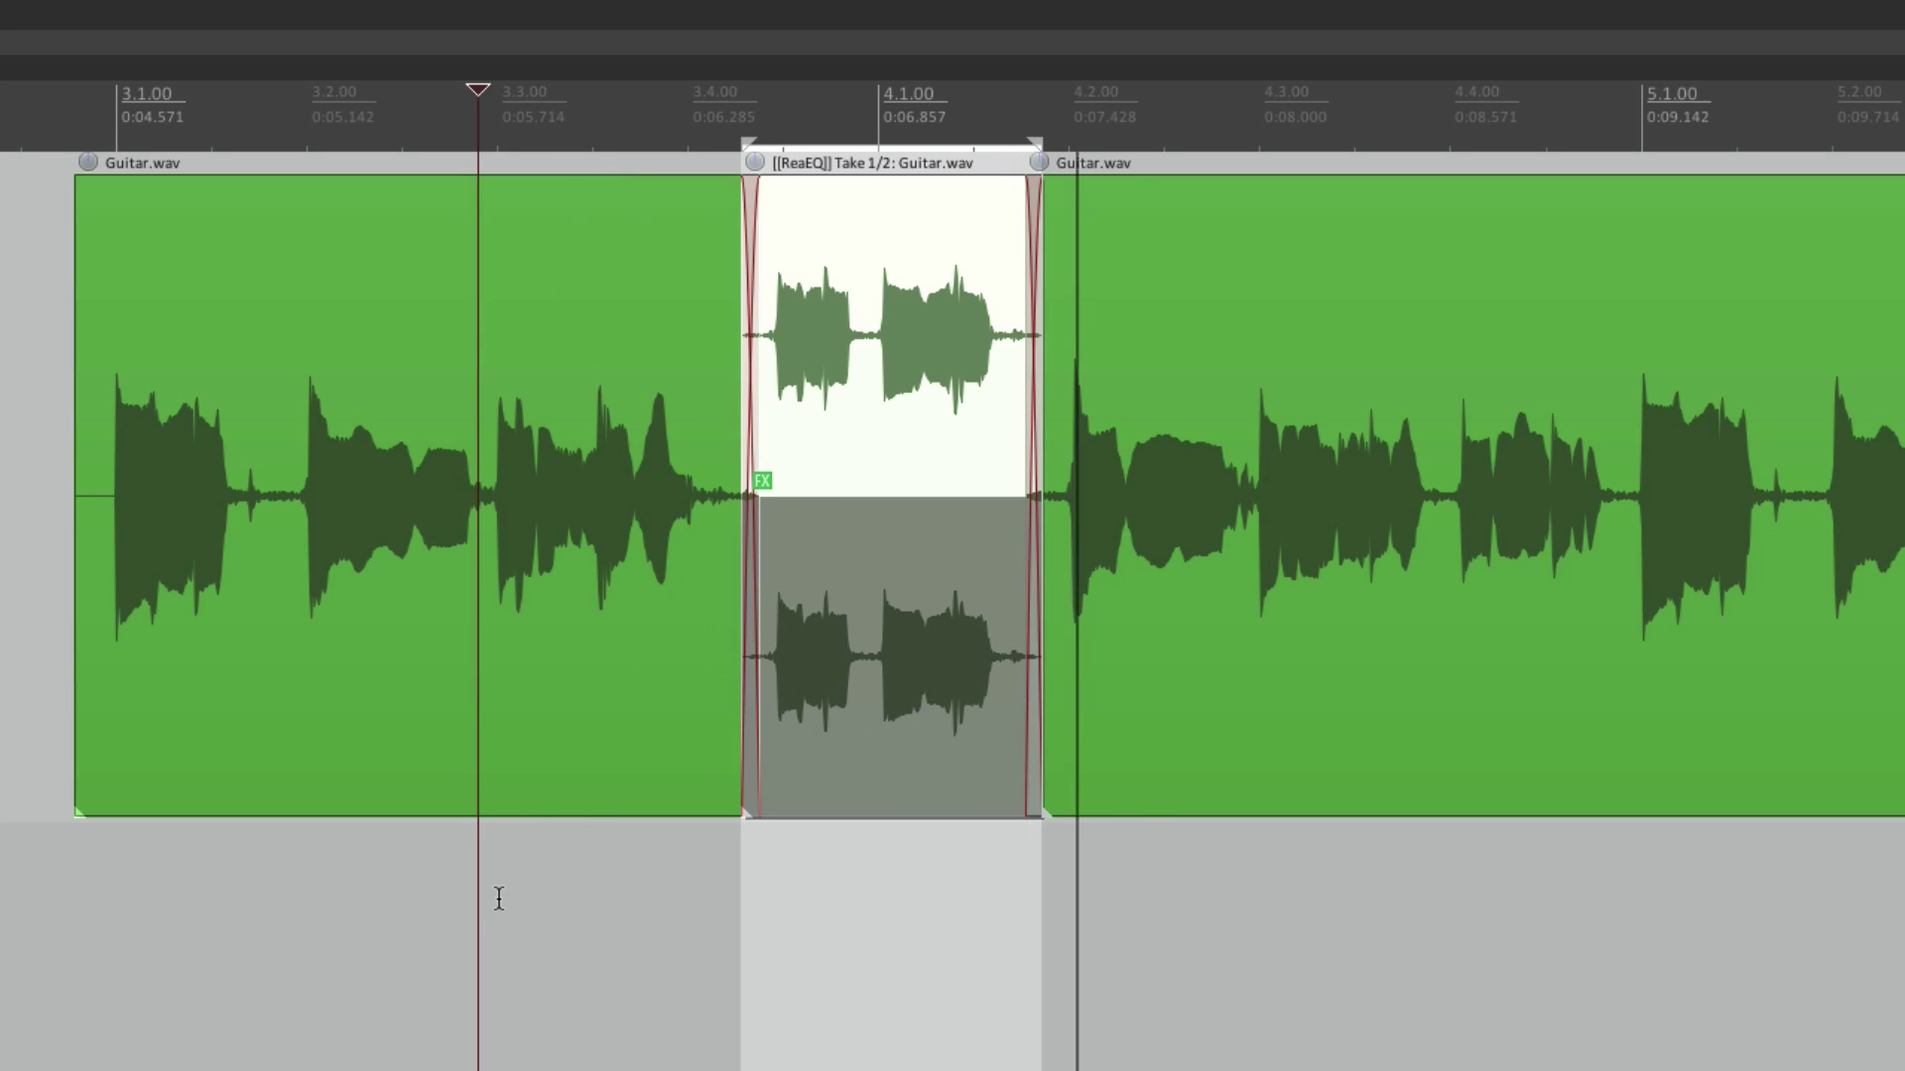
key("space")
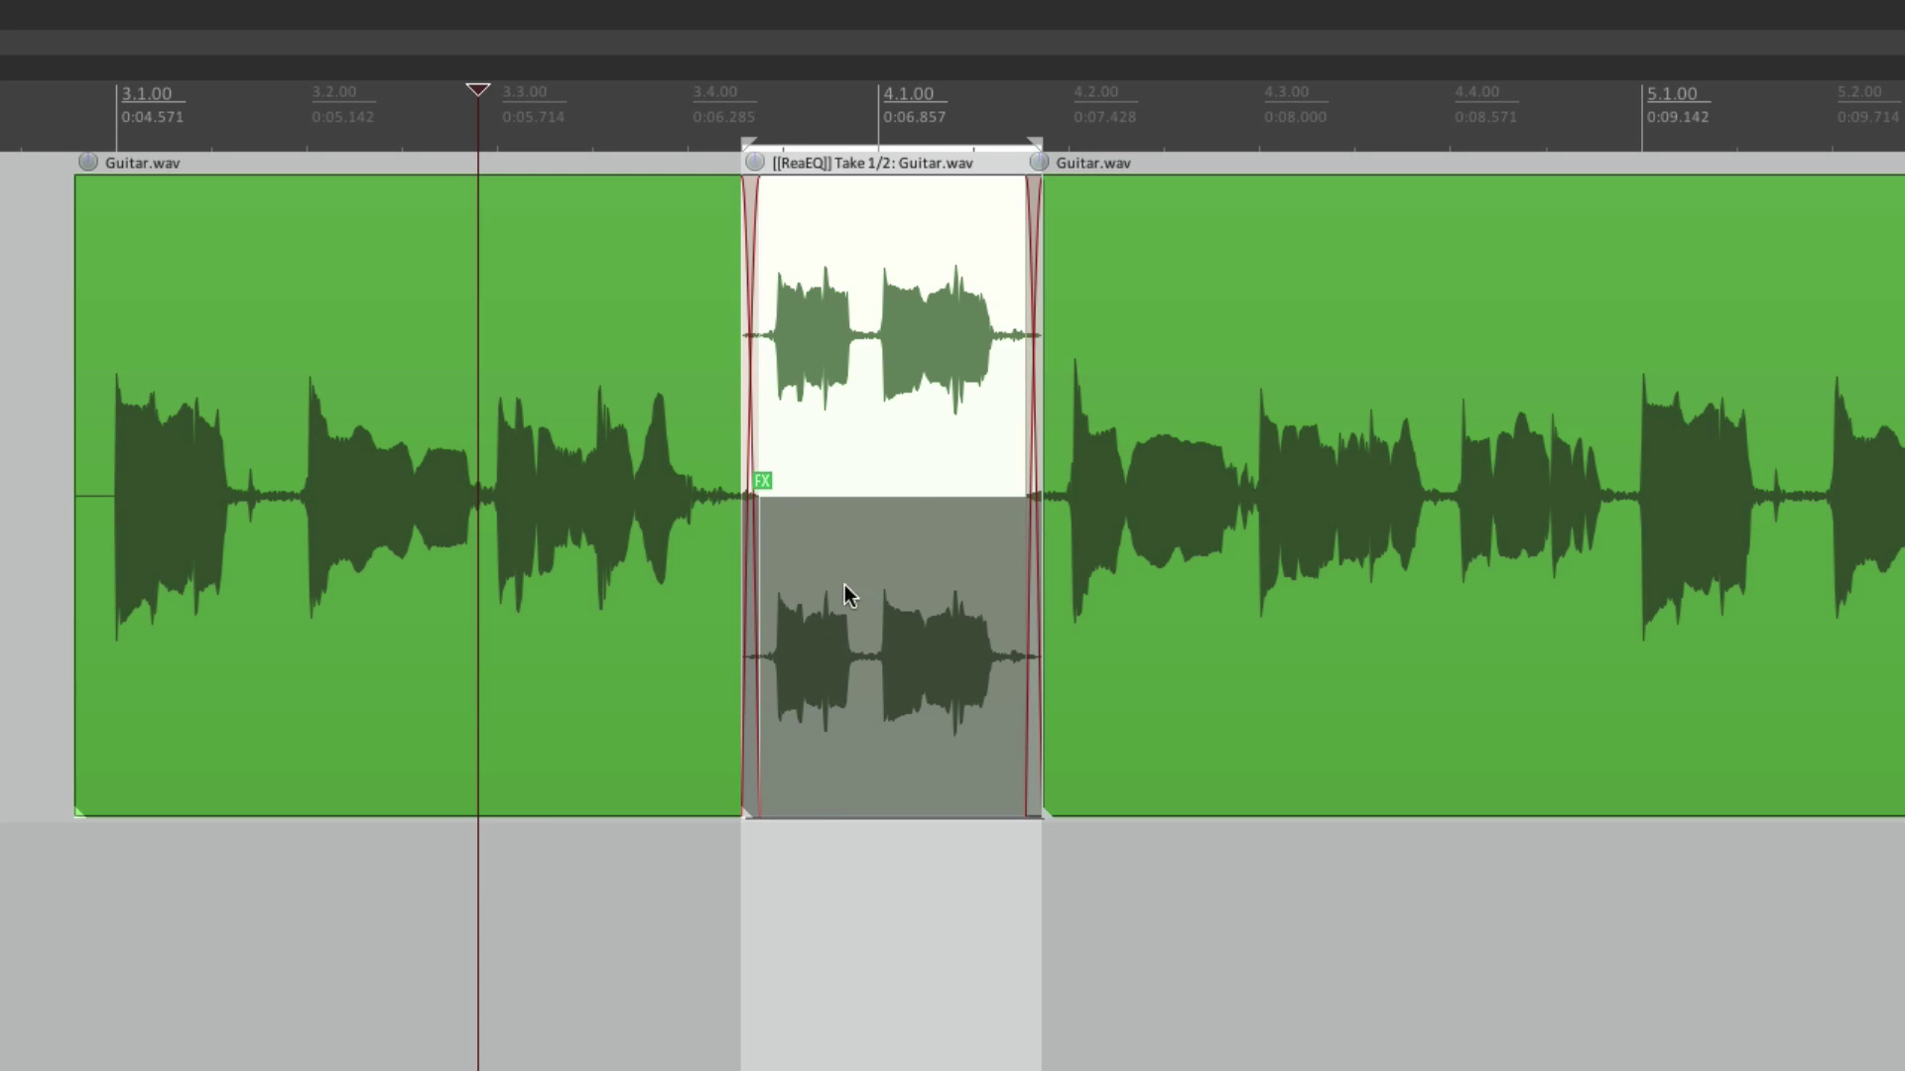
Activate the rendered second take and play it from before the section.
left_click(873, 585)
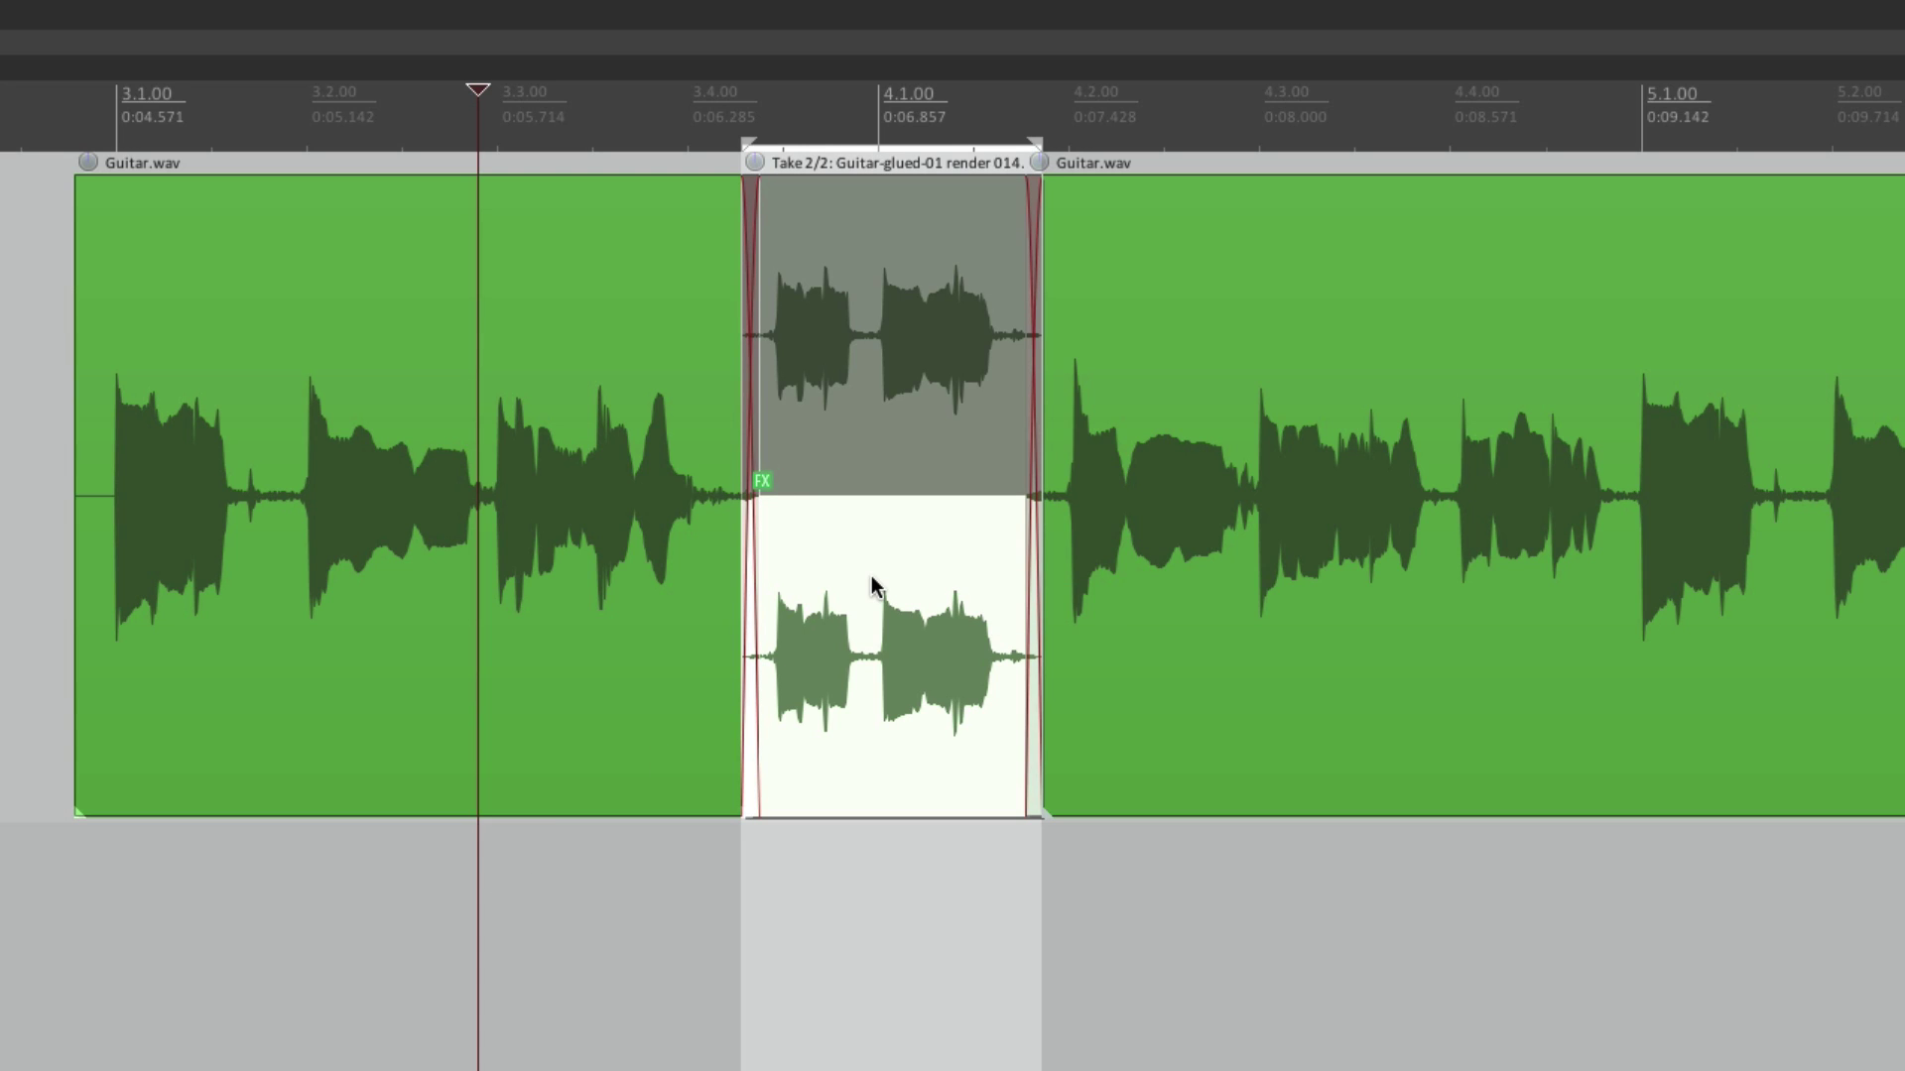
left_click(470, 893)
key("space")
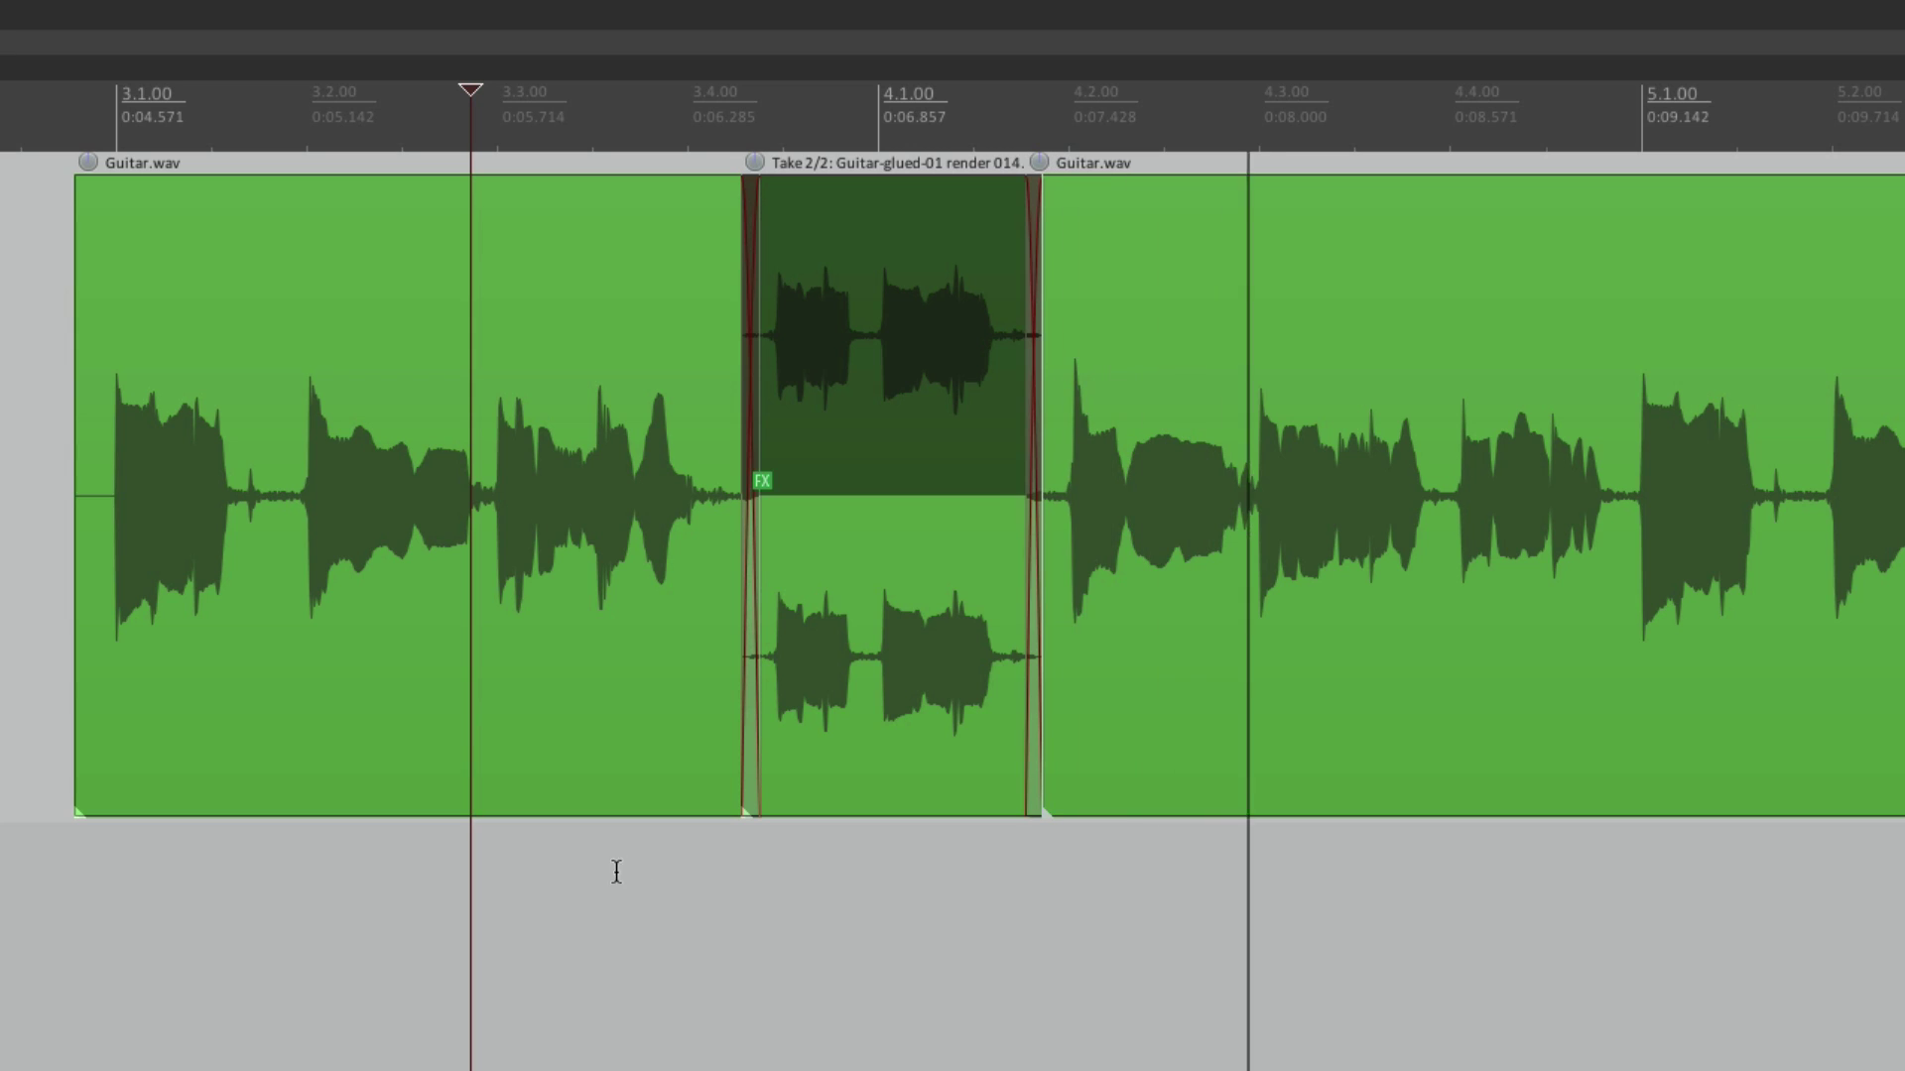
key("space")
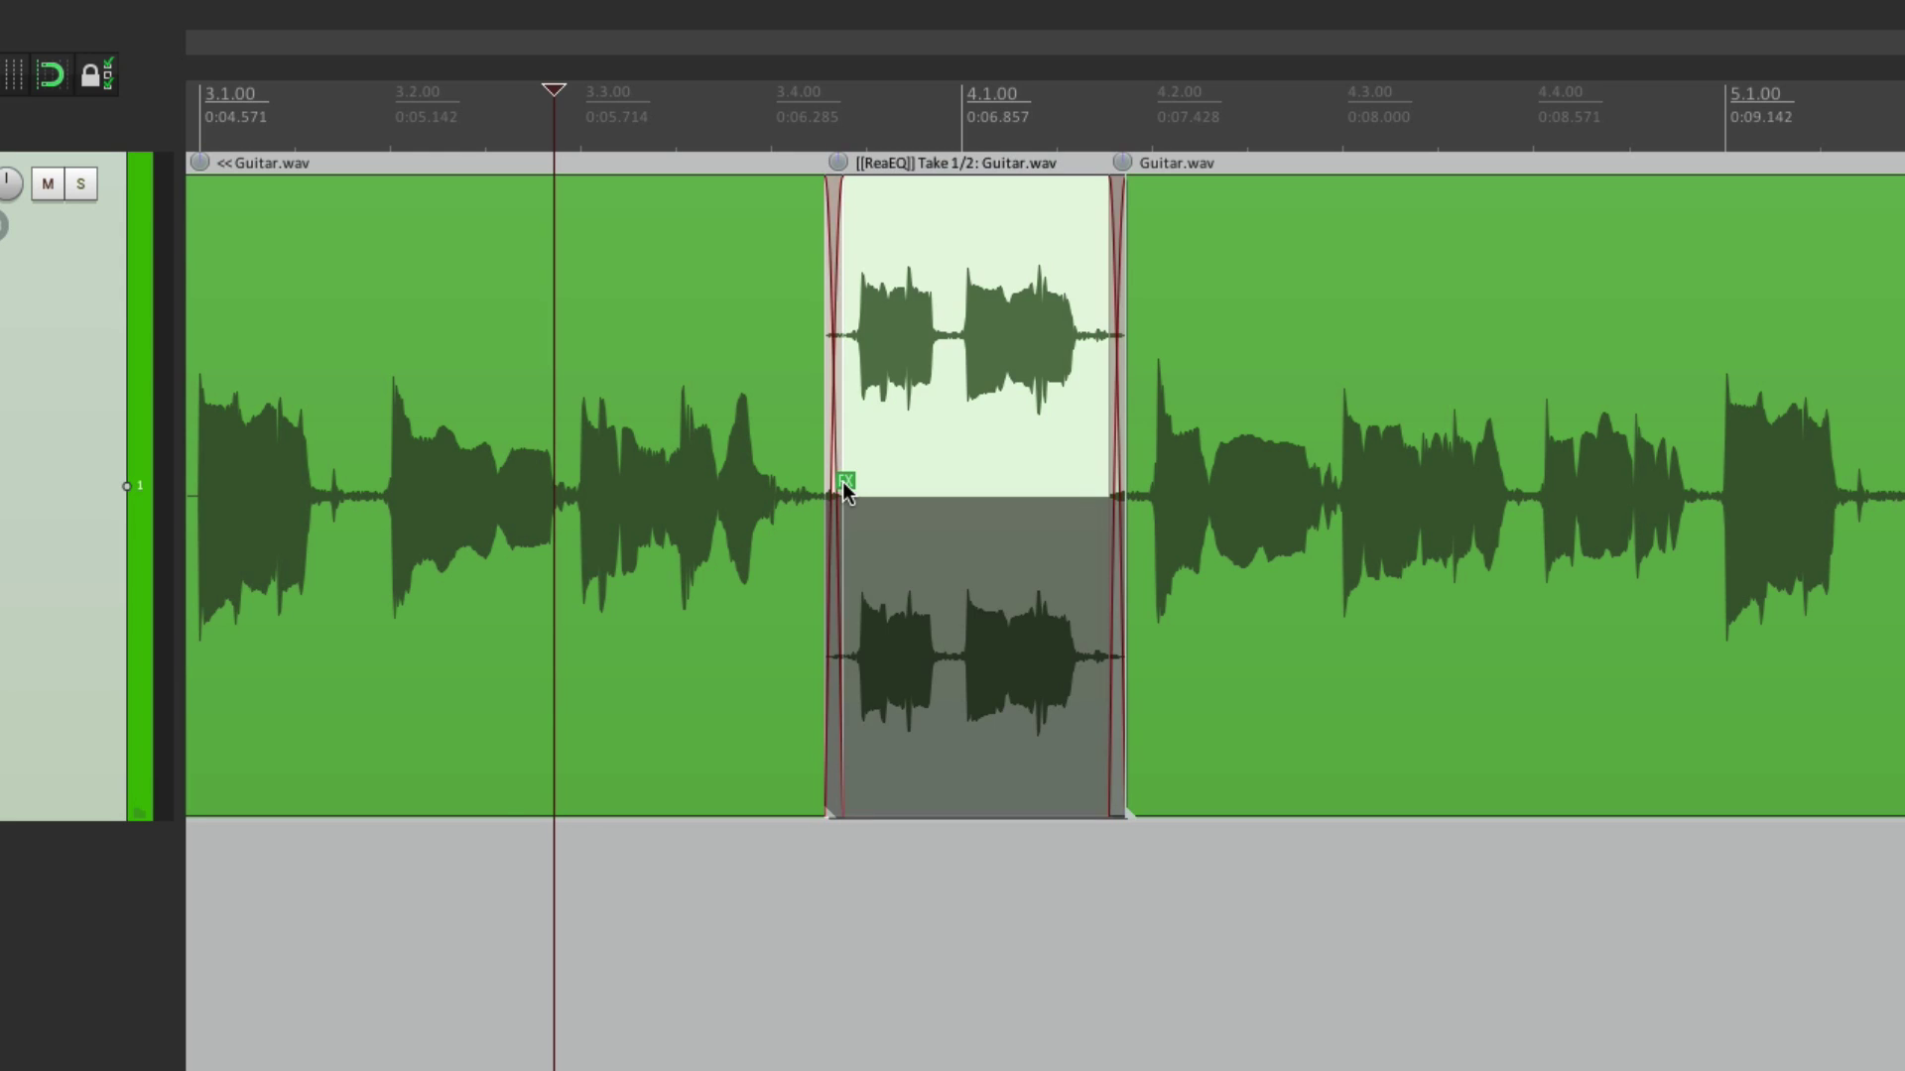
Bring the item's ReaEQ online and copy it to the Guitar track's FX chain, bypassed.
left_click(844, 483)
left_click(853, 376)
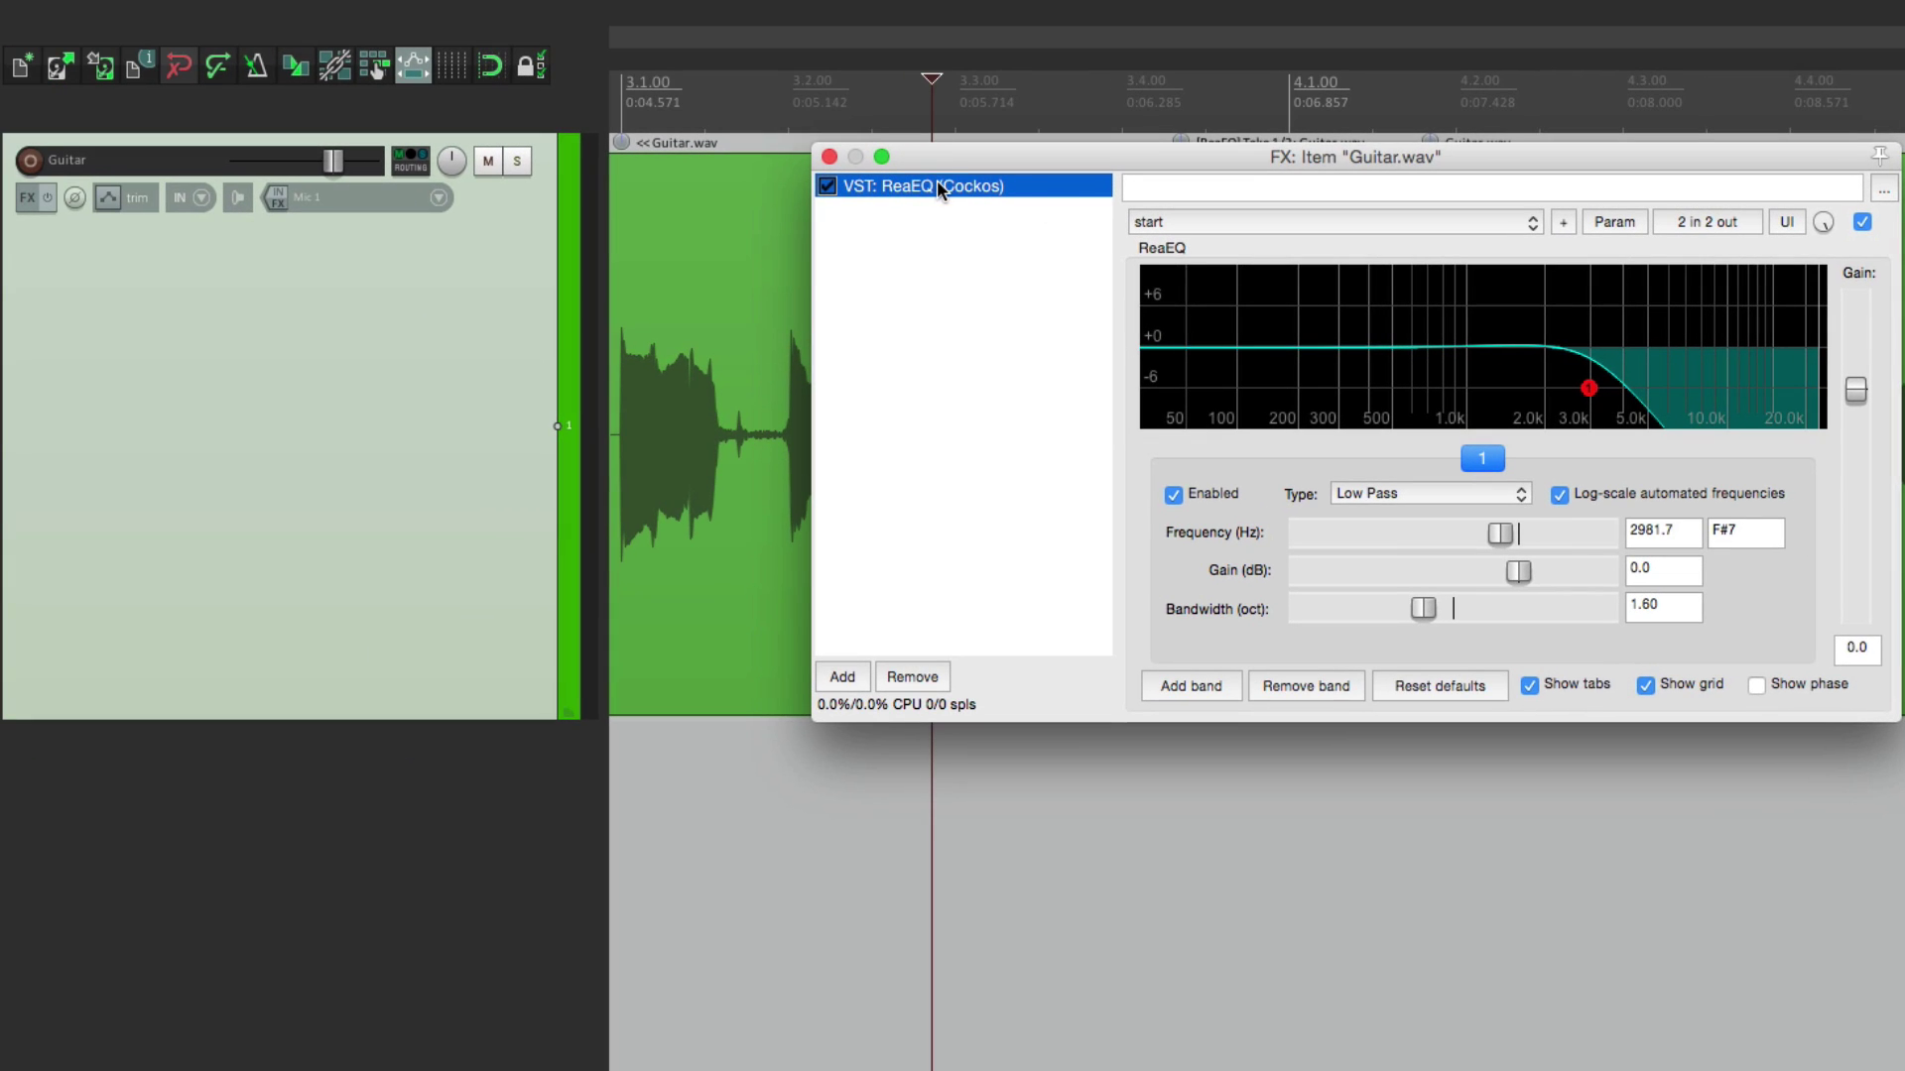
left_click_drag(936, 186, 489, 361)
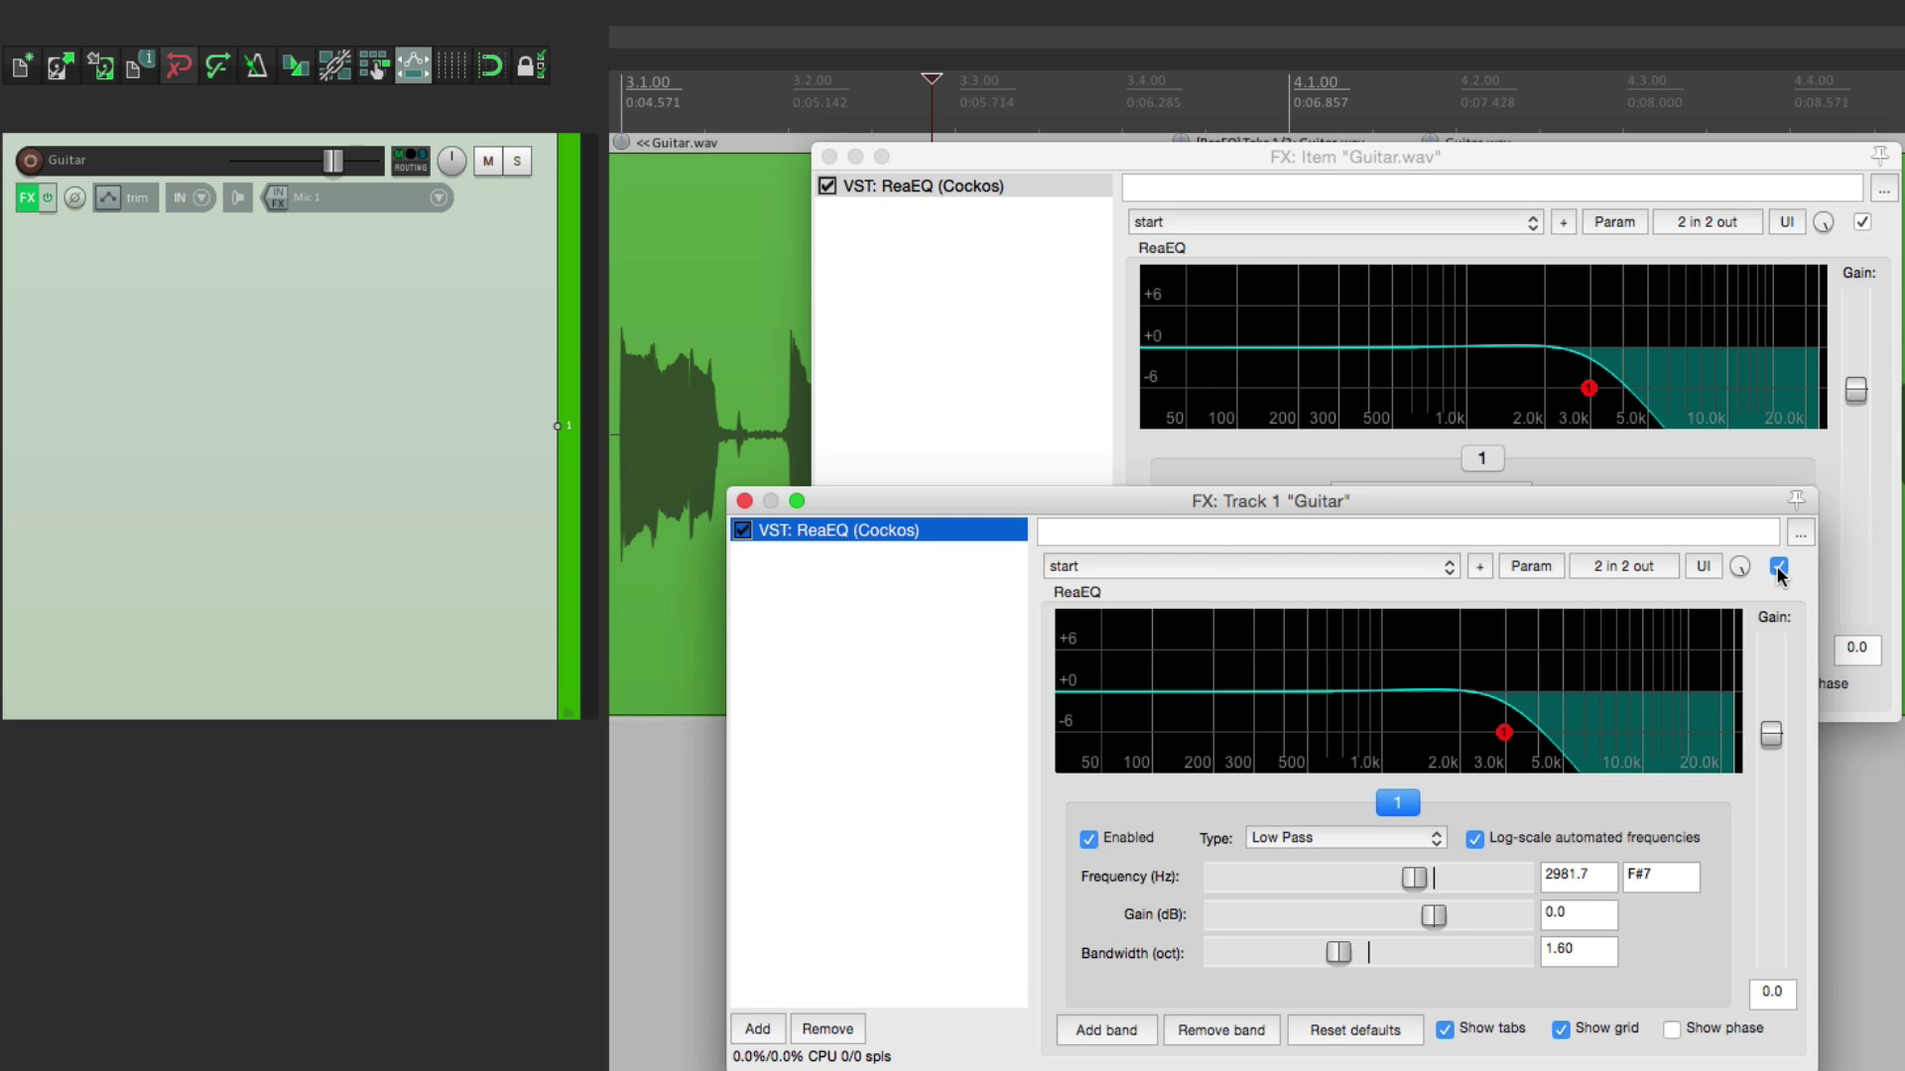
left_click(745, 501)
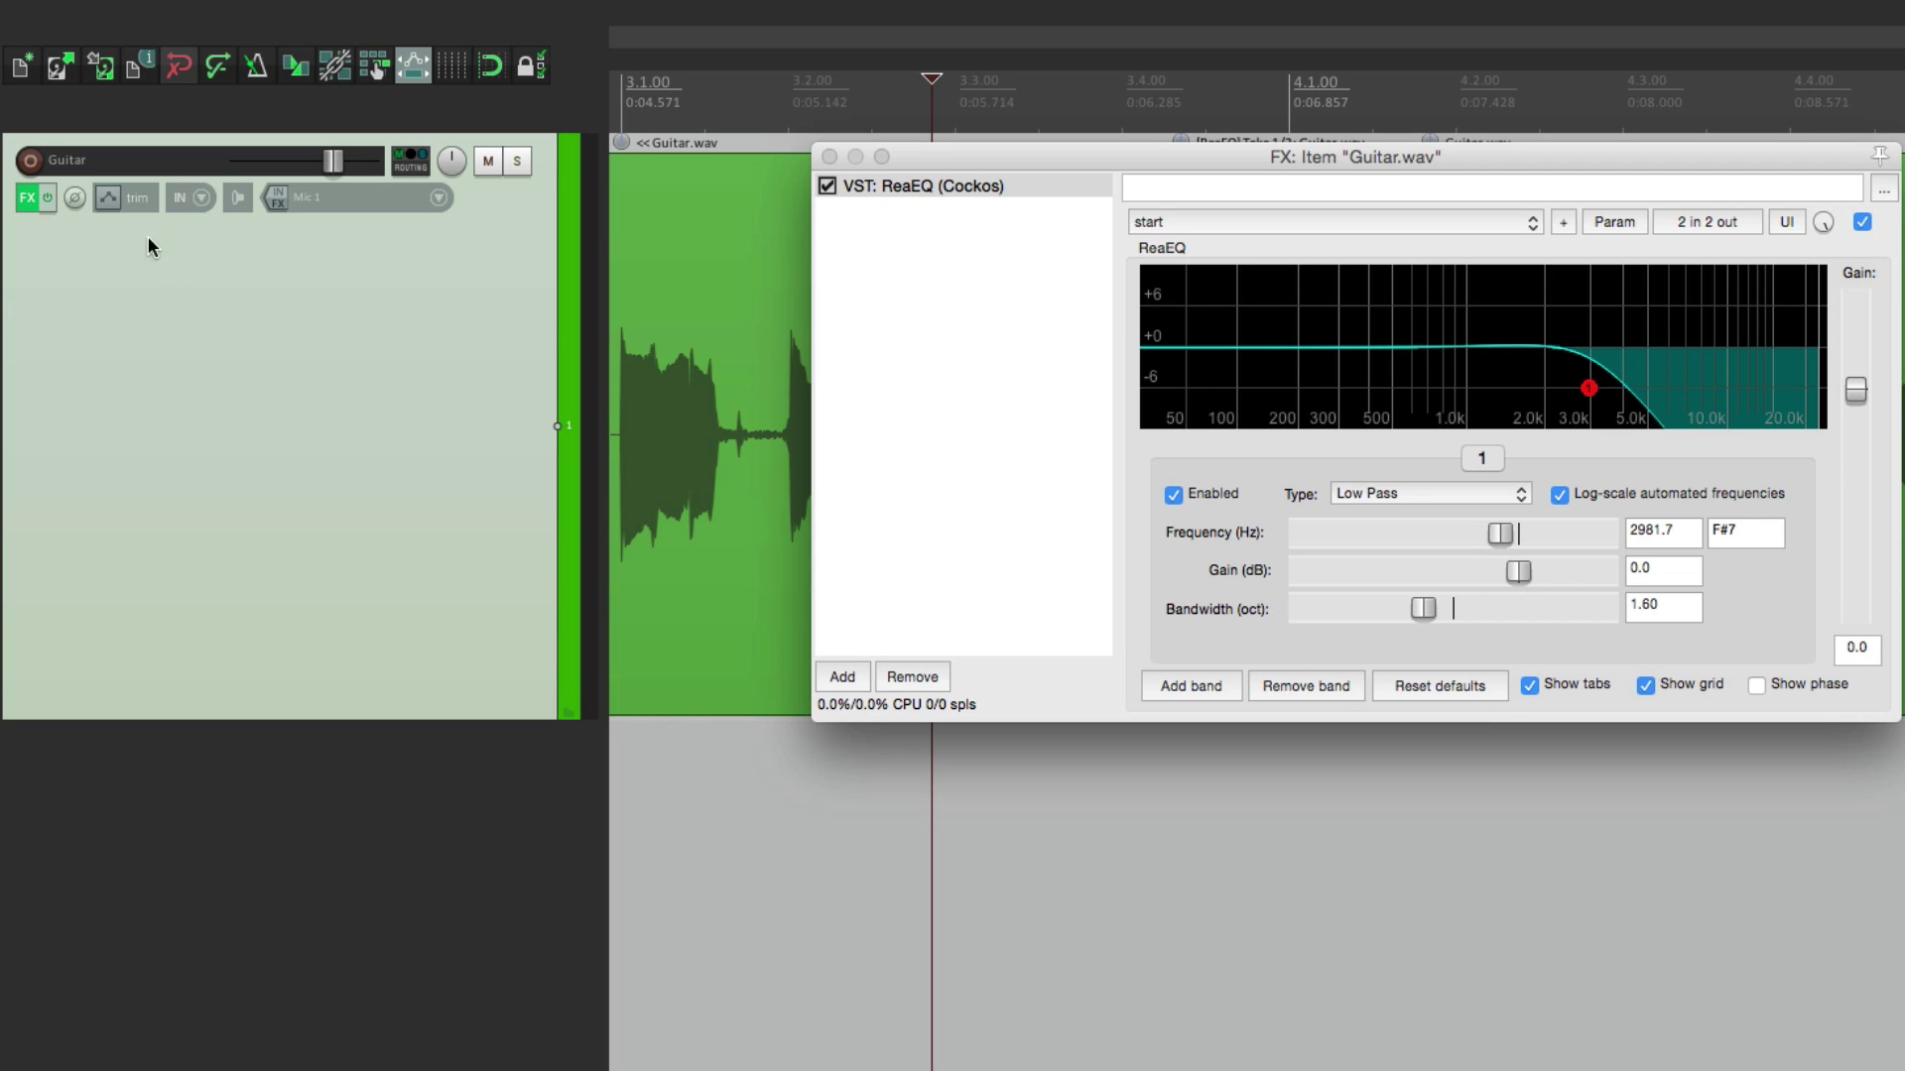
left_click(51, 200)
Set the item's ReaEQ offline again and close the item FX window.
left_click(899, 186)
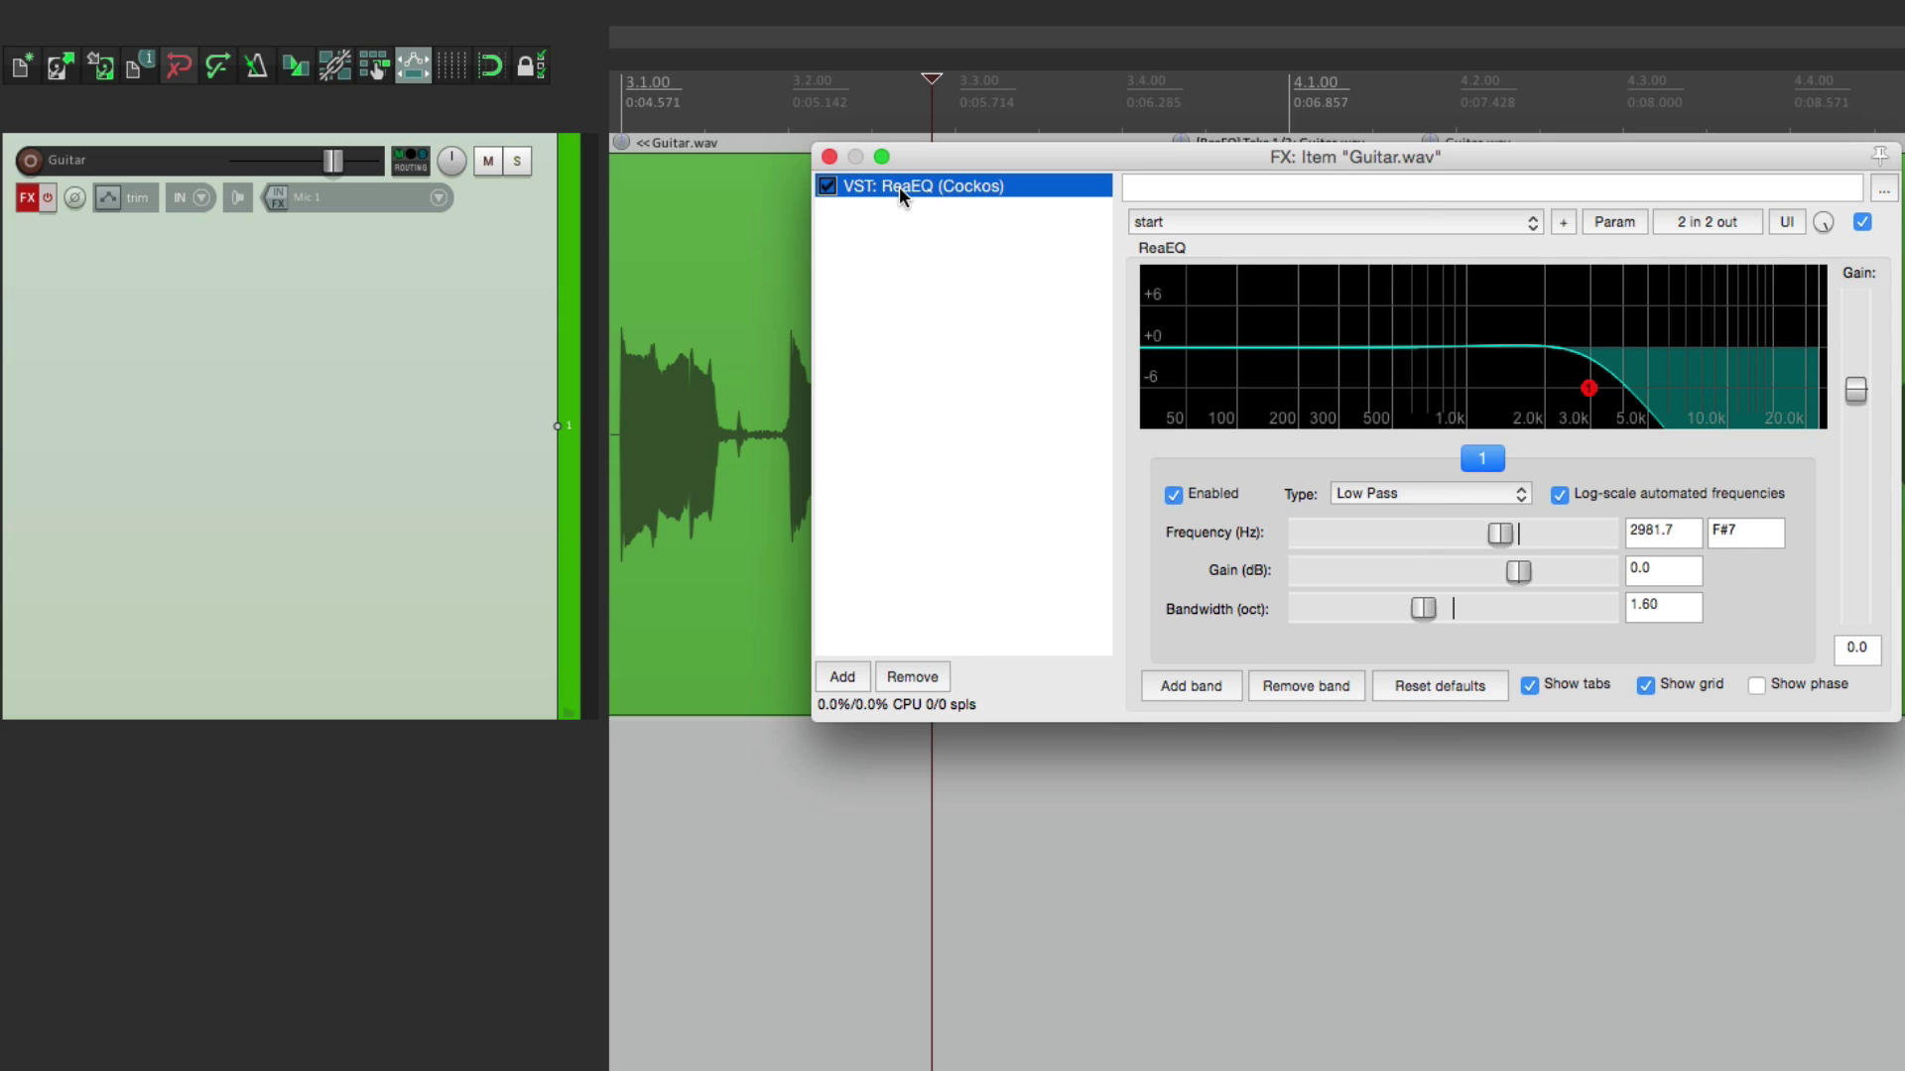
right_click(899, 187)
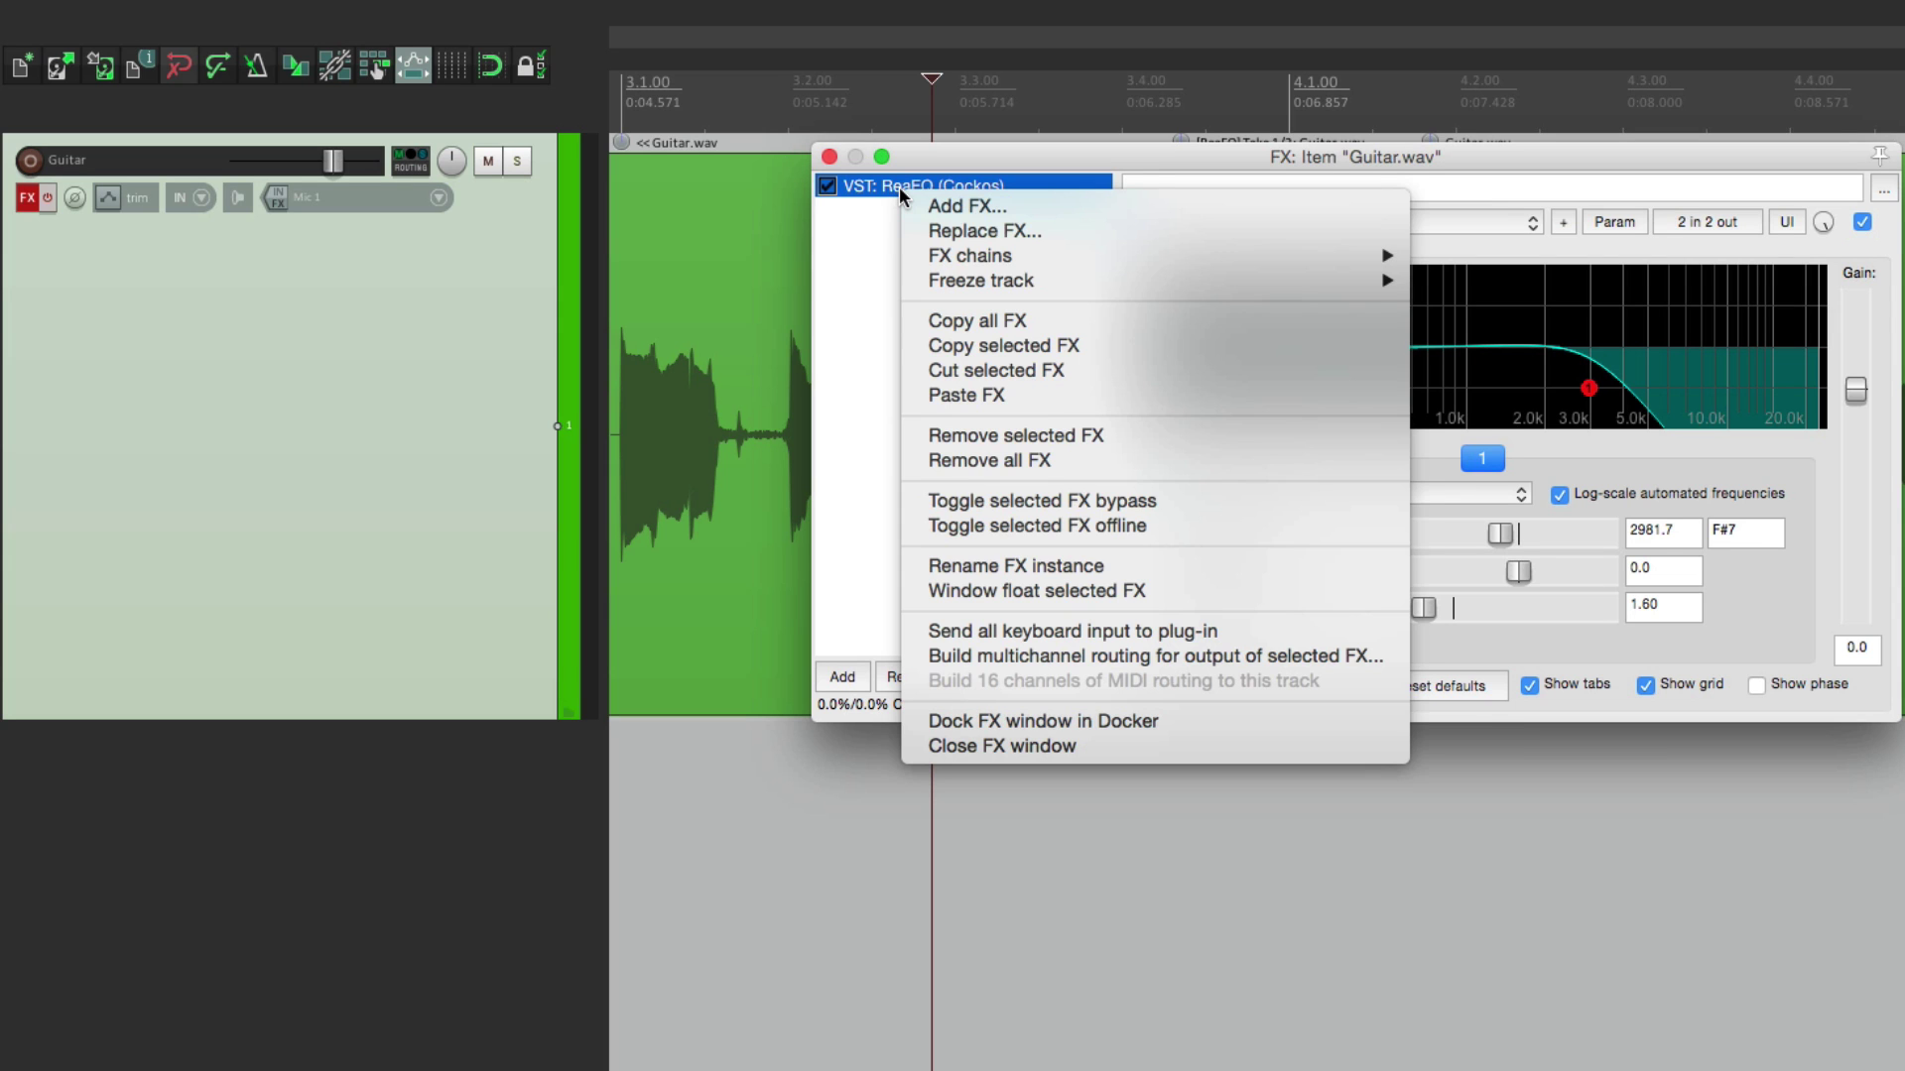
left_click(929, 526)
left_click(829, 157)
left_click(995, 870)
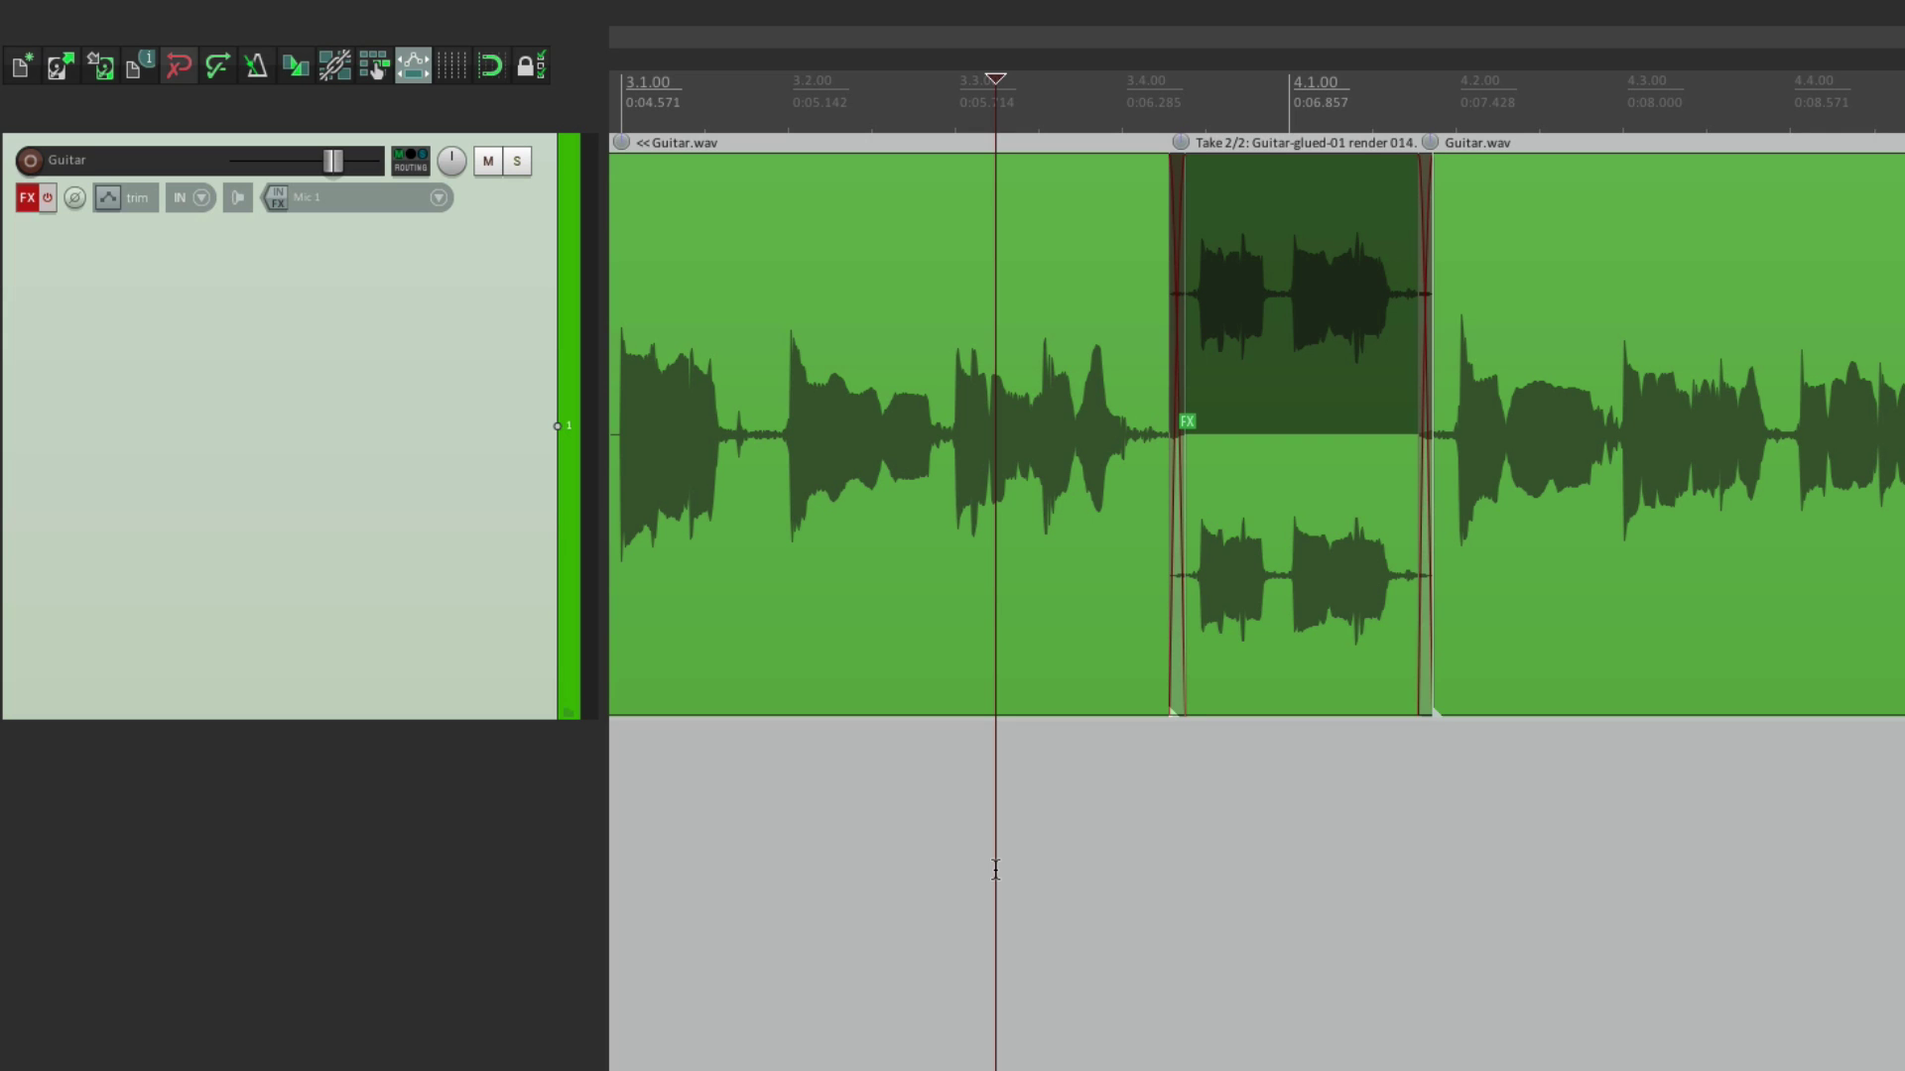
Audition past the middle section, then select the passage near bar 5.1 and split it out.
scroll(1170, 867, "right", 5)
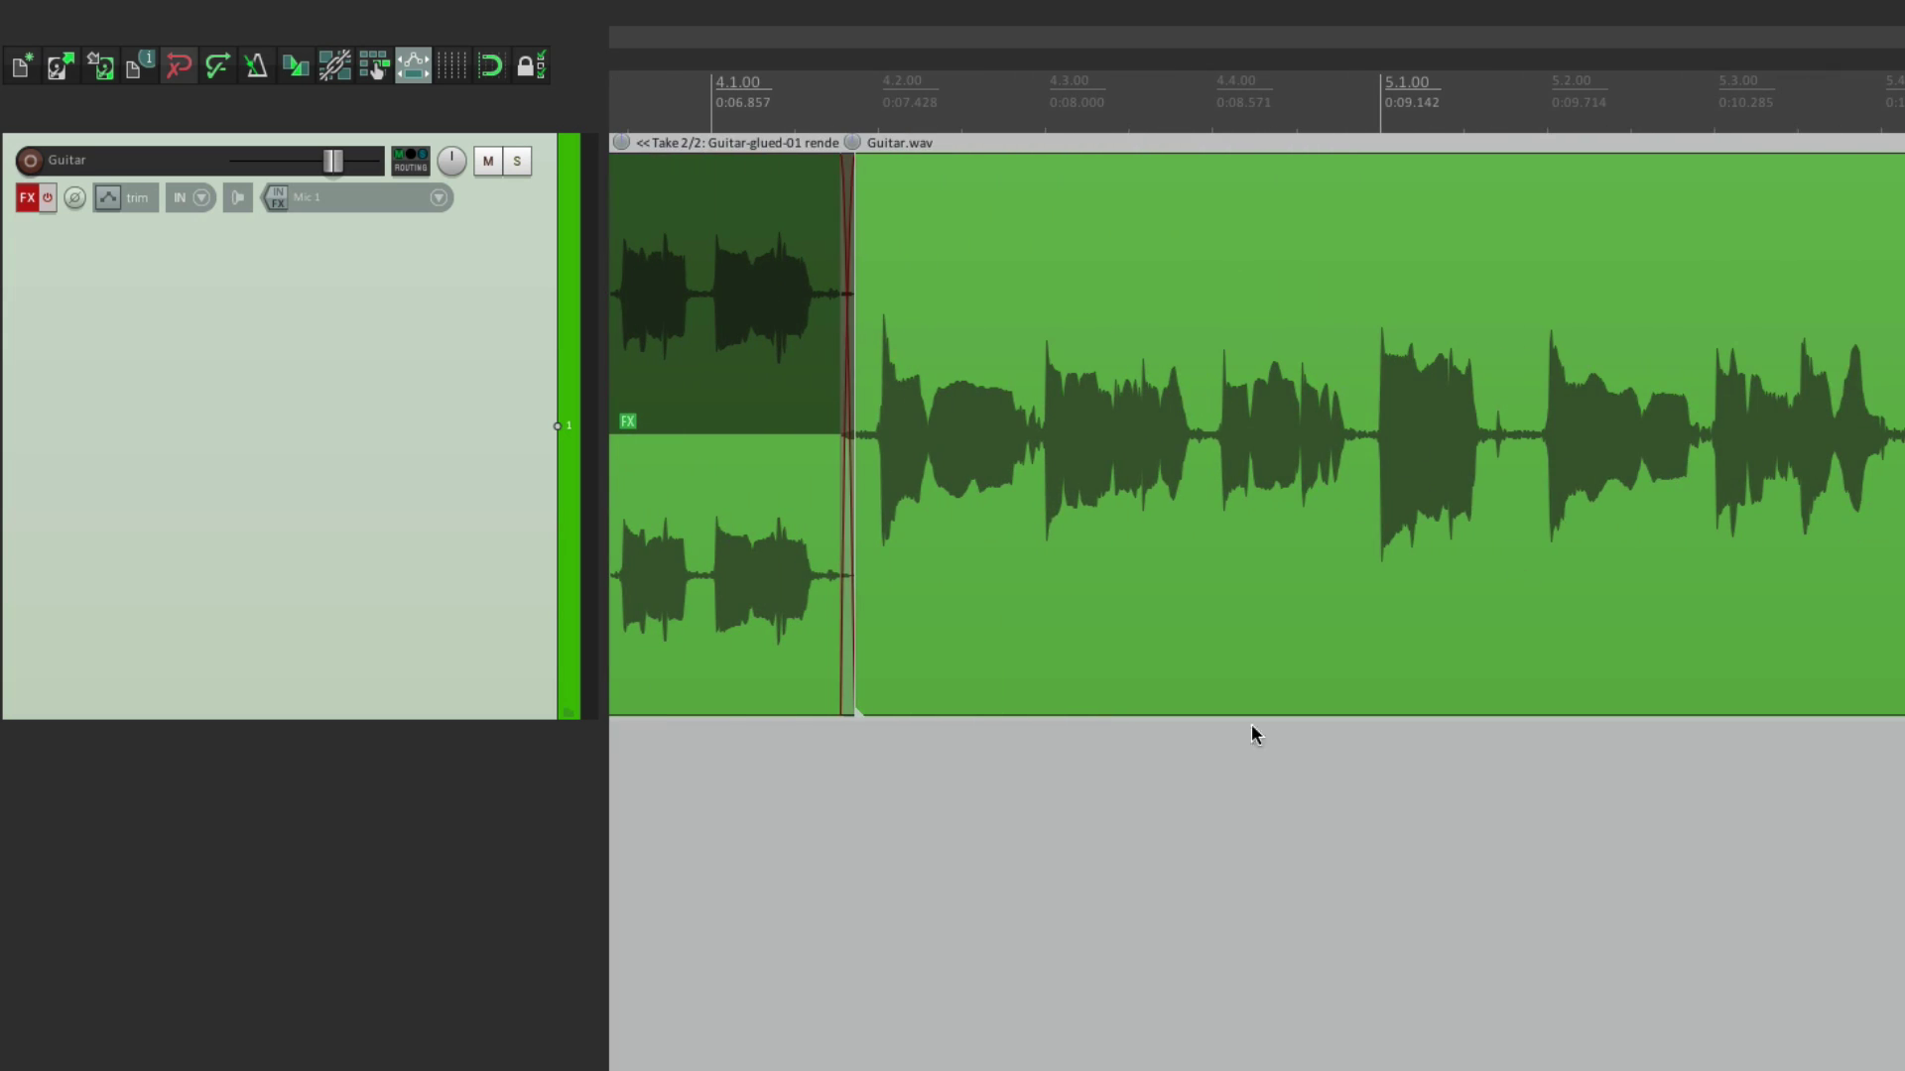
left_click(1189, 839)
key("space")
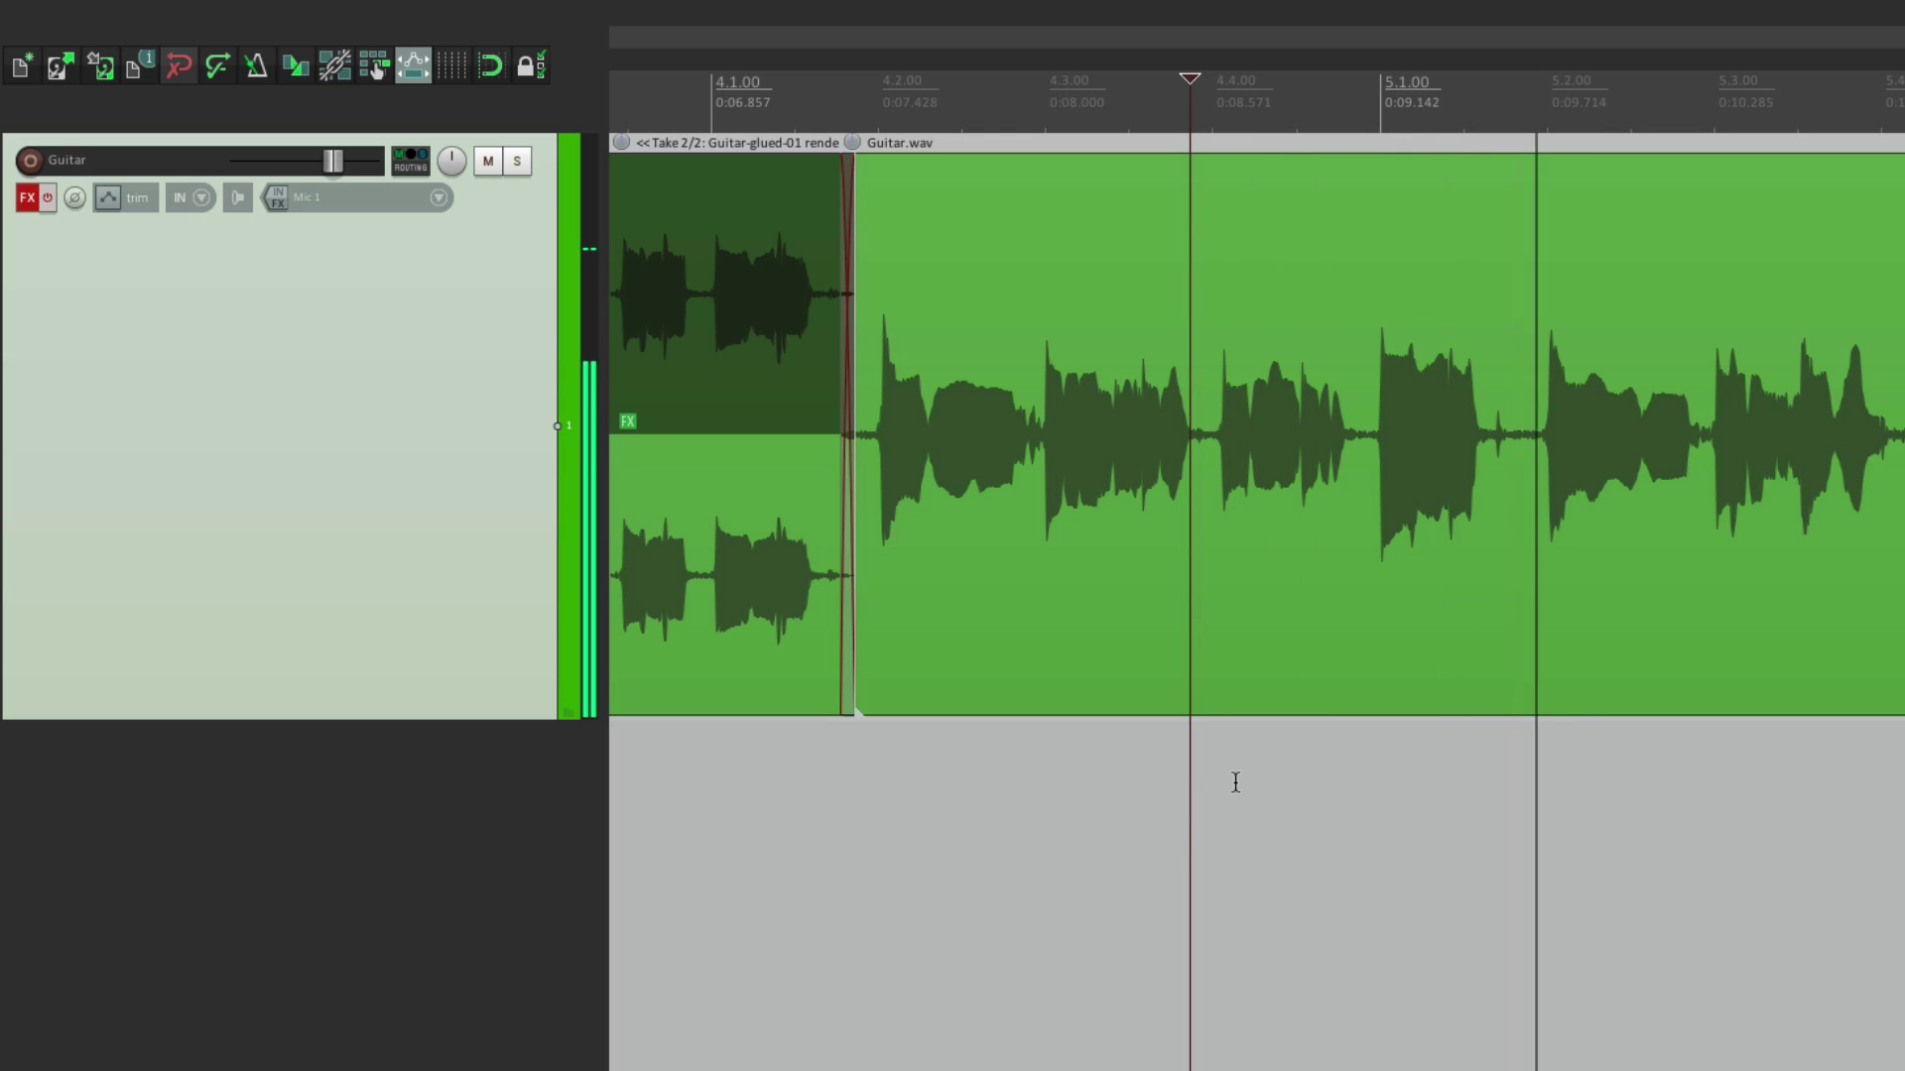
key("space")
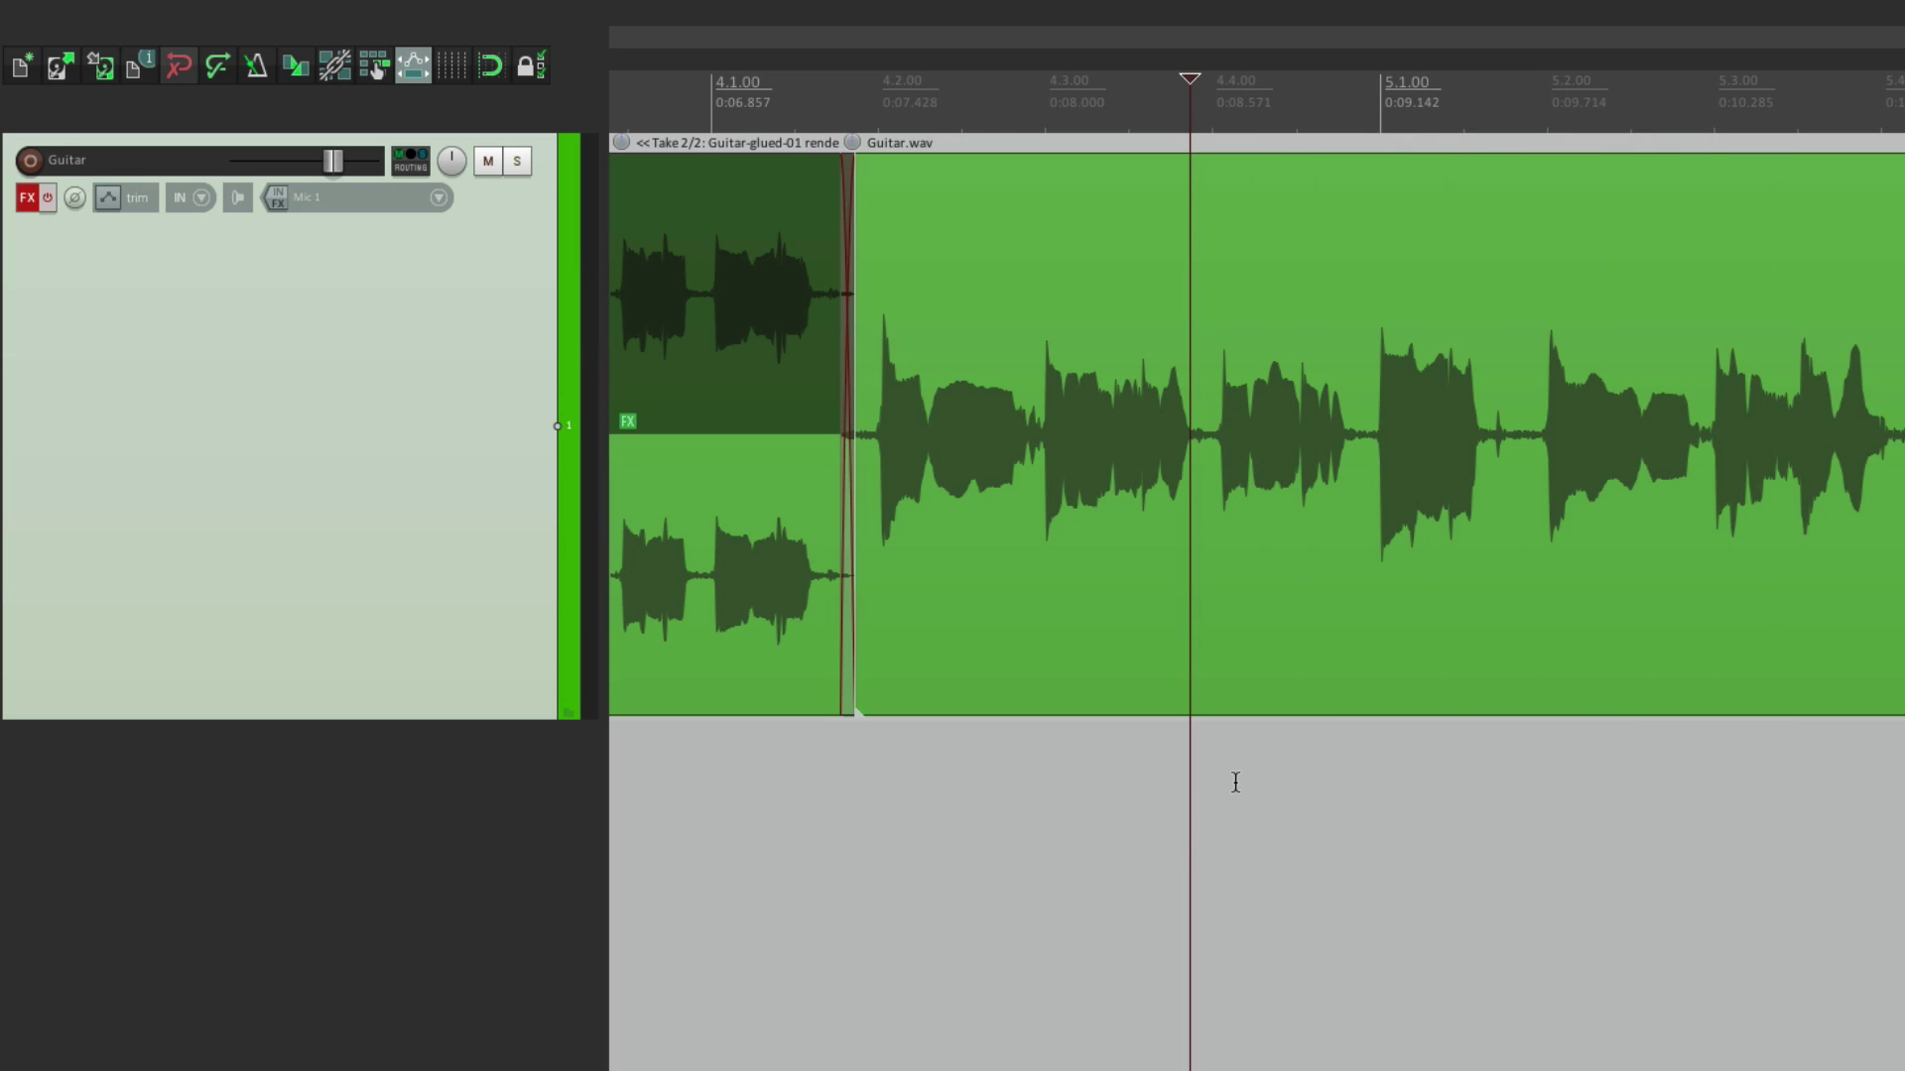
left_click_drag(1357, 350, 1518, 496)
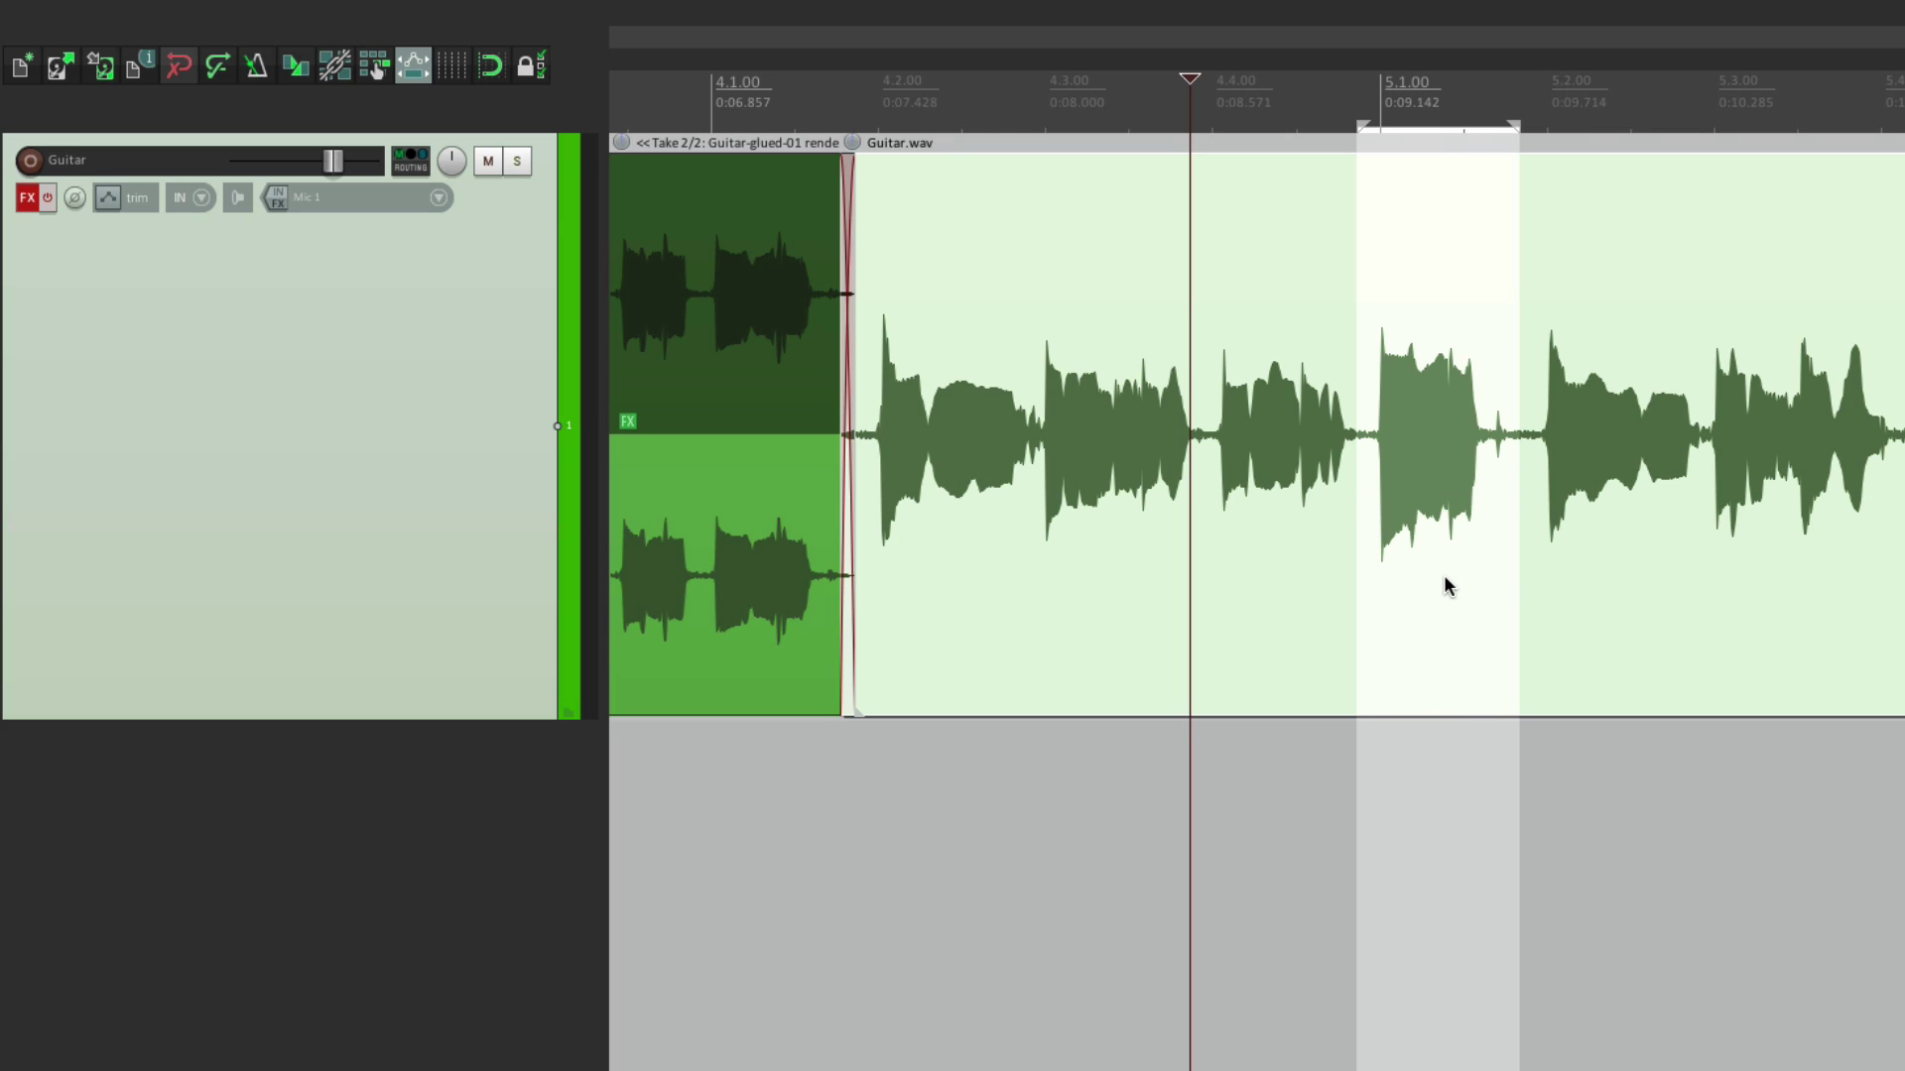
key("s")
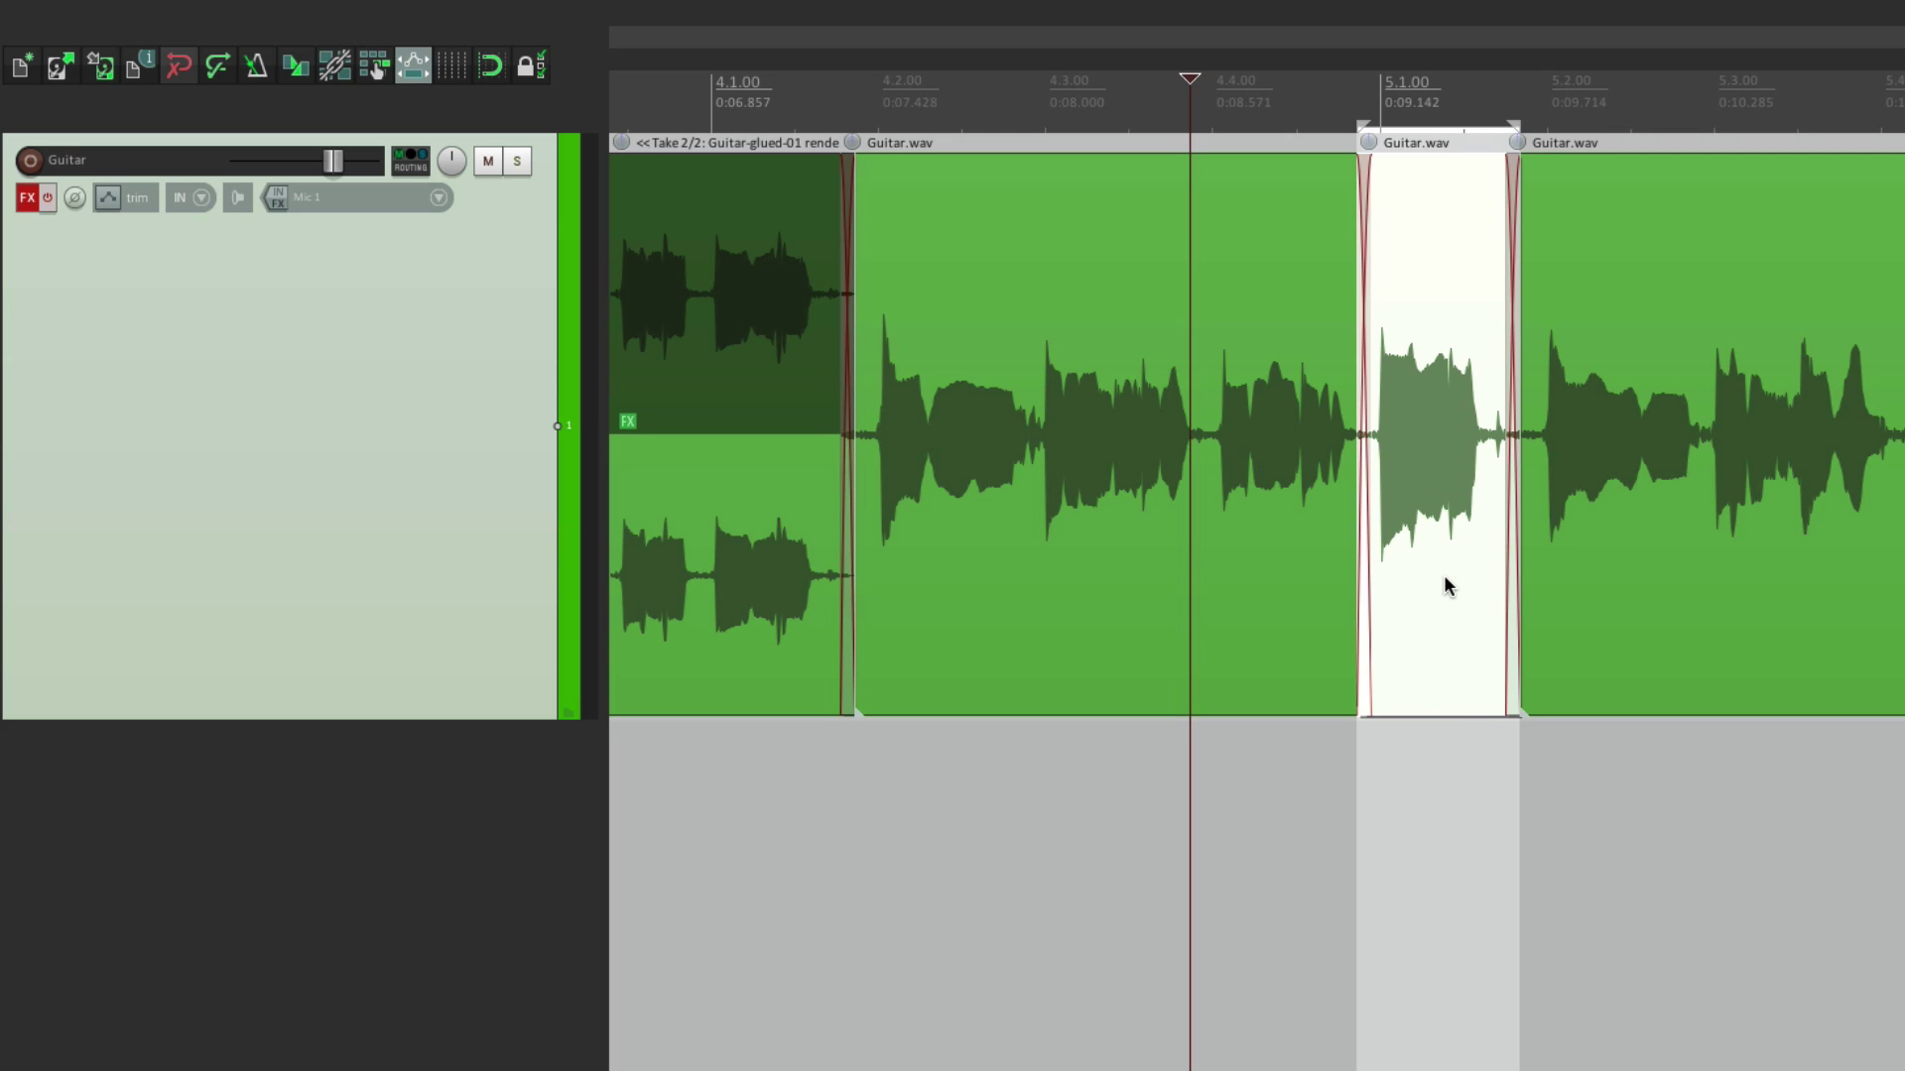
Copy ReaEQ from the Guitar track's FX chain onto the newly split guitar piece and audition it.
left_click(29, 198)
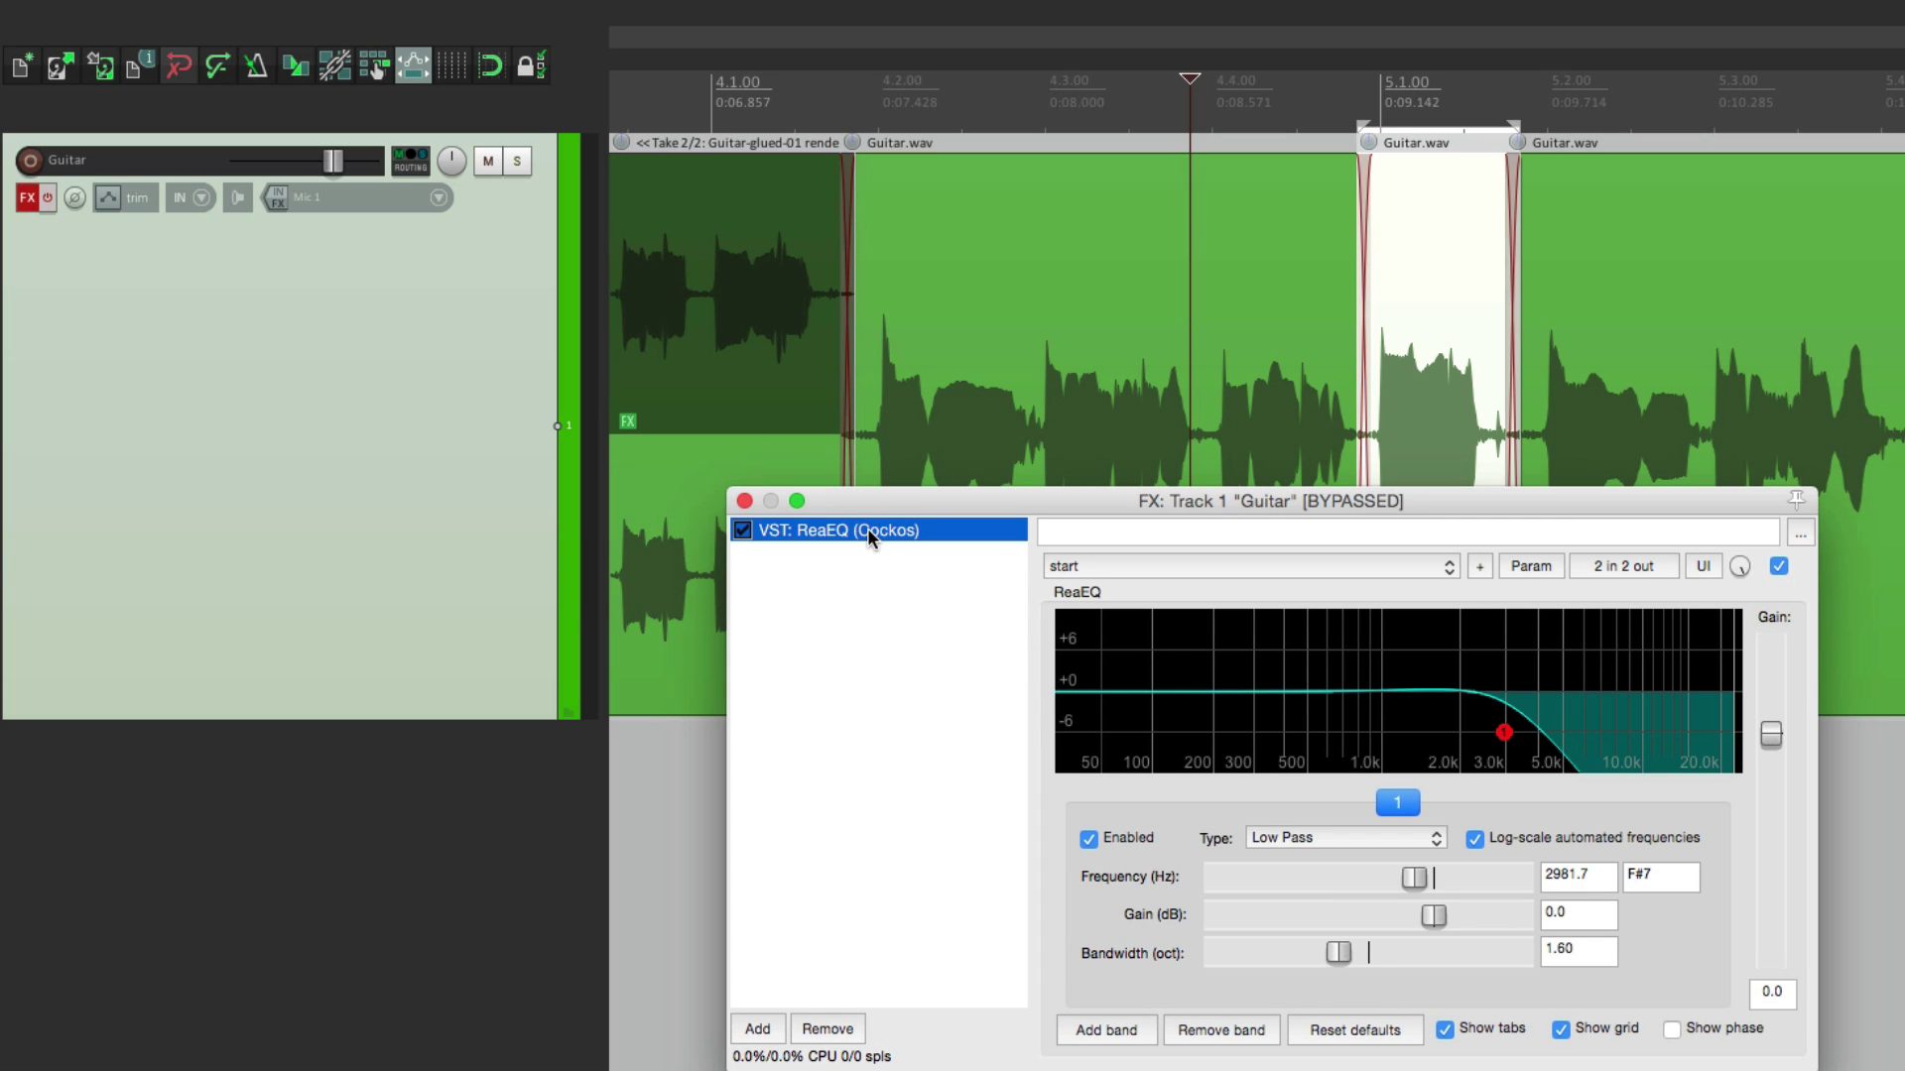
left_click_drag(875, 533, 1425, 433)
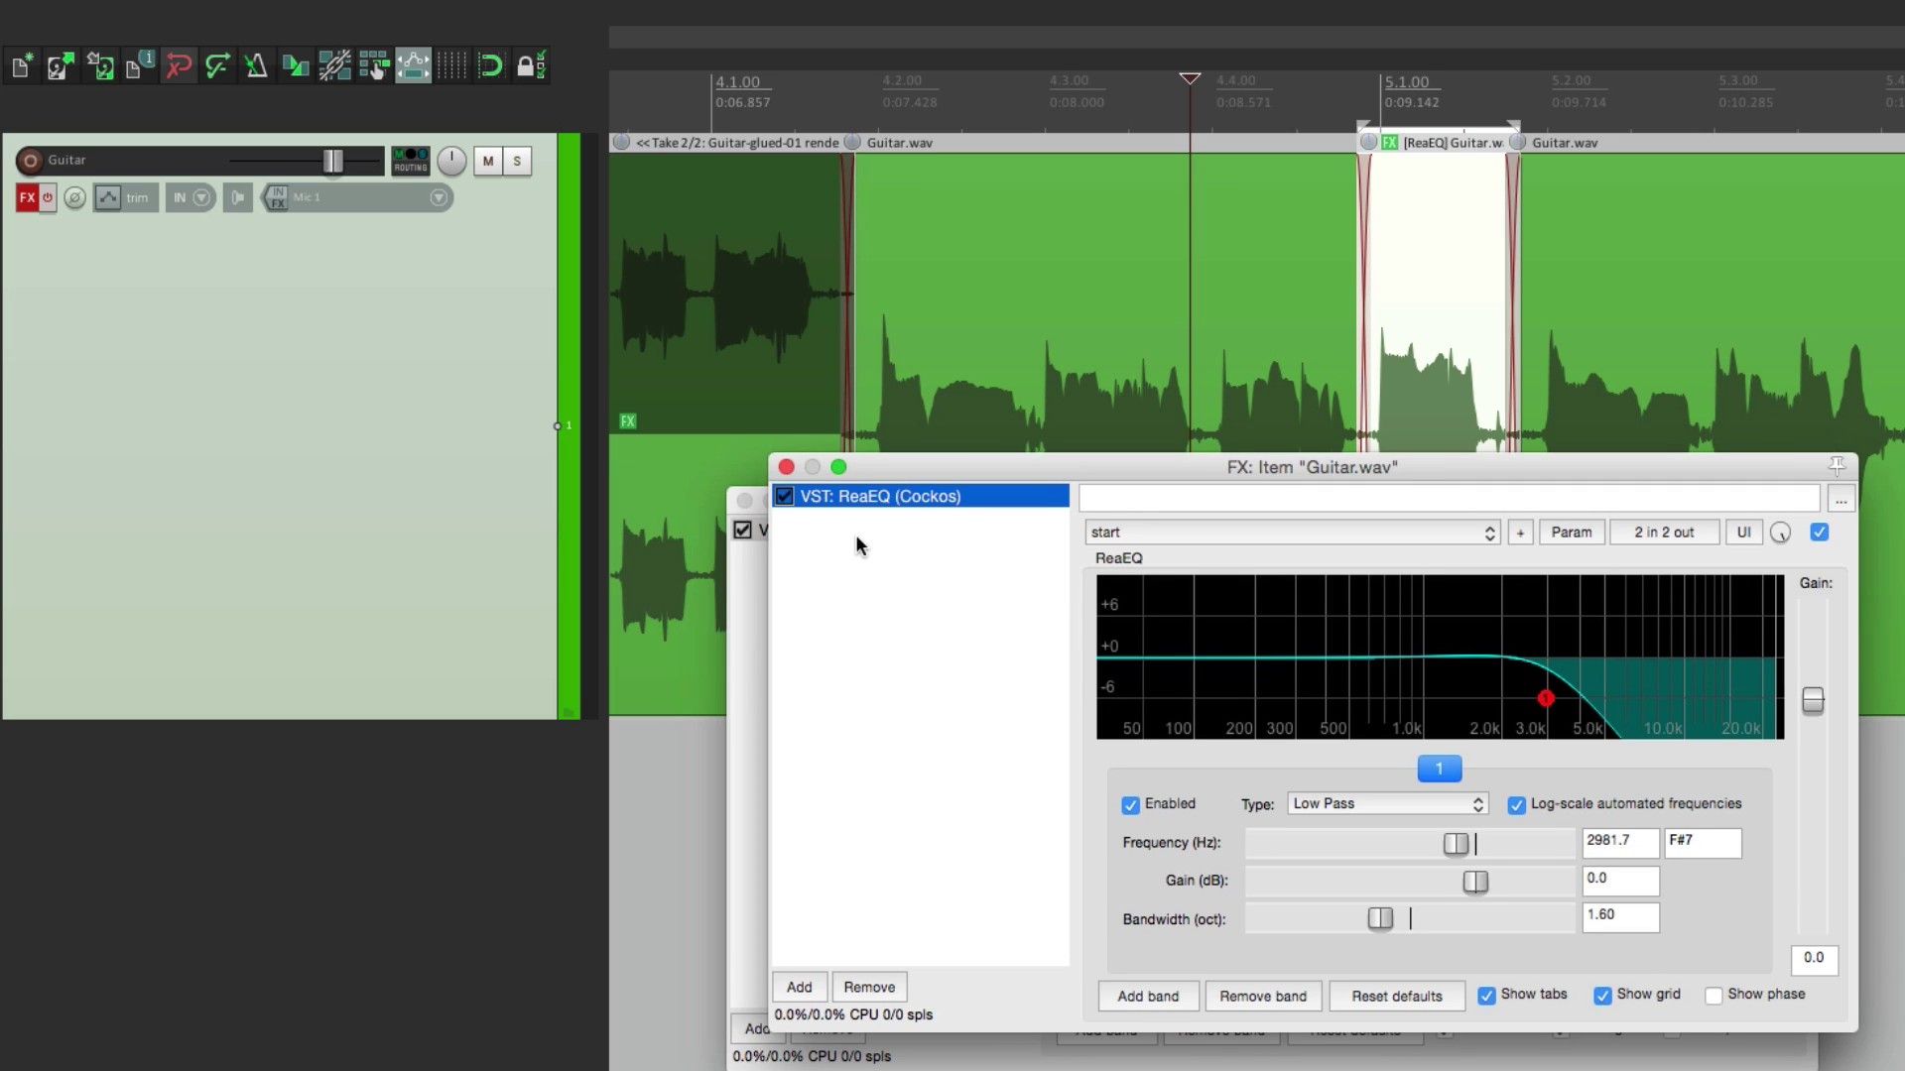
left_click_drag(863, 469, 333, 349)
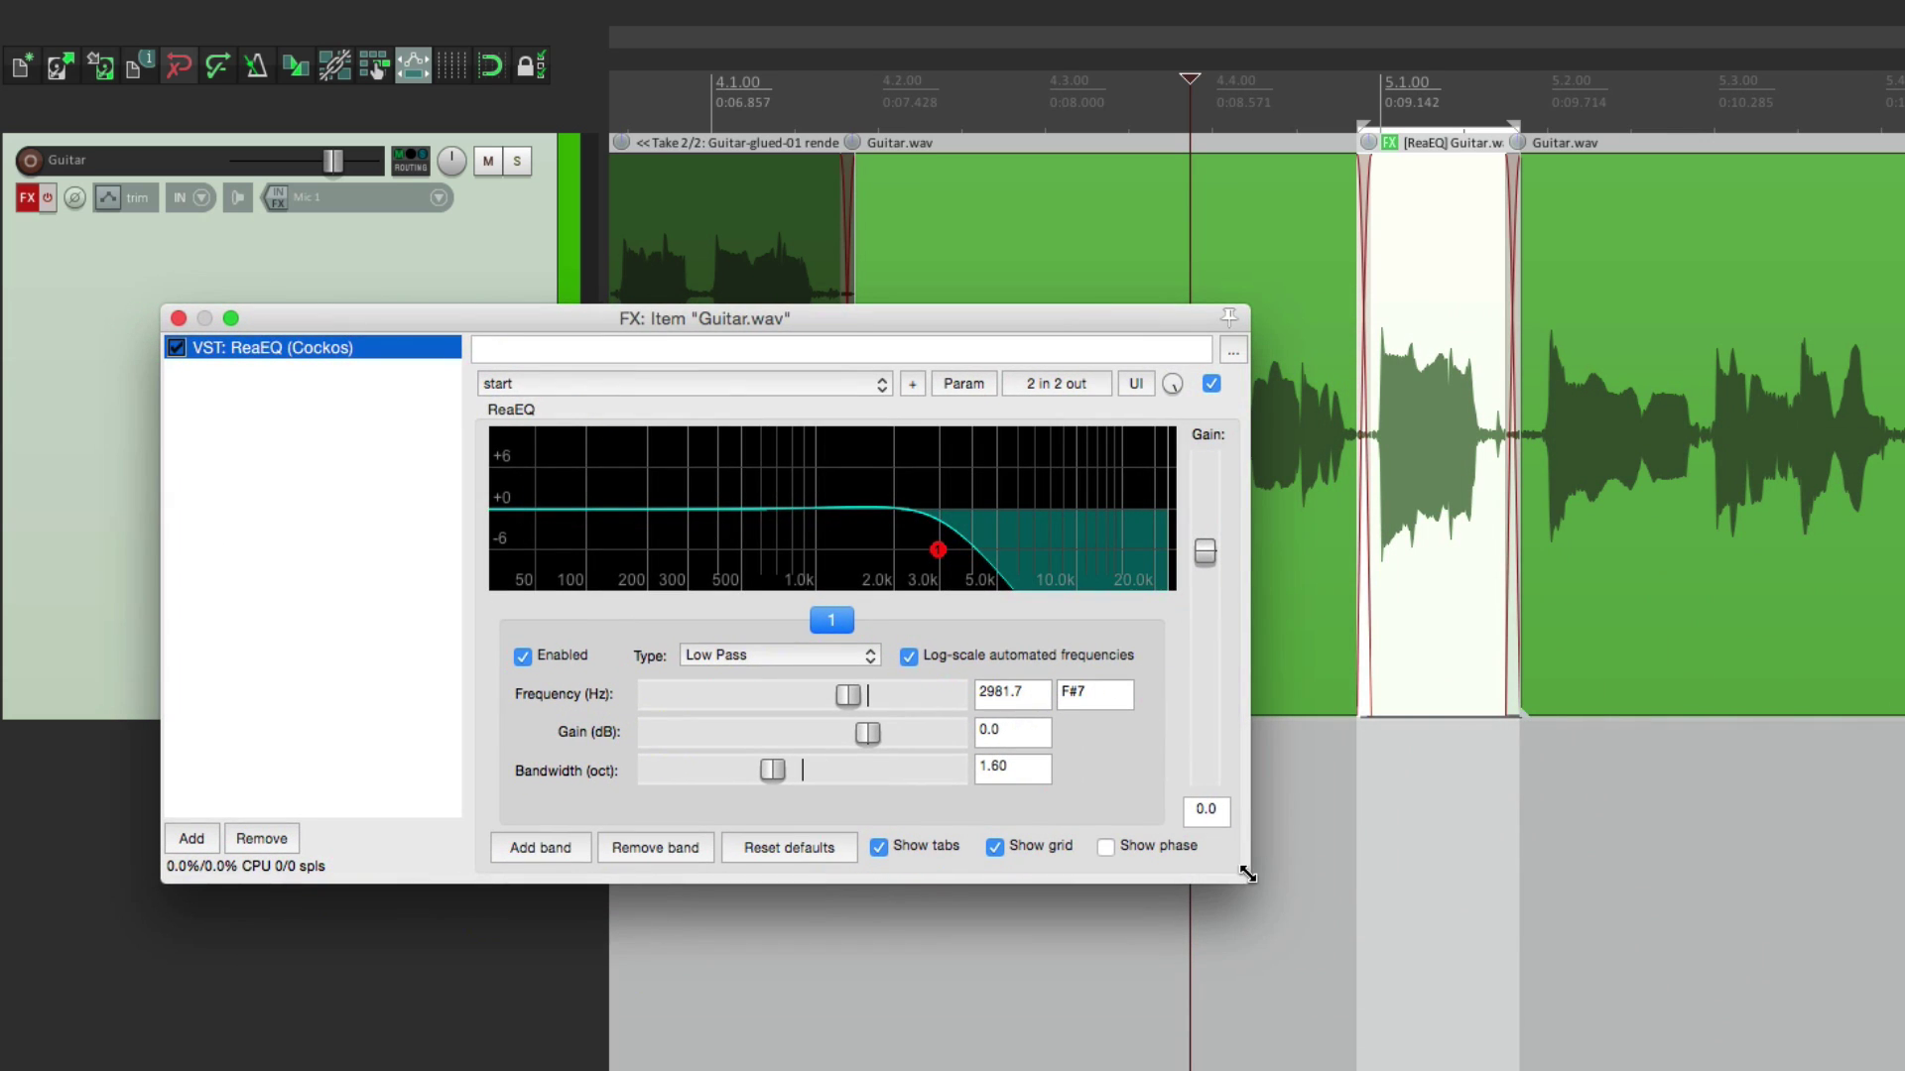
left_click(1203, 957)
key("space")
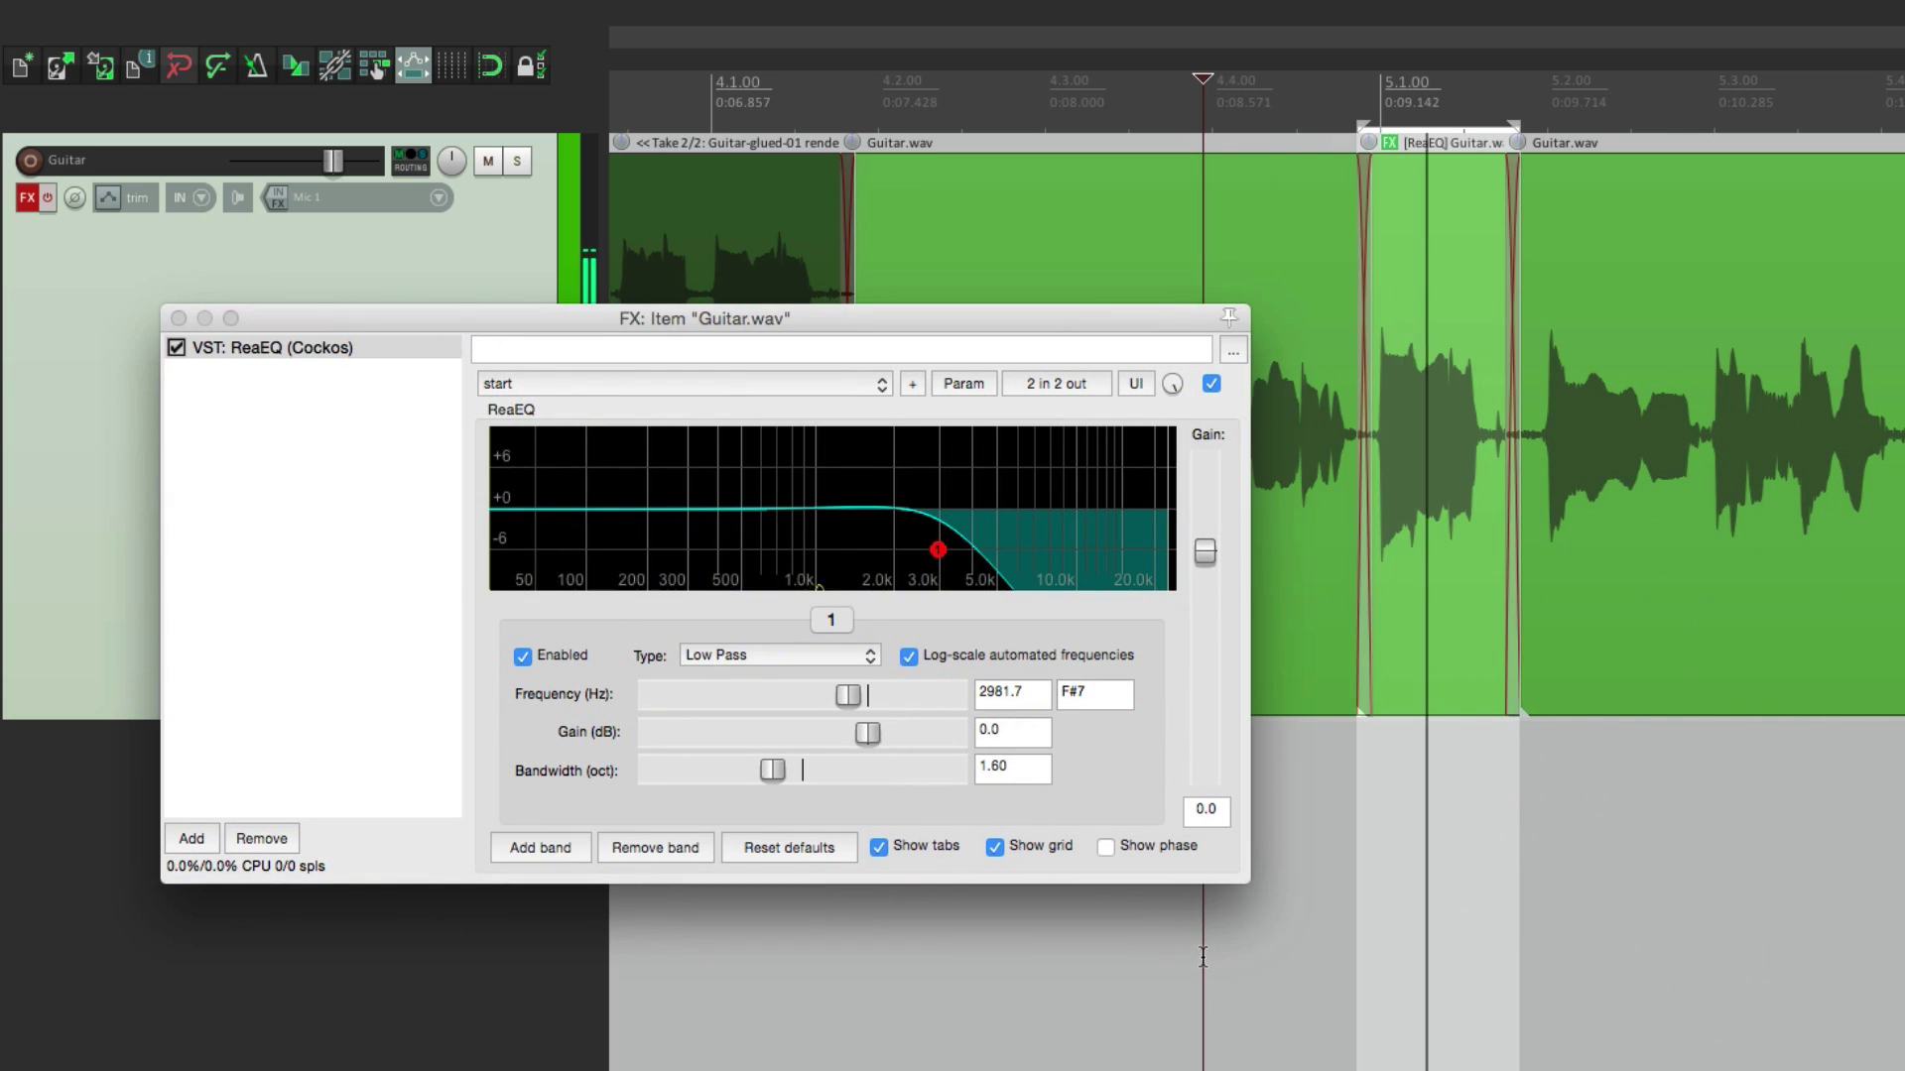
key("space")
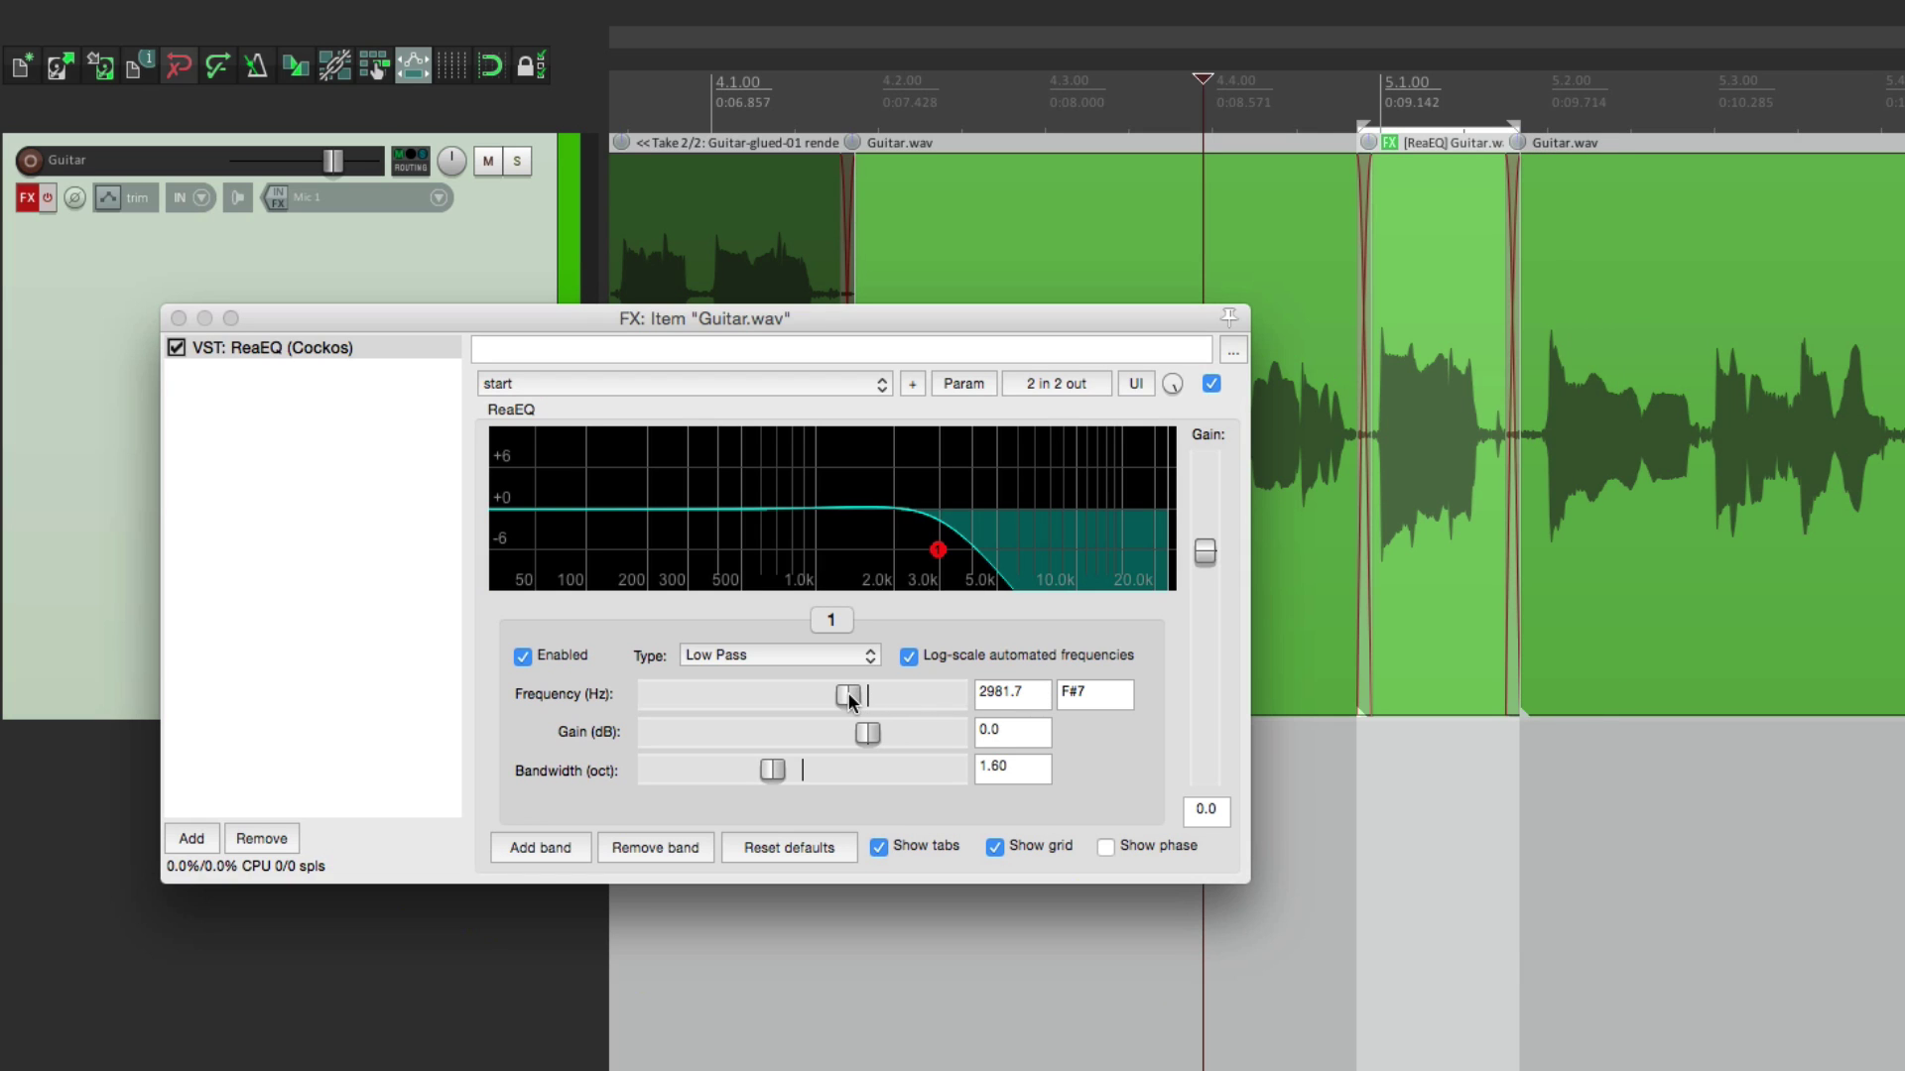
Tune the item's low-pass cutoff, trying 1485.8 Hz, then settling on 2267.4 Hz while listening.
left_click_drag(848, 692, 814, 693)
left_click(1168, 931)
key("space")
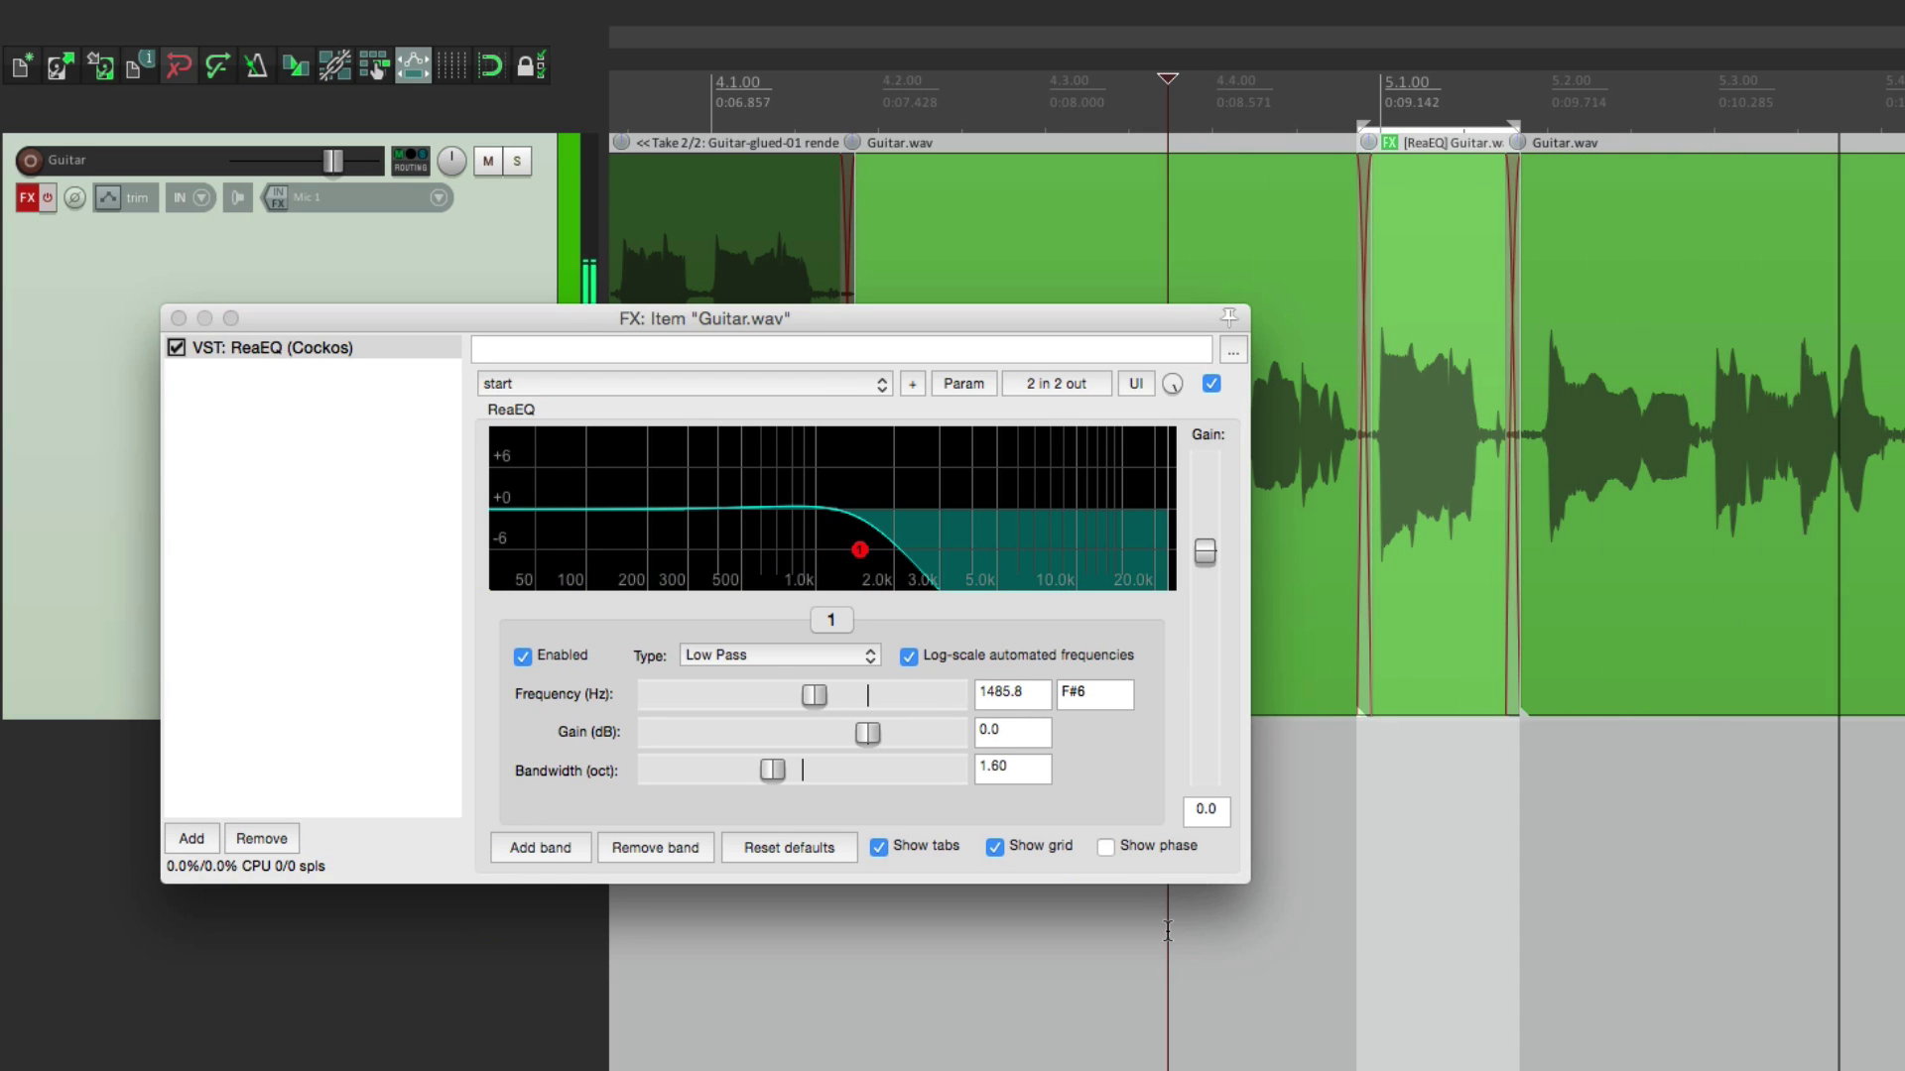
key("space")
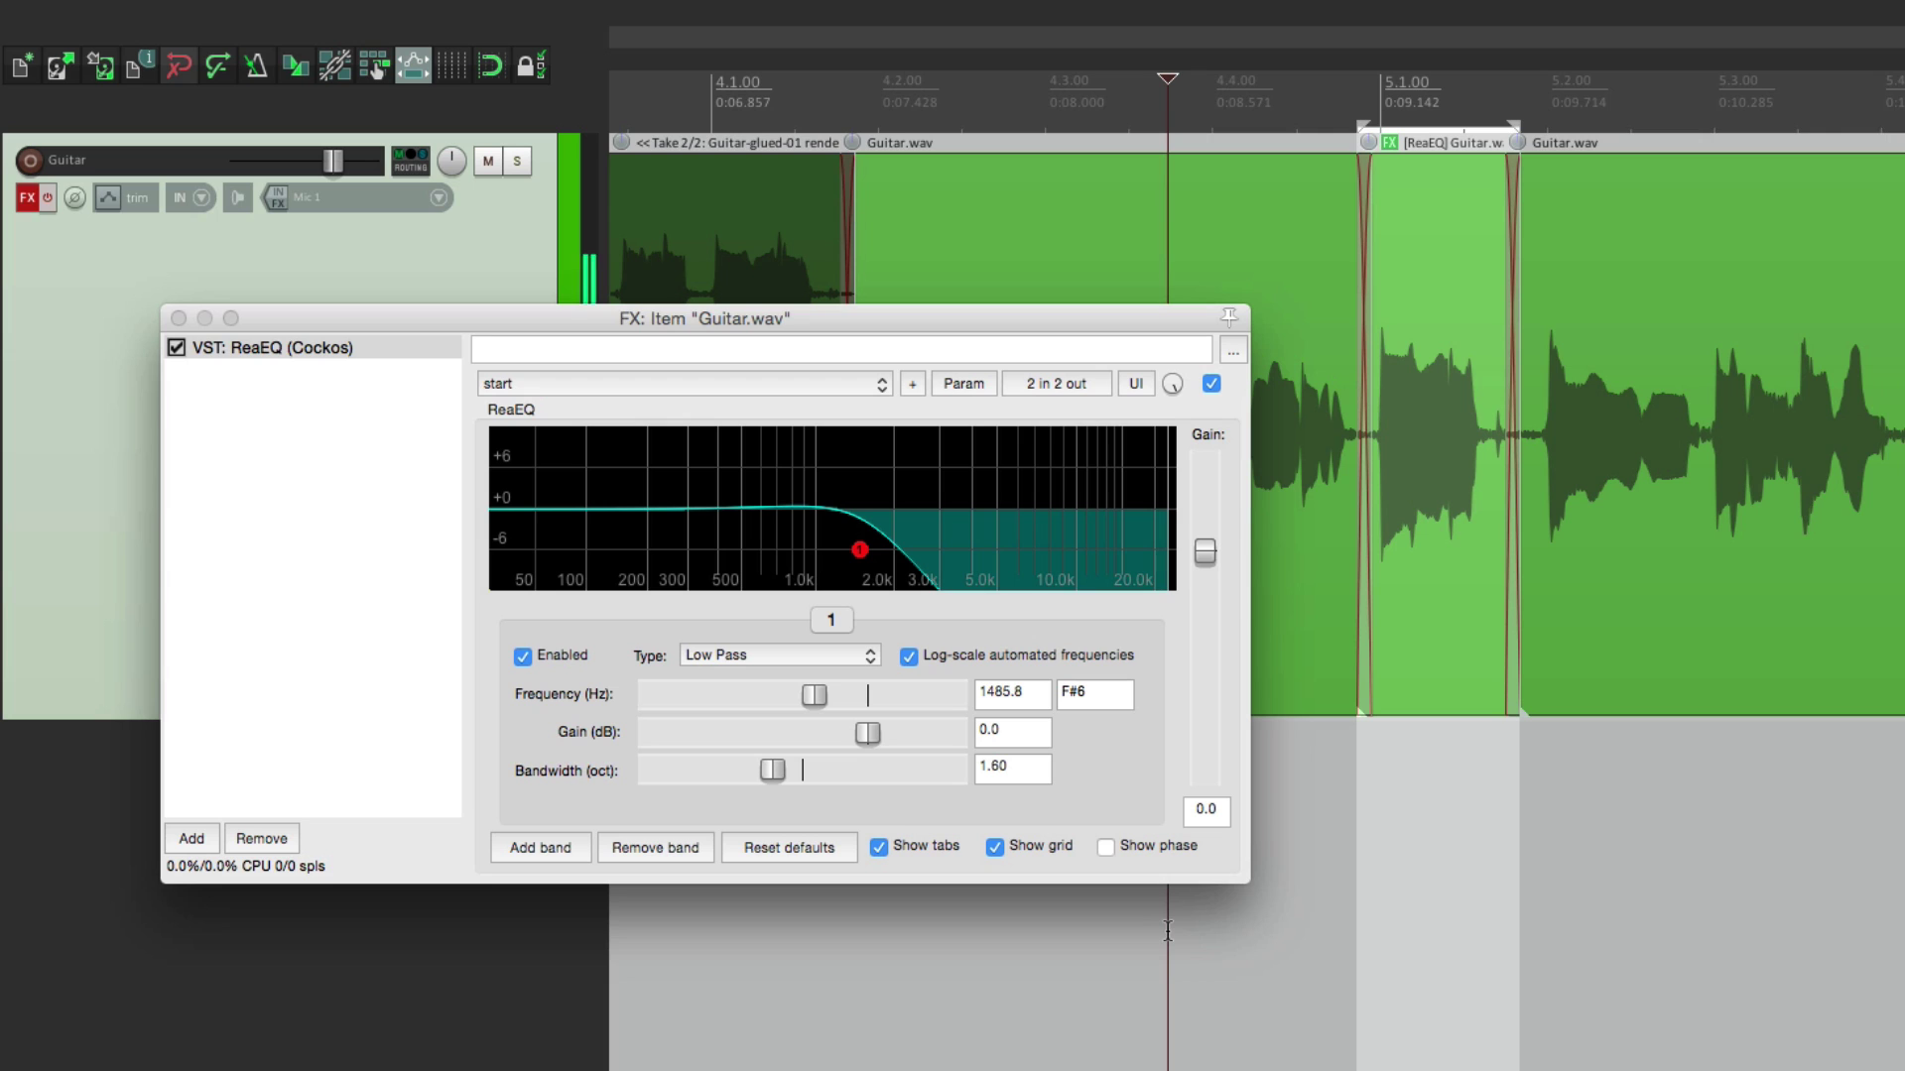
left_click(819, 701)
left_click_drag(820, 701, 840, 698)
key("space")
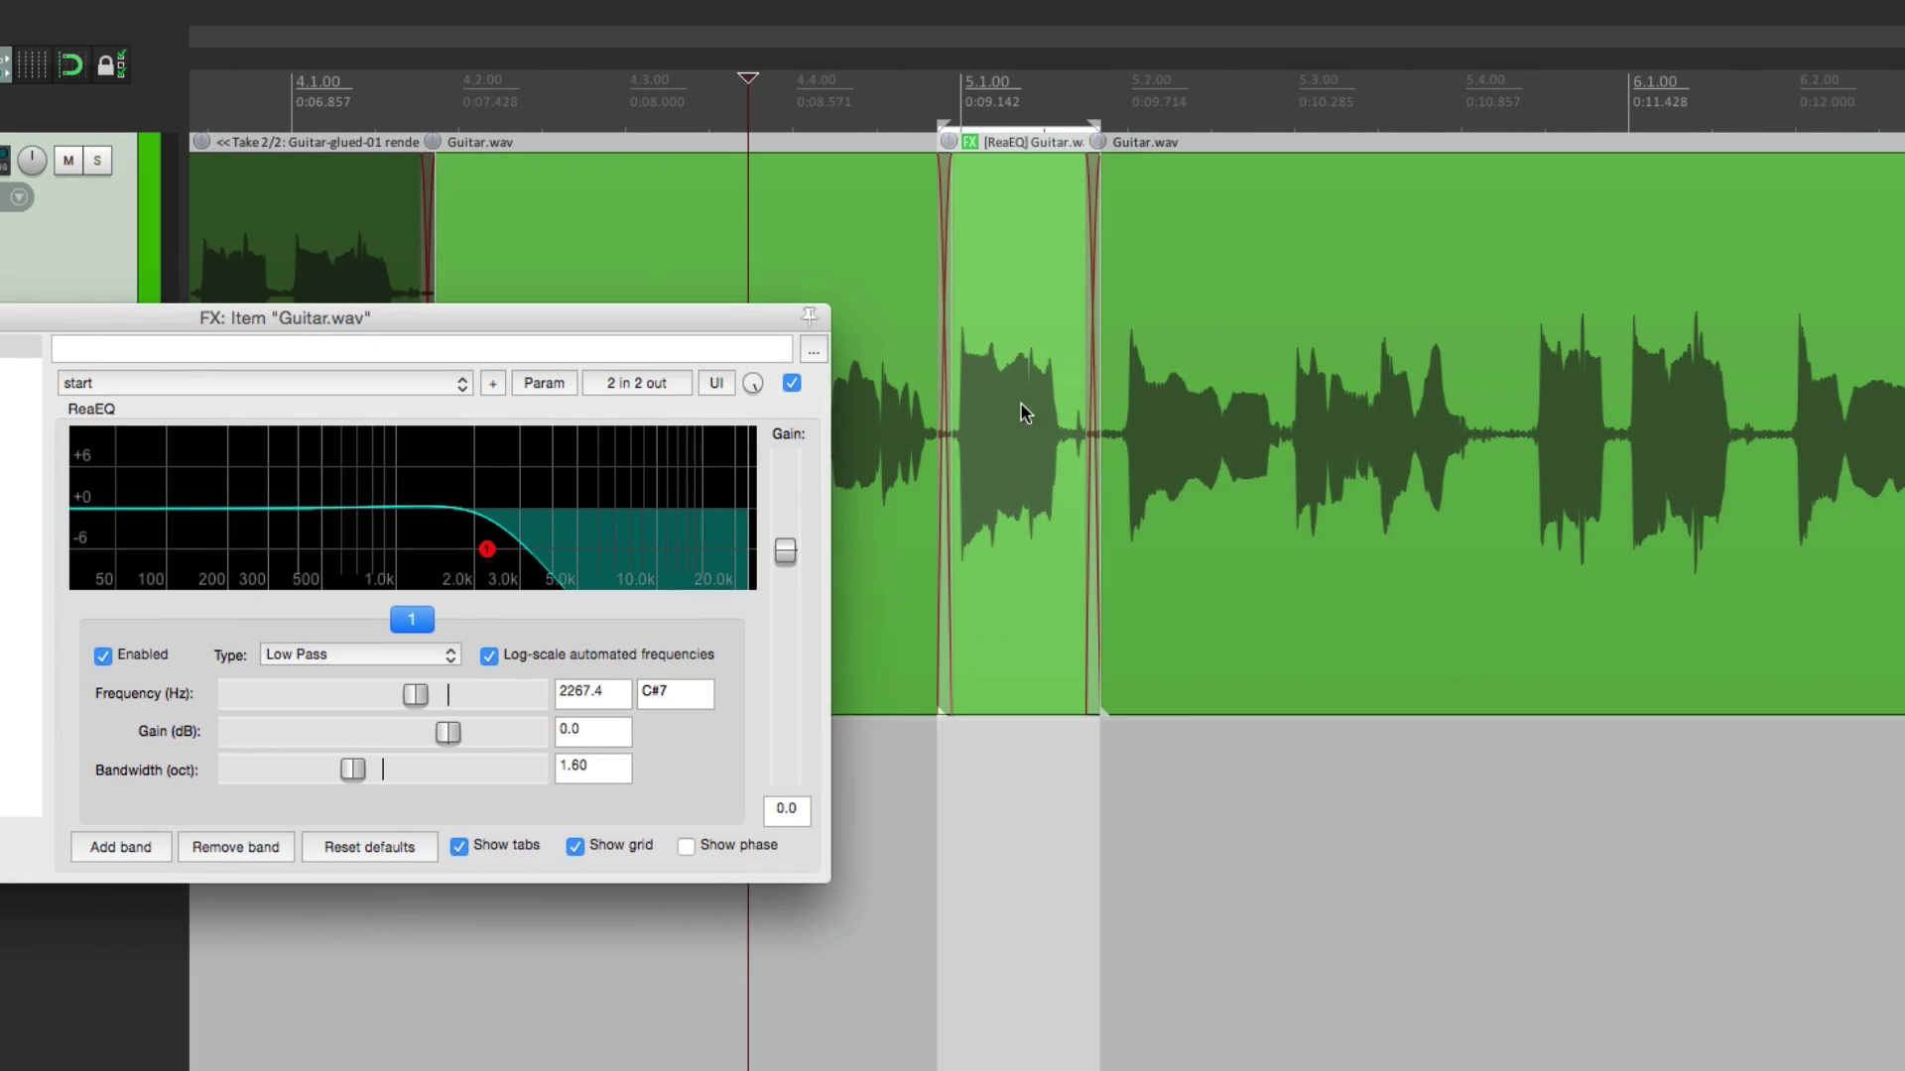
Render the low-passed guitar piece's effects into a new take.
left_click(1425, 347)
right_click(1005, 346)
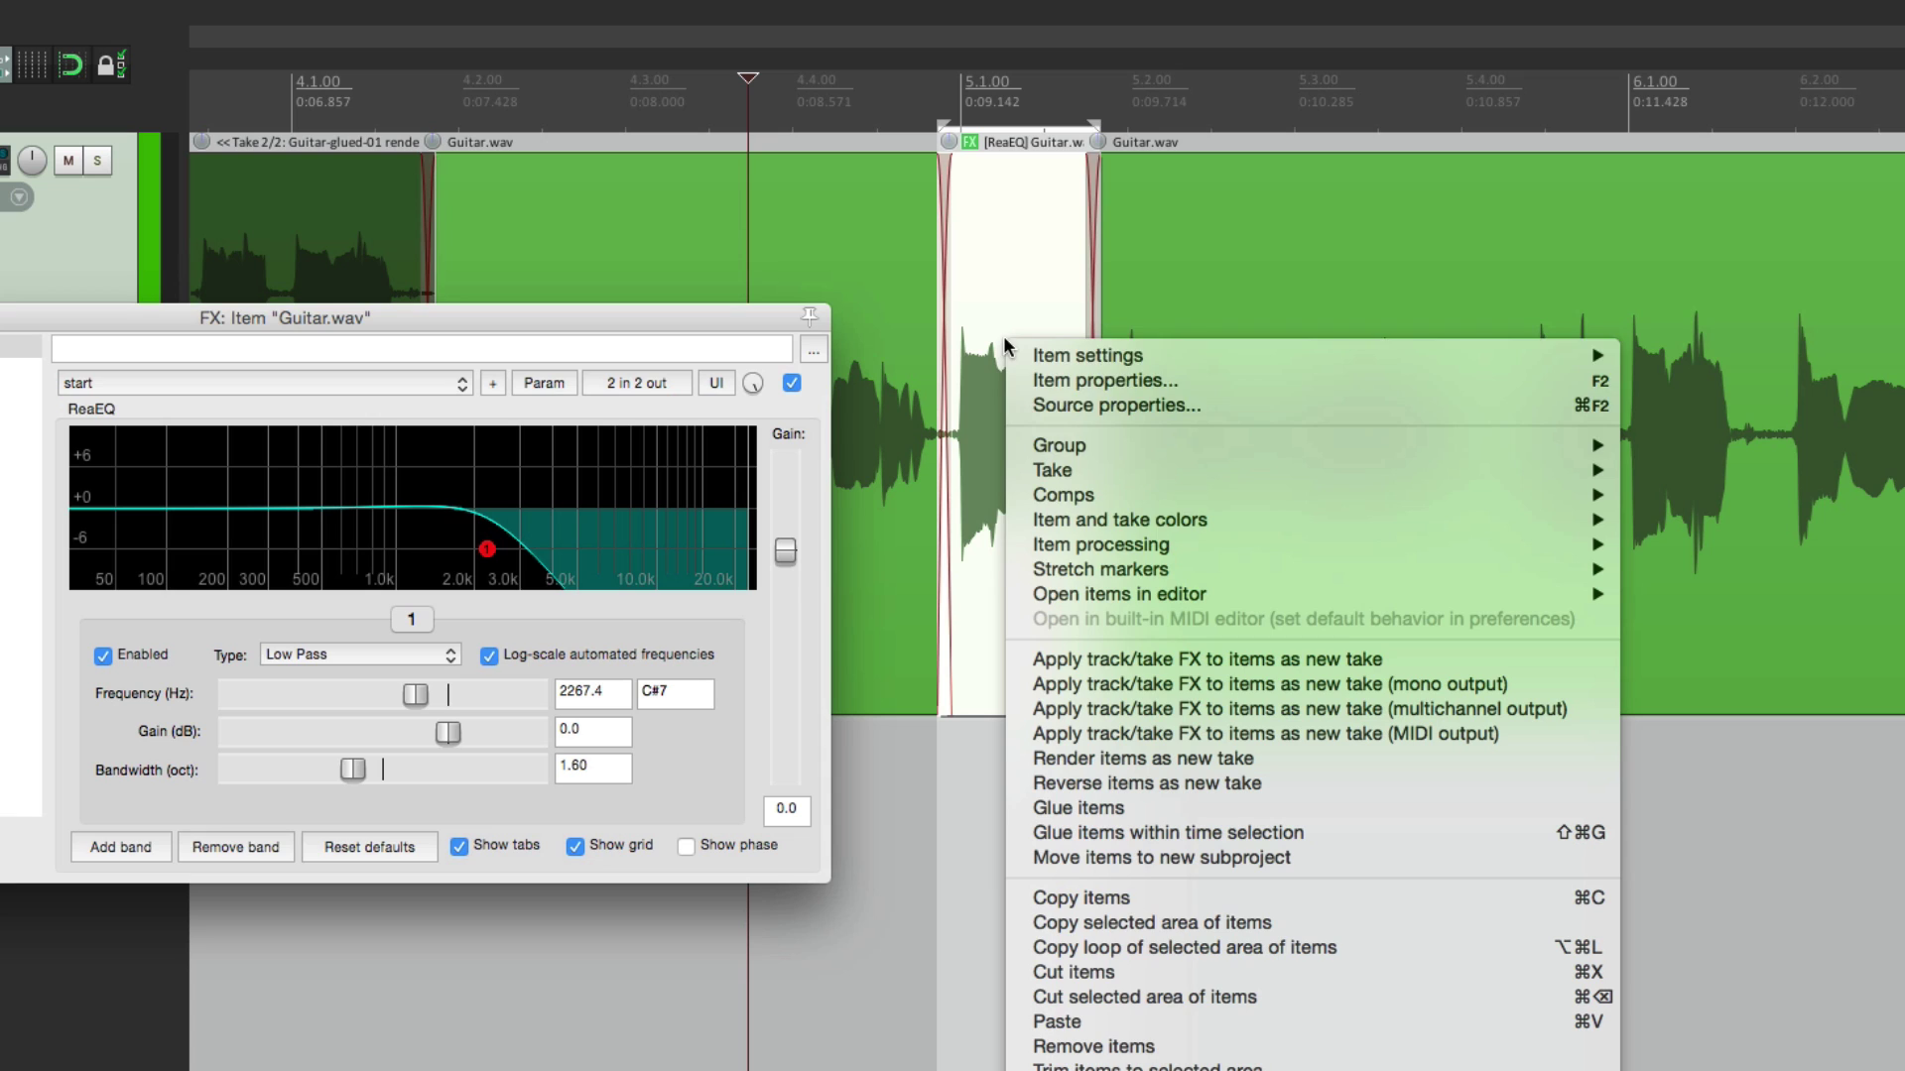
left_click(1014, 685)
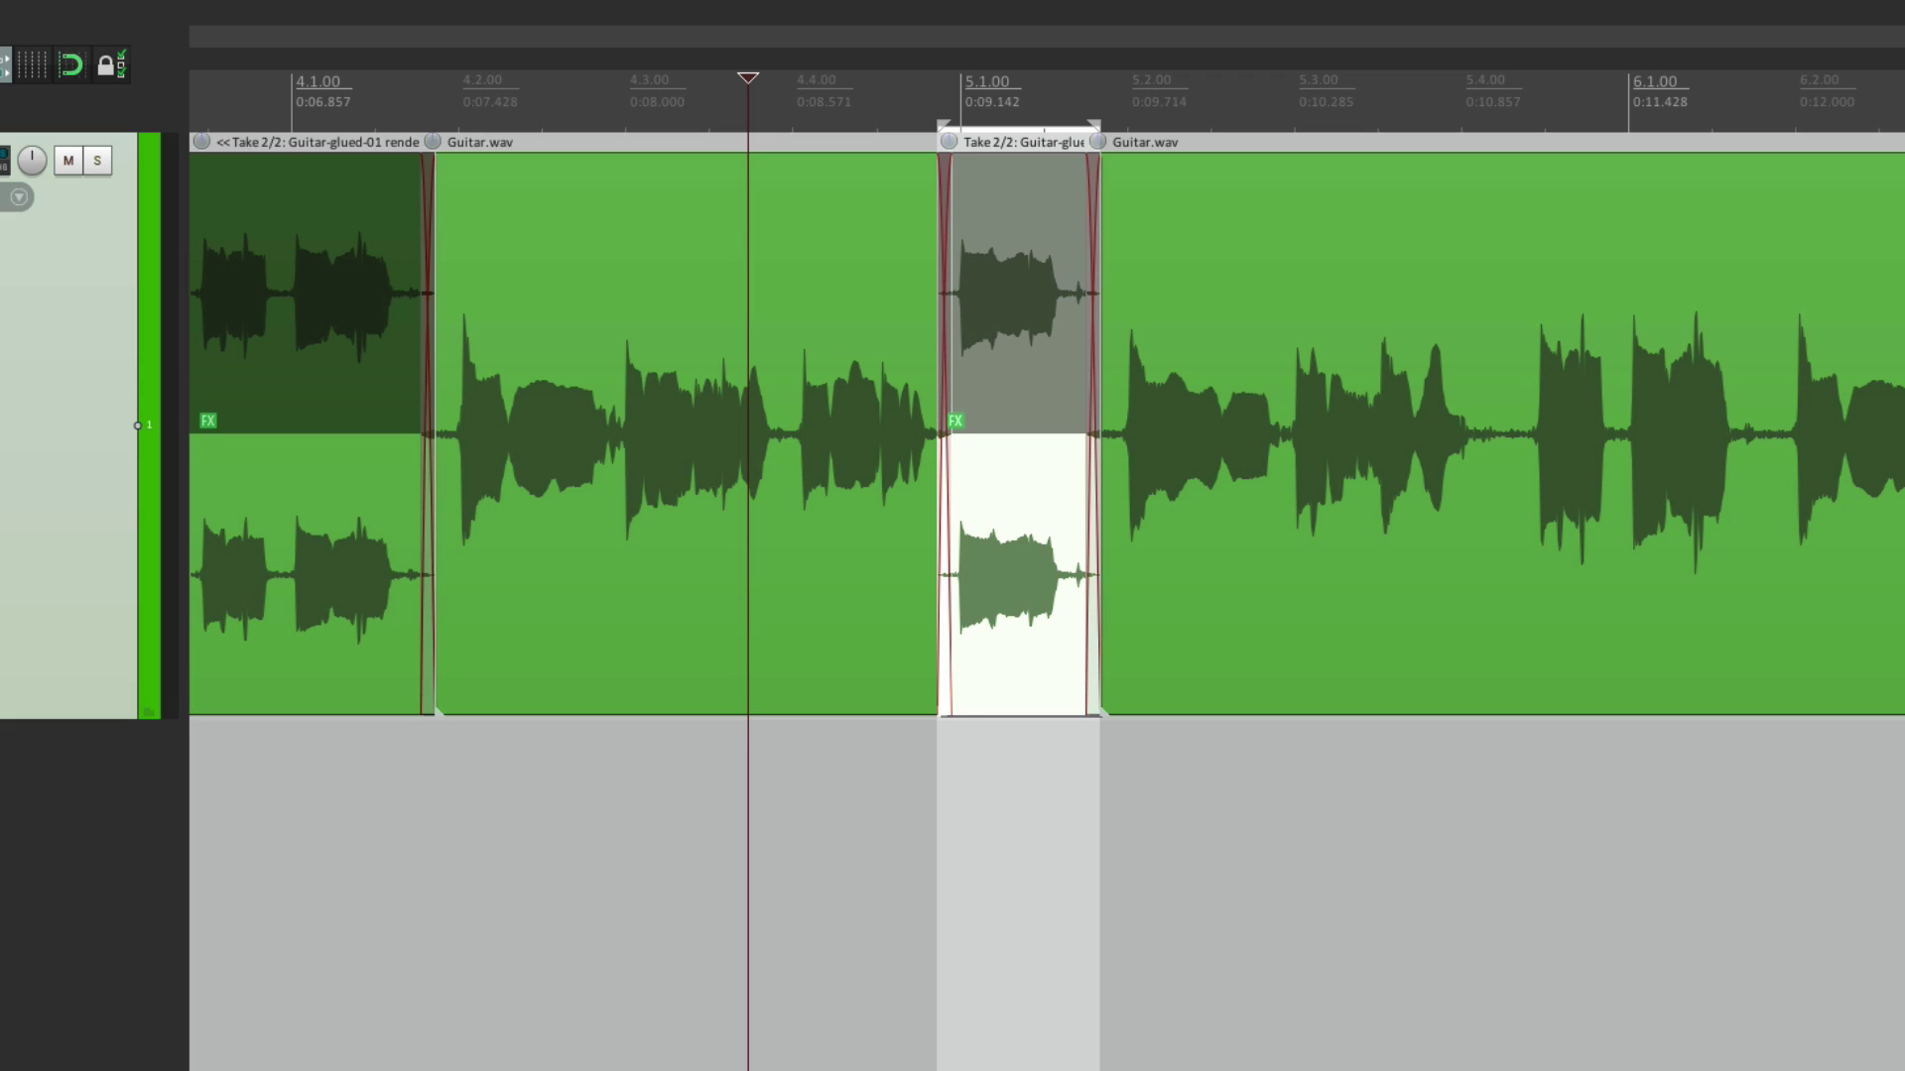
Take ReaEQ offline on the original take and remove it from the take's effects.
left_click(956, 422)
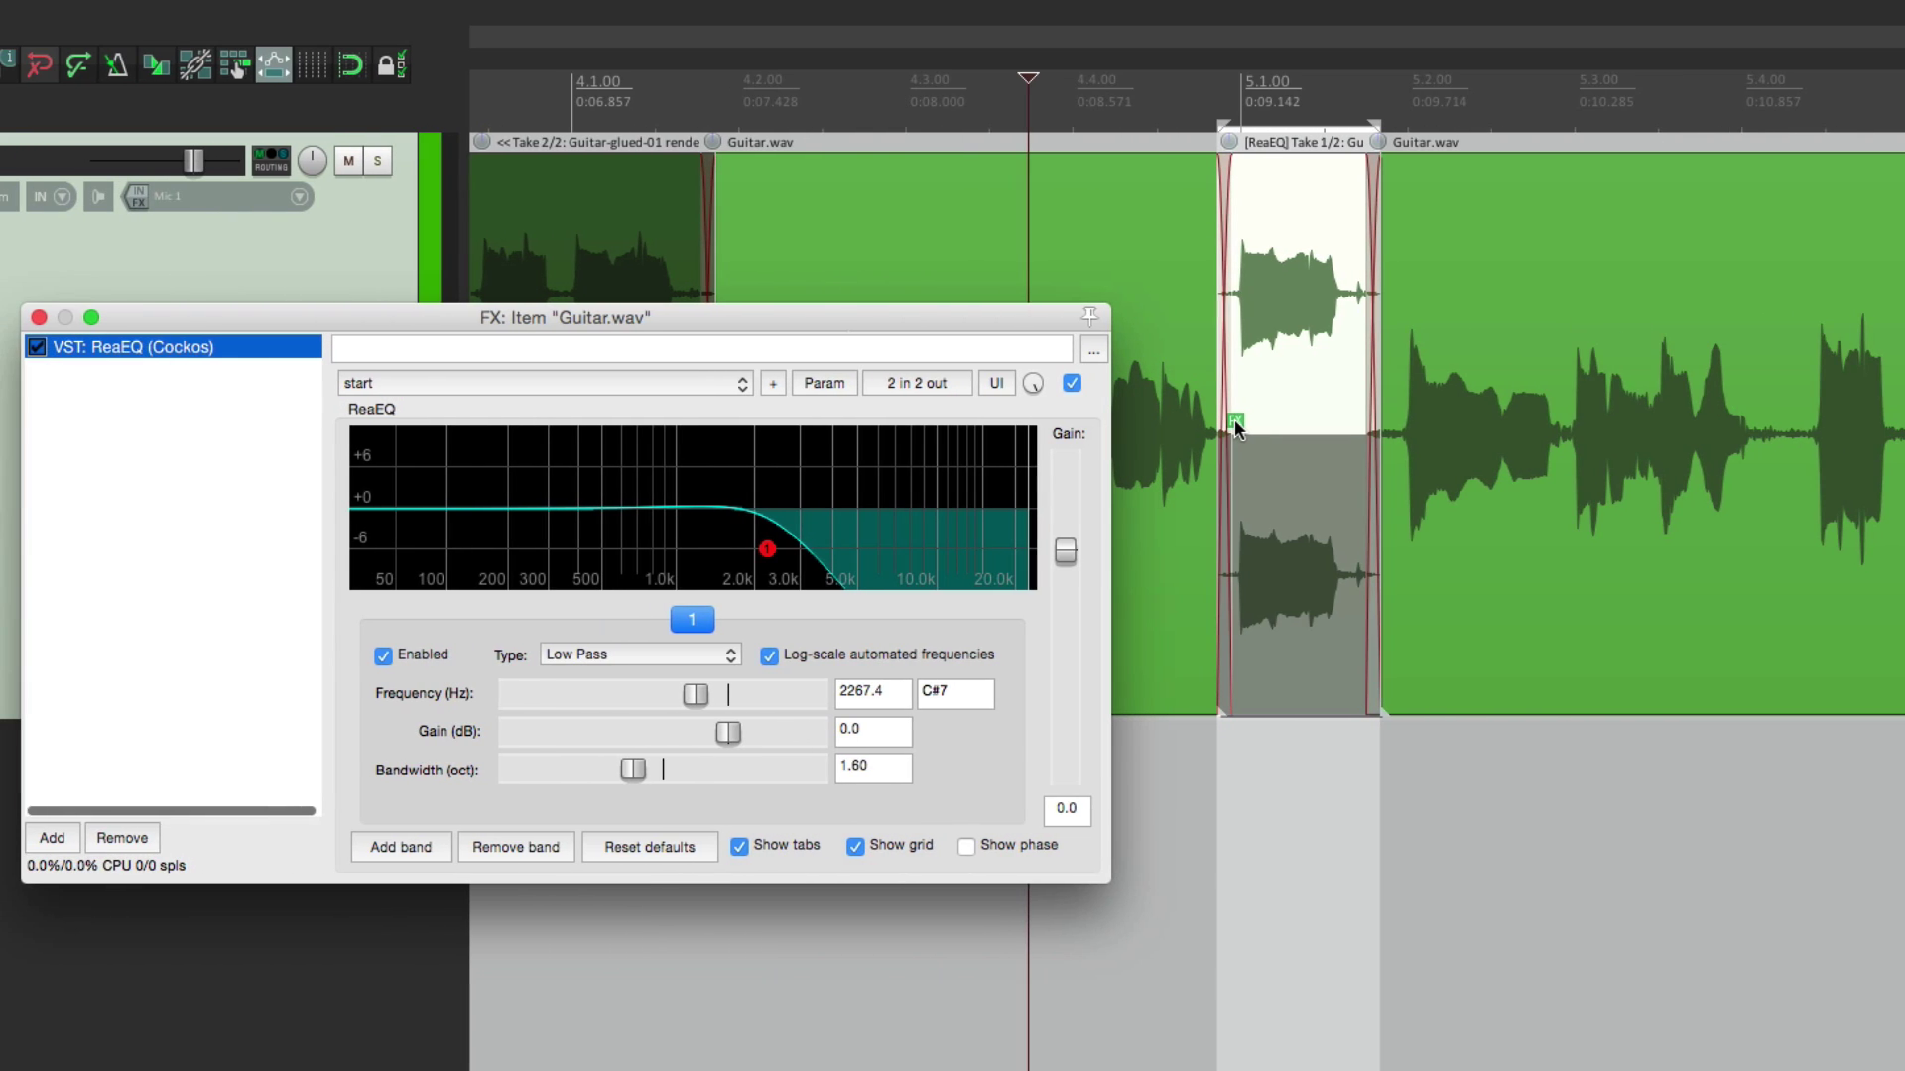
right_click(205, 349)
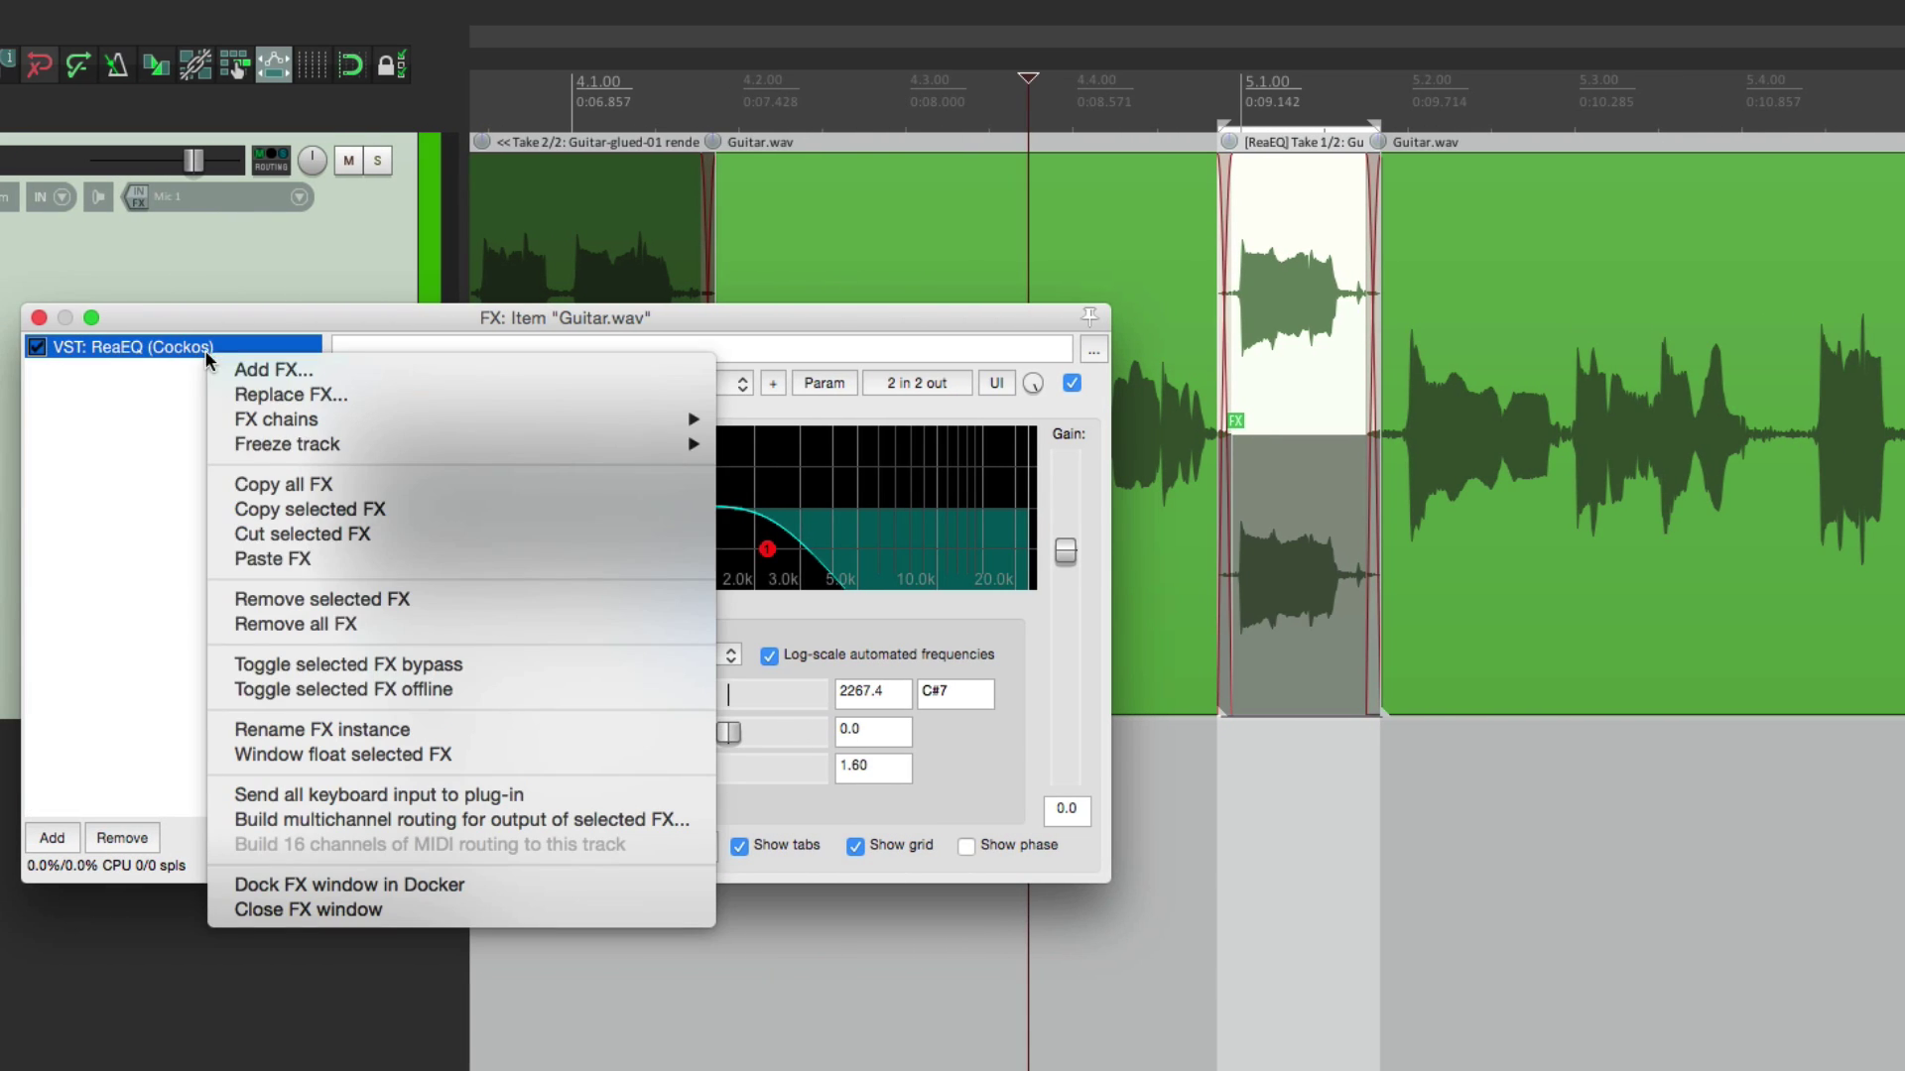
left_click(314, 690)
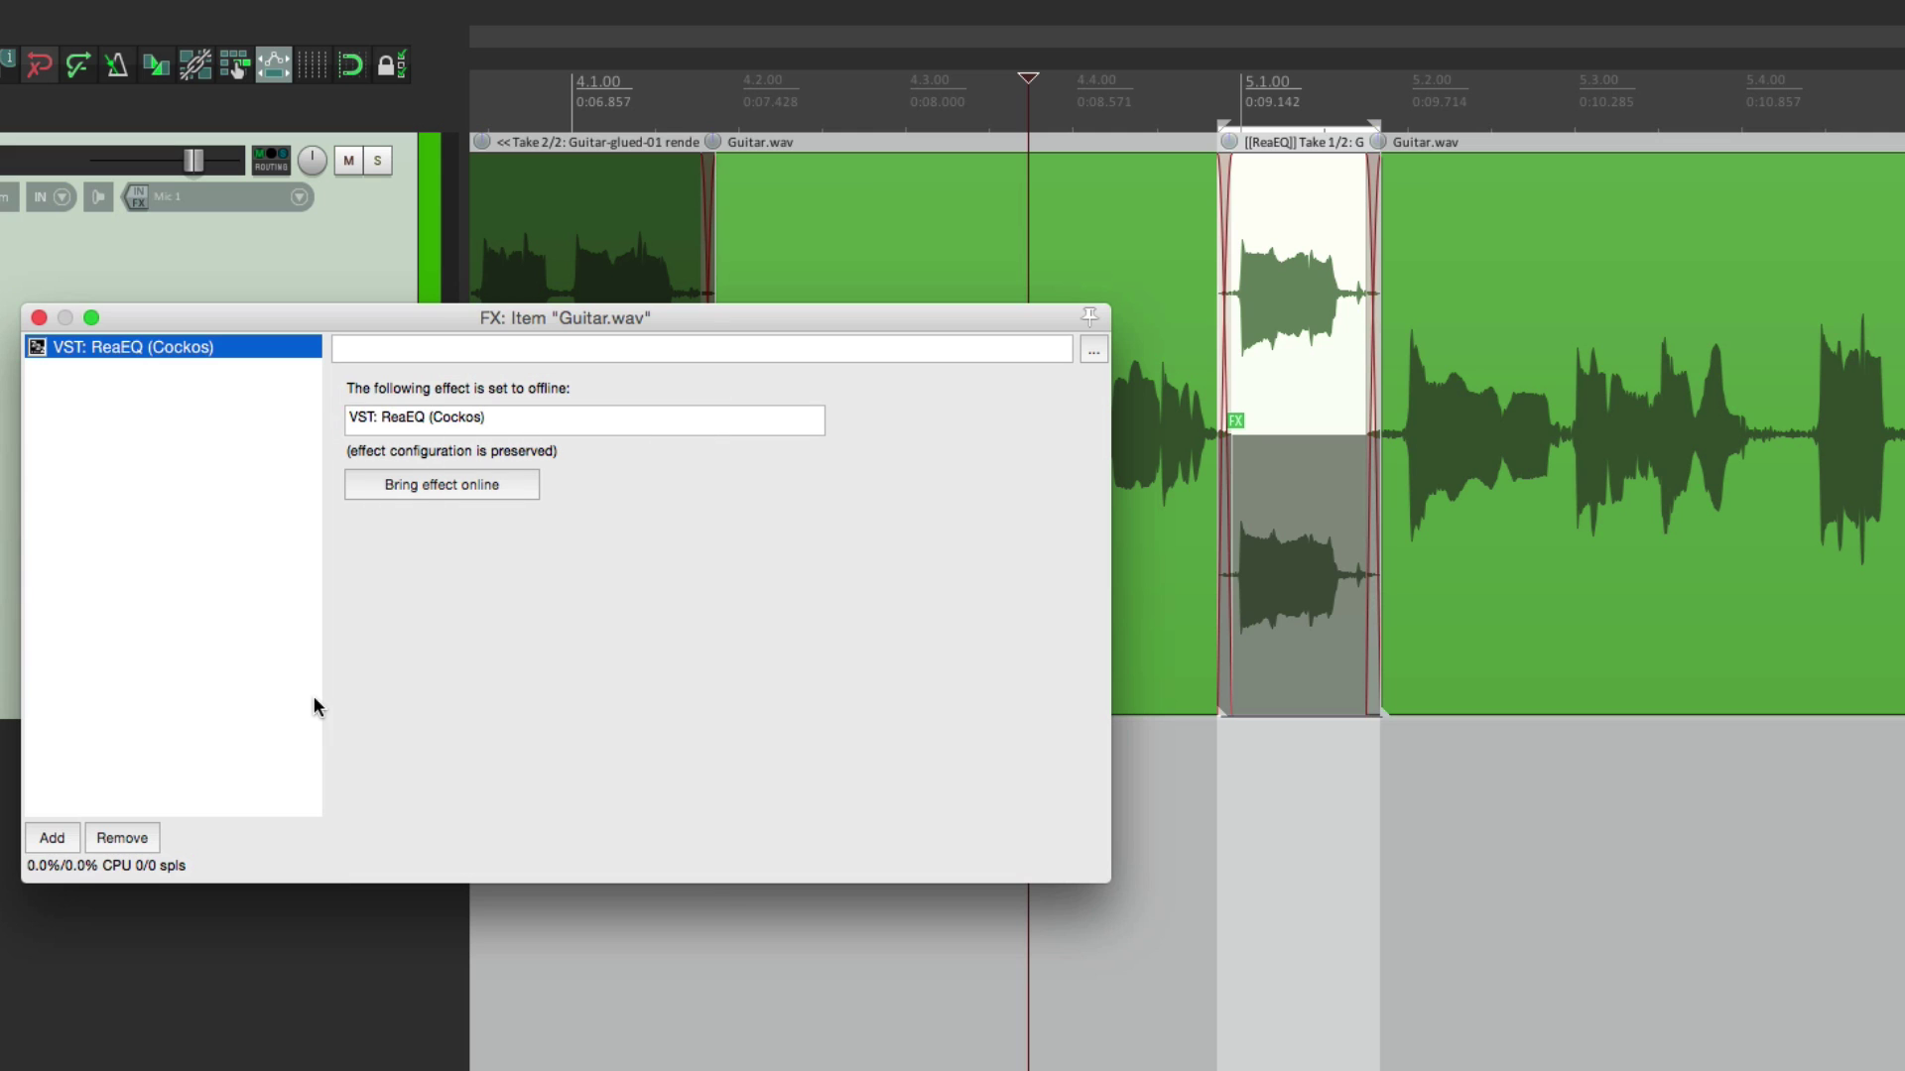
left_click(121, 838)
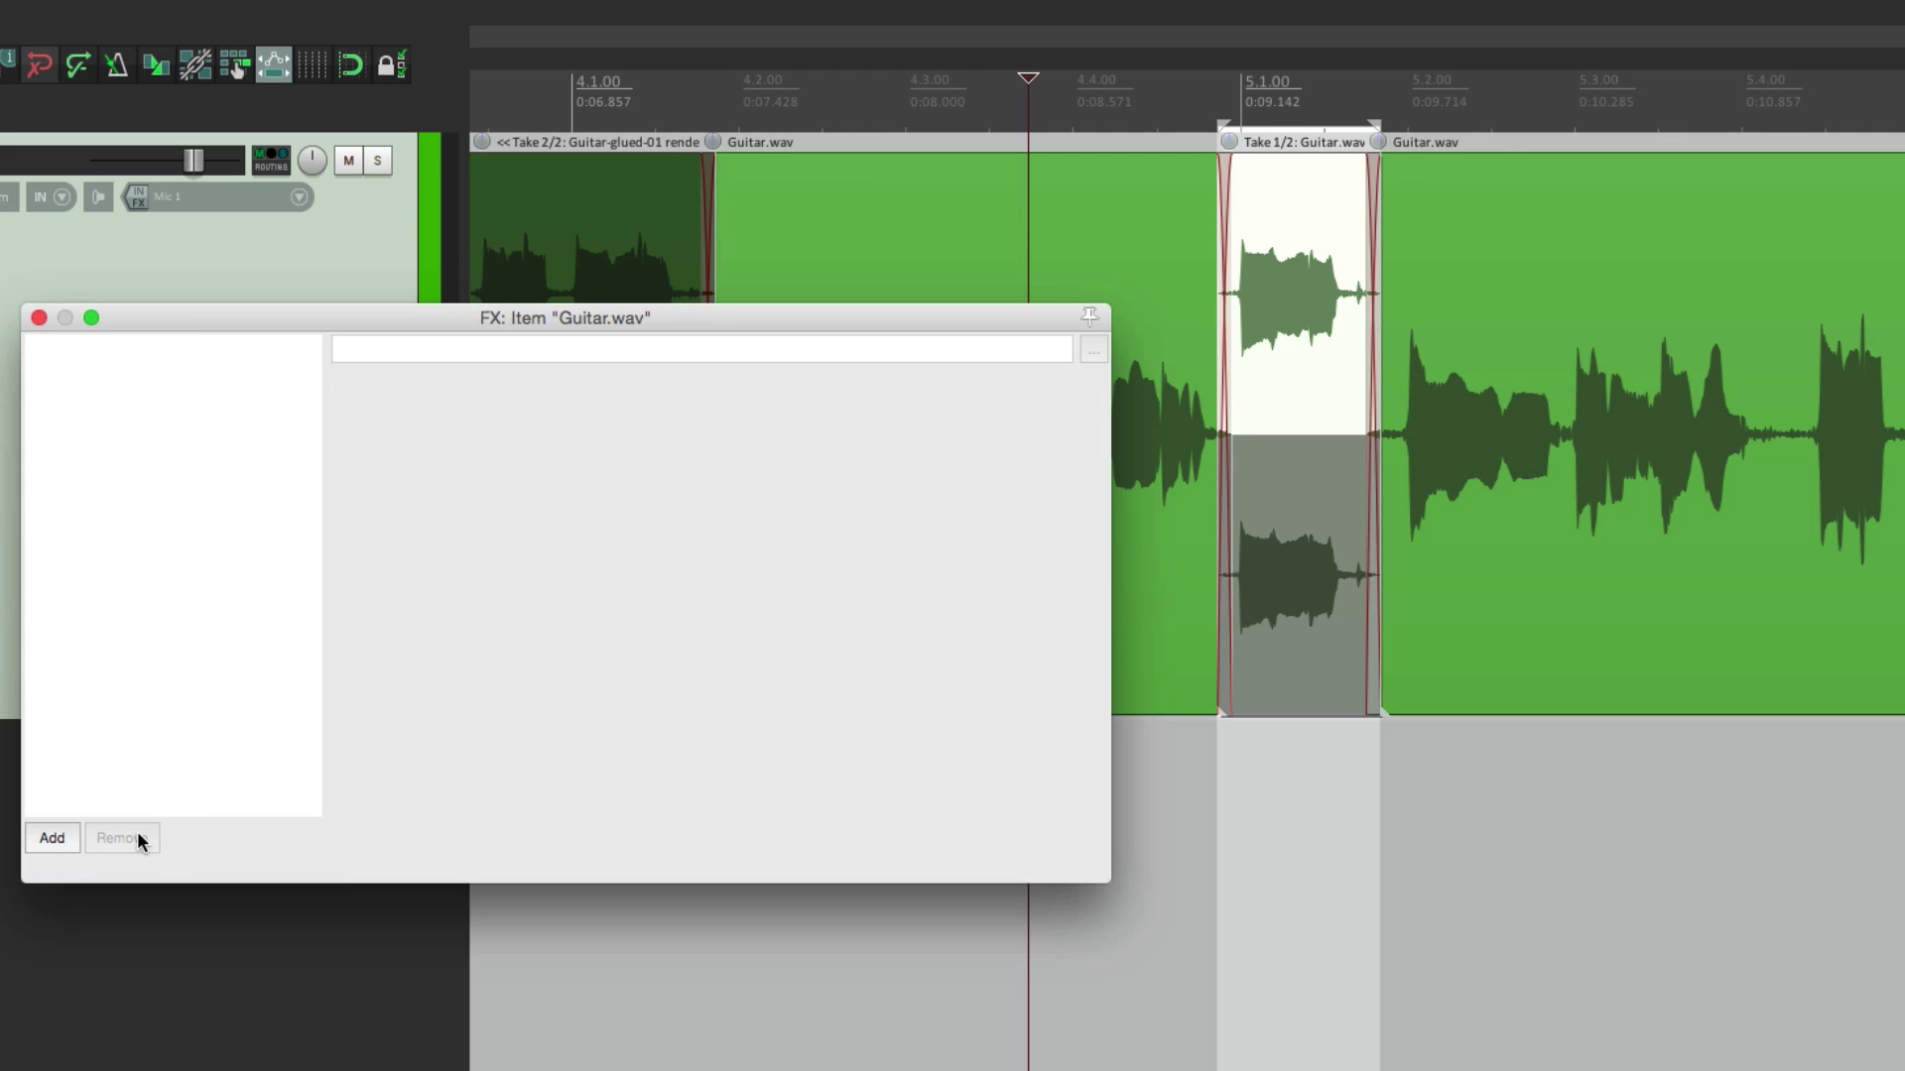
Close the take FX window and play back through the processed guitar sections, scrolling along the timeline.
left_click(38, 317)
key("space")
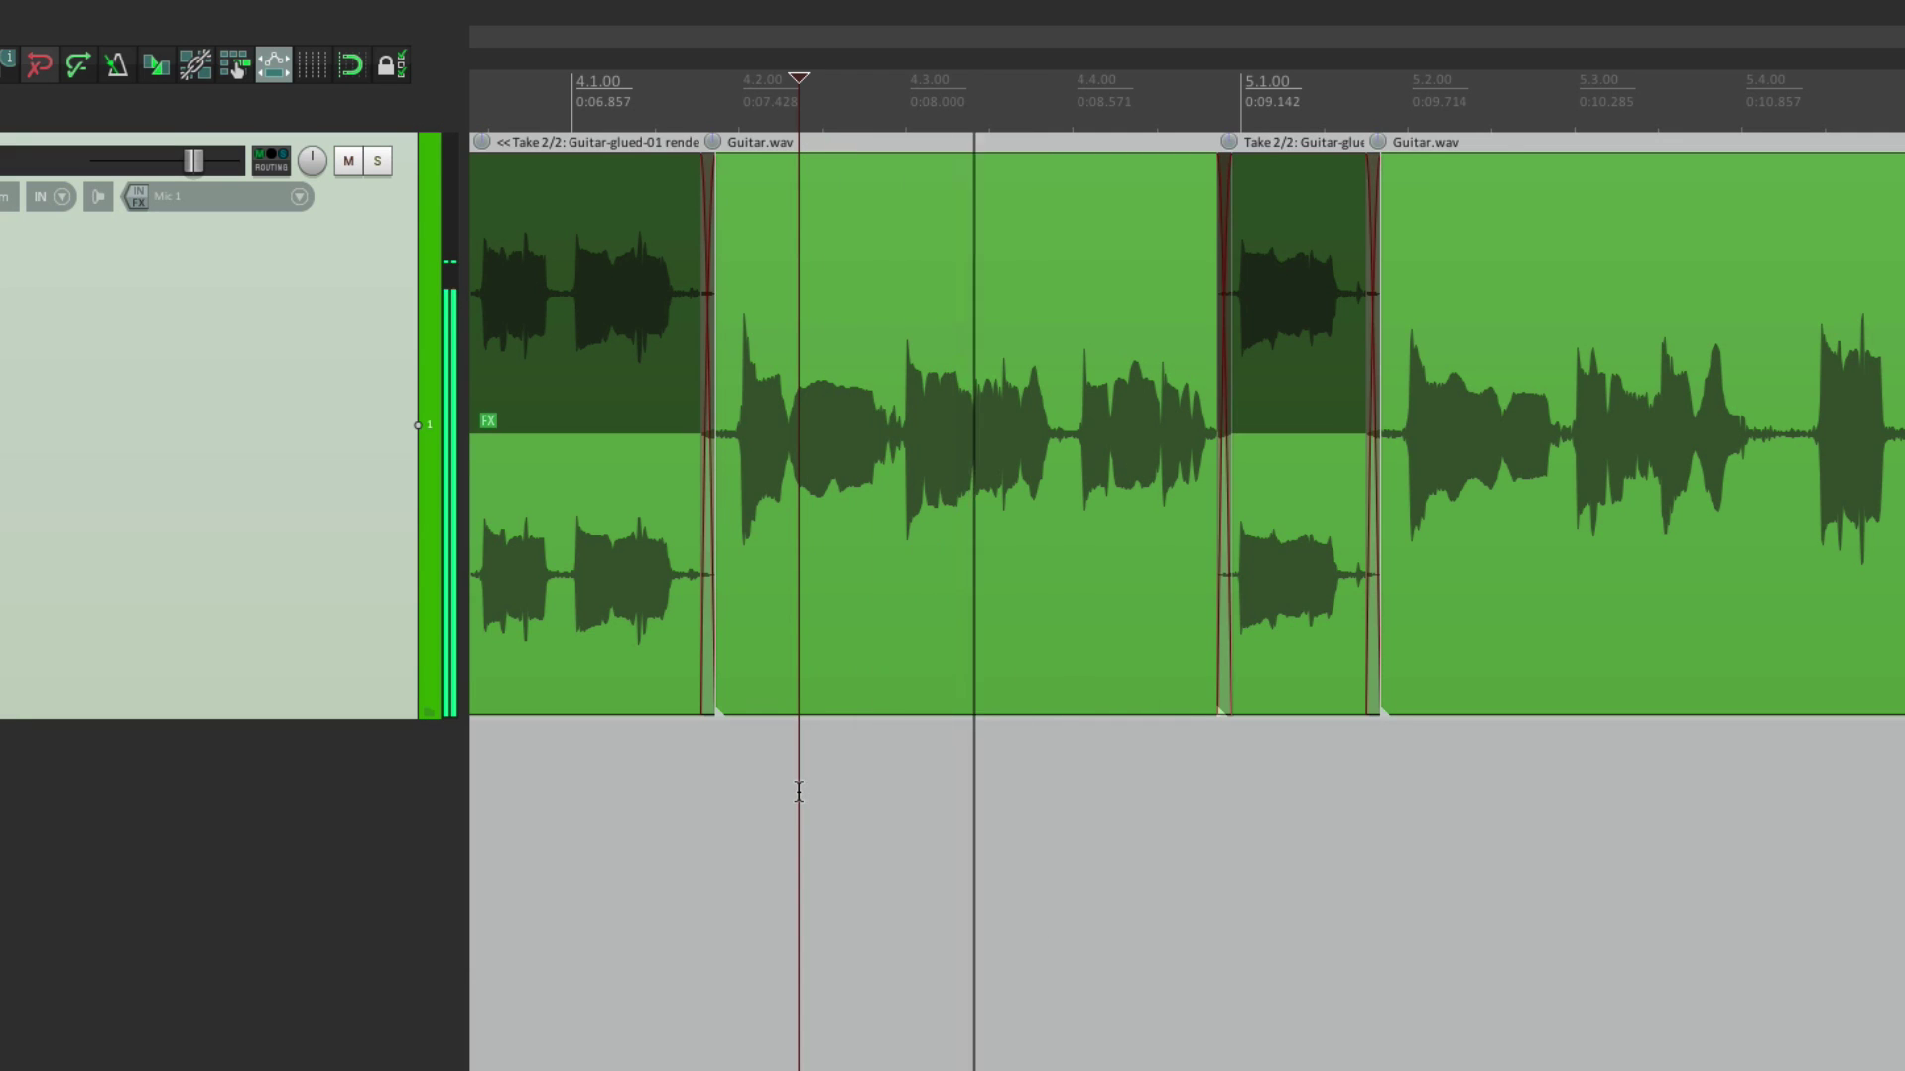
scroll(1350, 923, "left", 2)
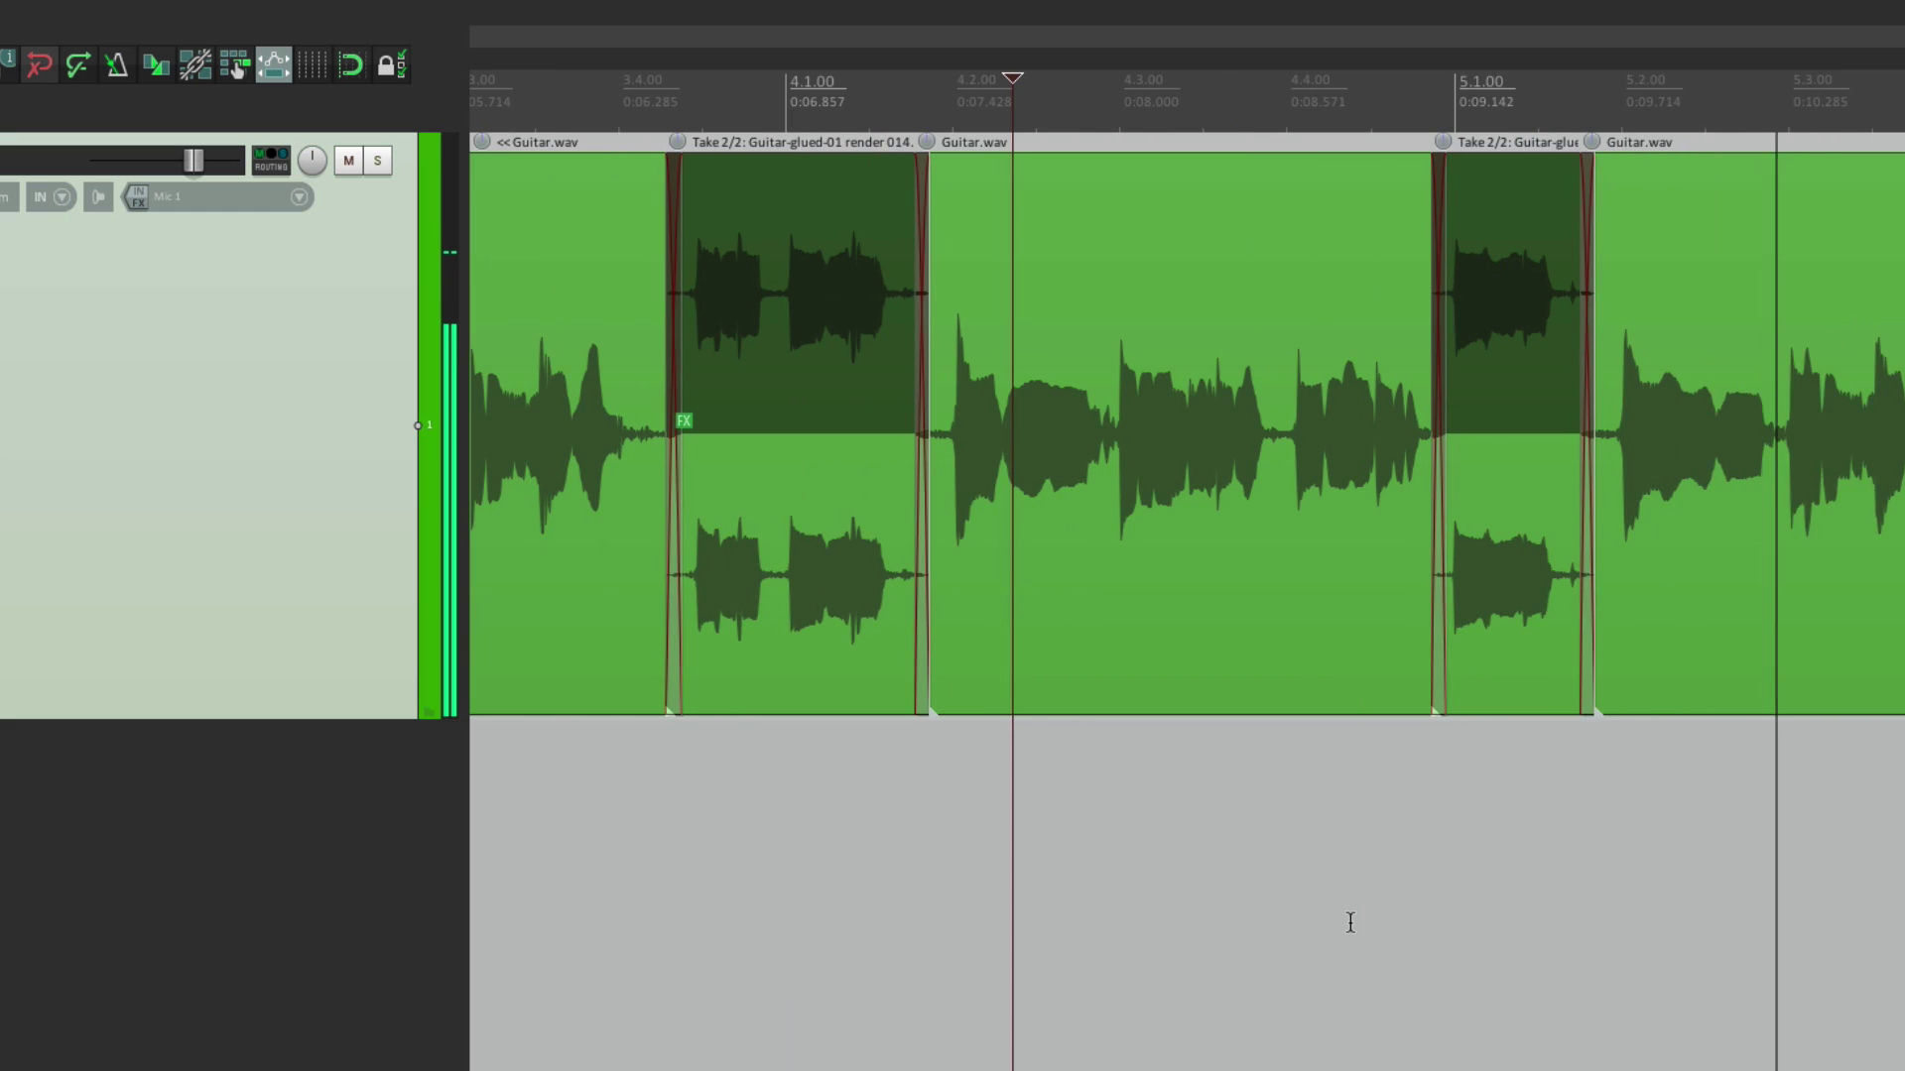
key("space")
left_click(524, 778)
key("space")
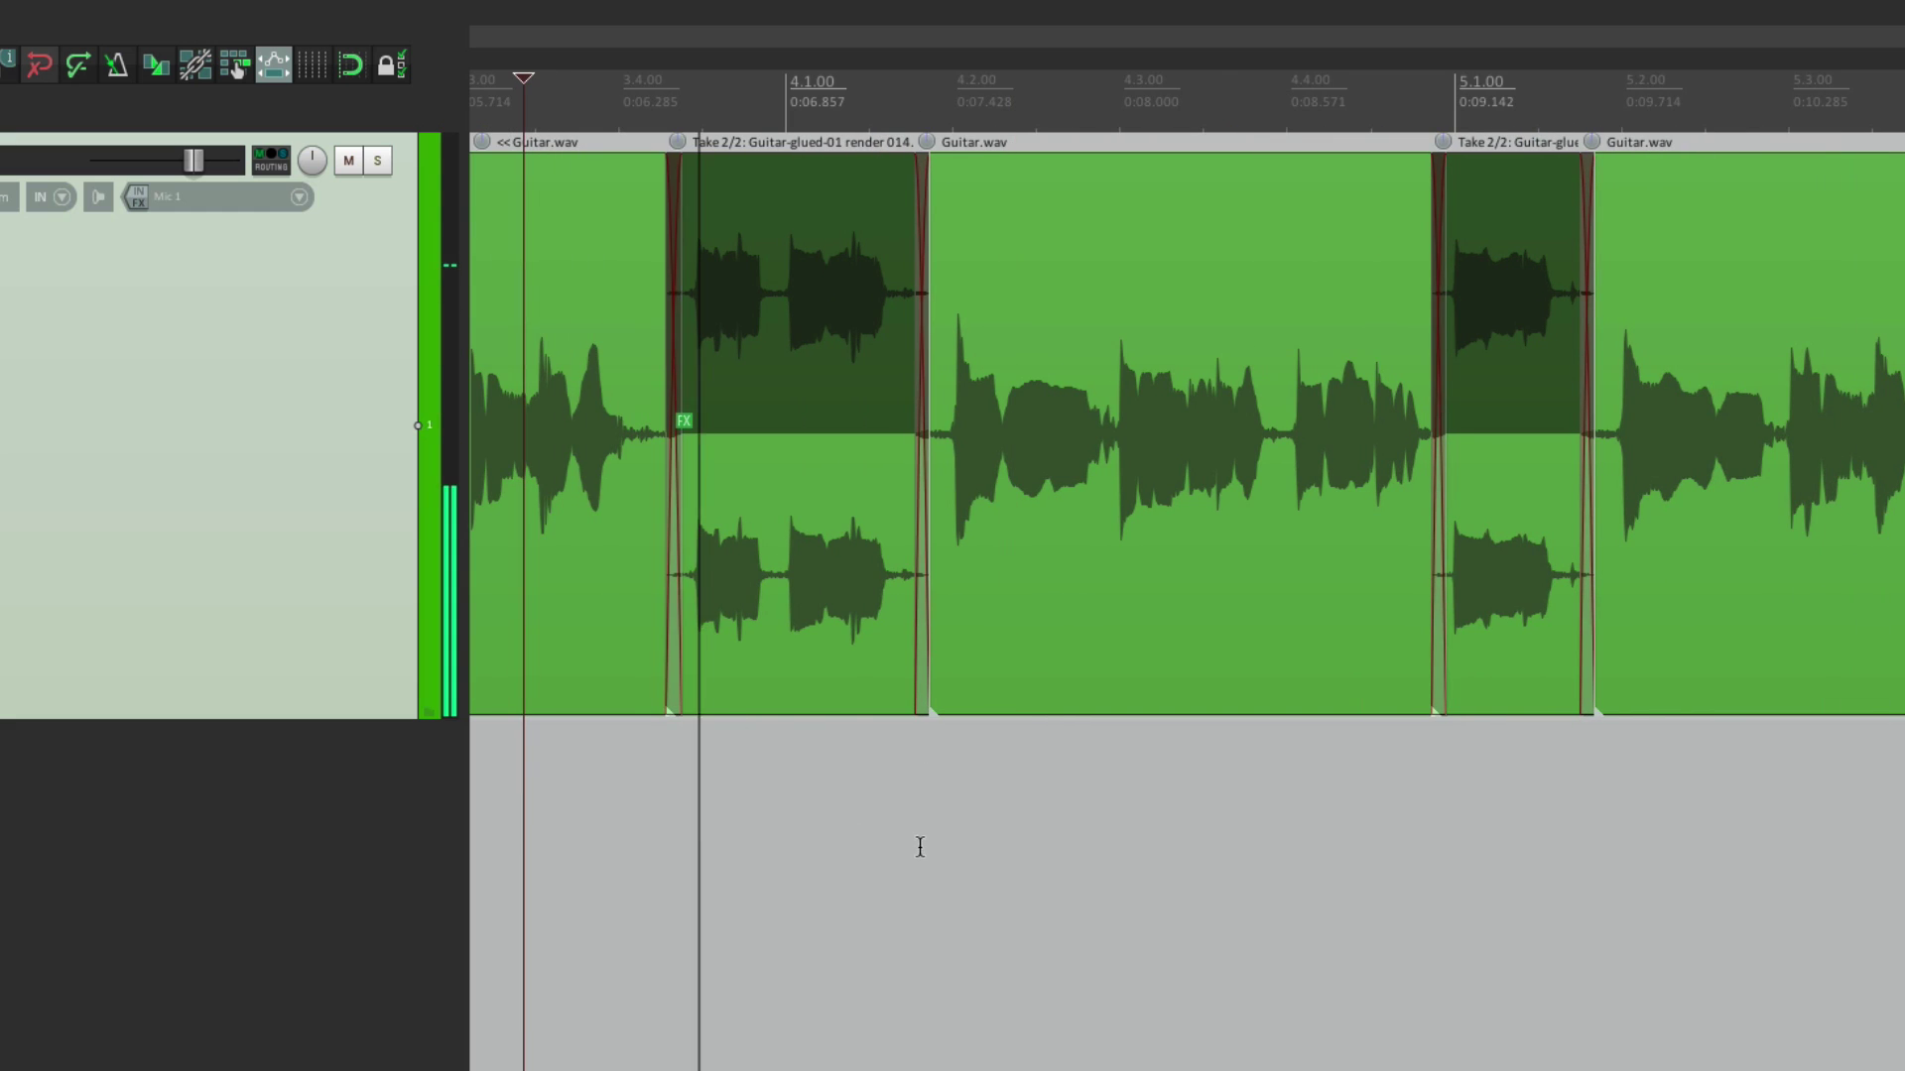
scroll(1032, 842, "right", 2)
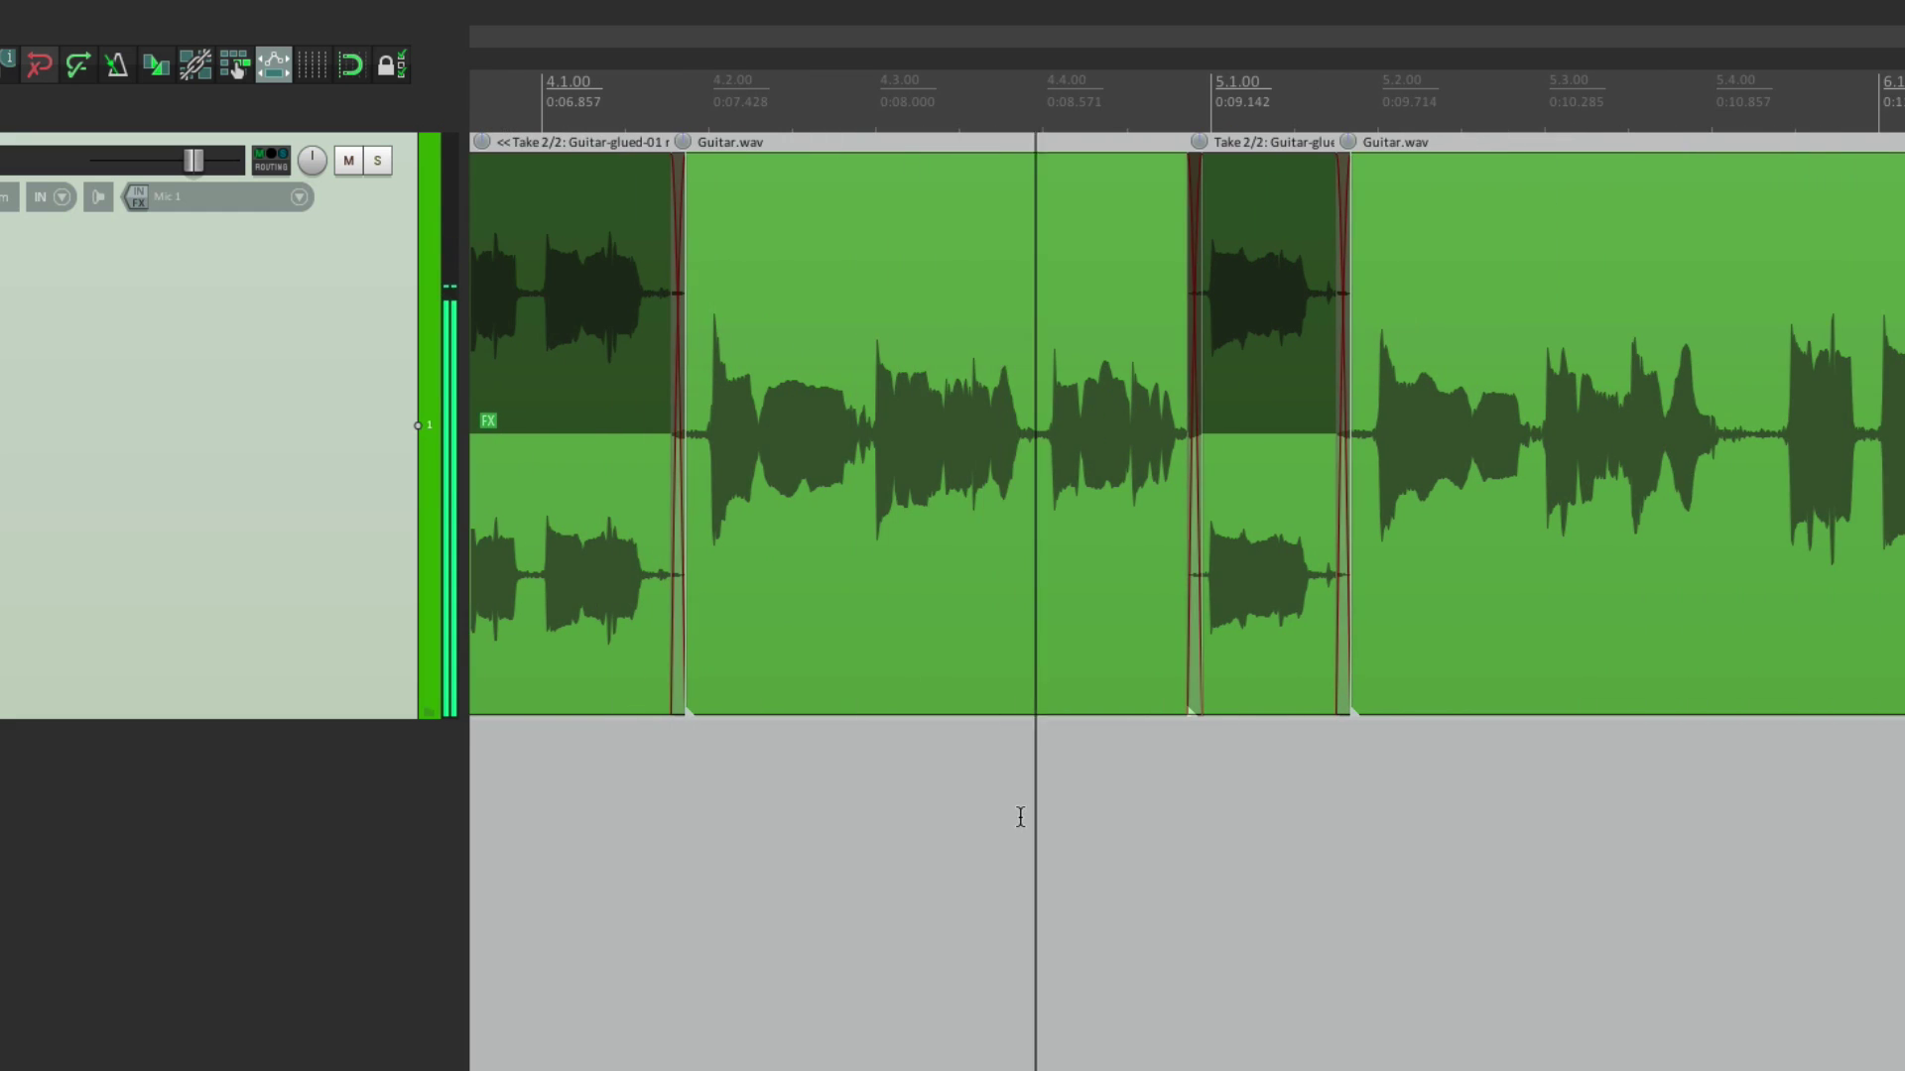
scroll(1032, 808, "right", 2)
scroll(1007, 803, "right", 2)
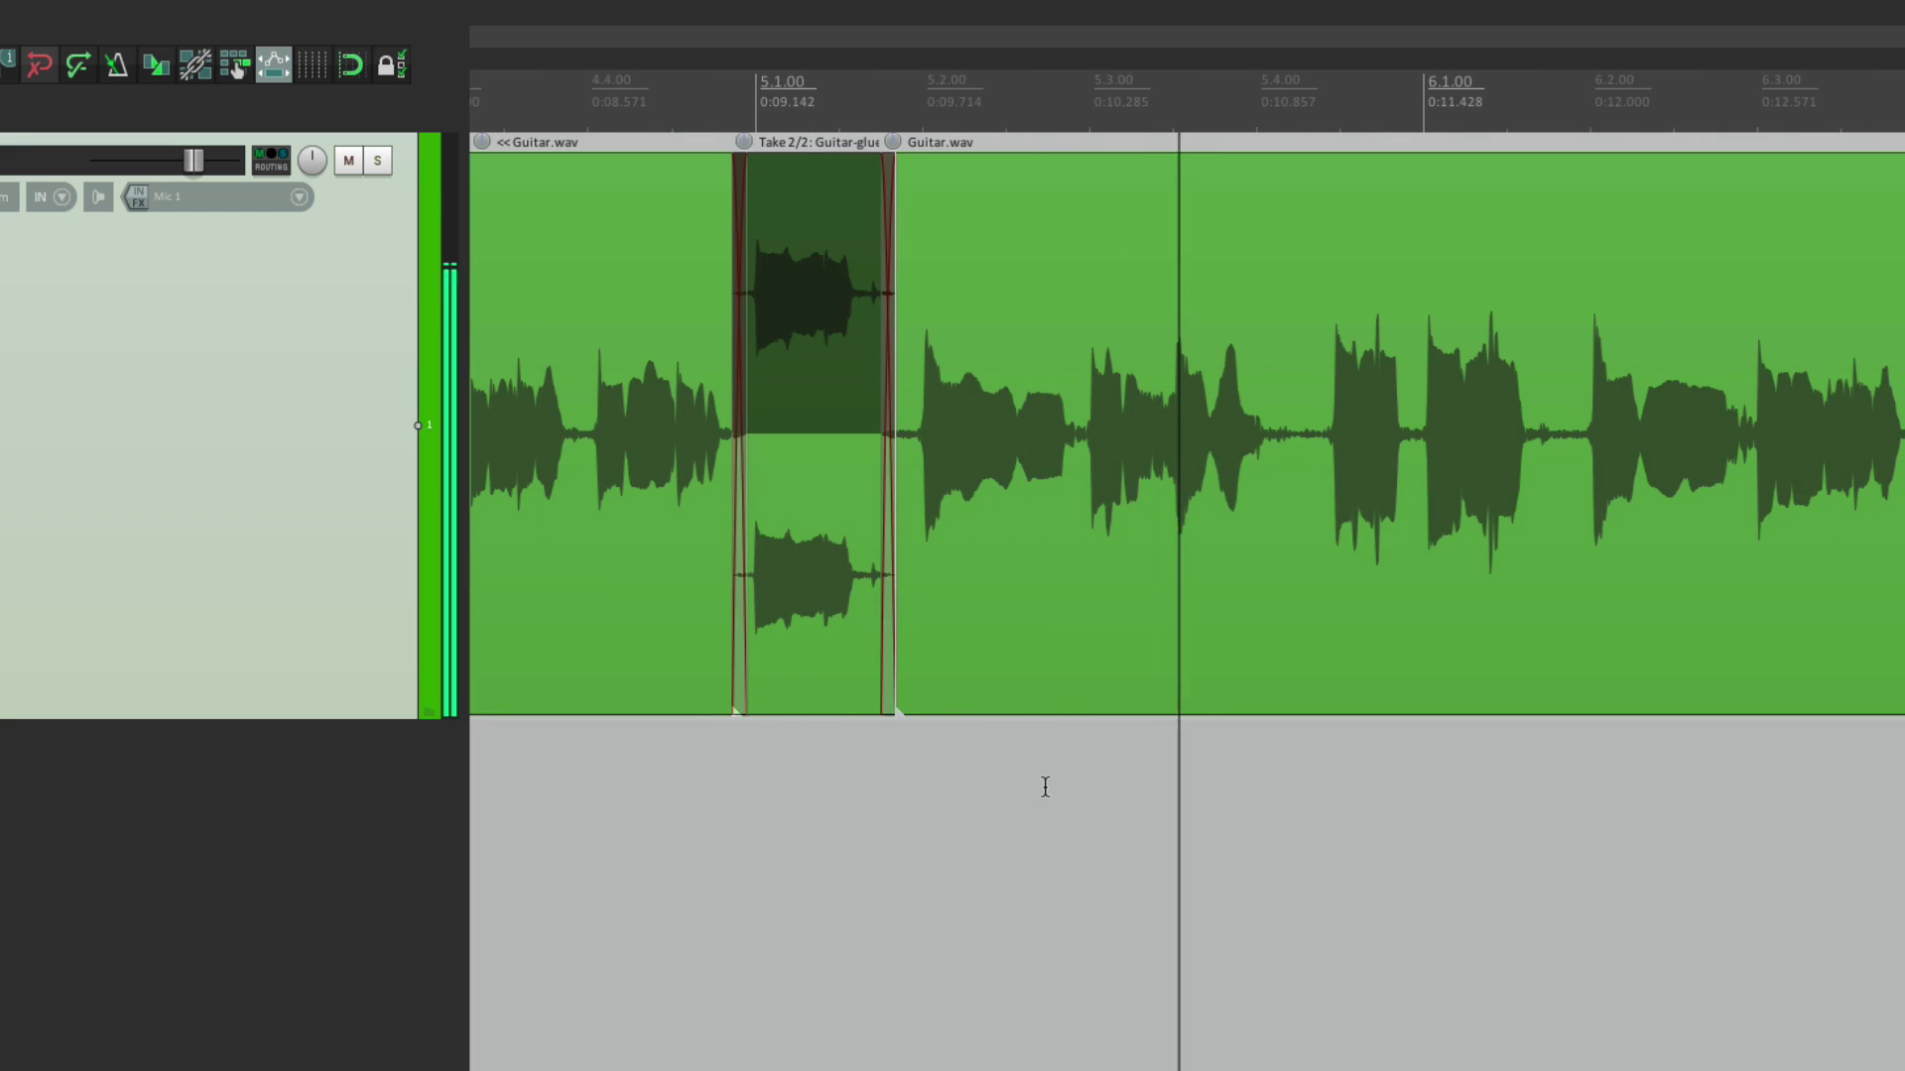
key("space")
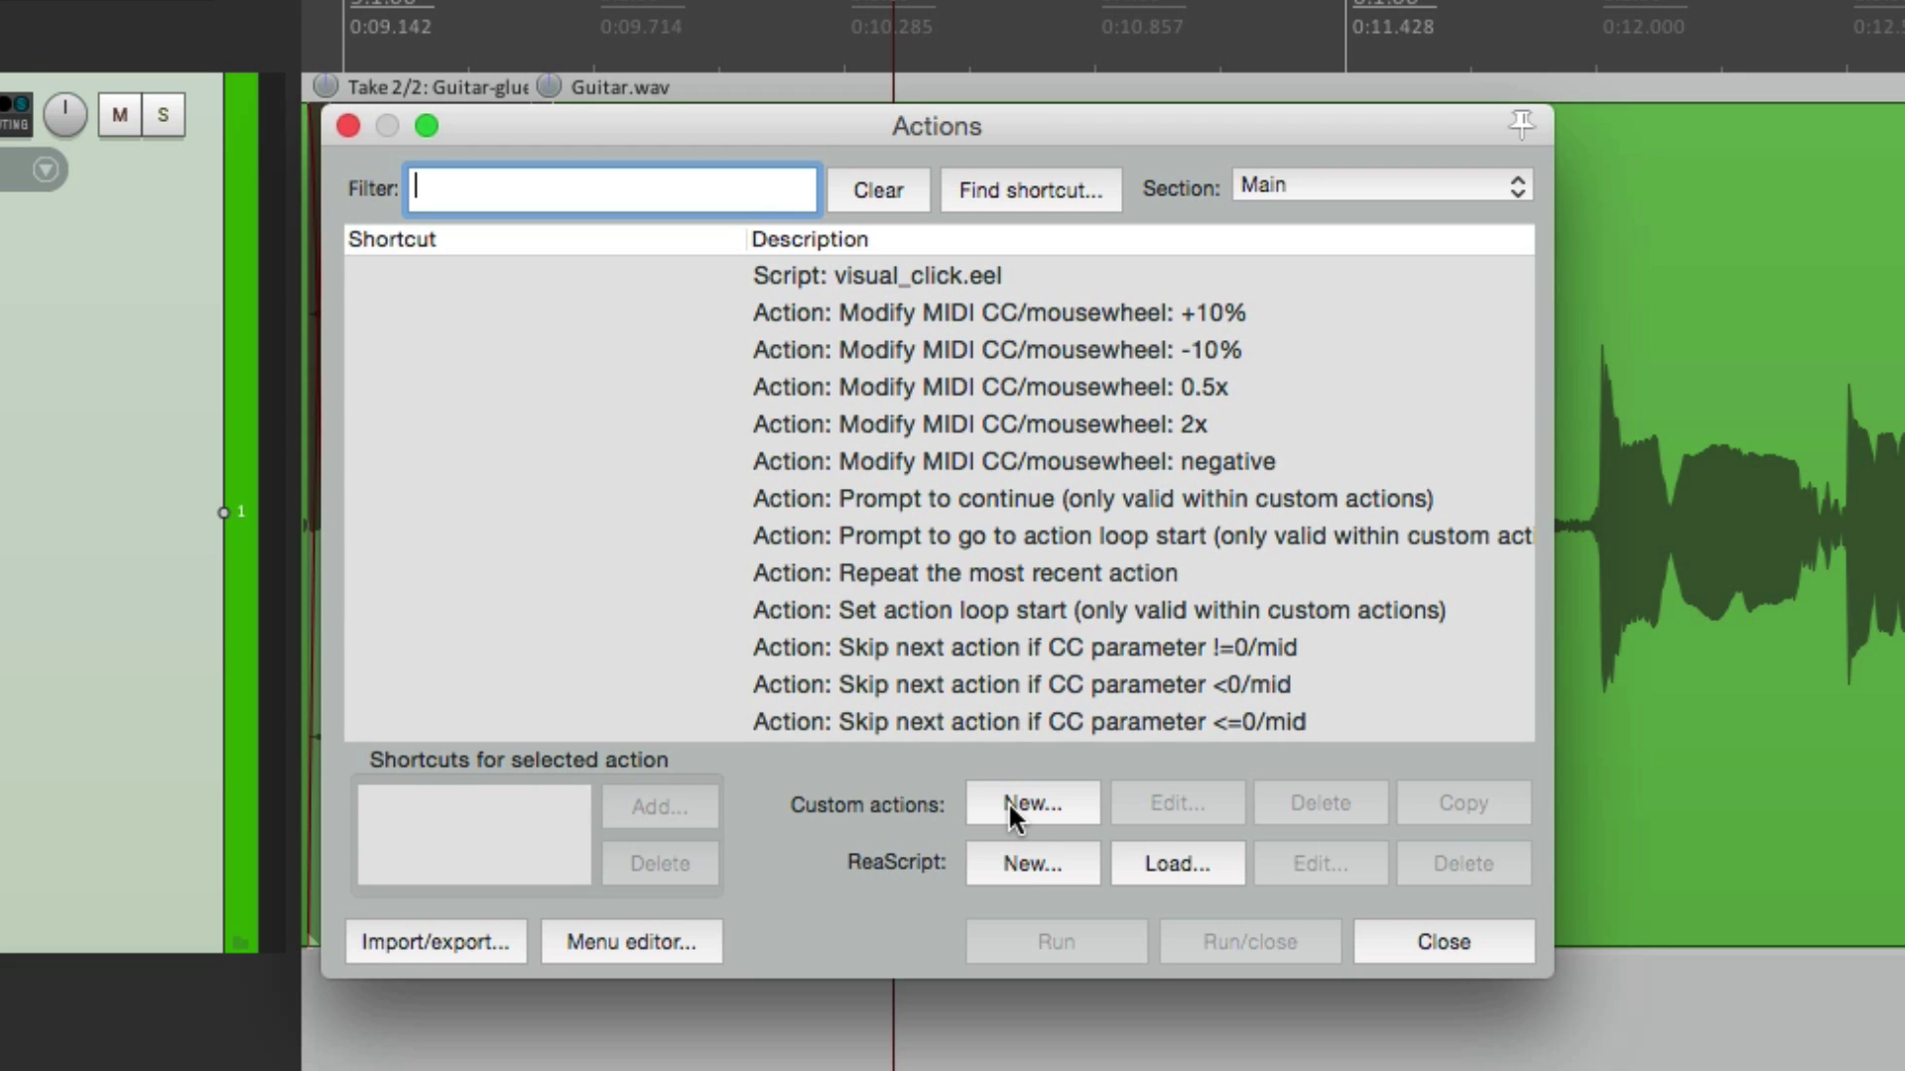
Create a new custom action with 'Item: Split items at time selection' as its first step.
left_click(1008, 801)
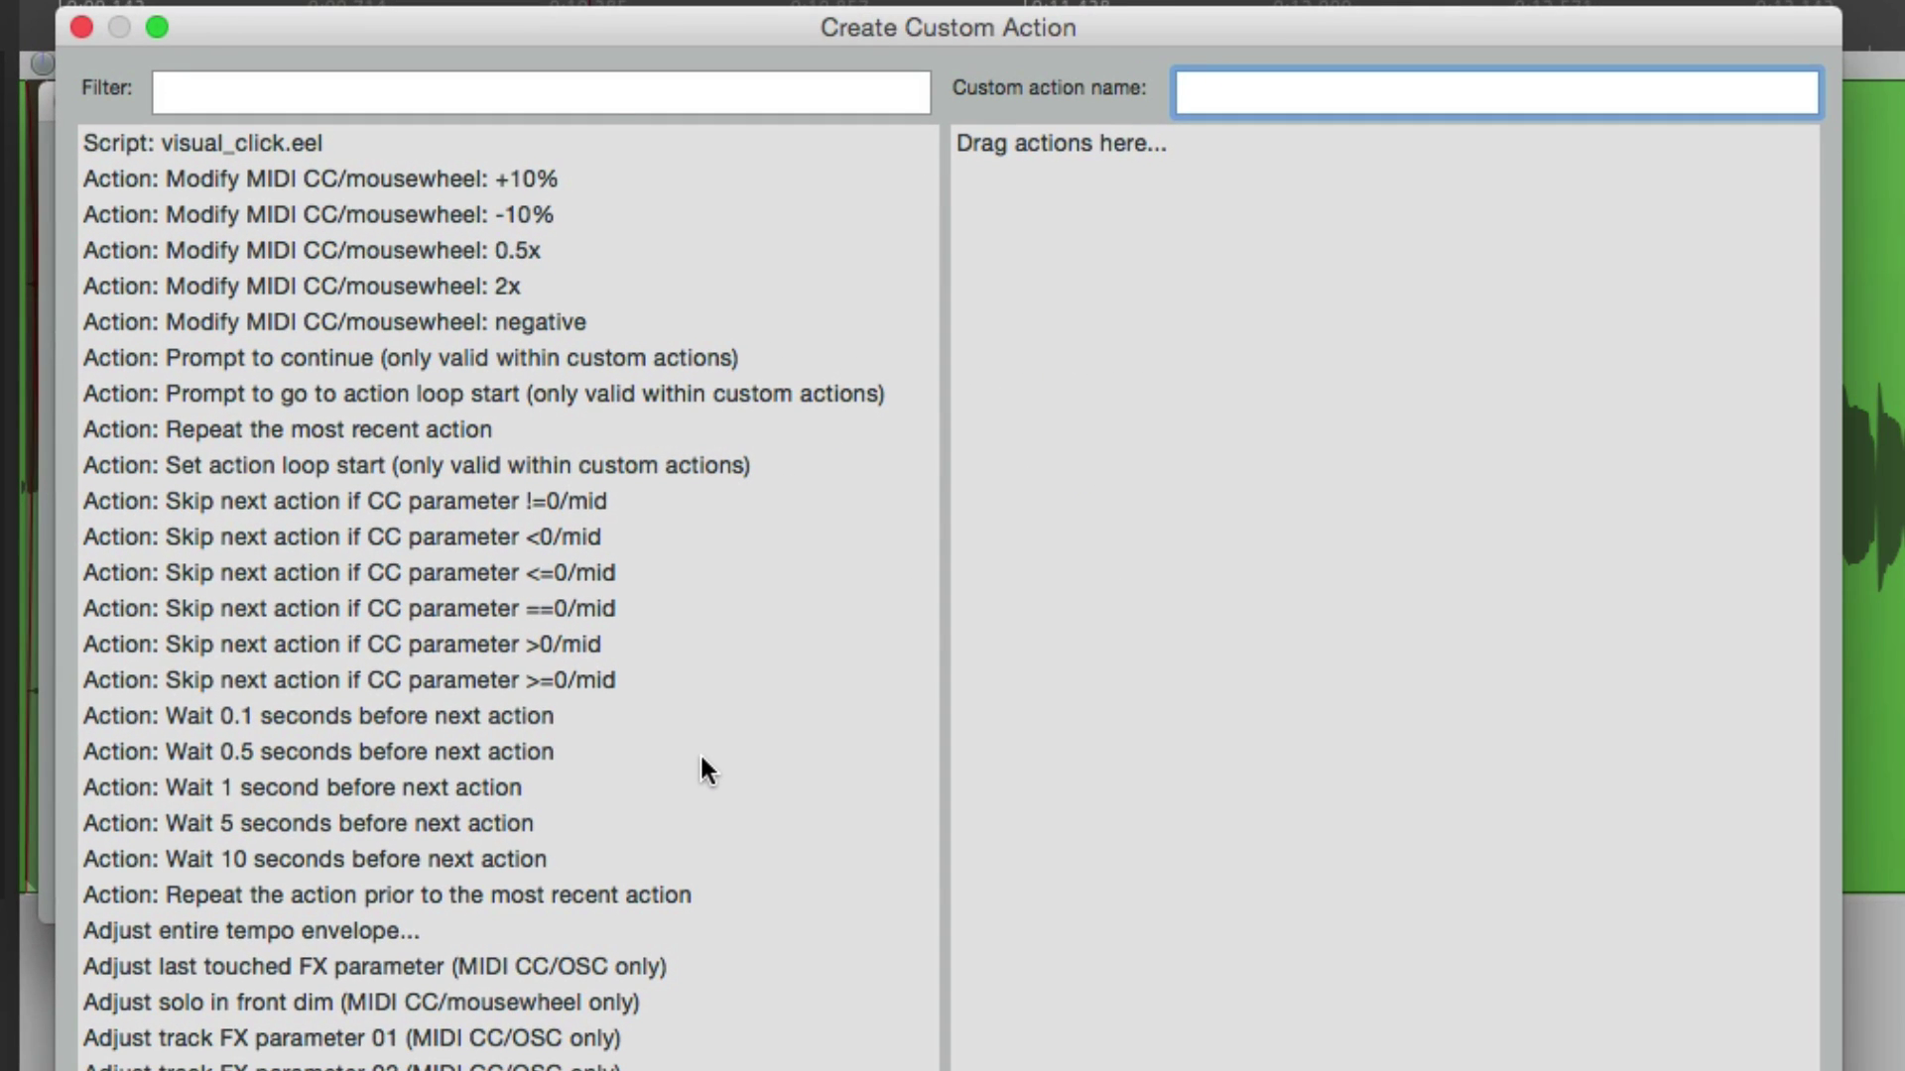
left_click(581, 99)
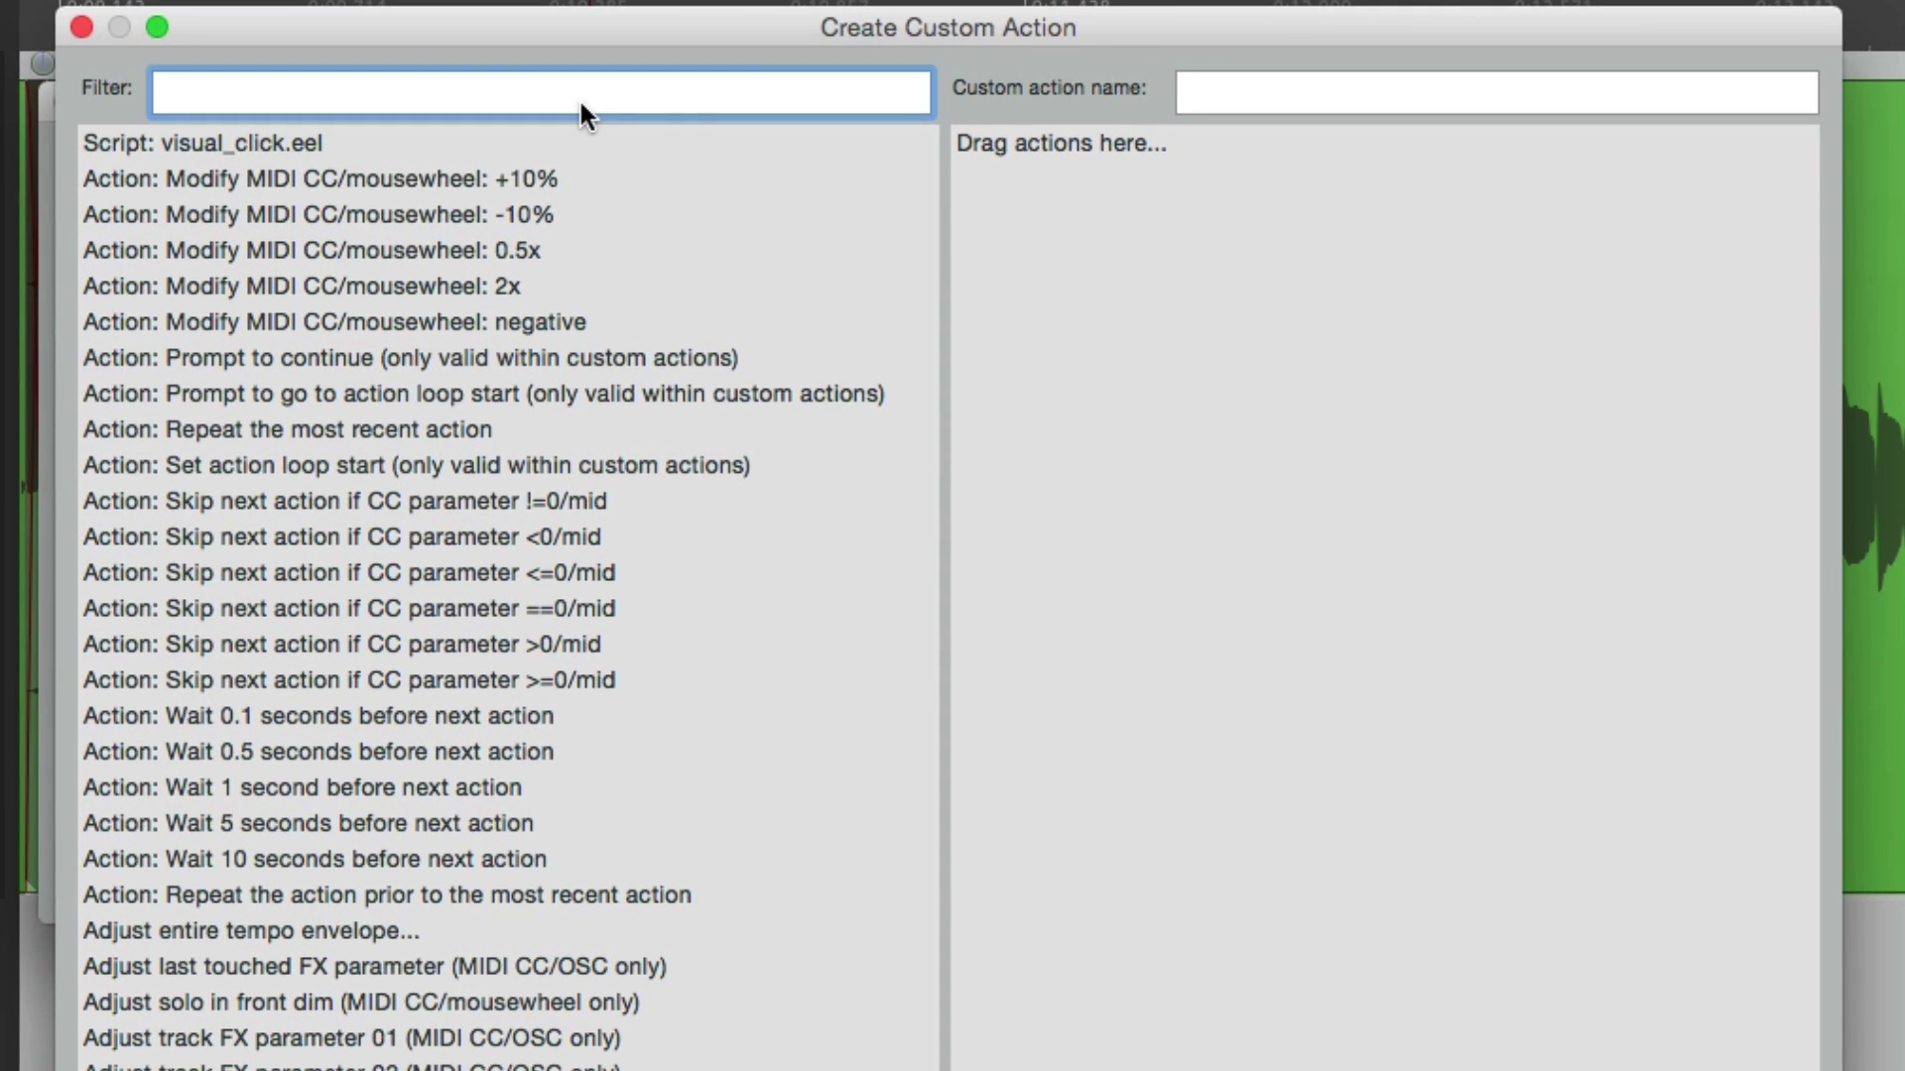
type("split item")
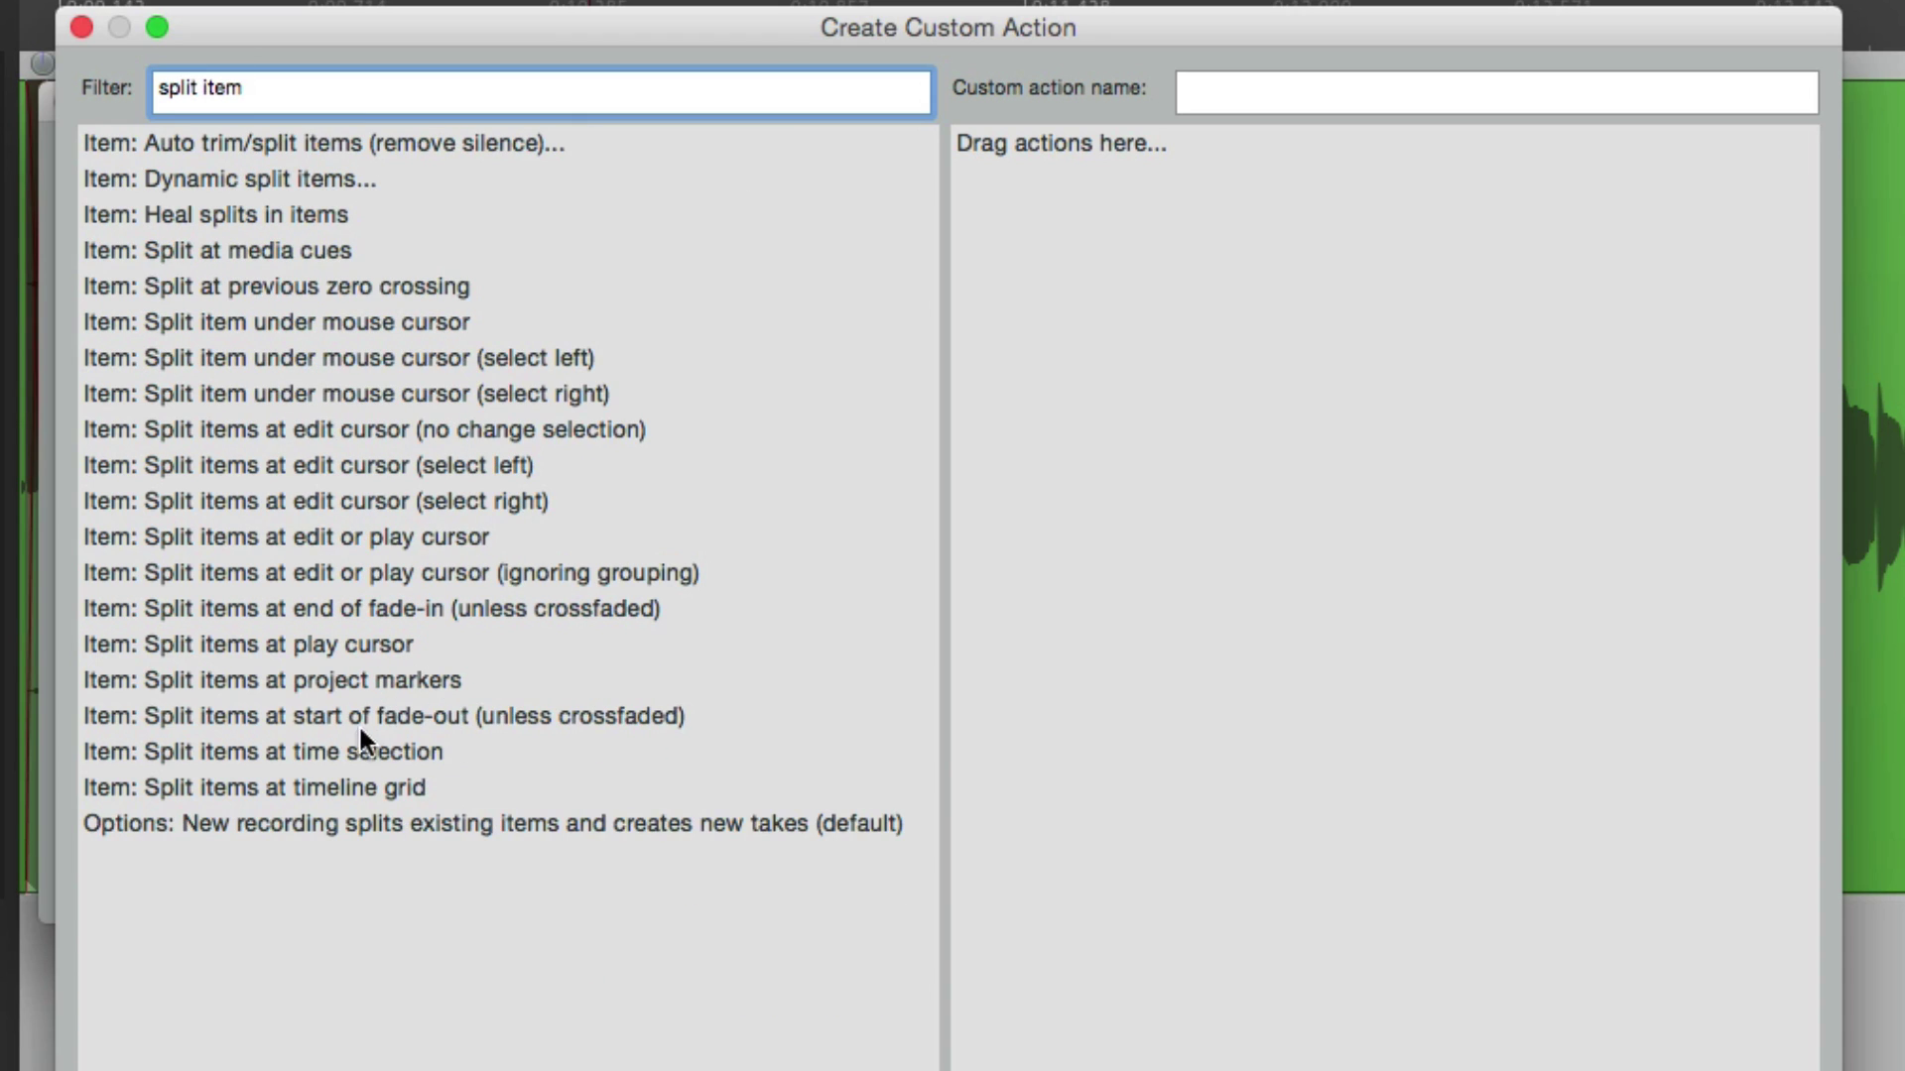
left_click(354, 751)
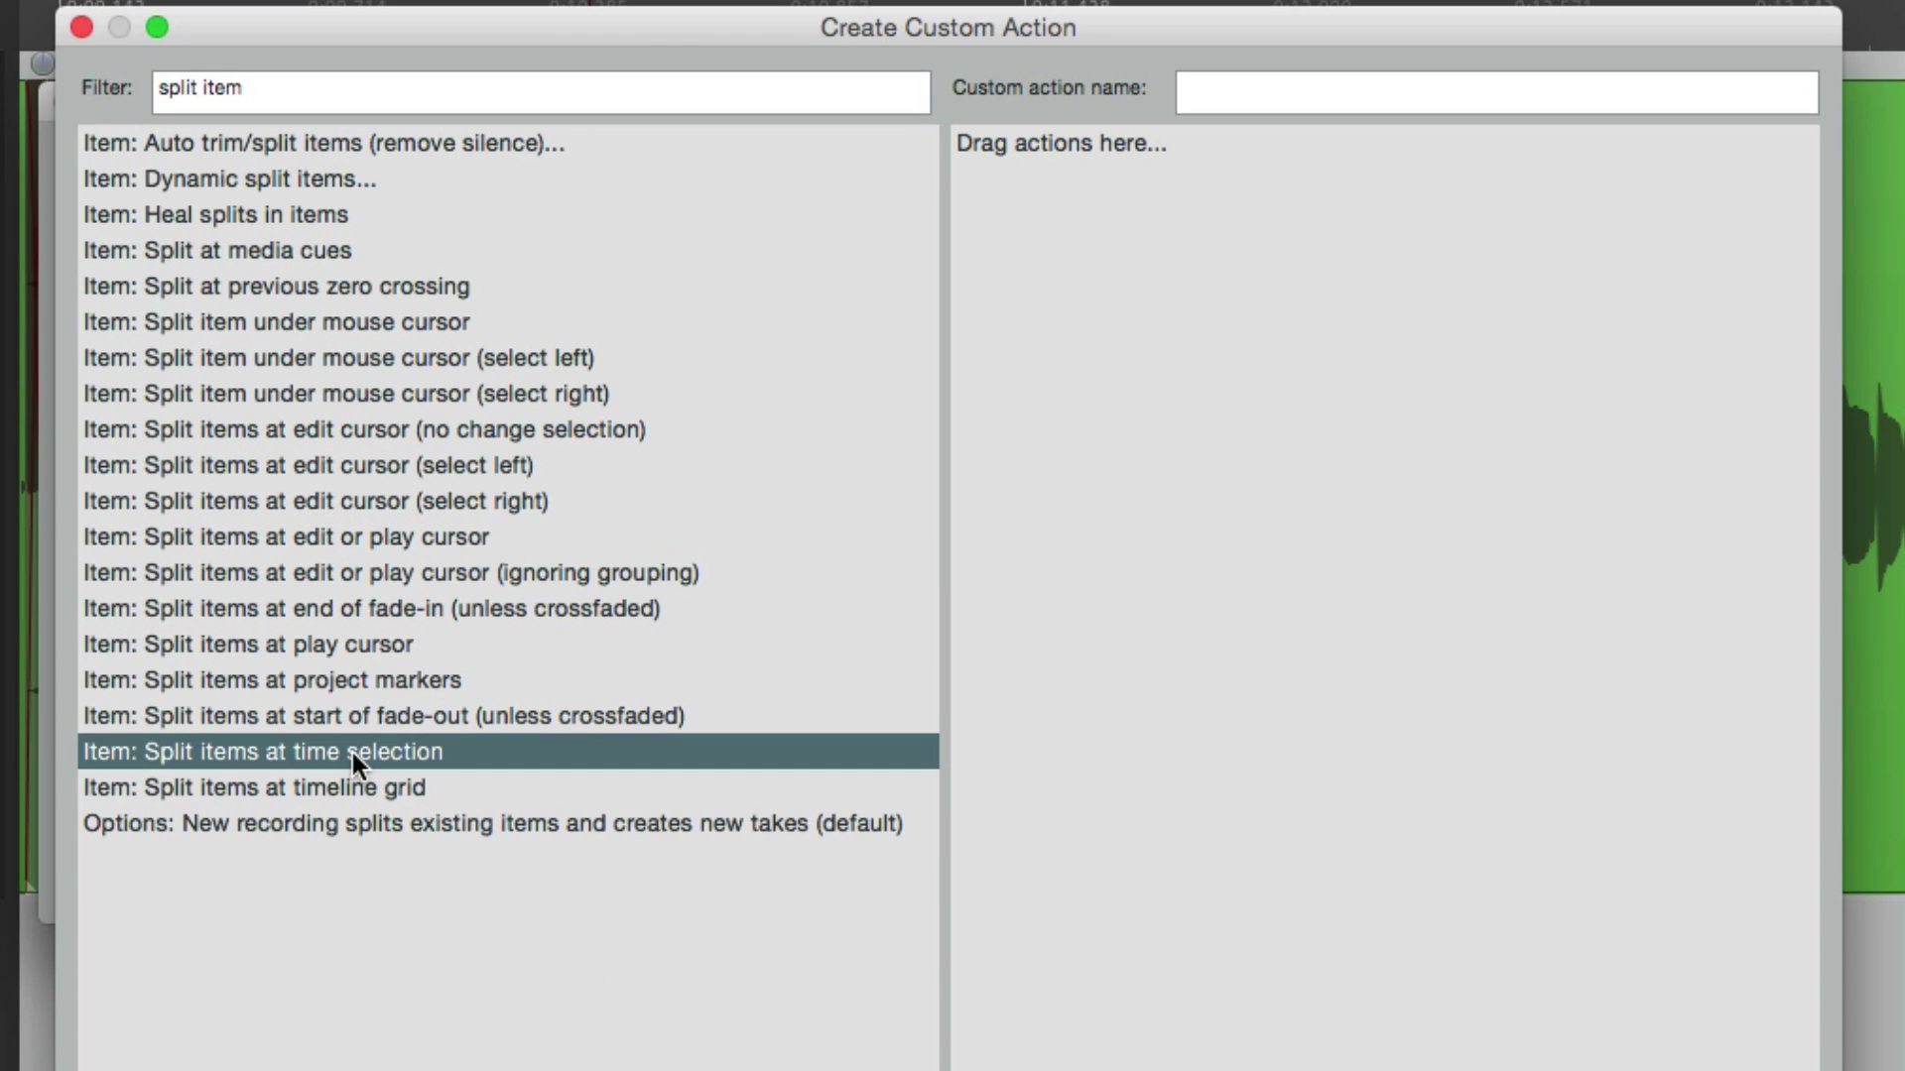
left_click_drag(353, 752, 1088, 365)
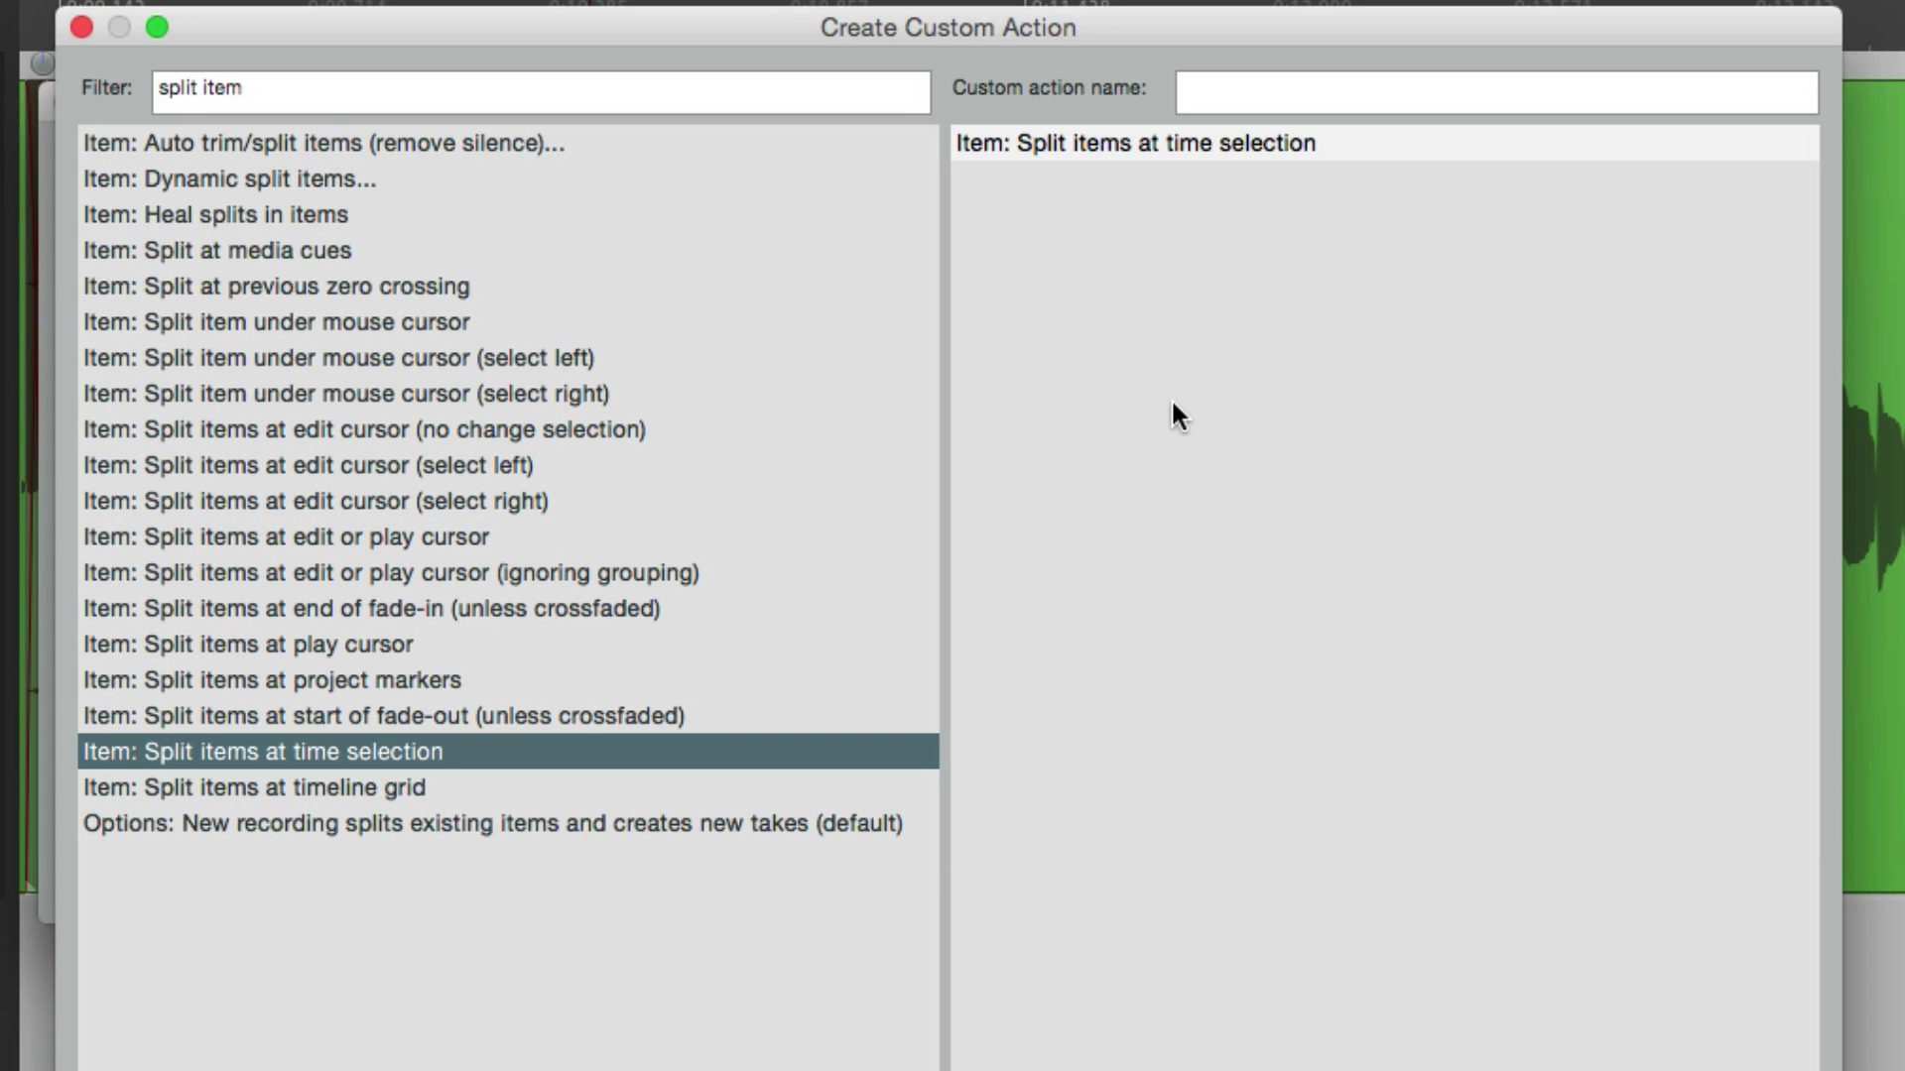
triple_click(472, 94)
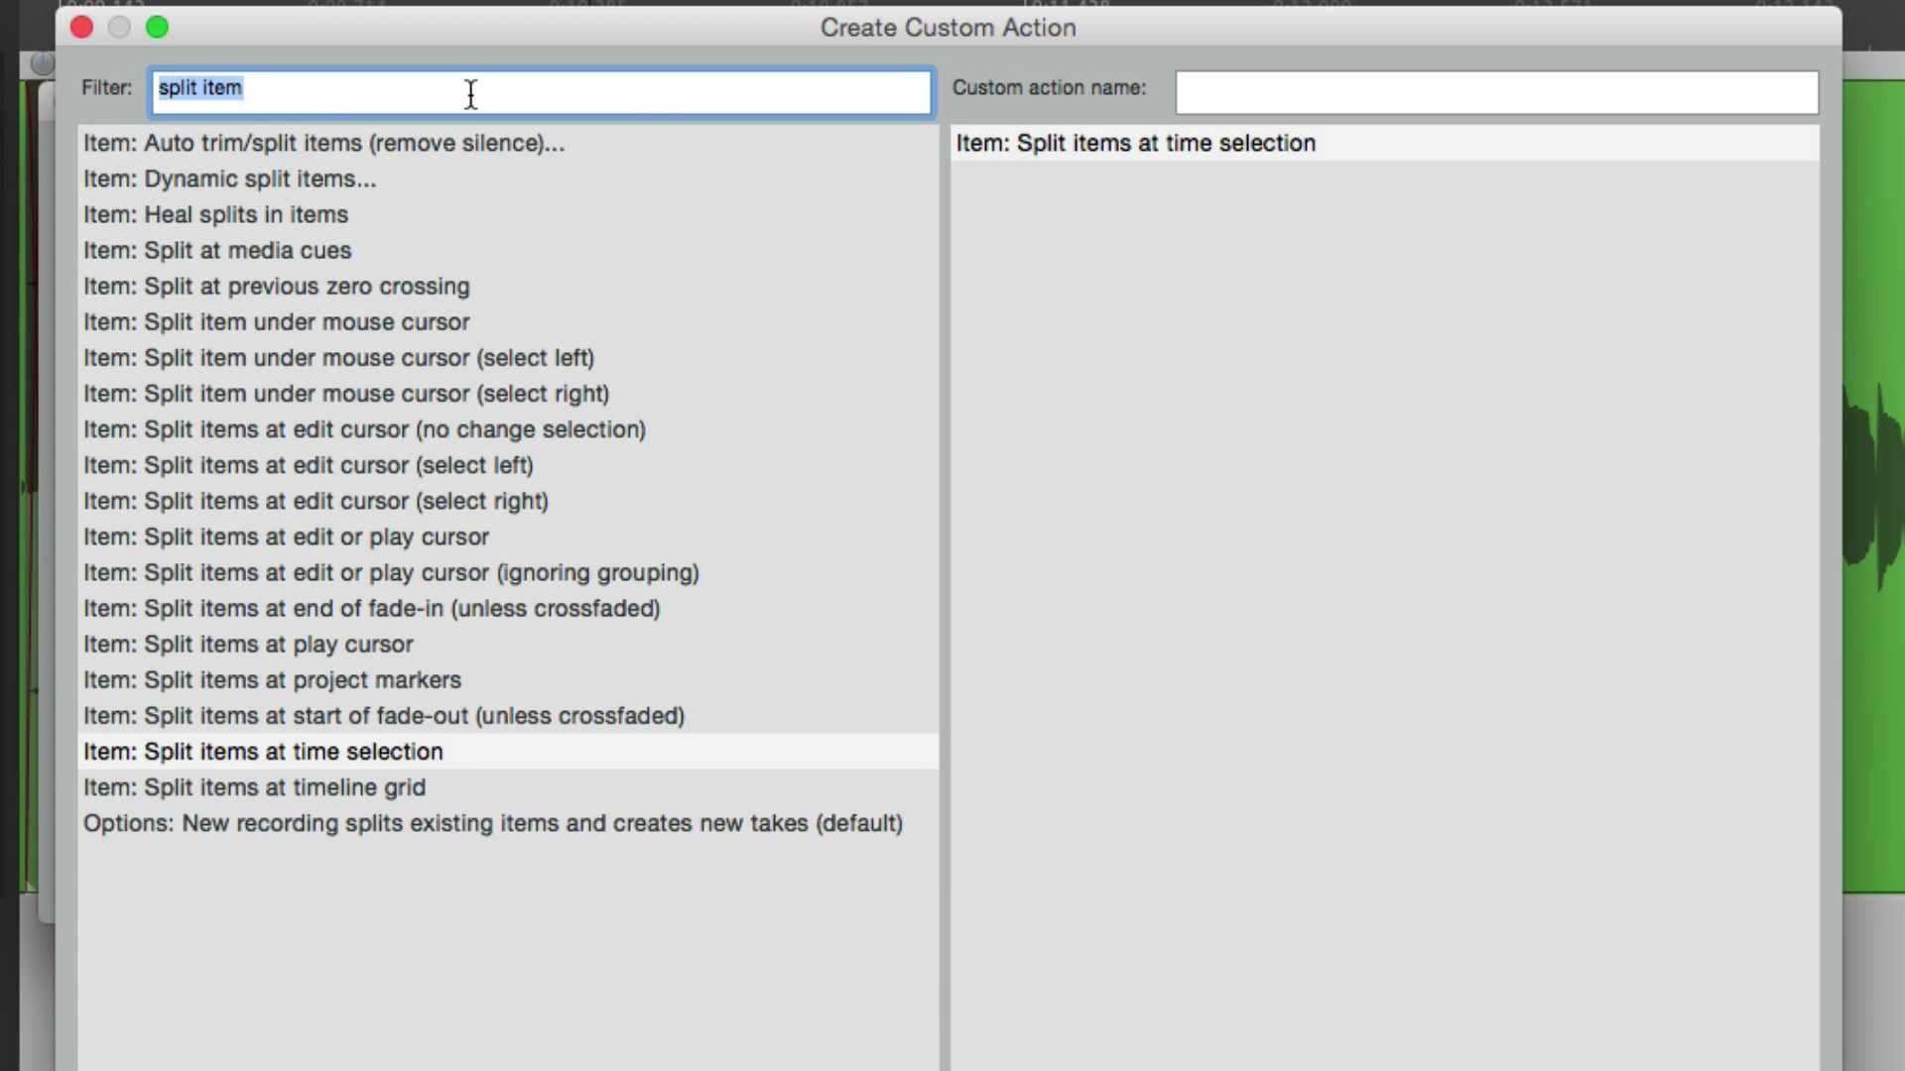
Add 'Track: Toggle FX bypass for current track' twice after the split step.
type("toggle fx")
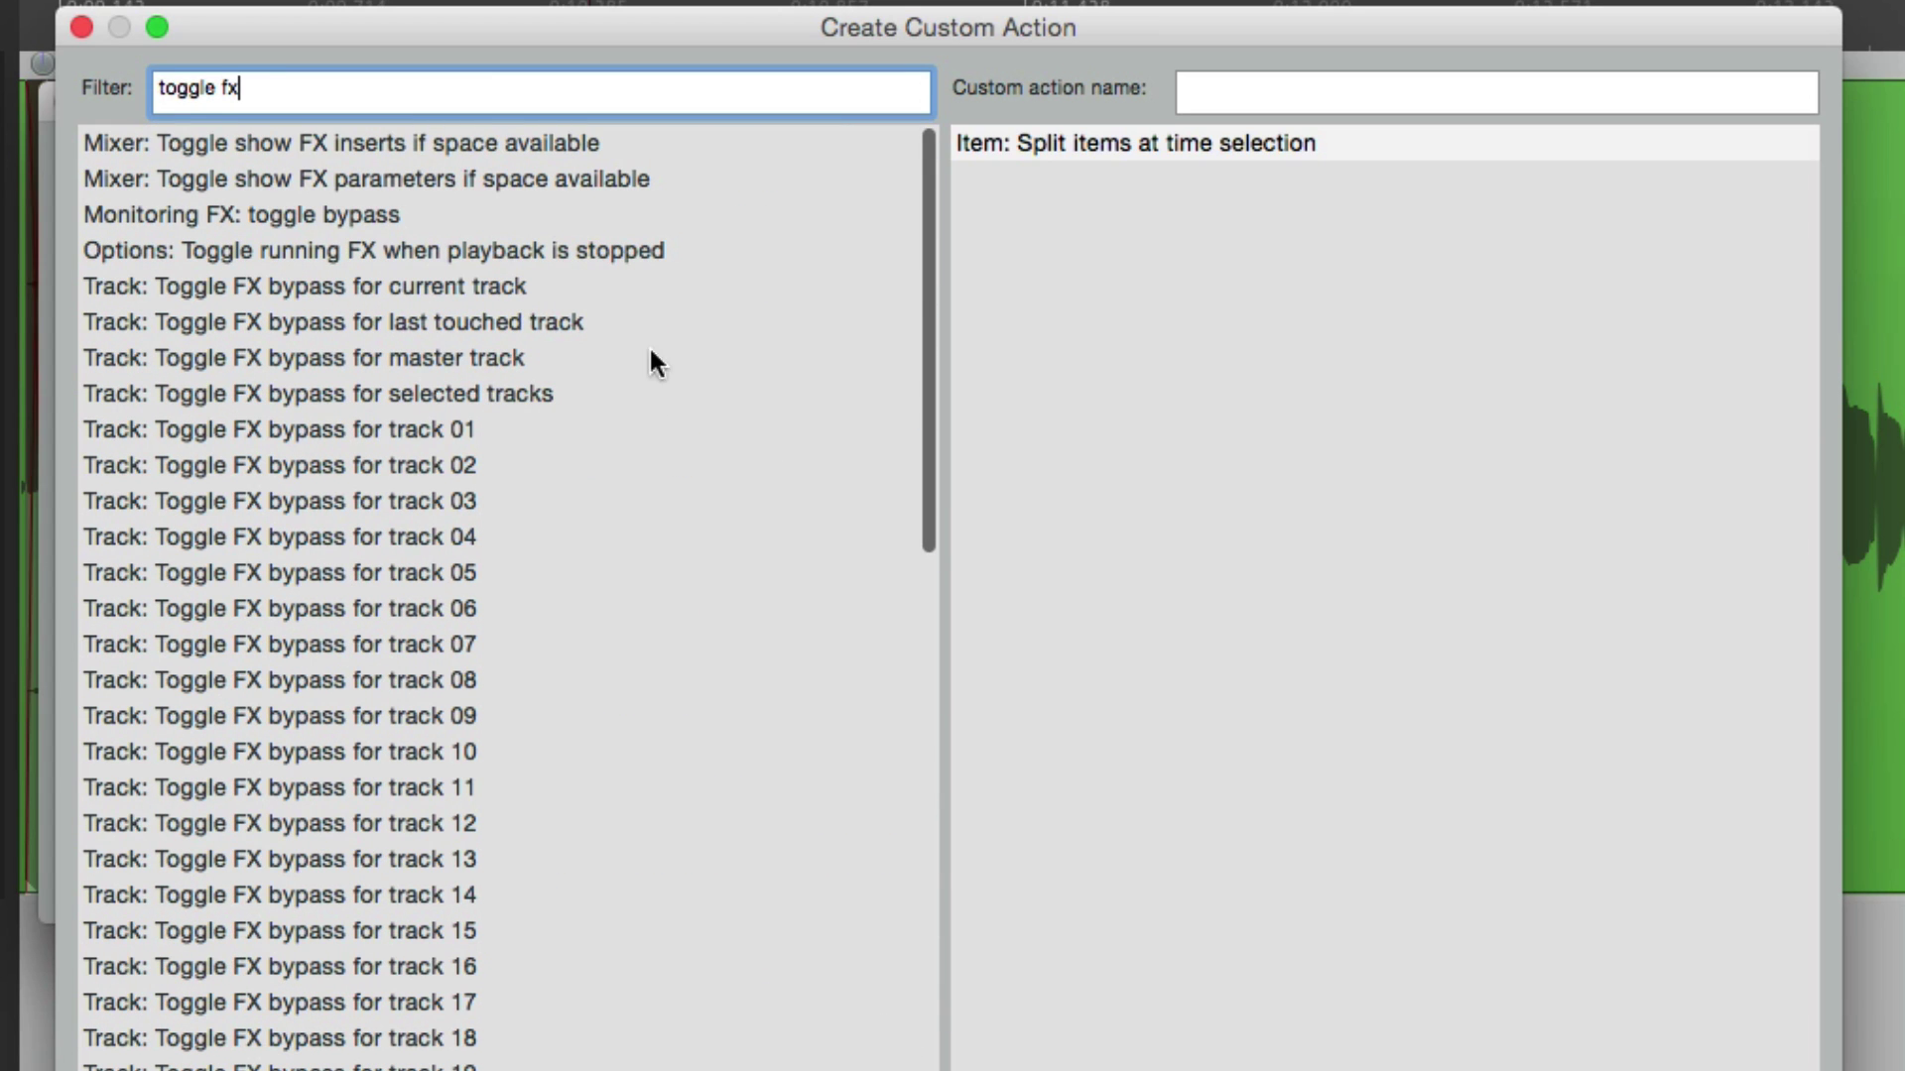
left_click(455, 286)
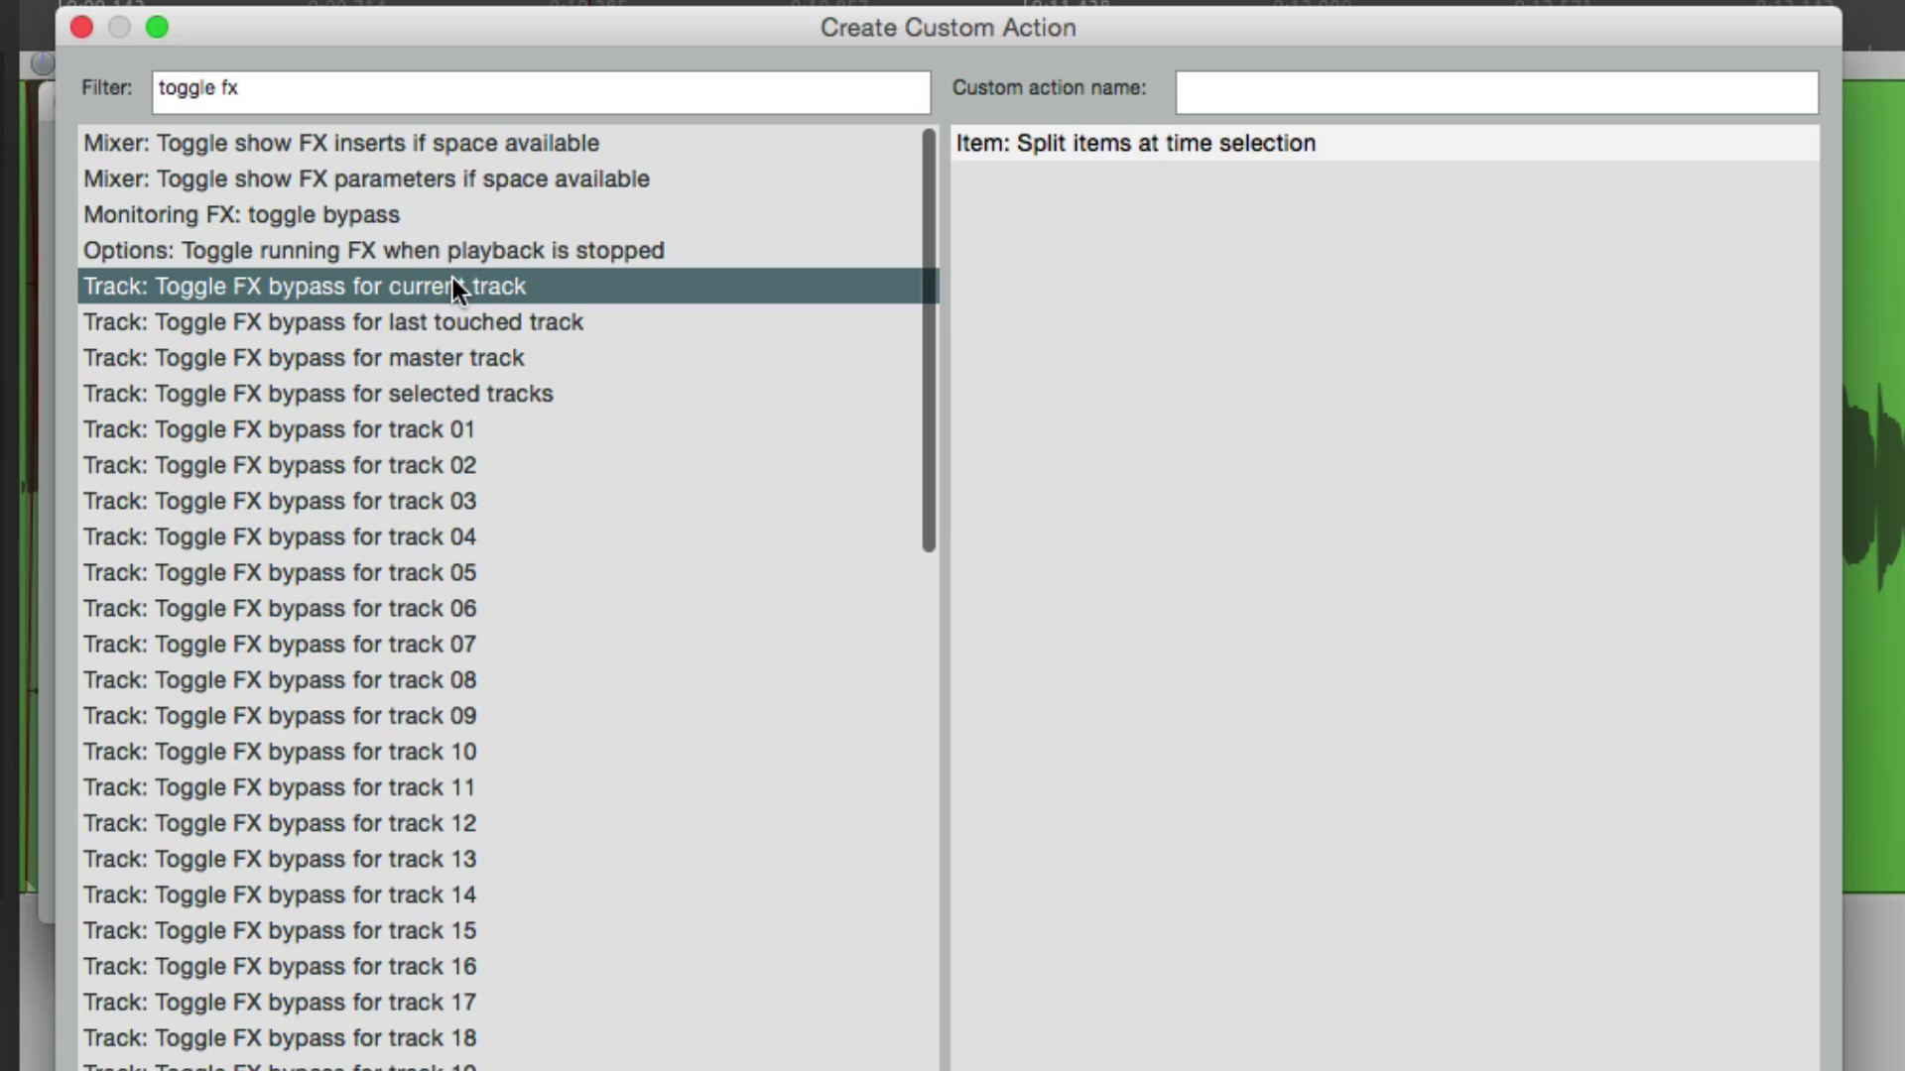
left_click_drag(415, 281, 1184, 248)
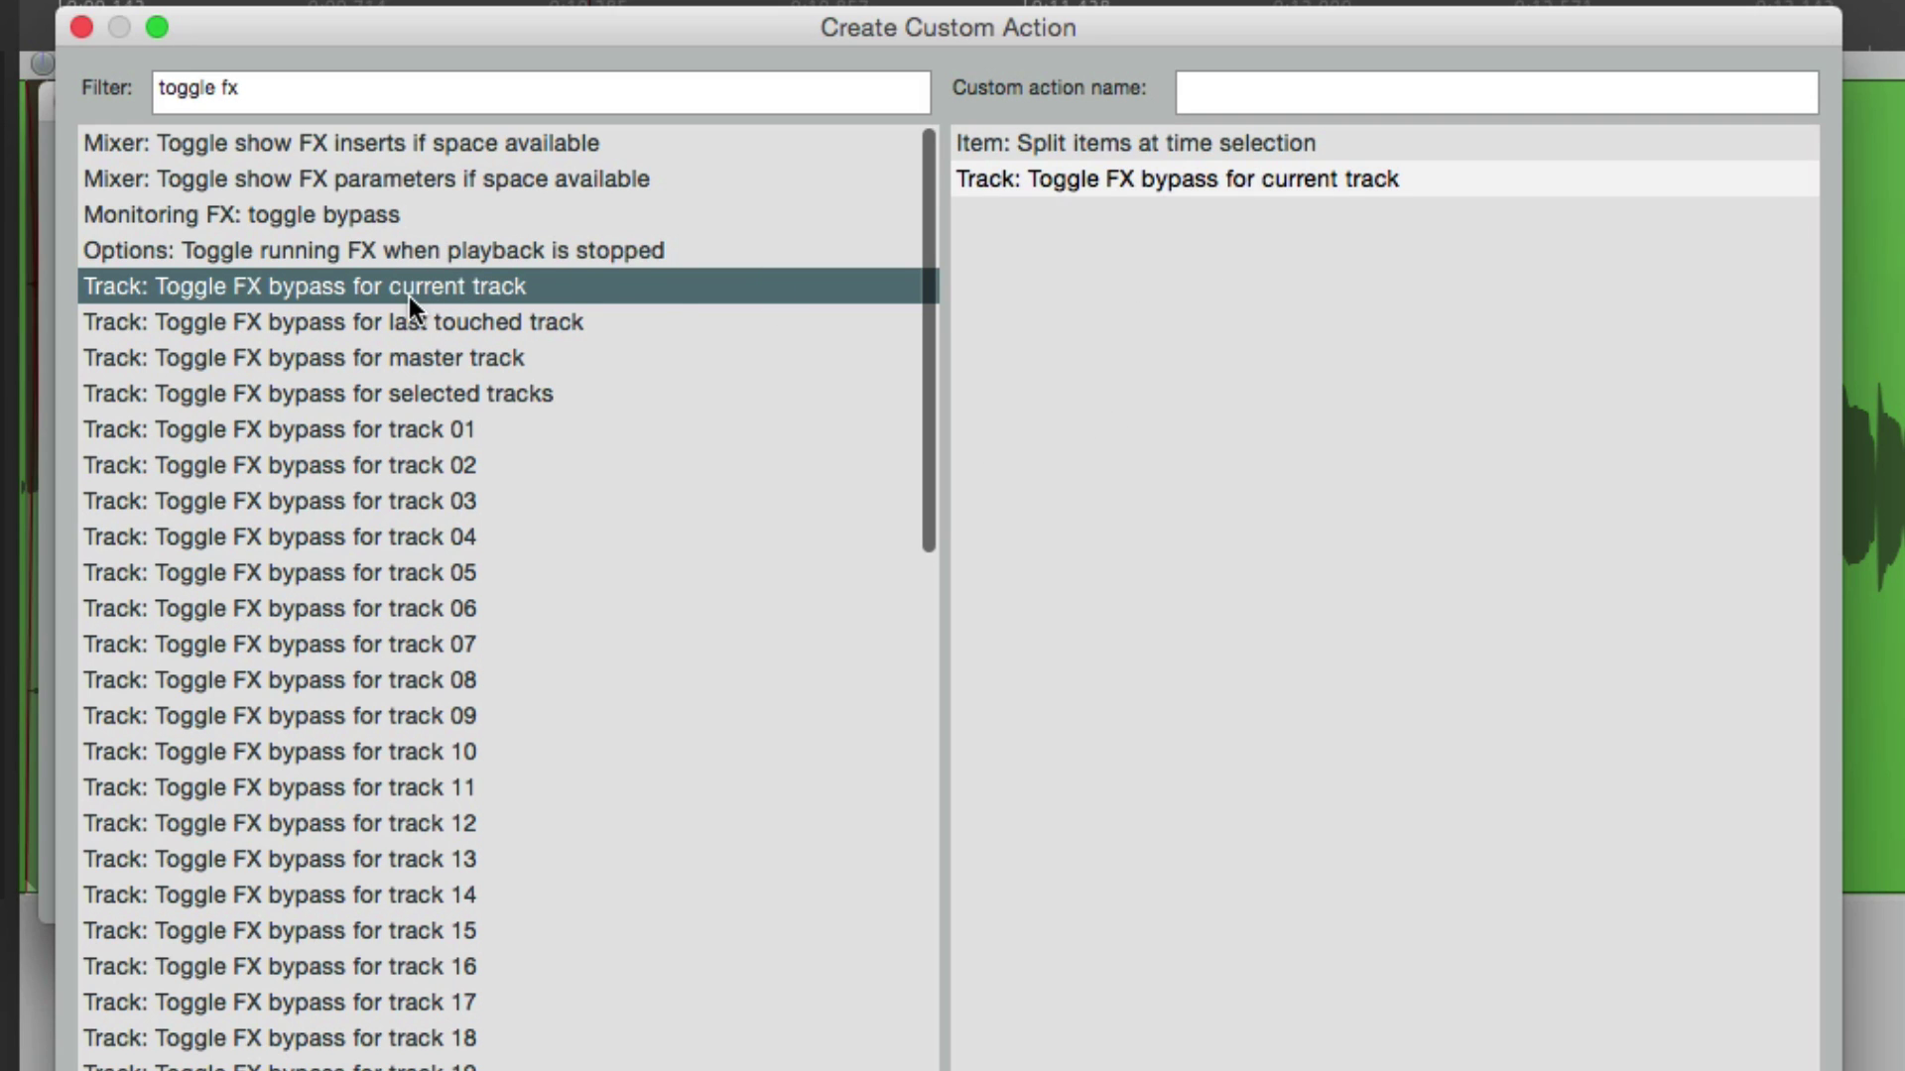
left_click_drag(446, 293, 996, 253)
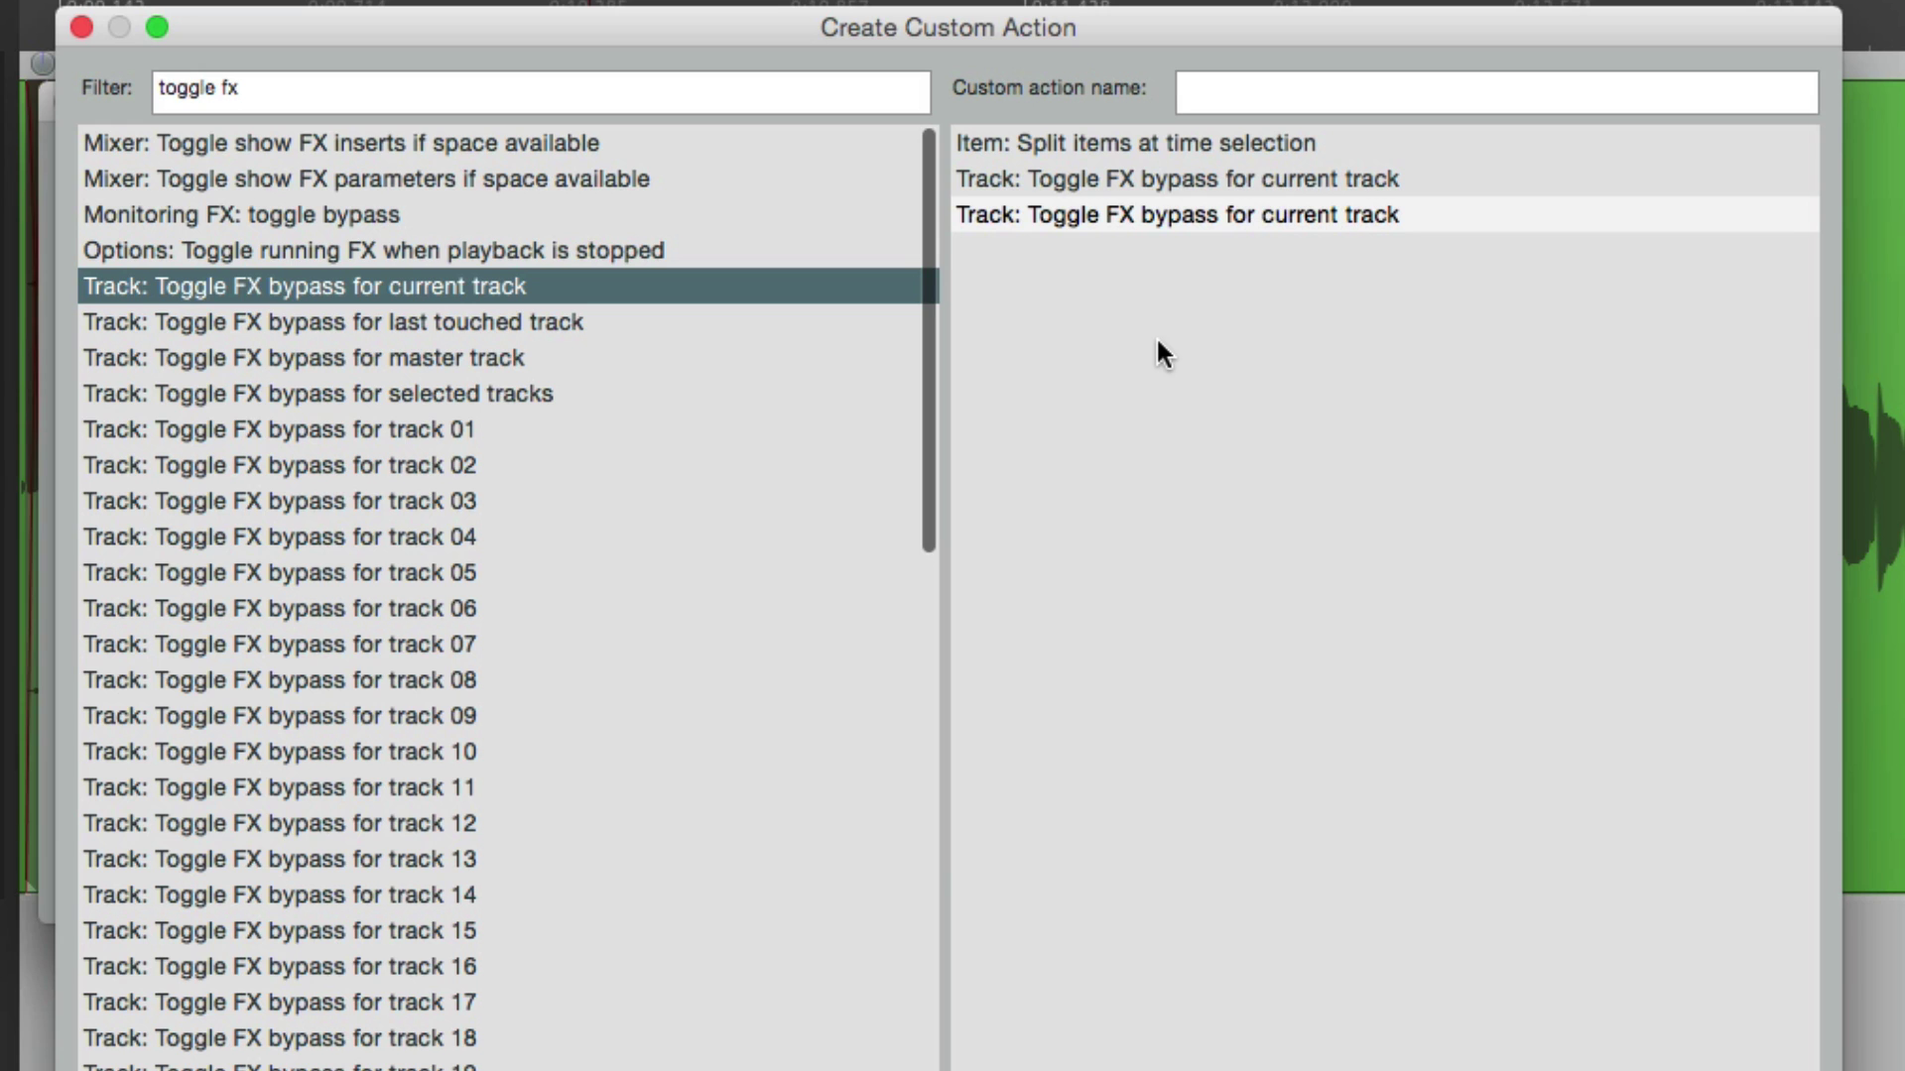
left_click(303, 78)
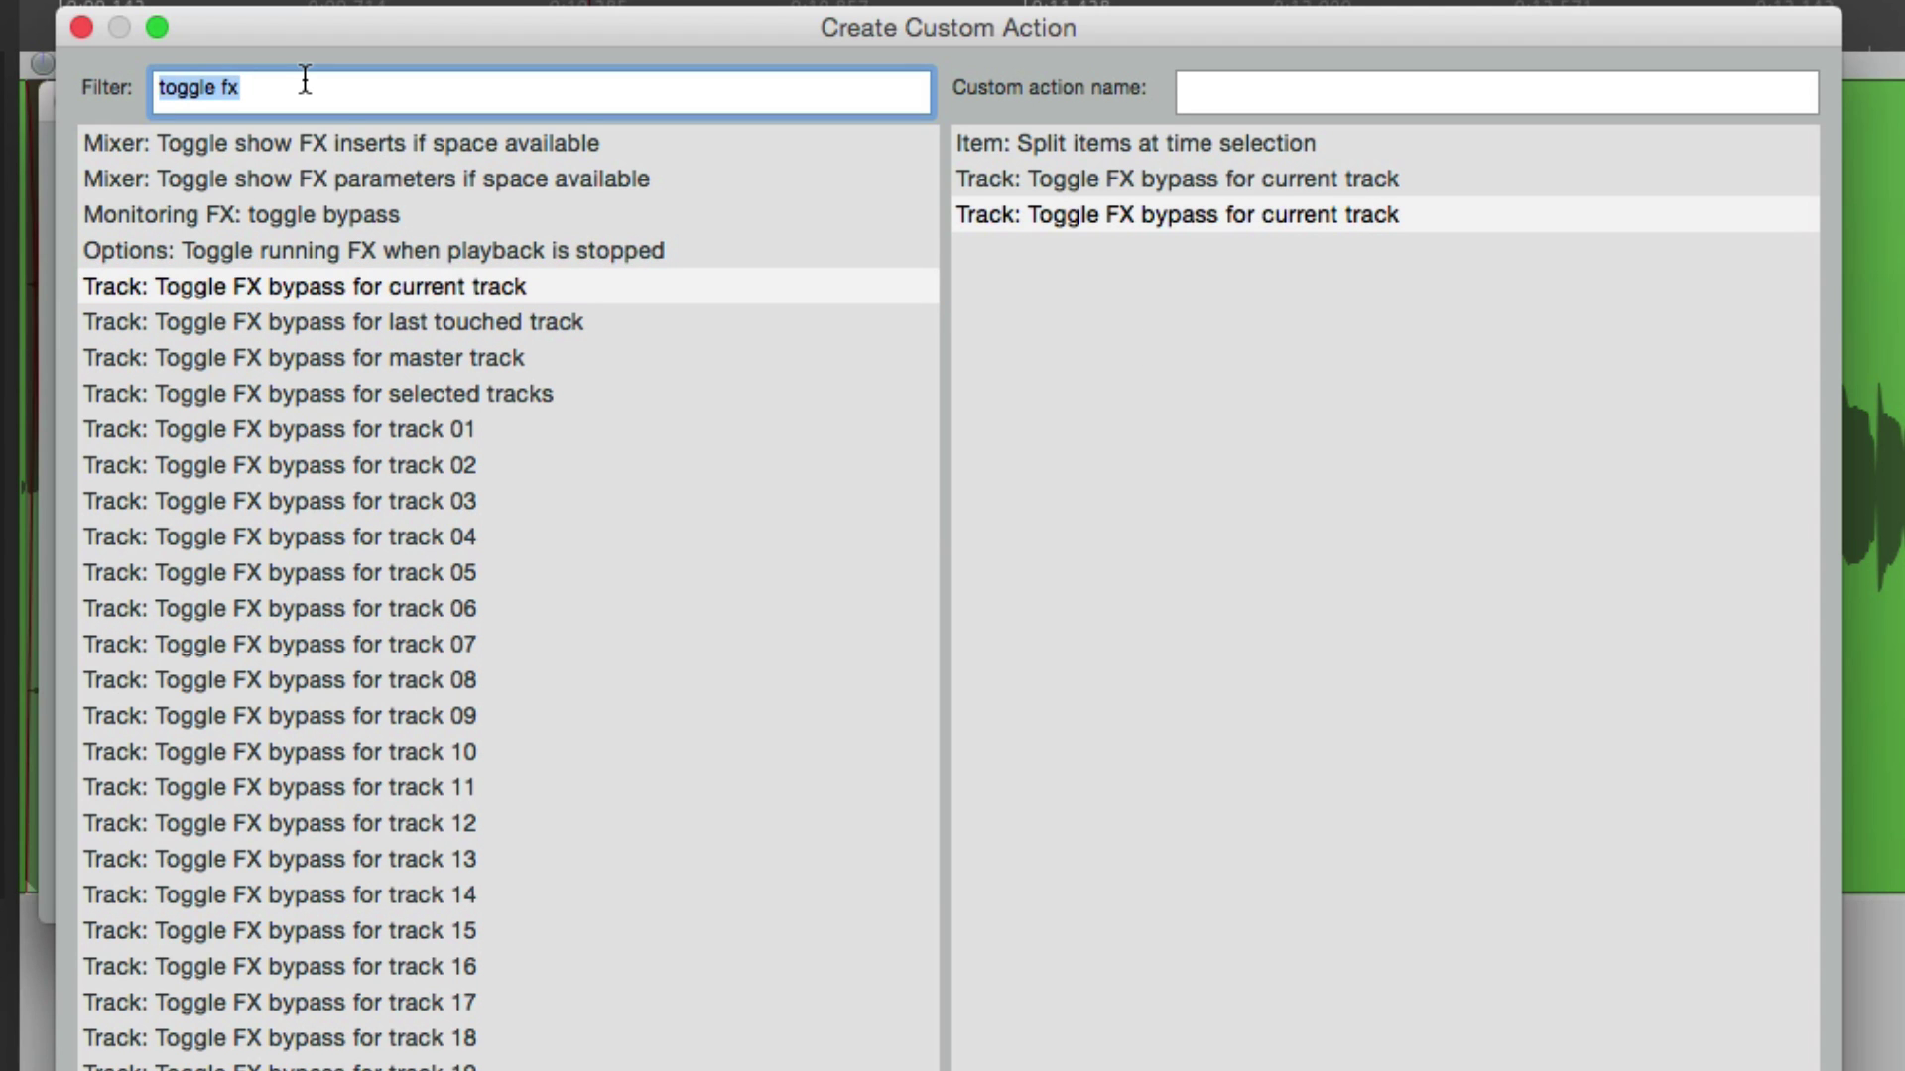
type("apply fx")
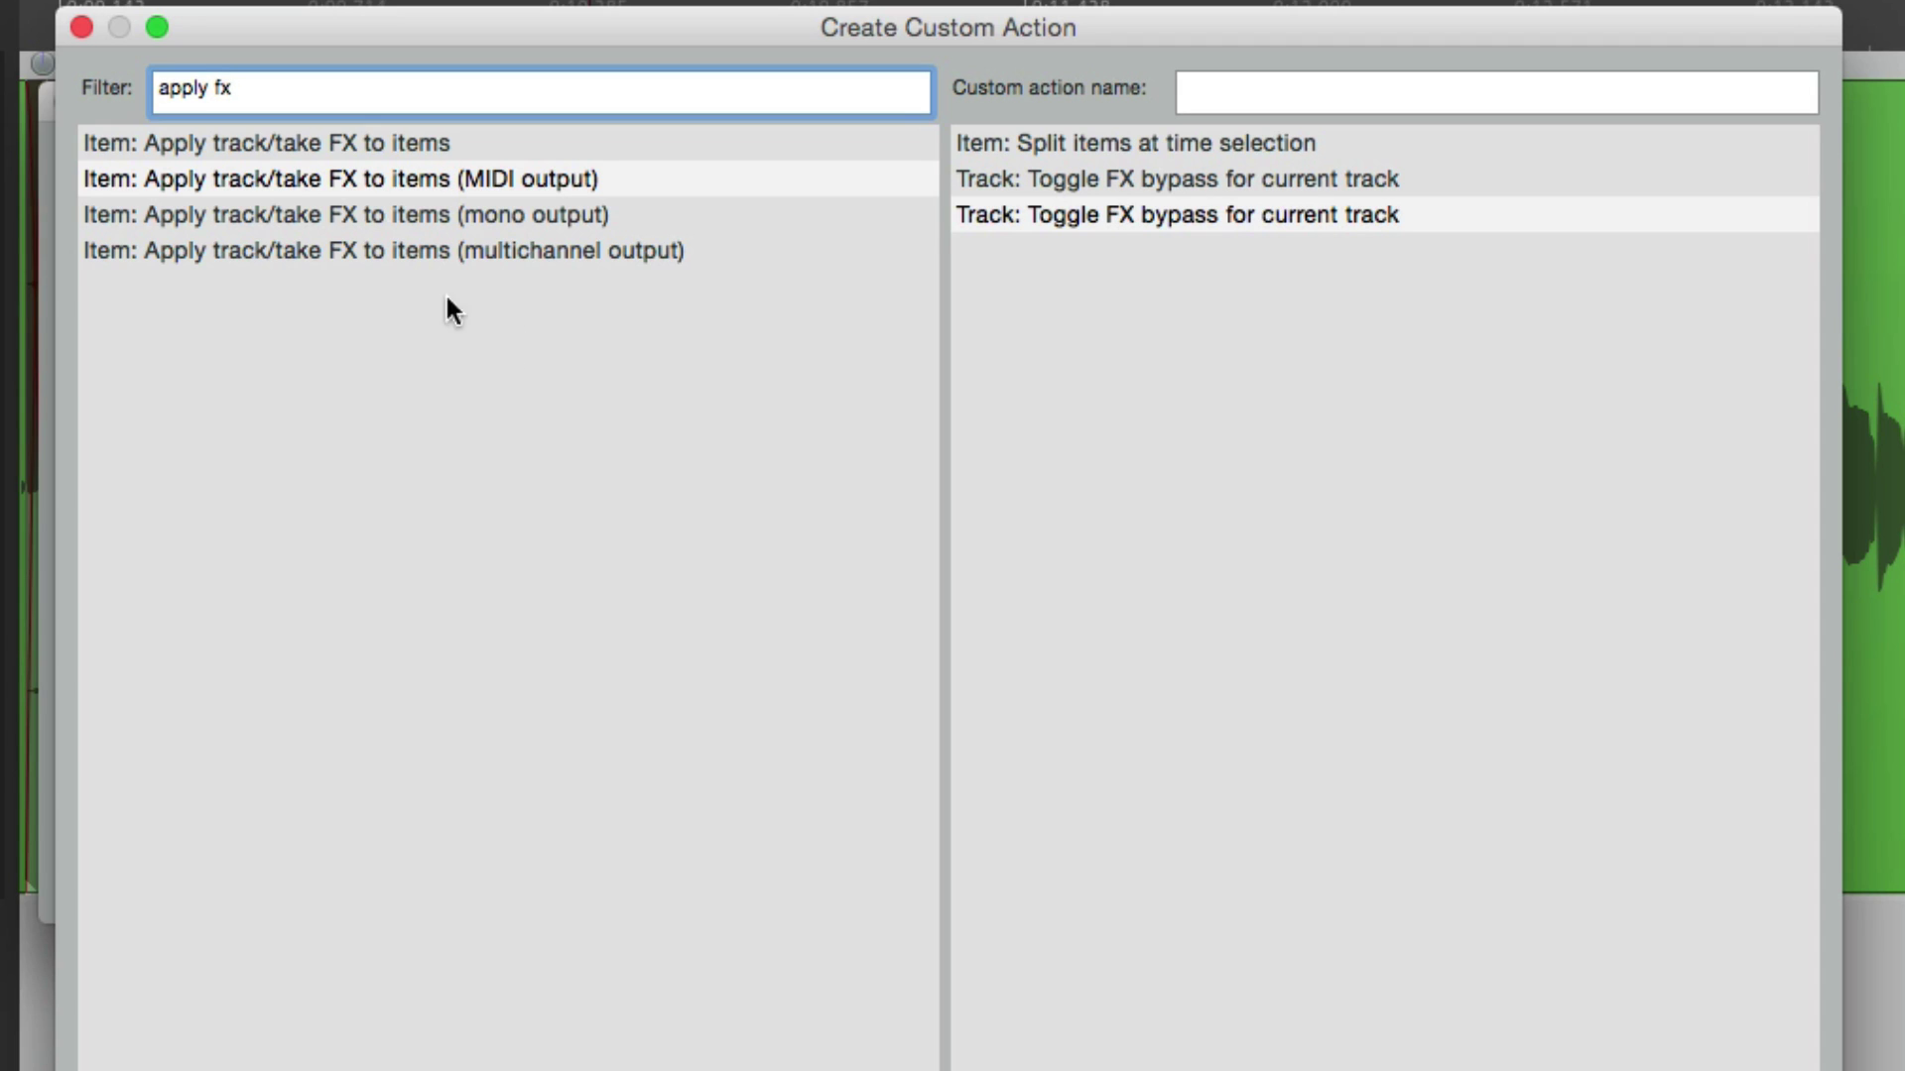
Insert 'Apply track/take FX to items (mono output)' between the two bypass toggles.
left_click(371, 215)
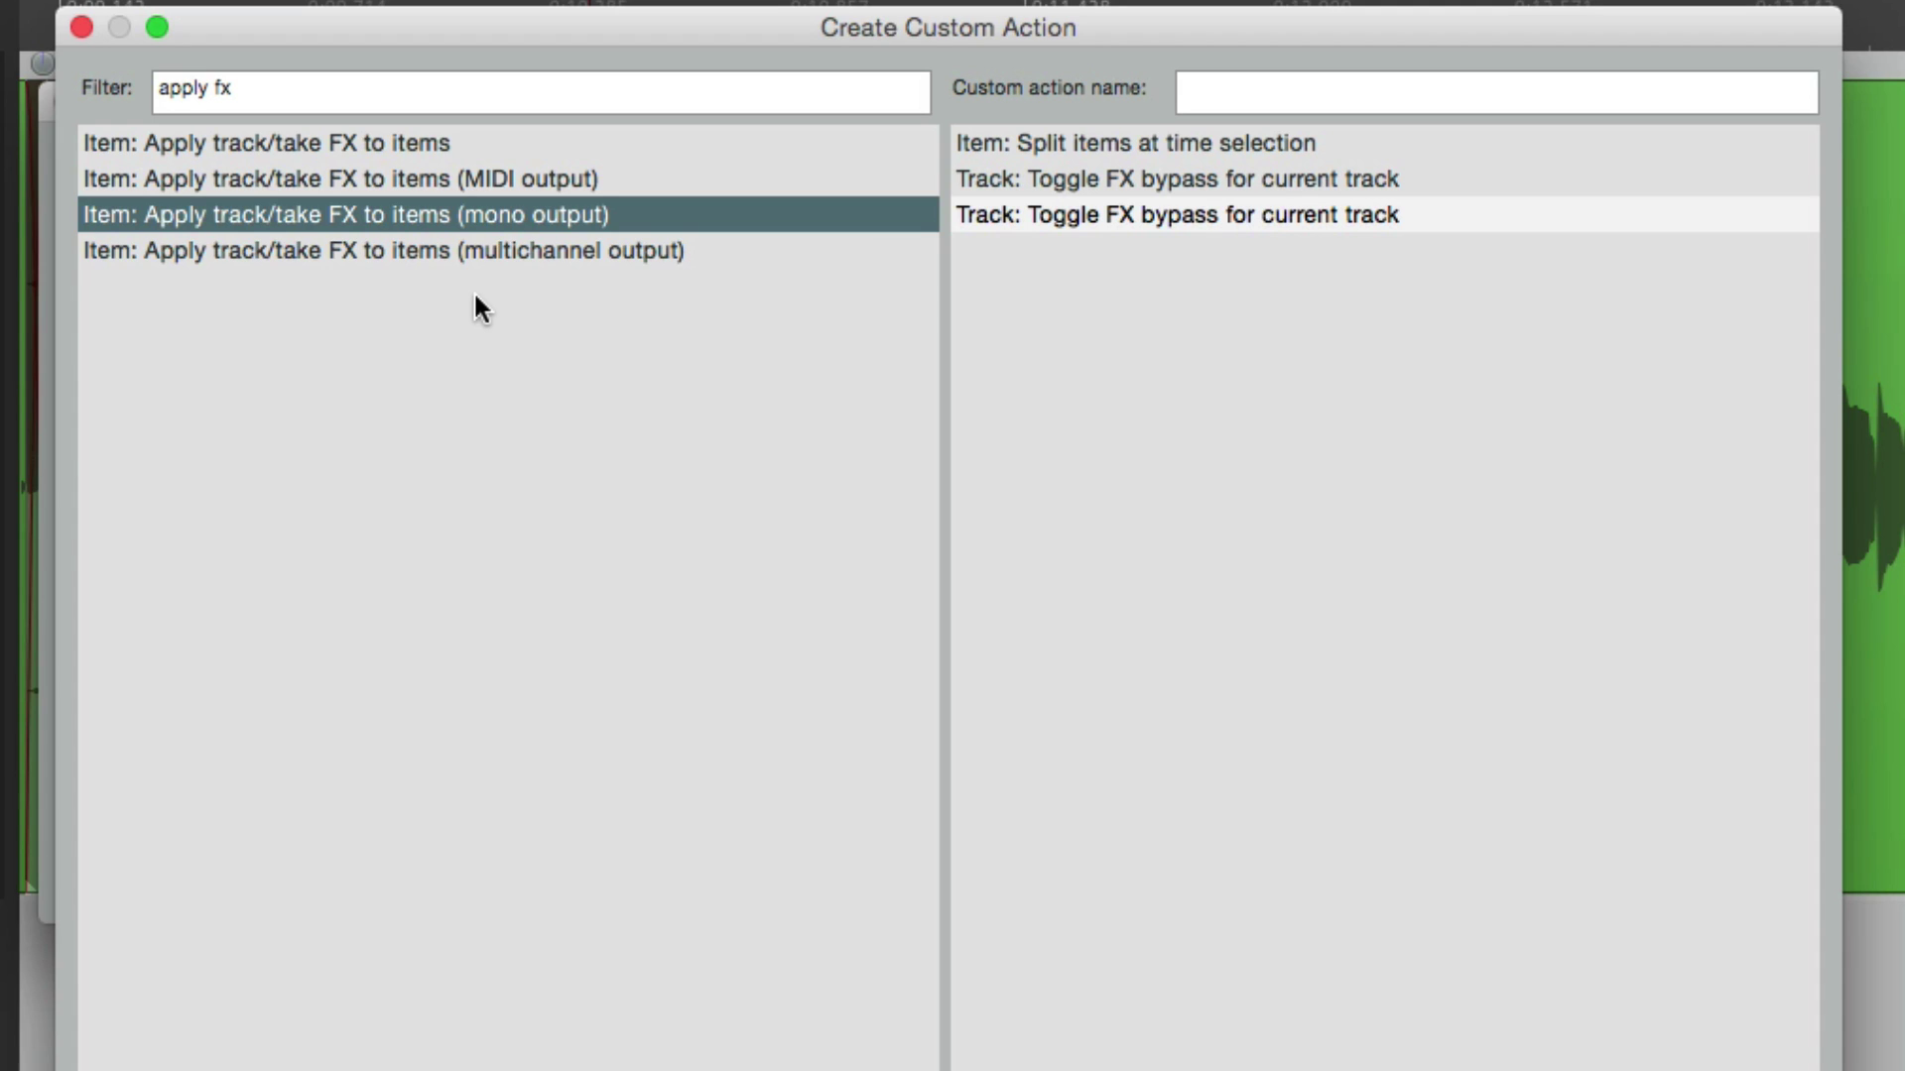
left_click_drag(397, 208, 1113, 235)
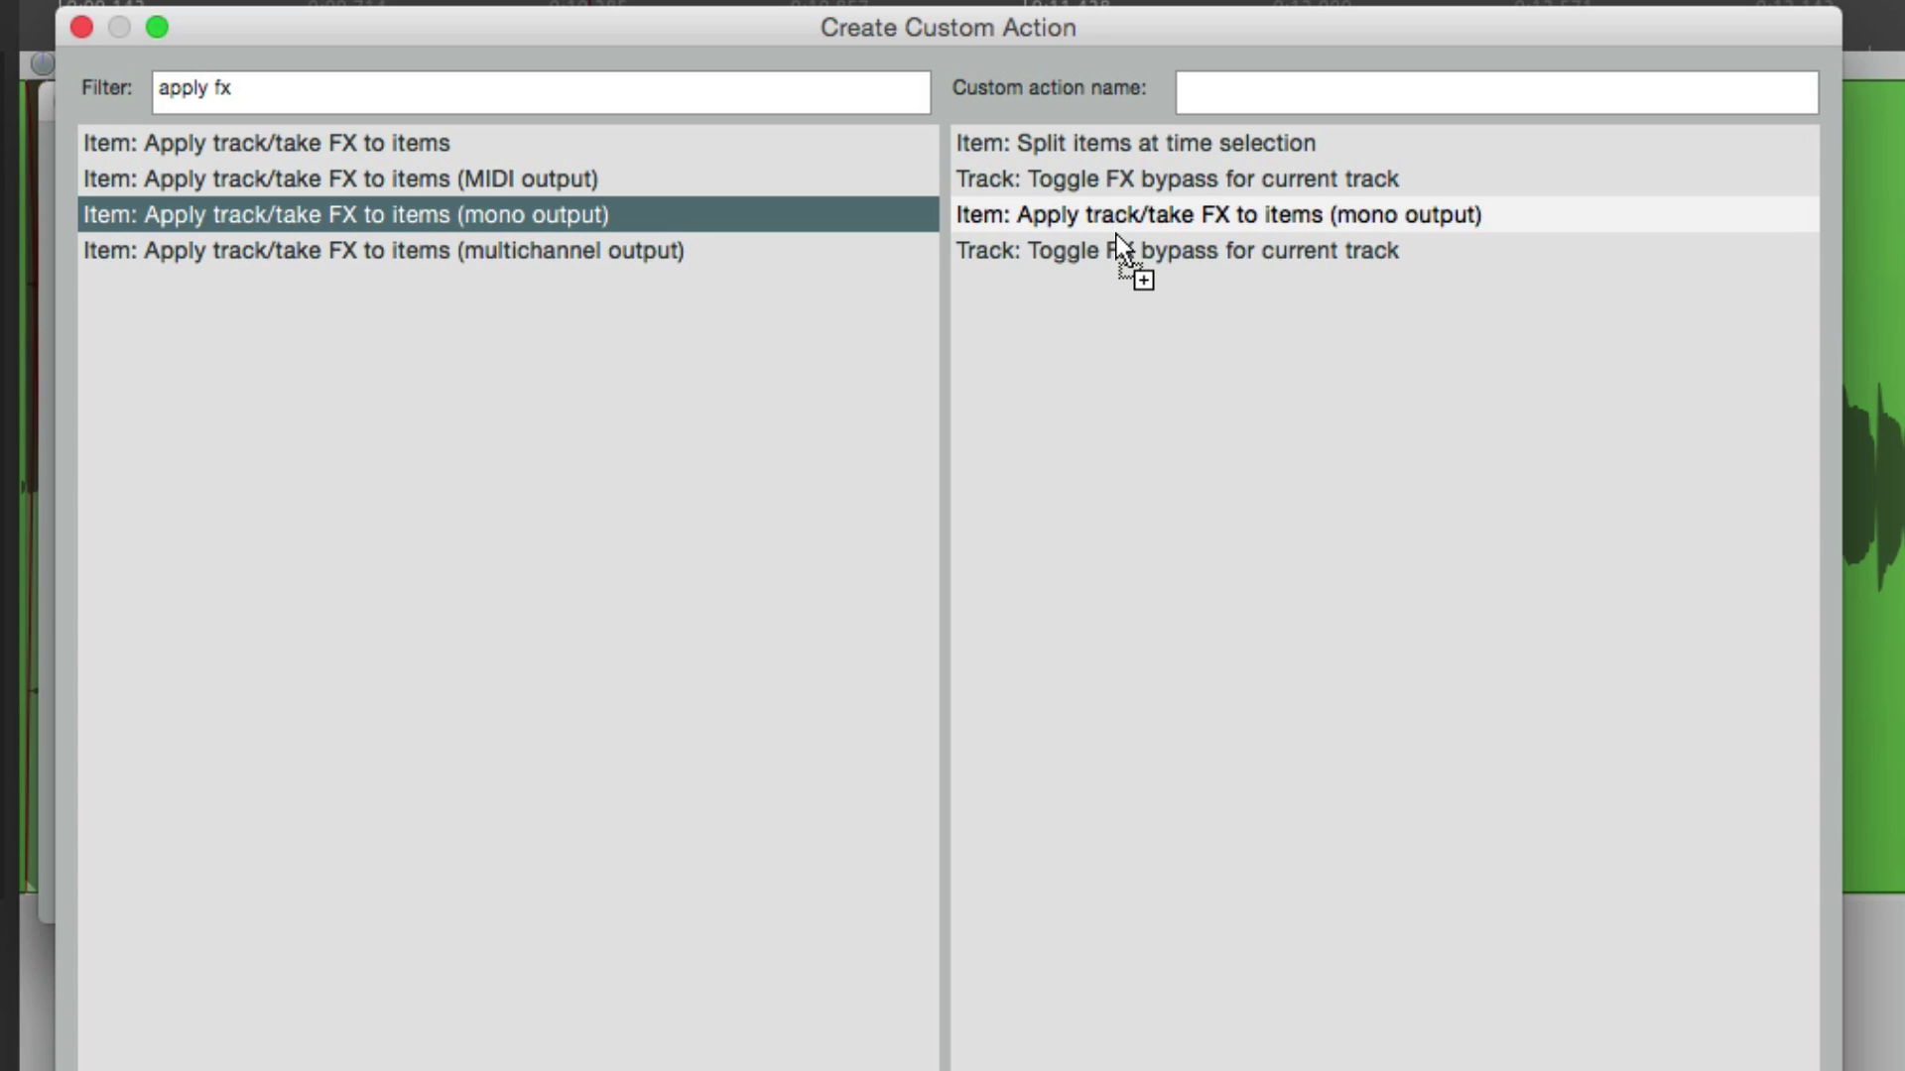
left_click(1162, 398)
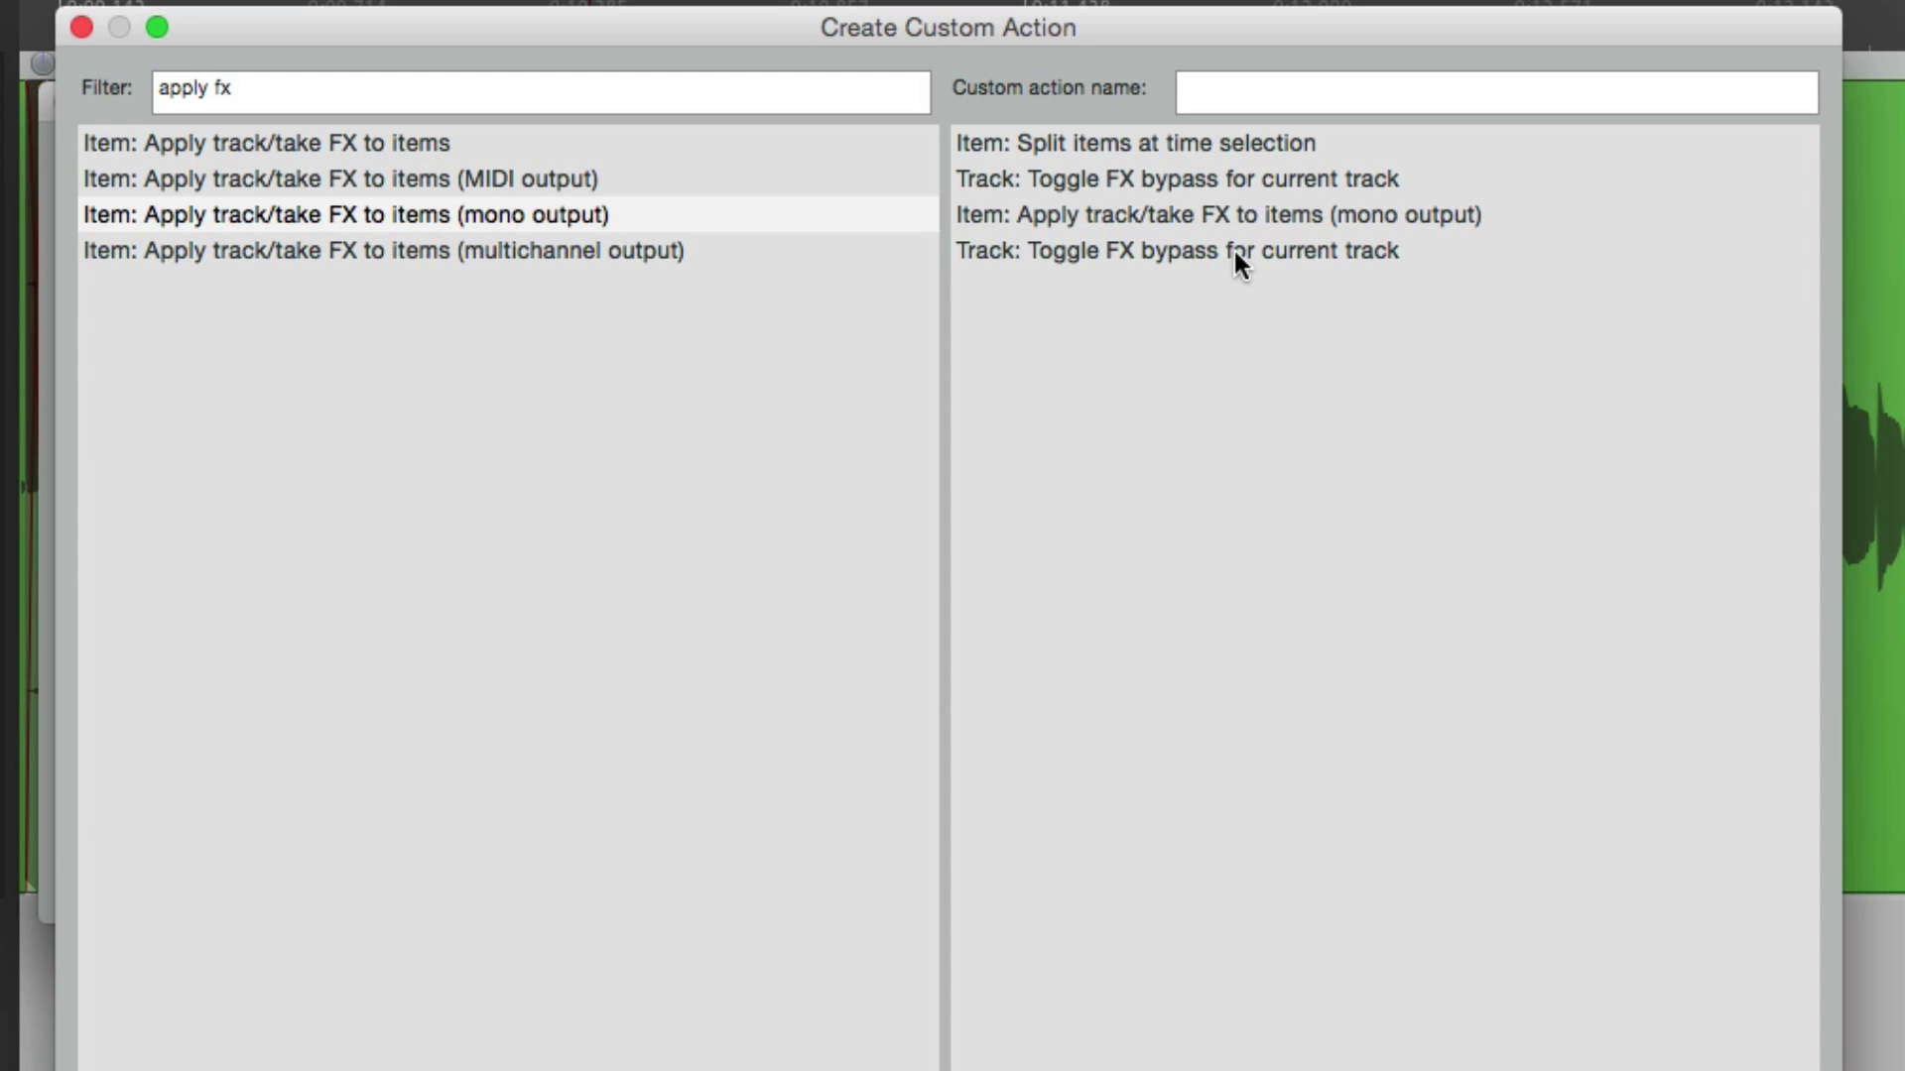
Review the four-step order: split, bypass toggle, apply FX, bypass toggle.
left_click(1200, 142)
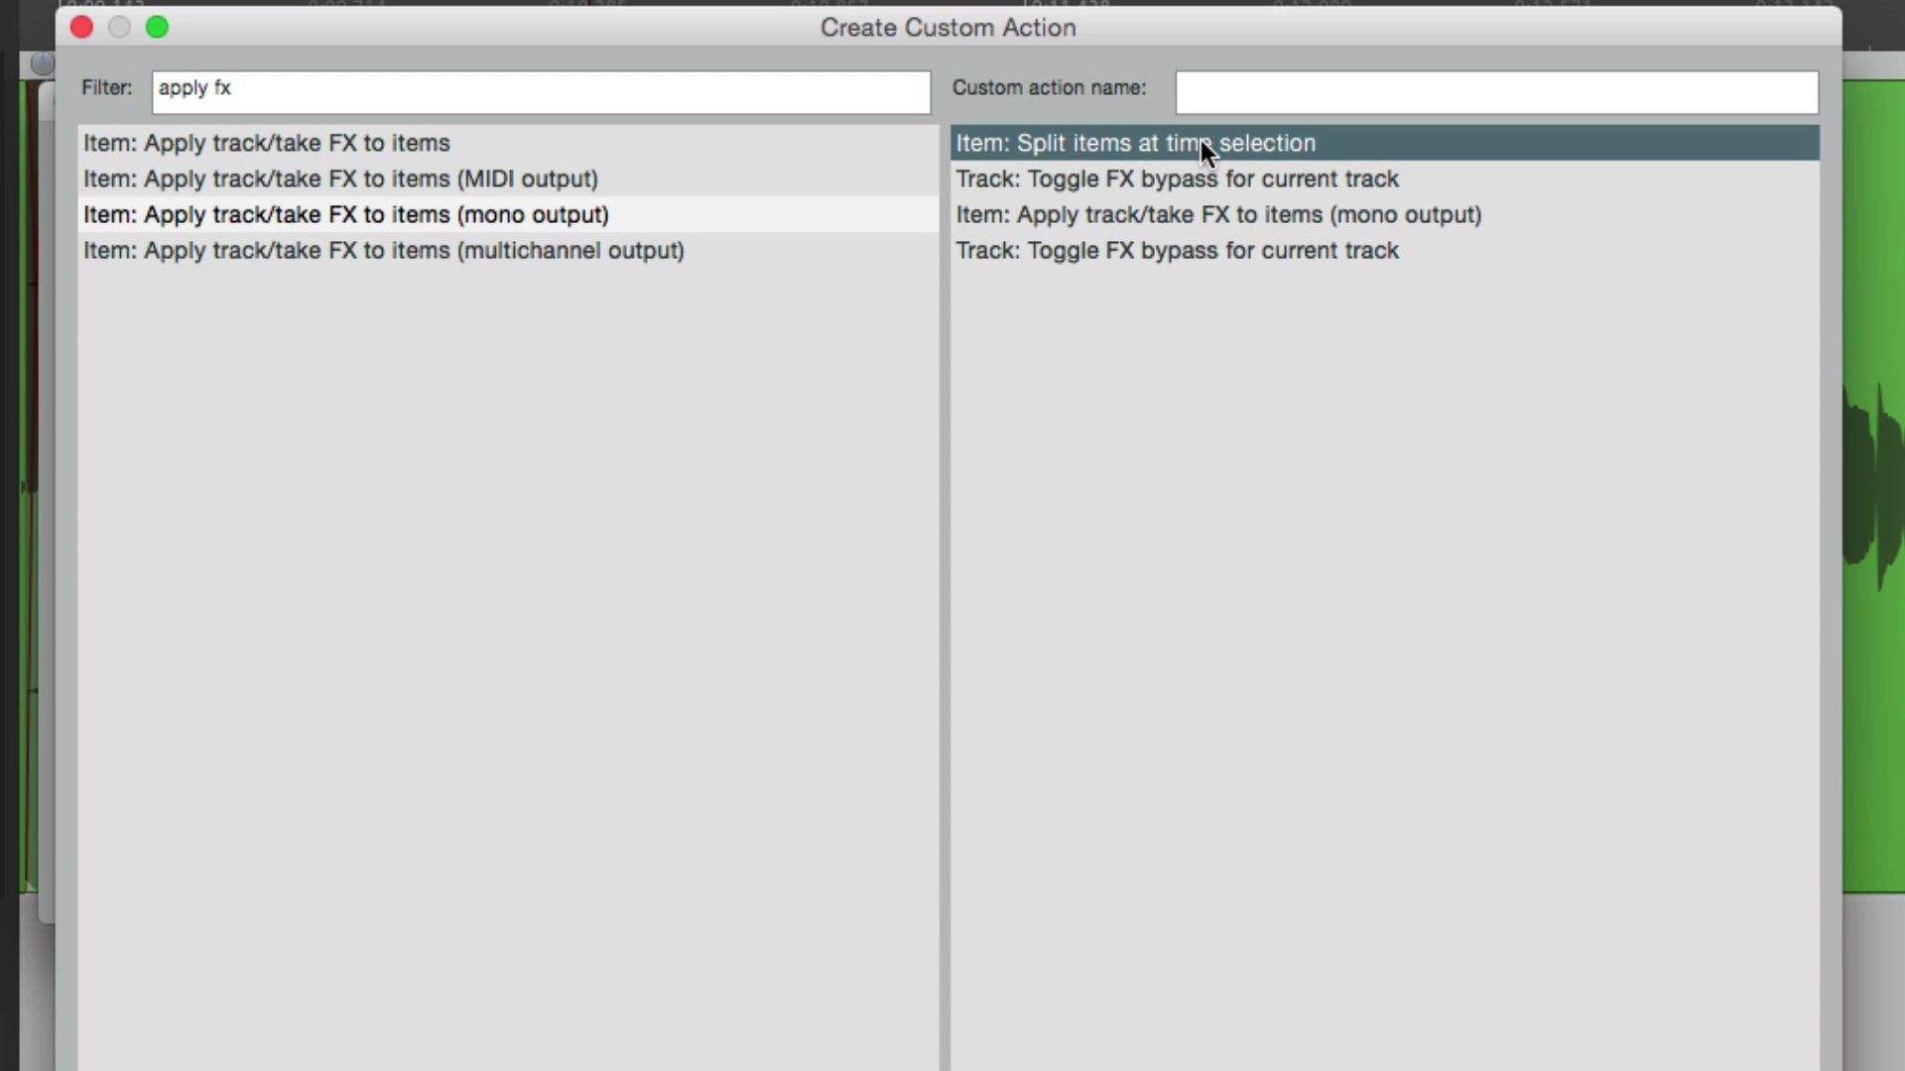
left_click(1286, 180)
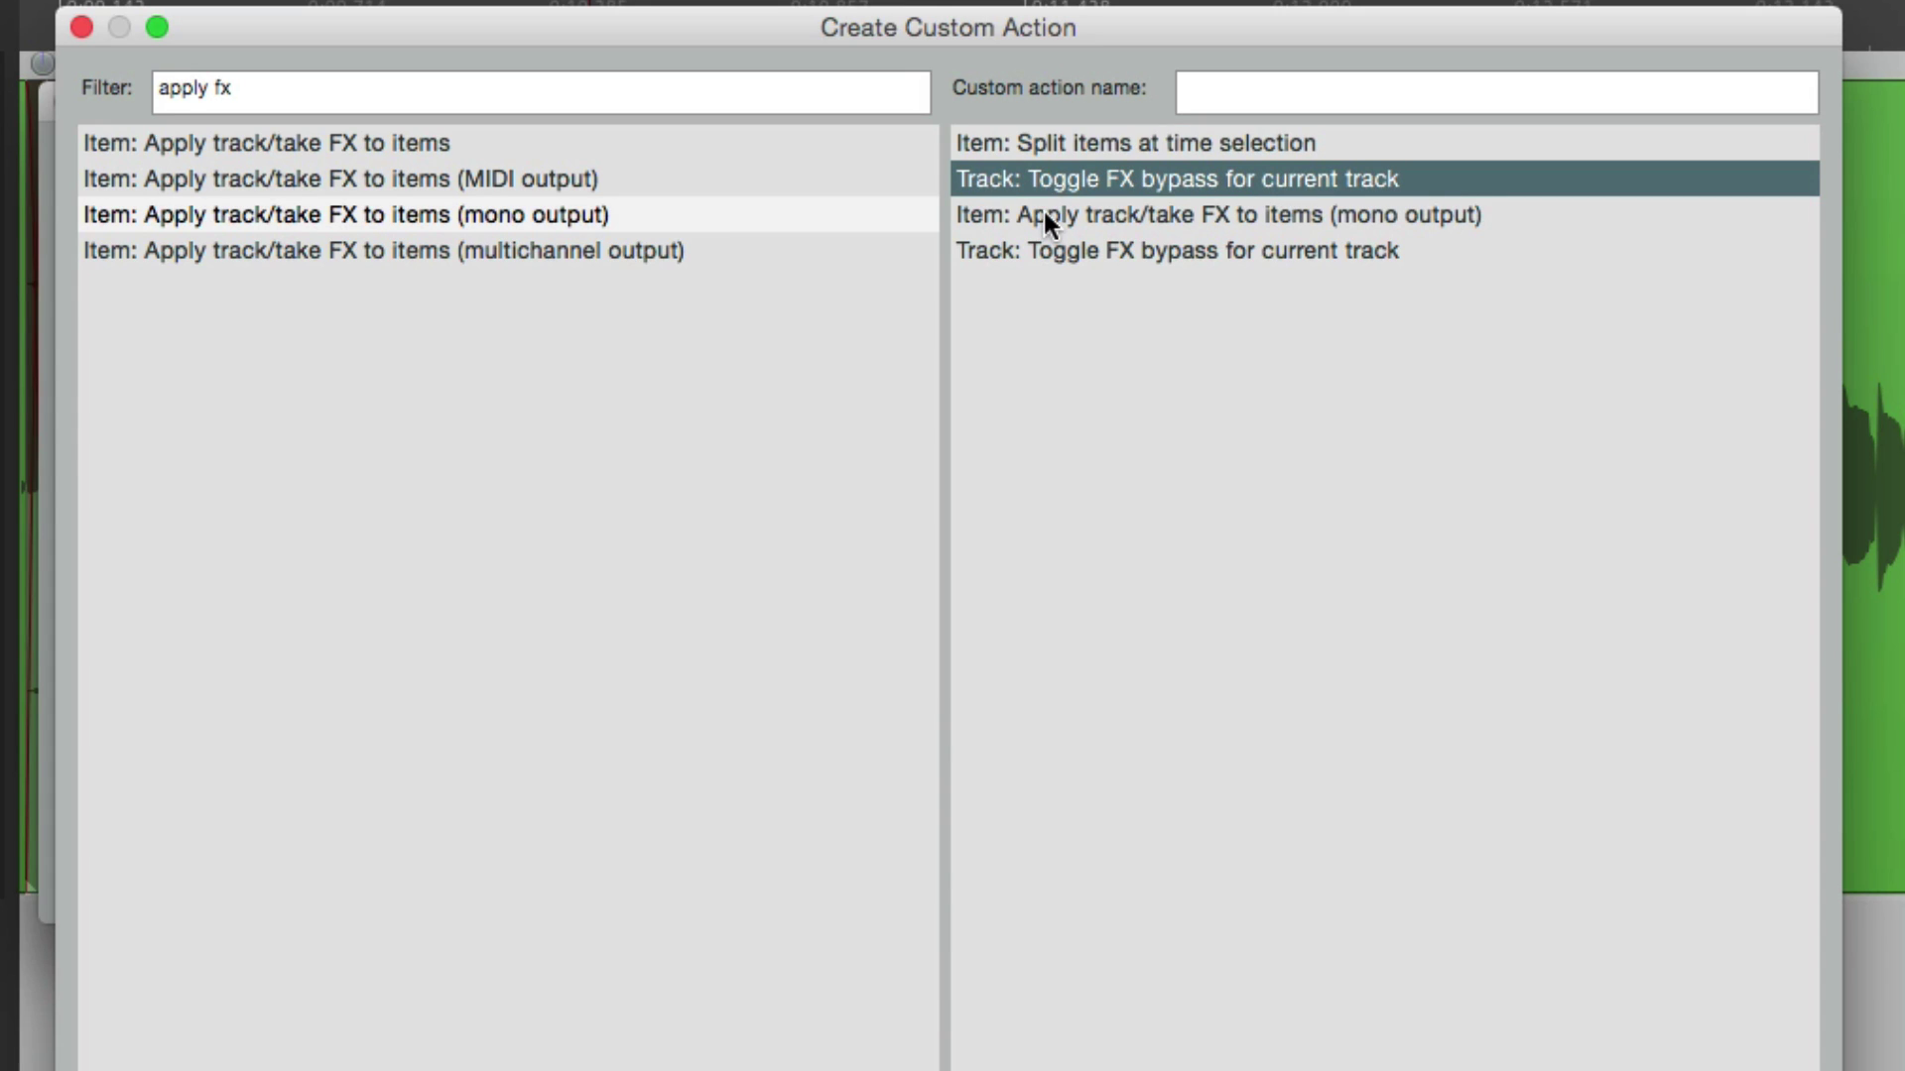
left_click(1128, 212)
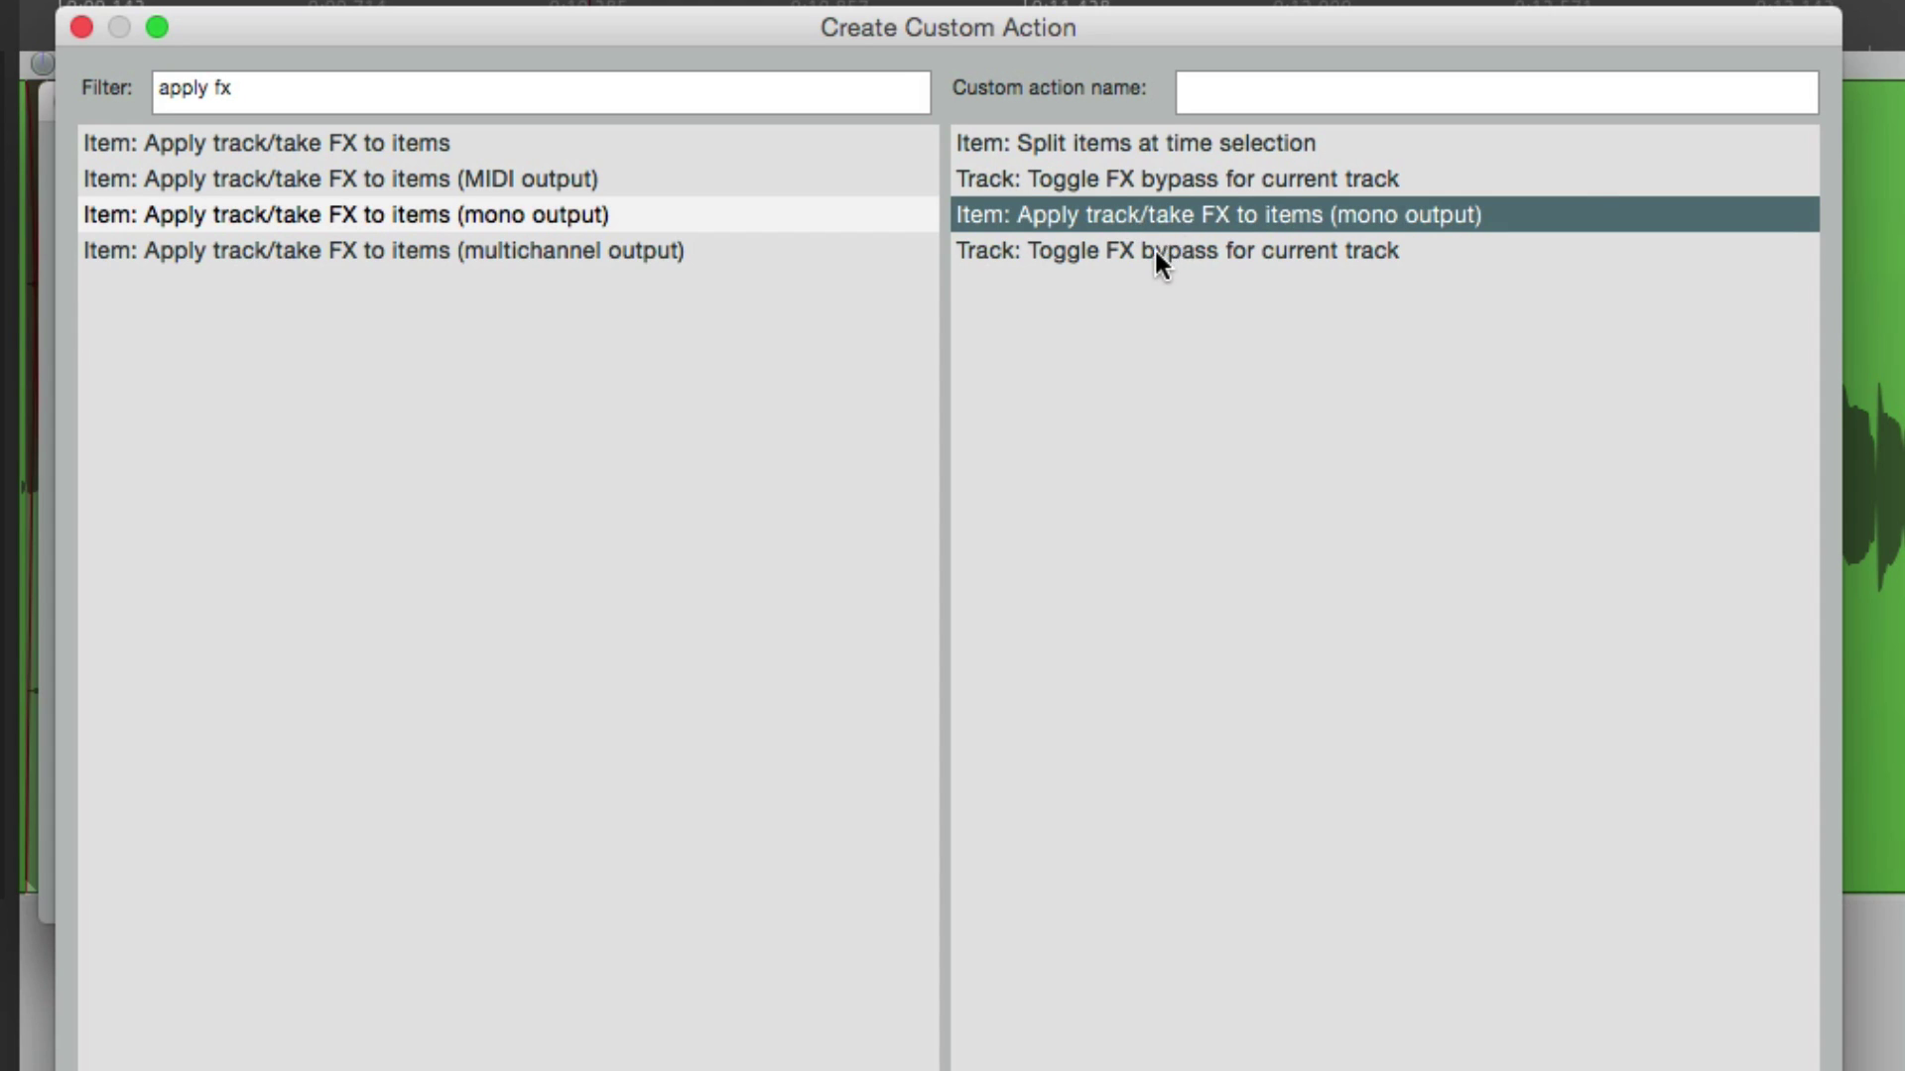
left_click(1155, 252)
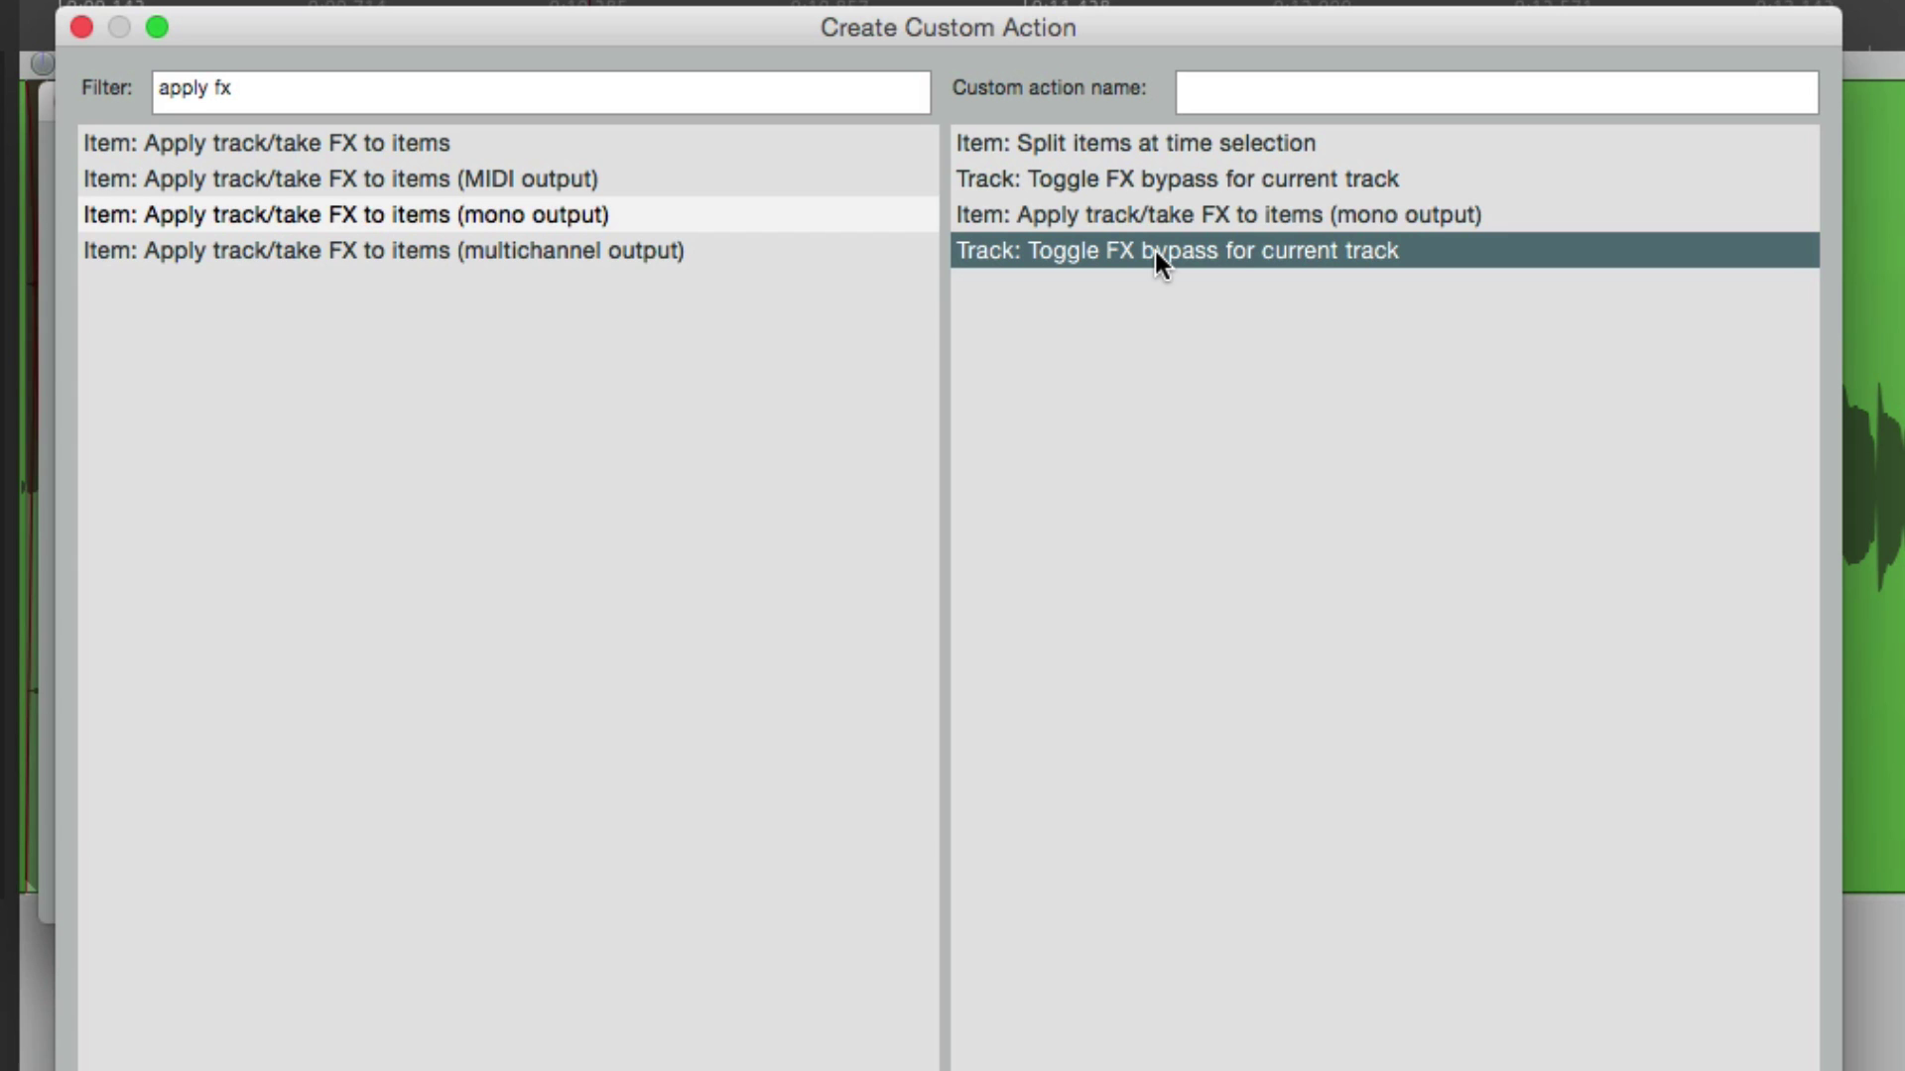
Name the custom action 'Apply FX Destructively' and save it.
left_click(1373, 95)
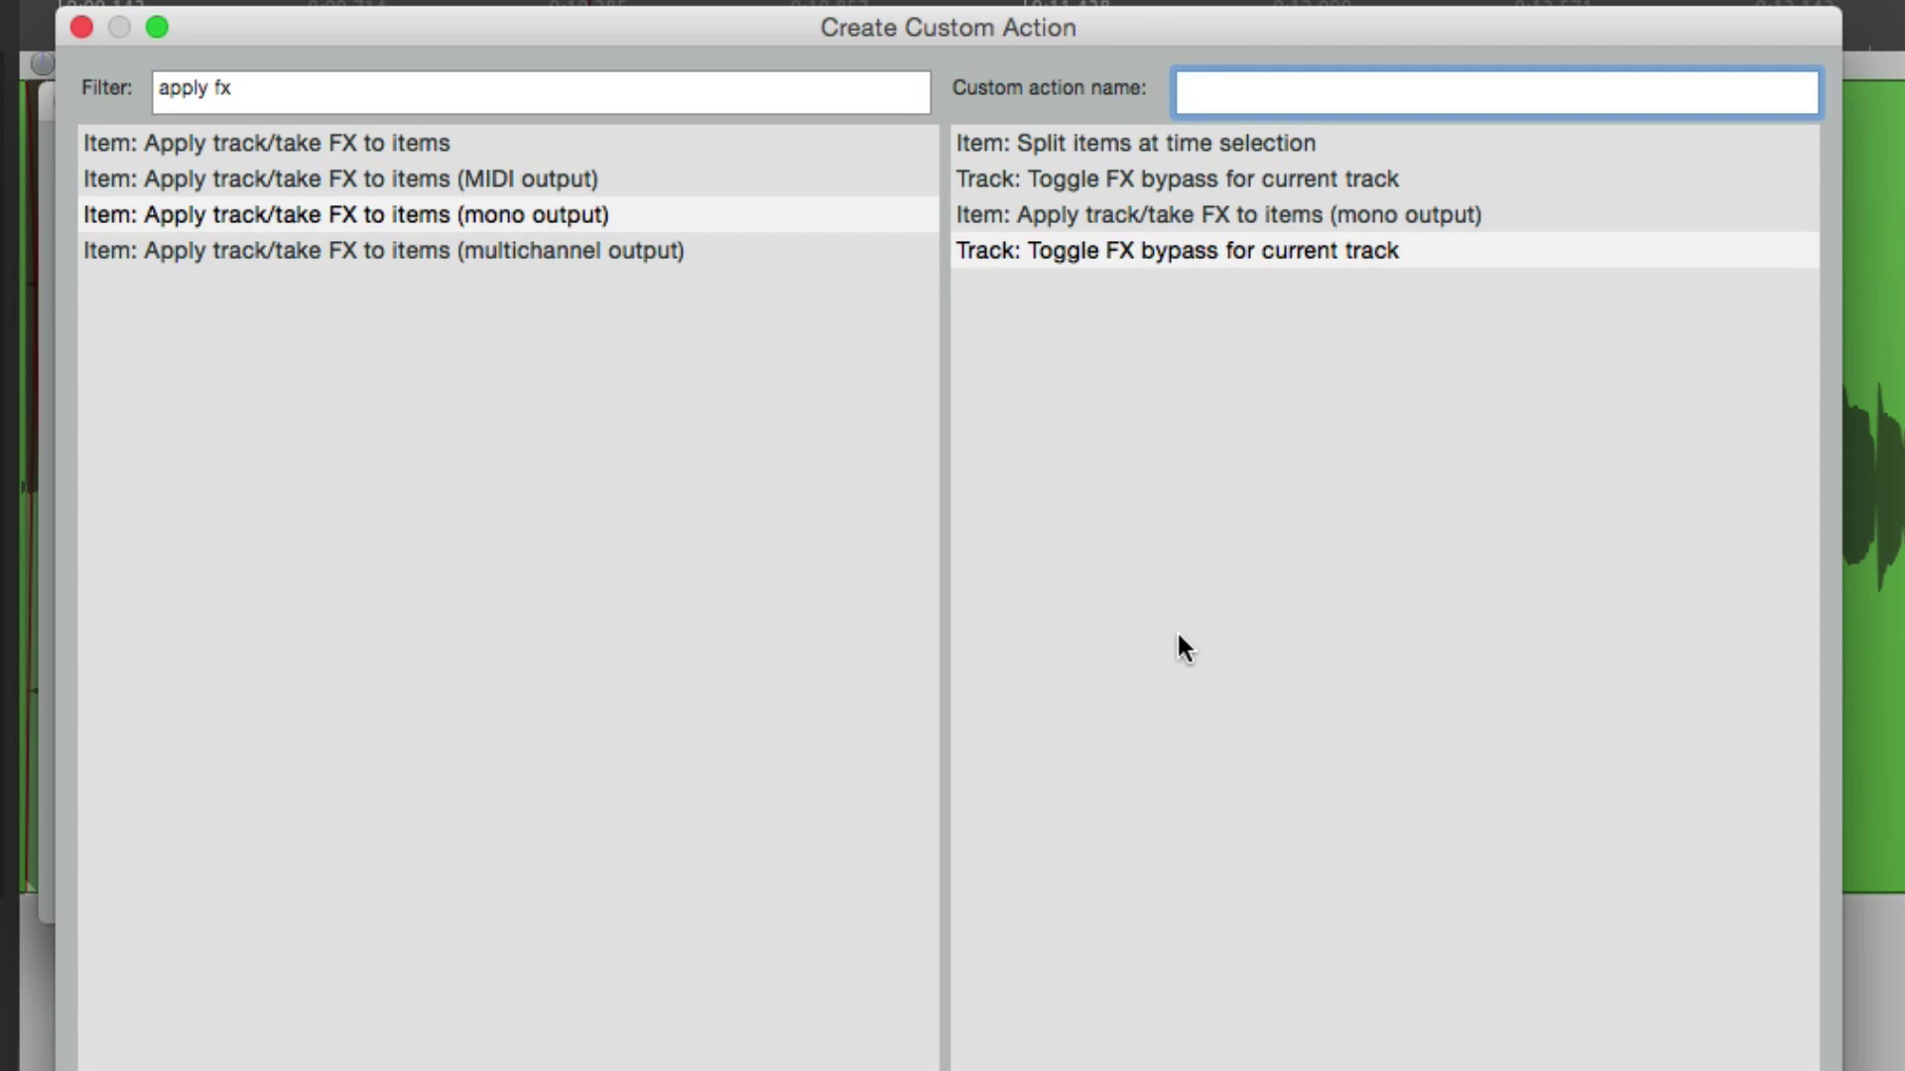
type("Apply FX Destructively")
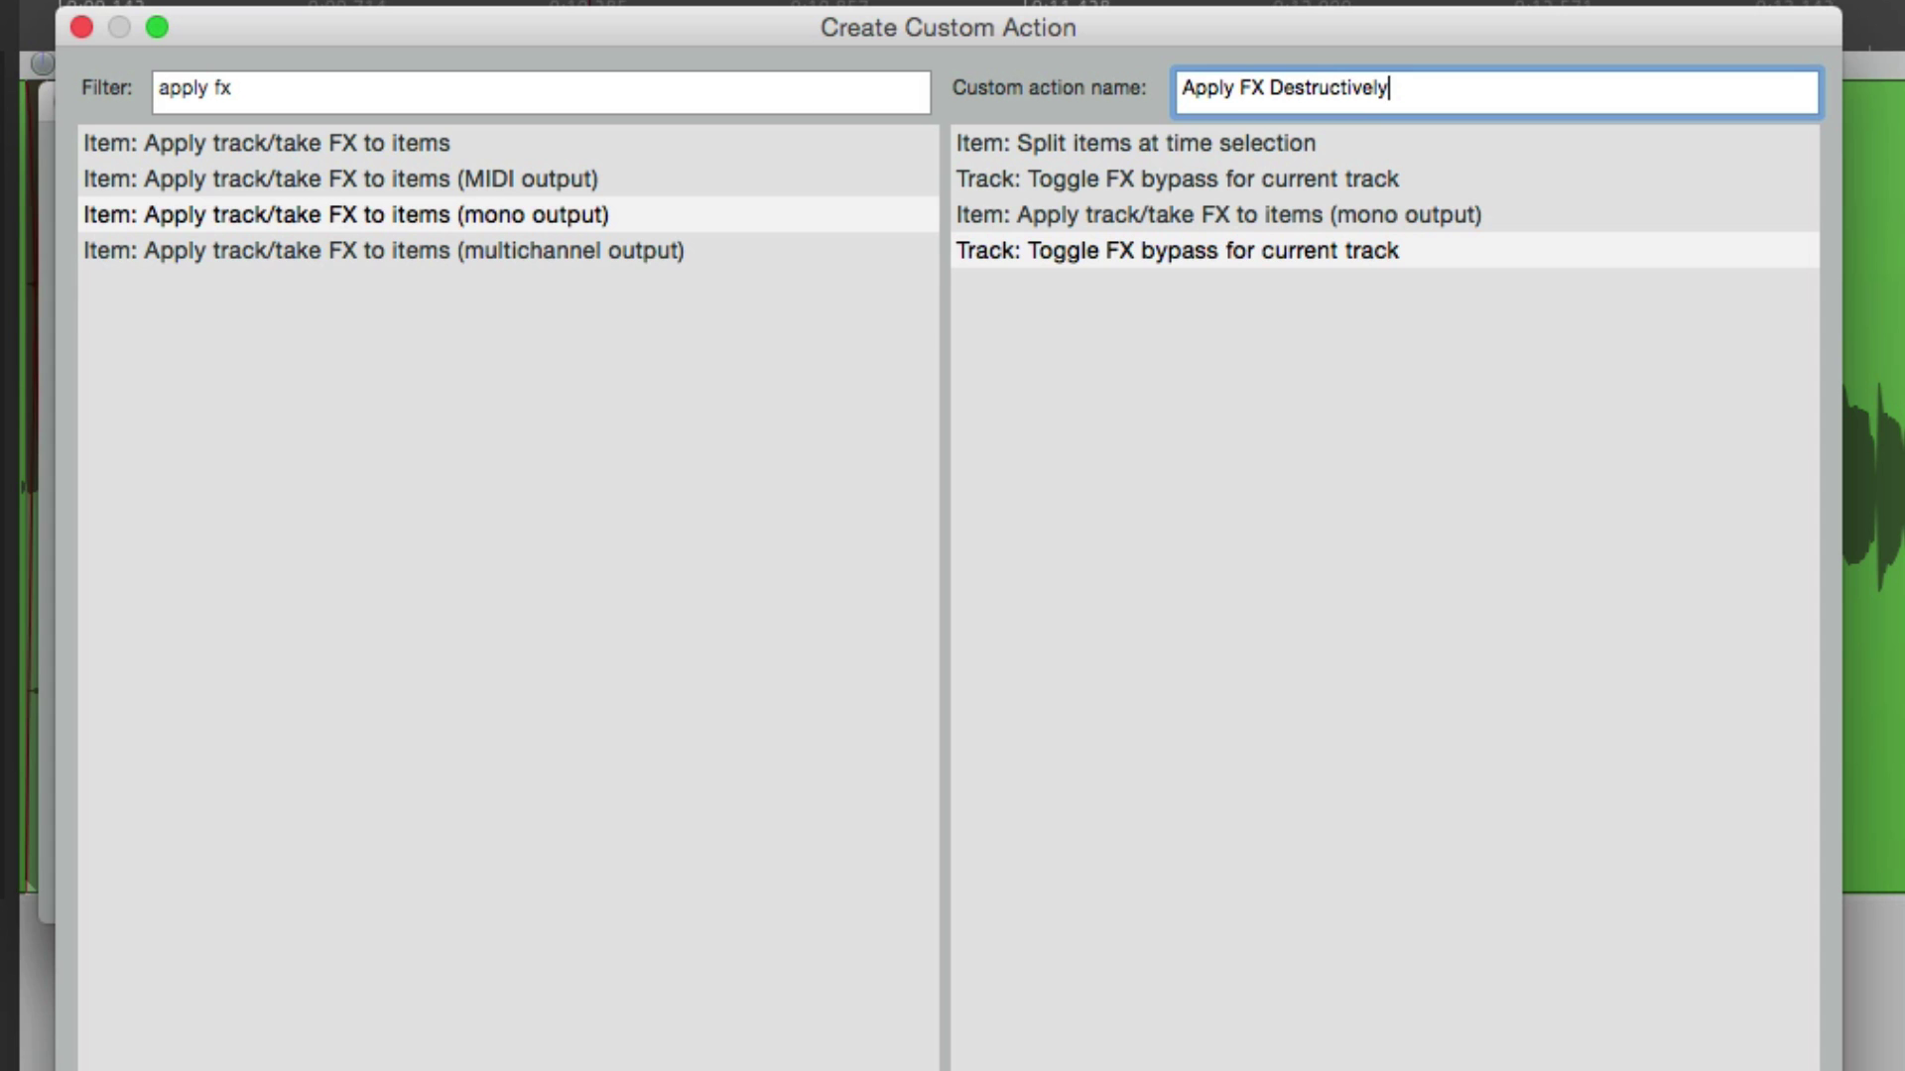
key("Return")
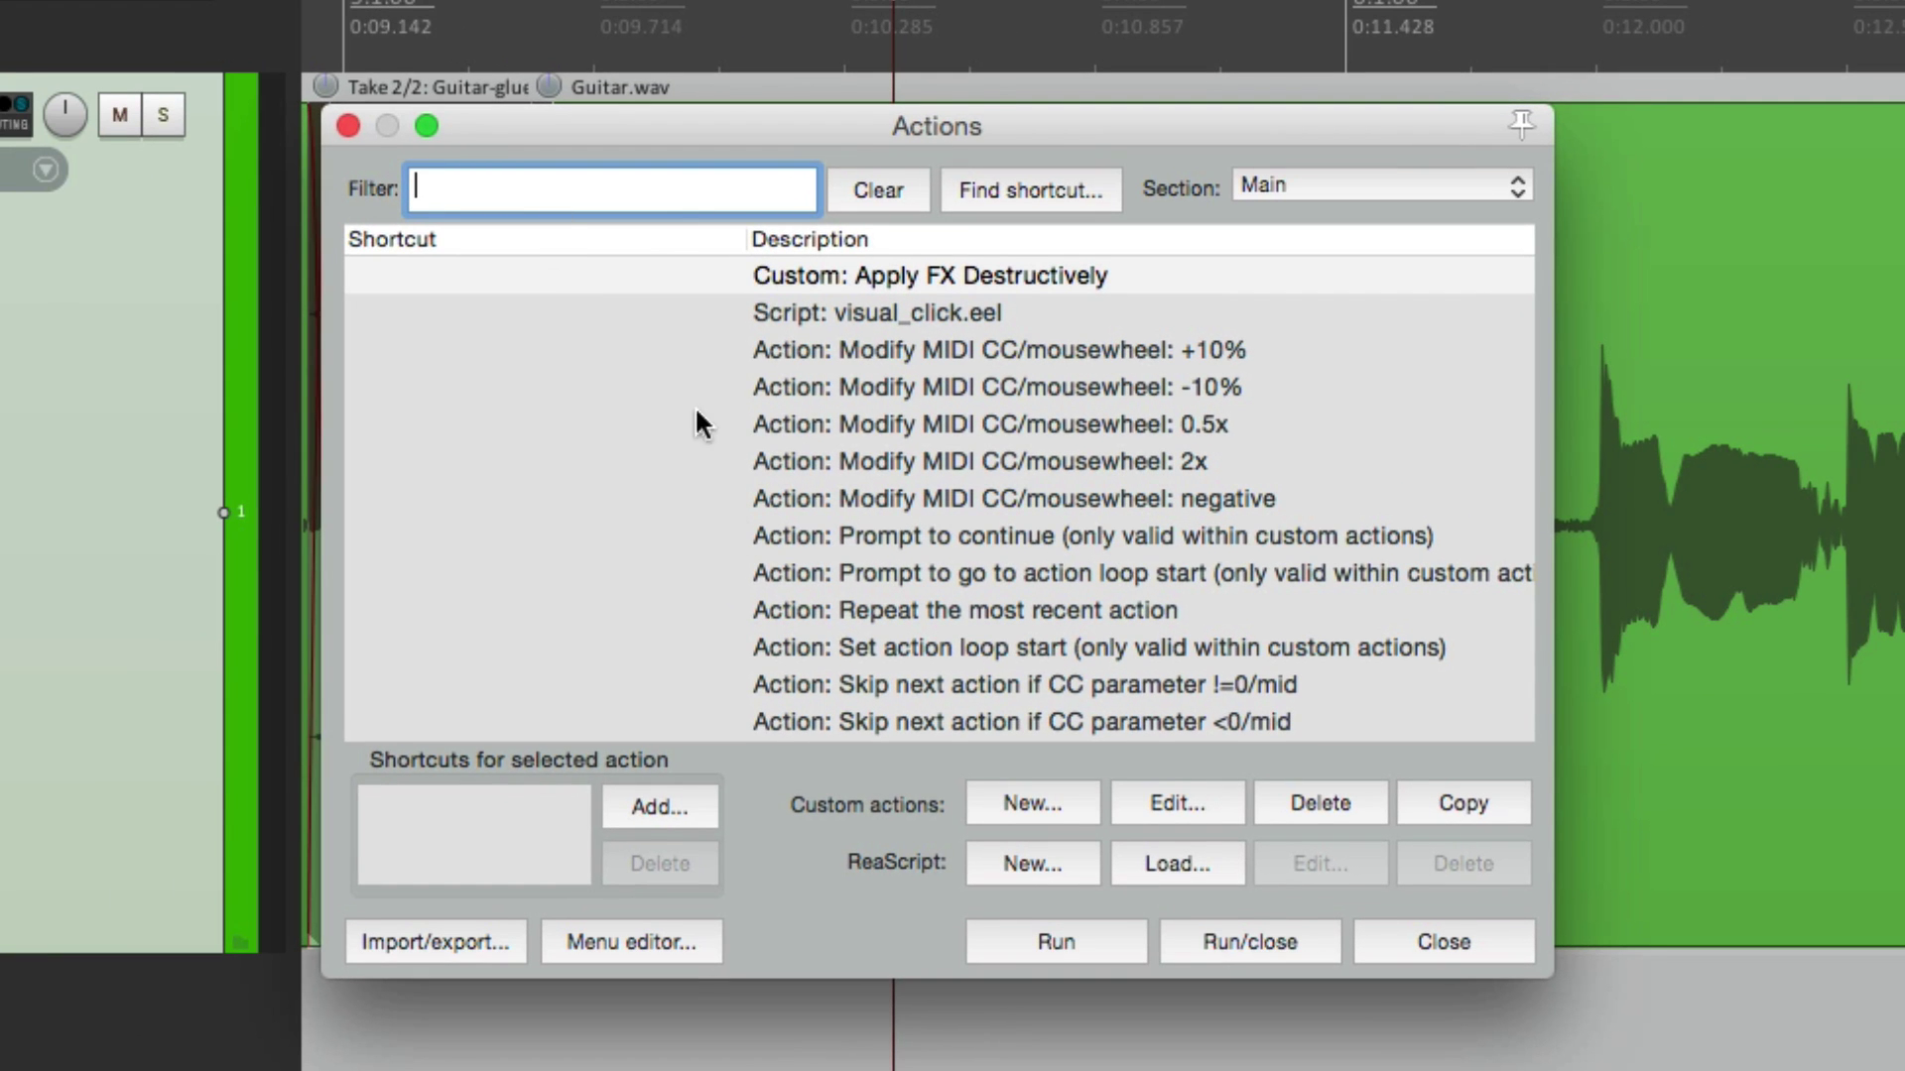
Assign Ctrl+A as the action's keyboard shortcut and close the Actions list.
left_click(655, 807)
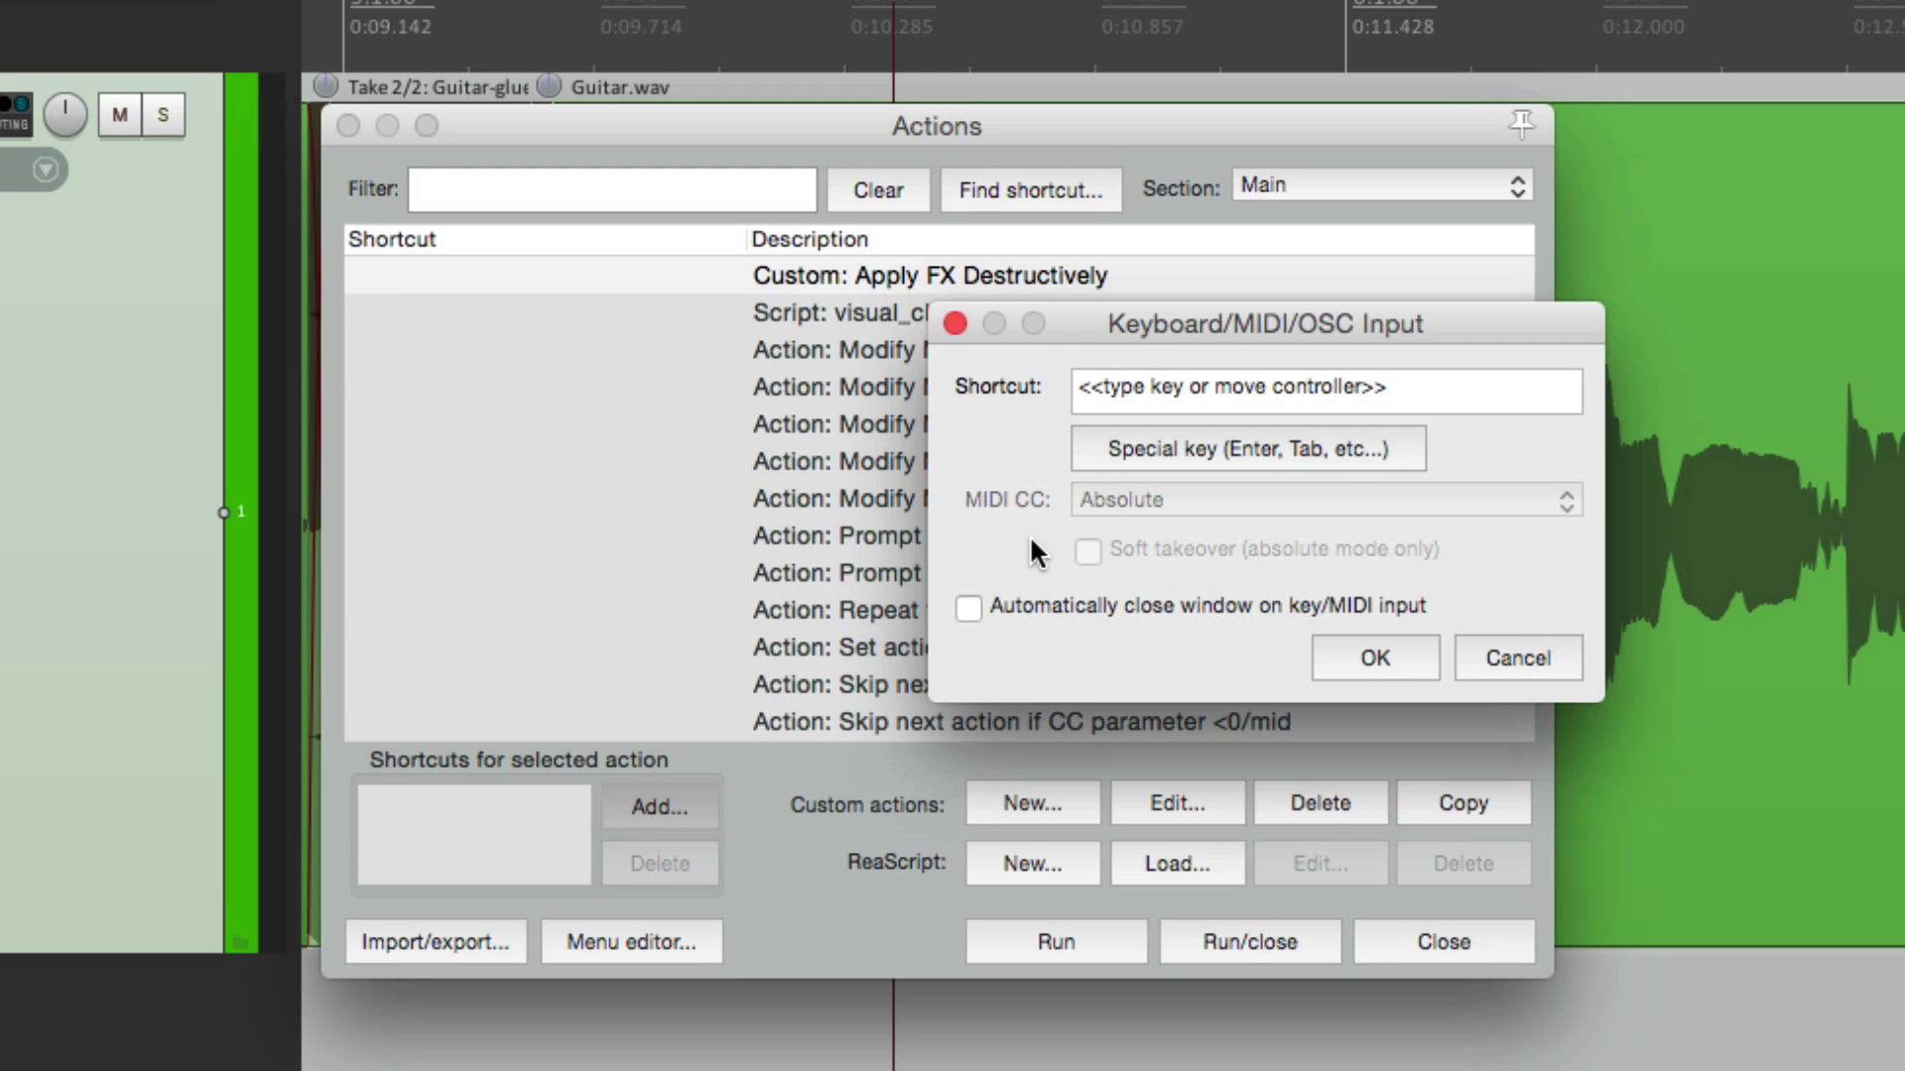
key("ctrl+a")
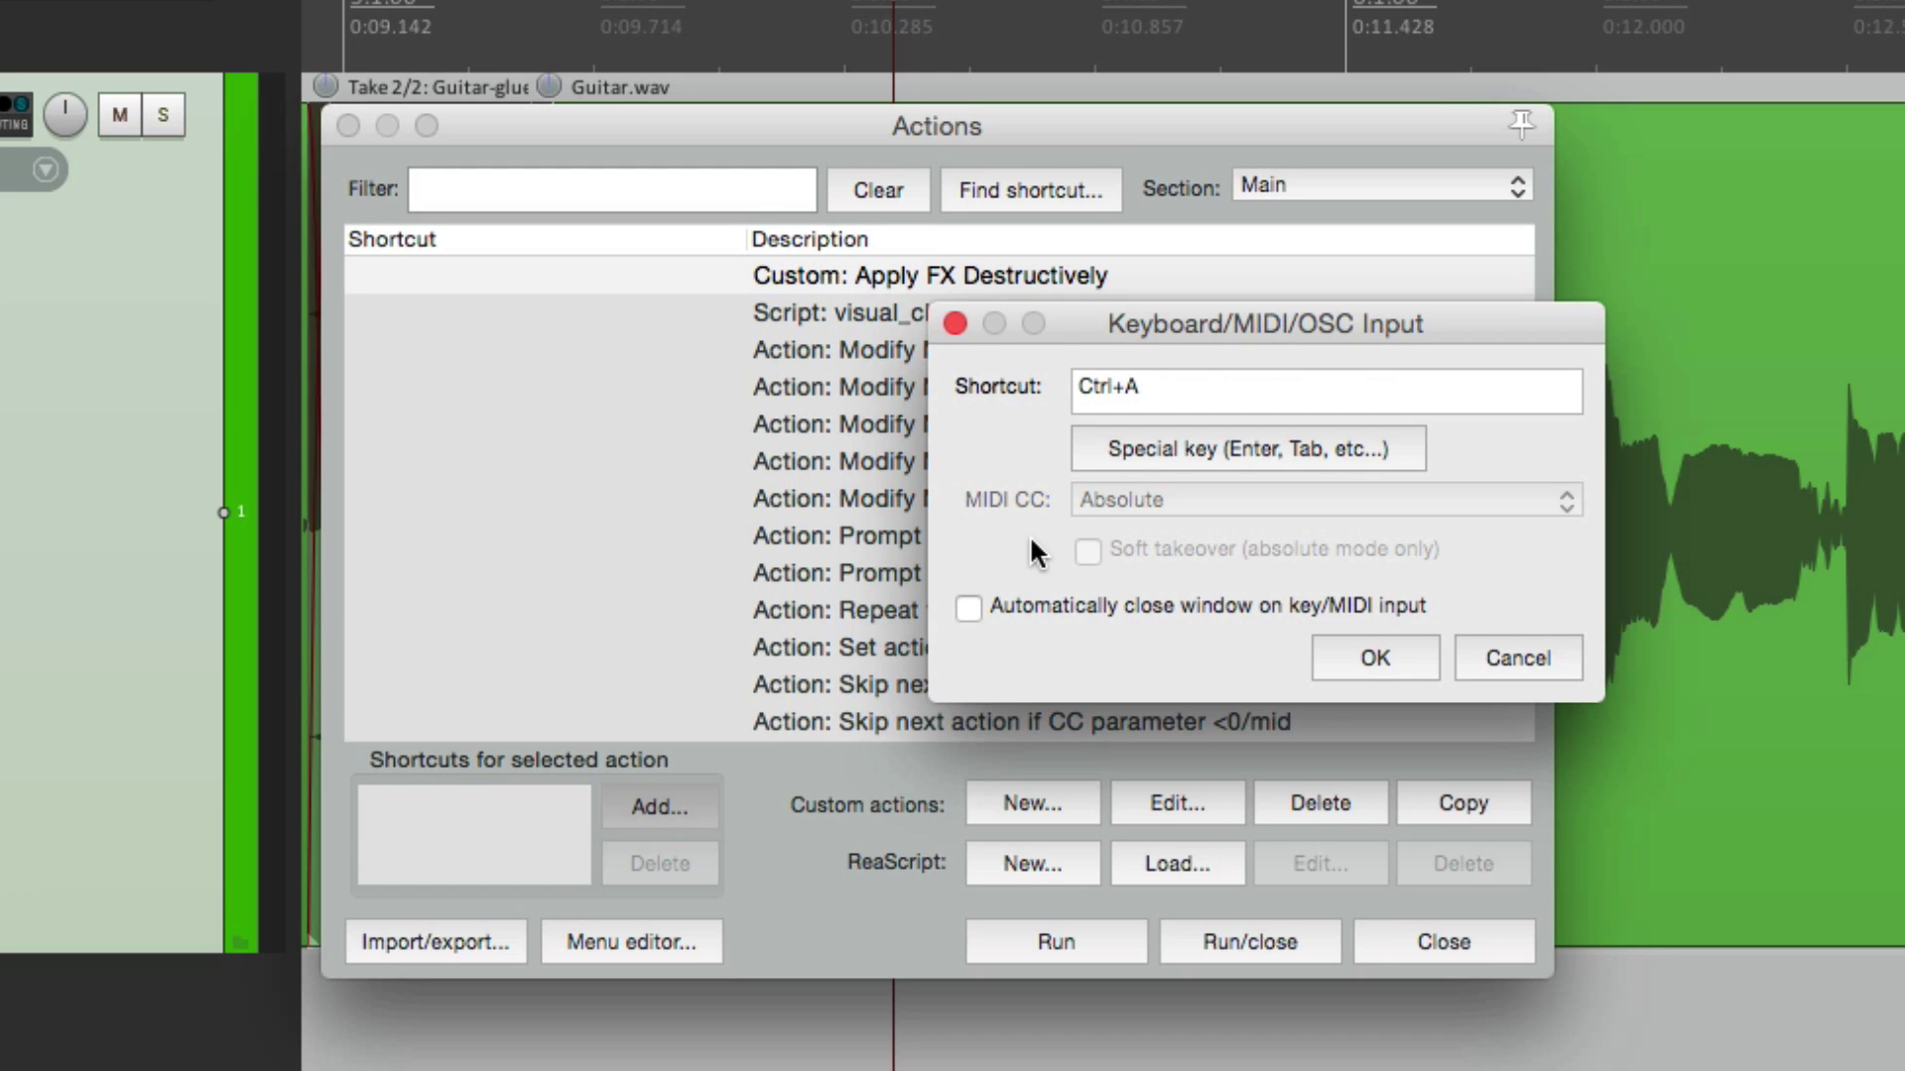
left_click(1322, 644)
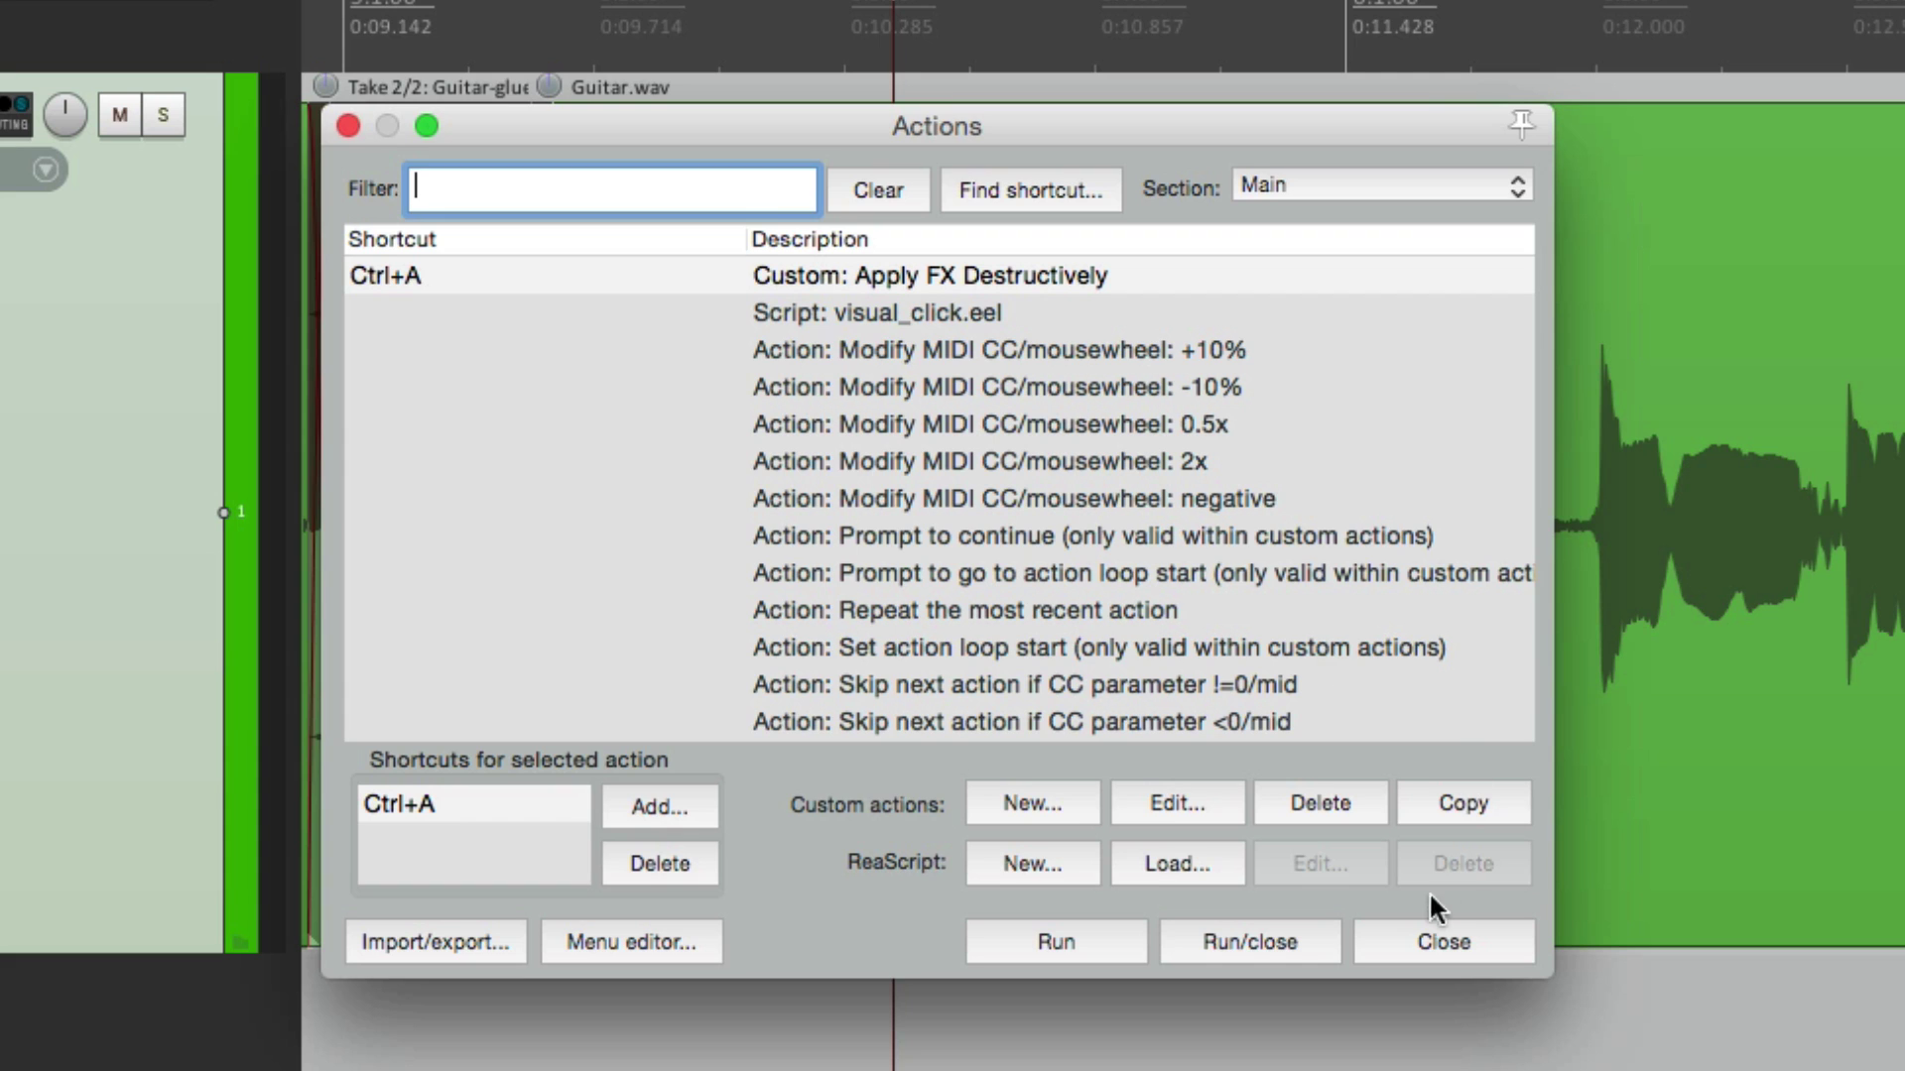
left_click(1438, 937)
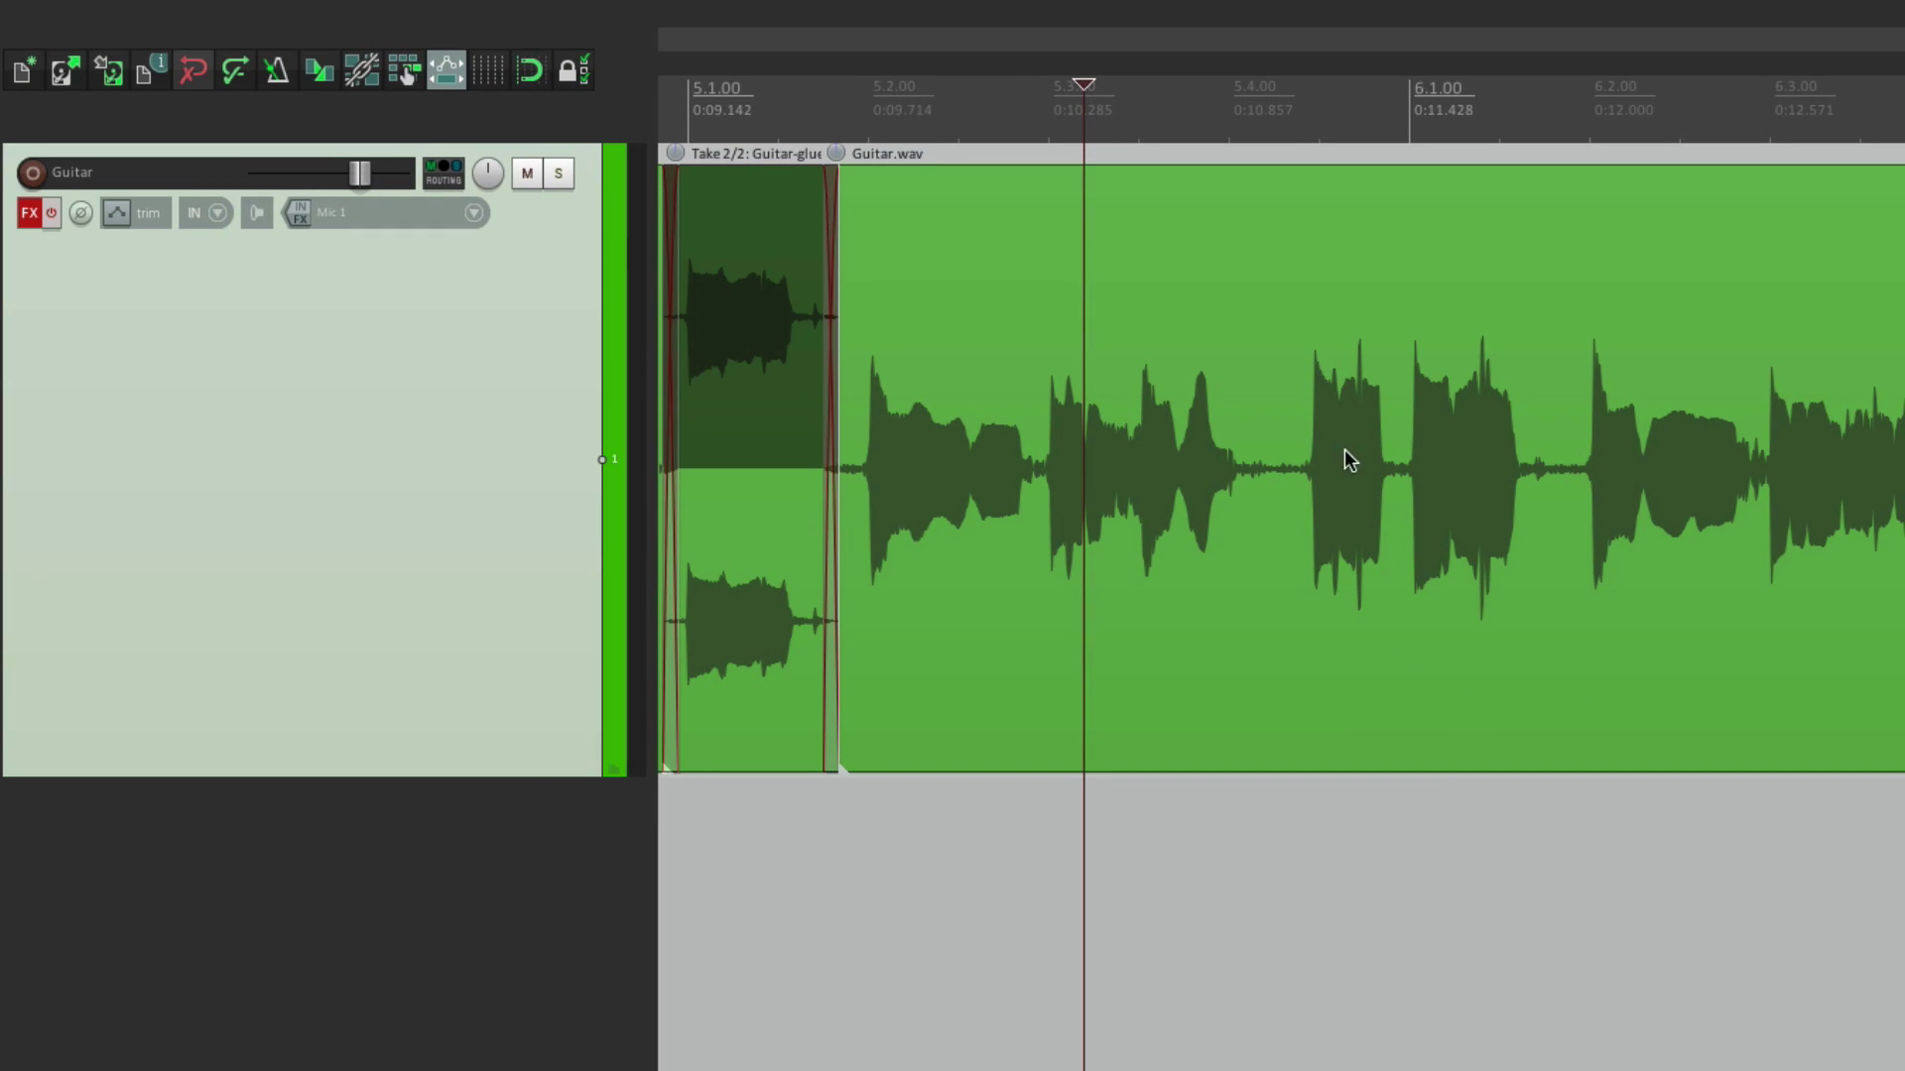
Render the guitar phrase near 0:11 into an FX-applied take and listen to it.
left_click_drag(1274, 385, 1571, 576)
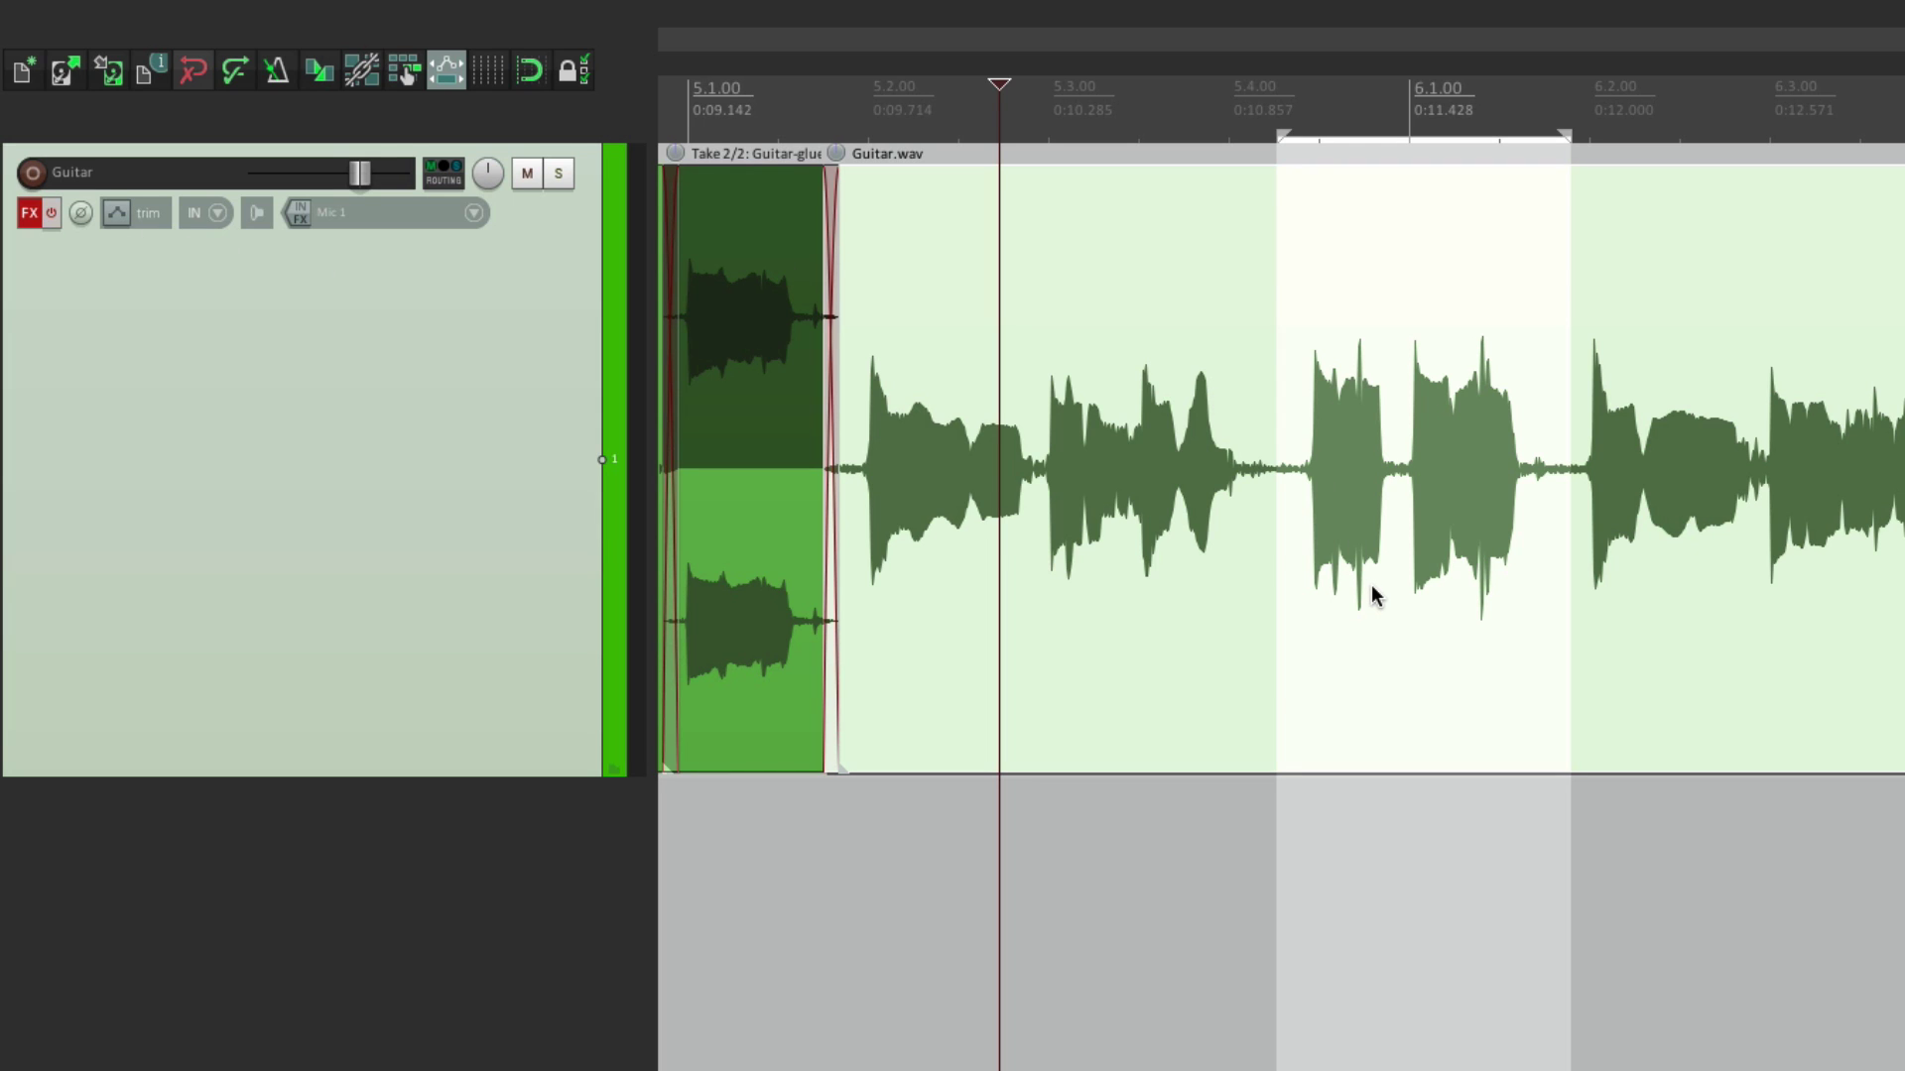
key("shift+s")
key("ctrl+shift+f")
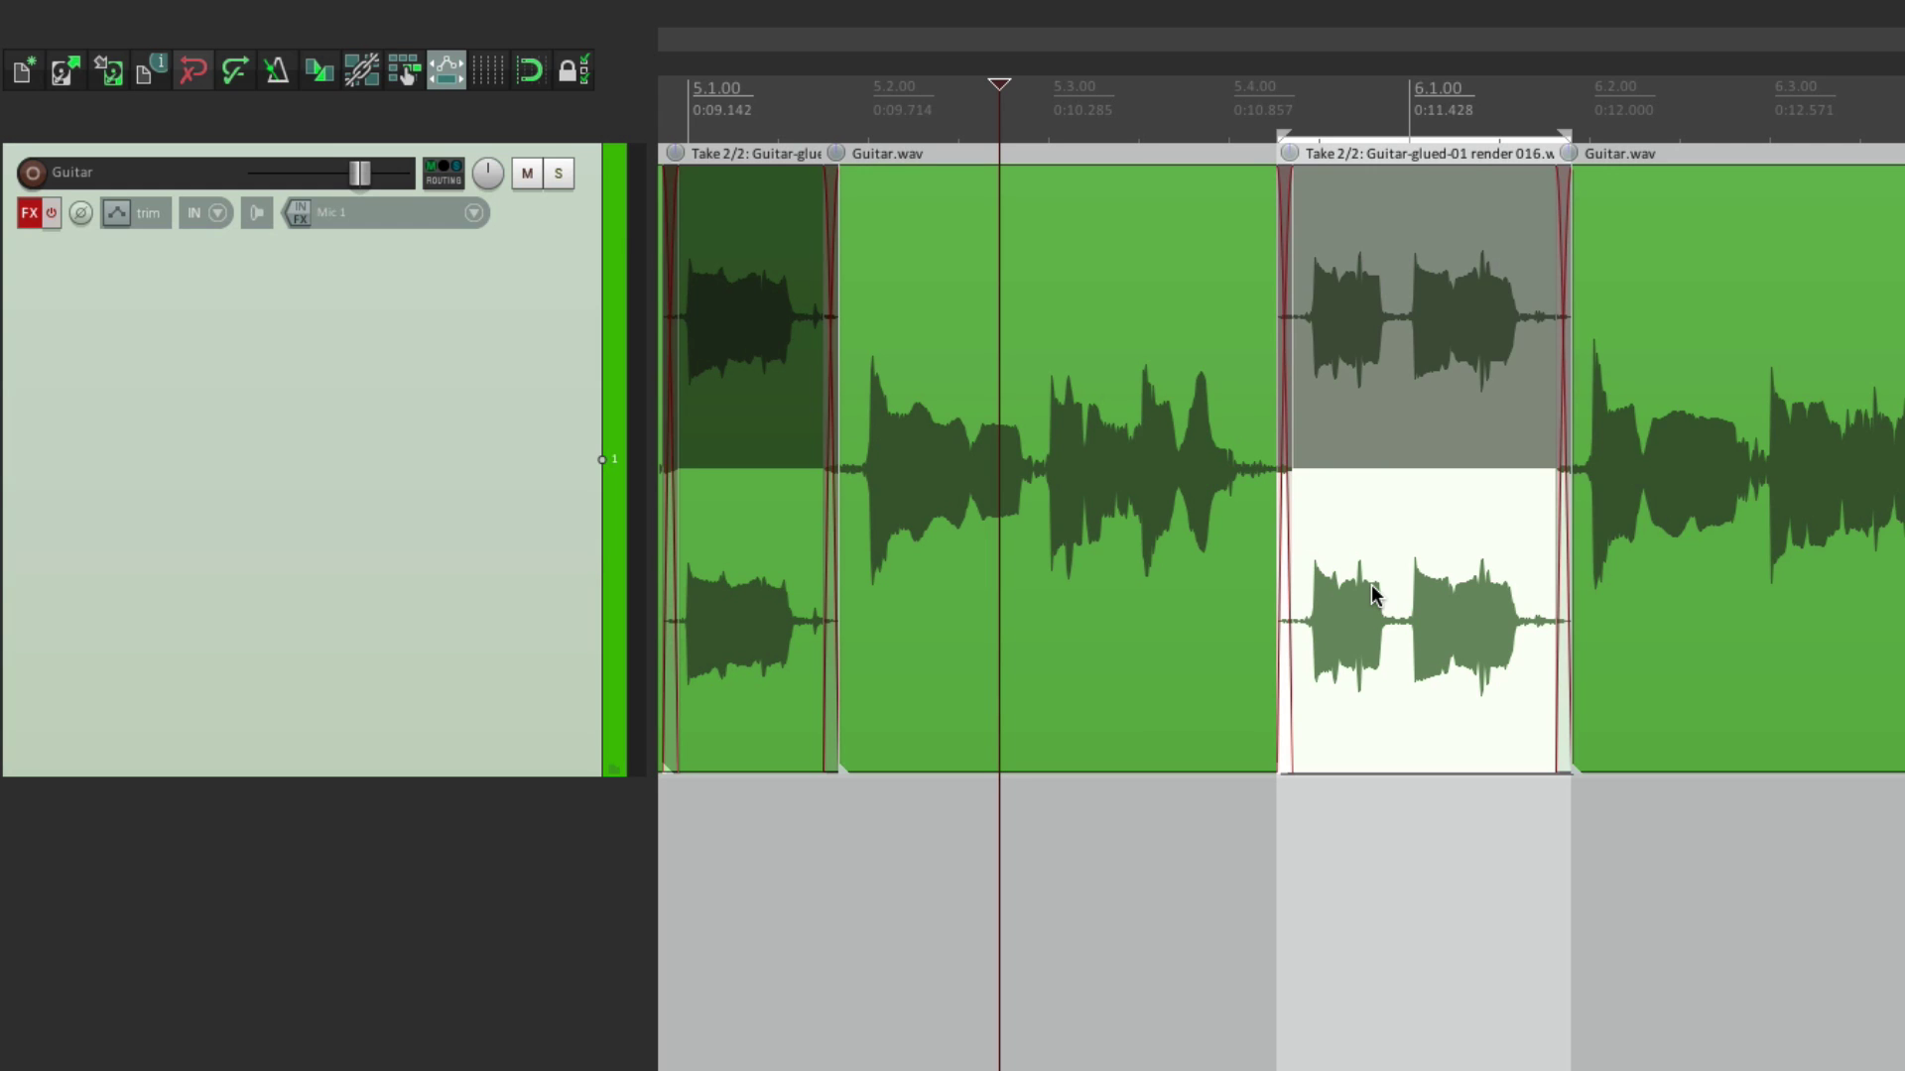
left_click(1006, 893)
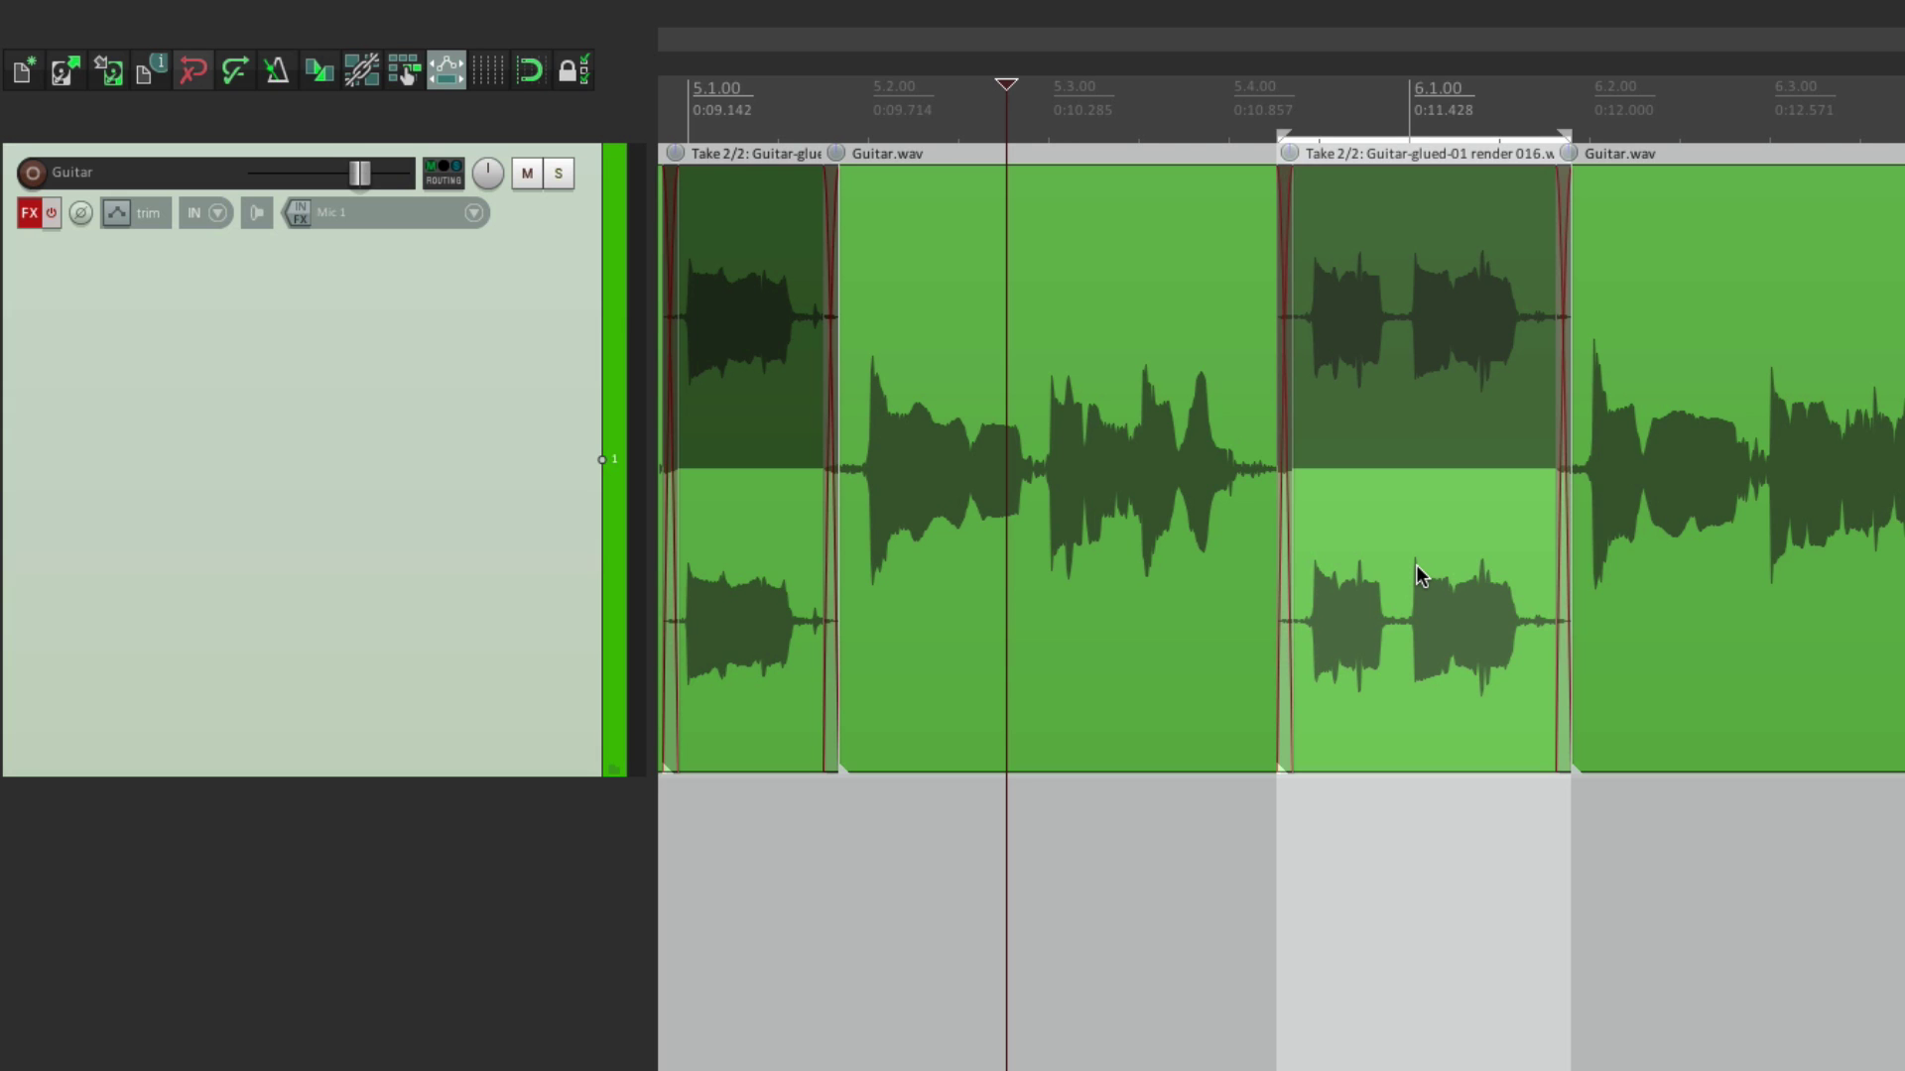
left_click(987, 836)
key("space")
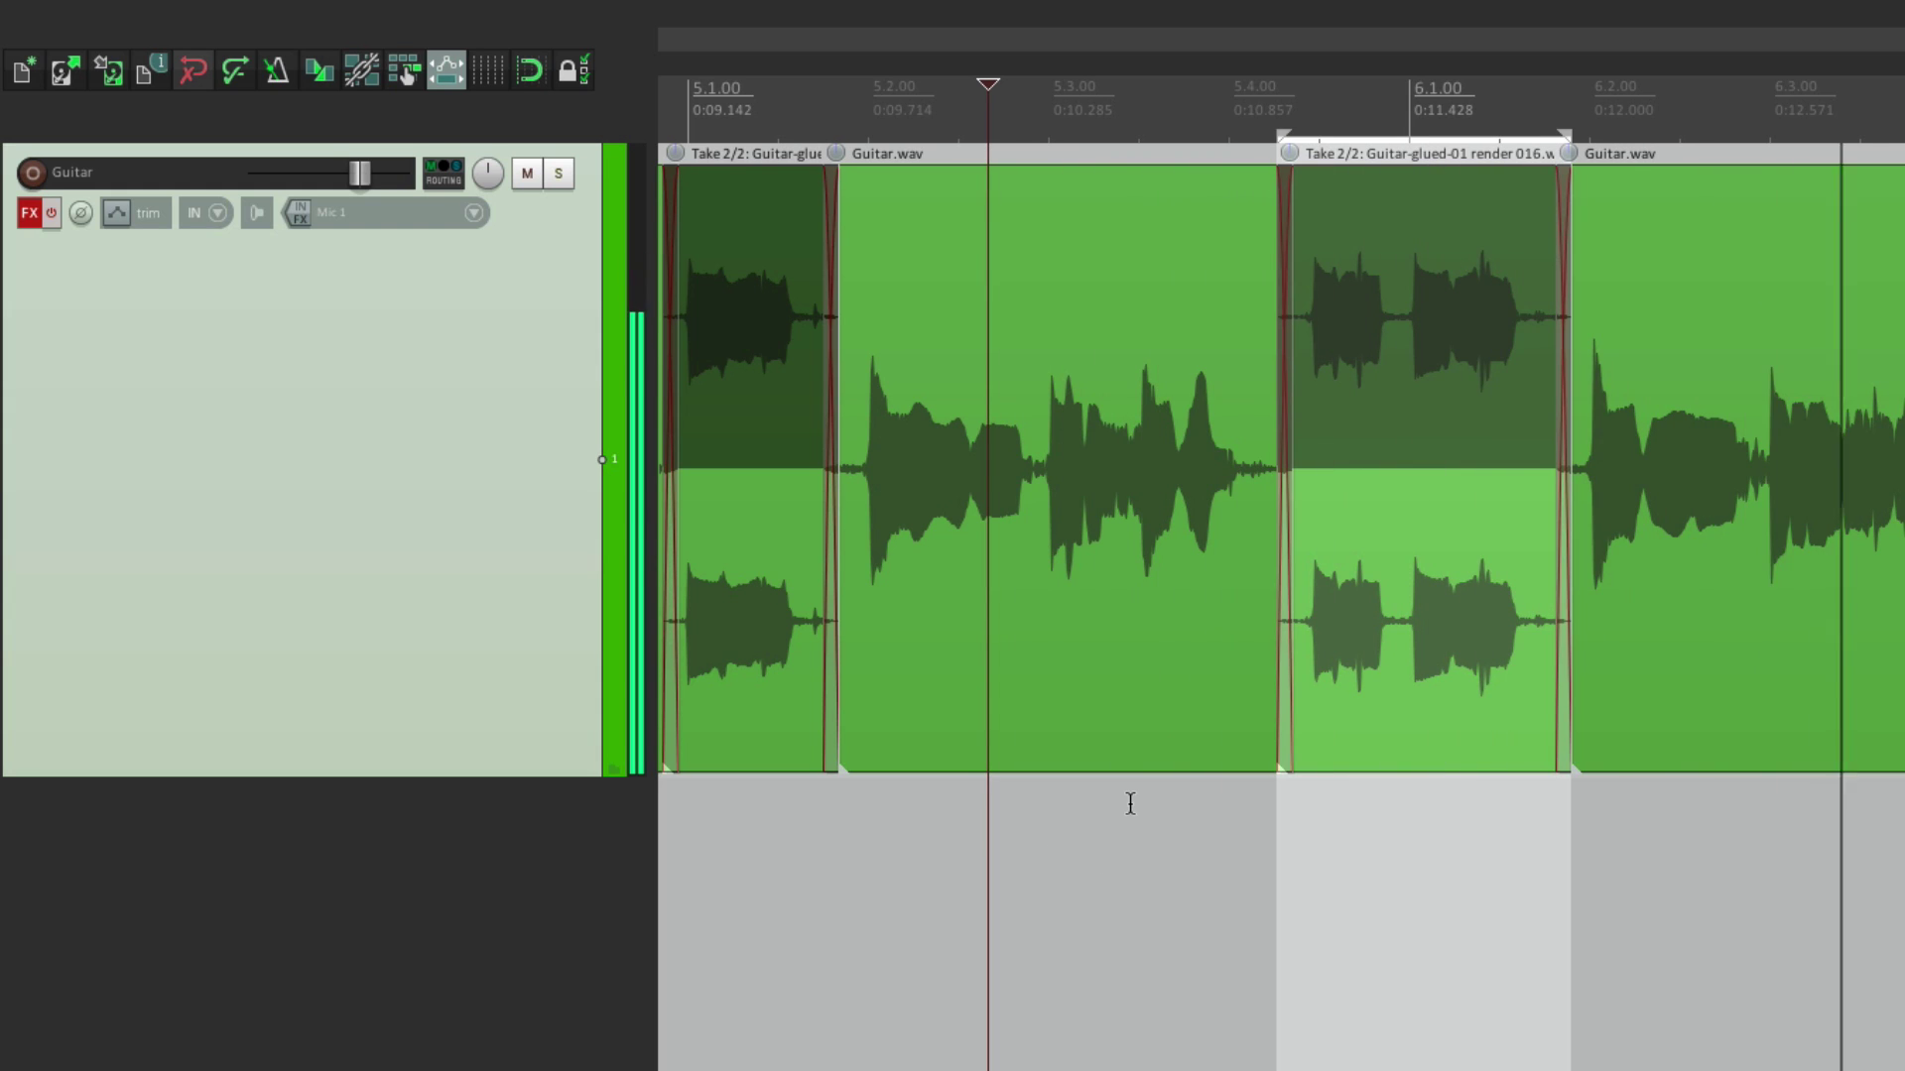
key("space")
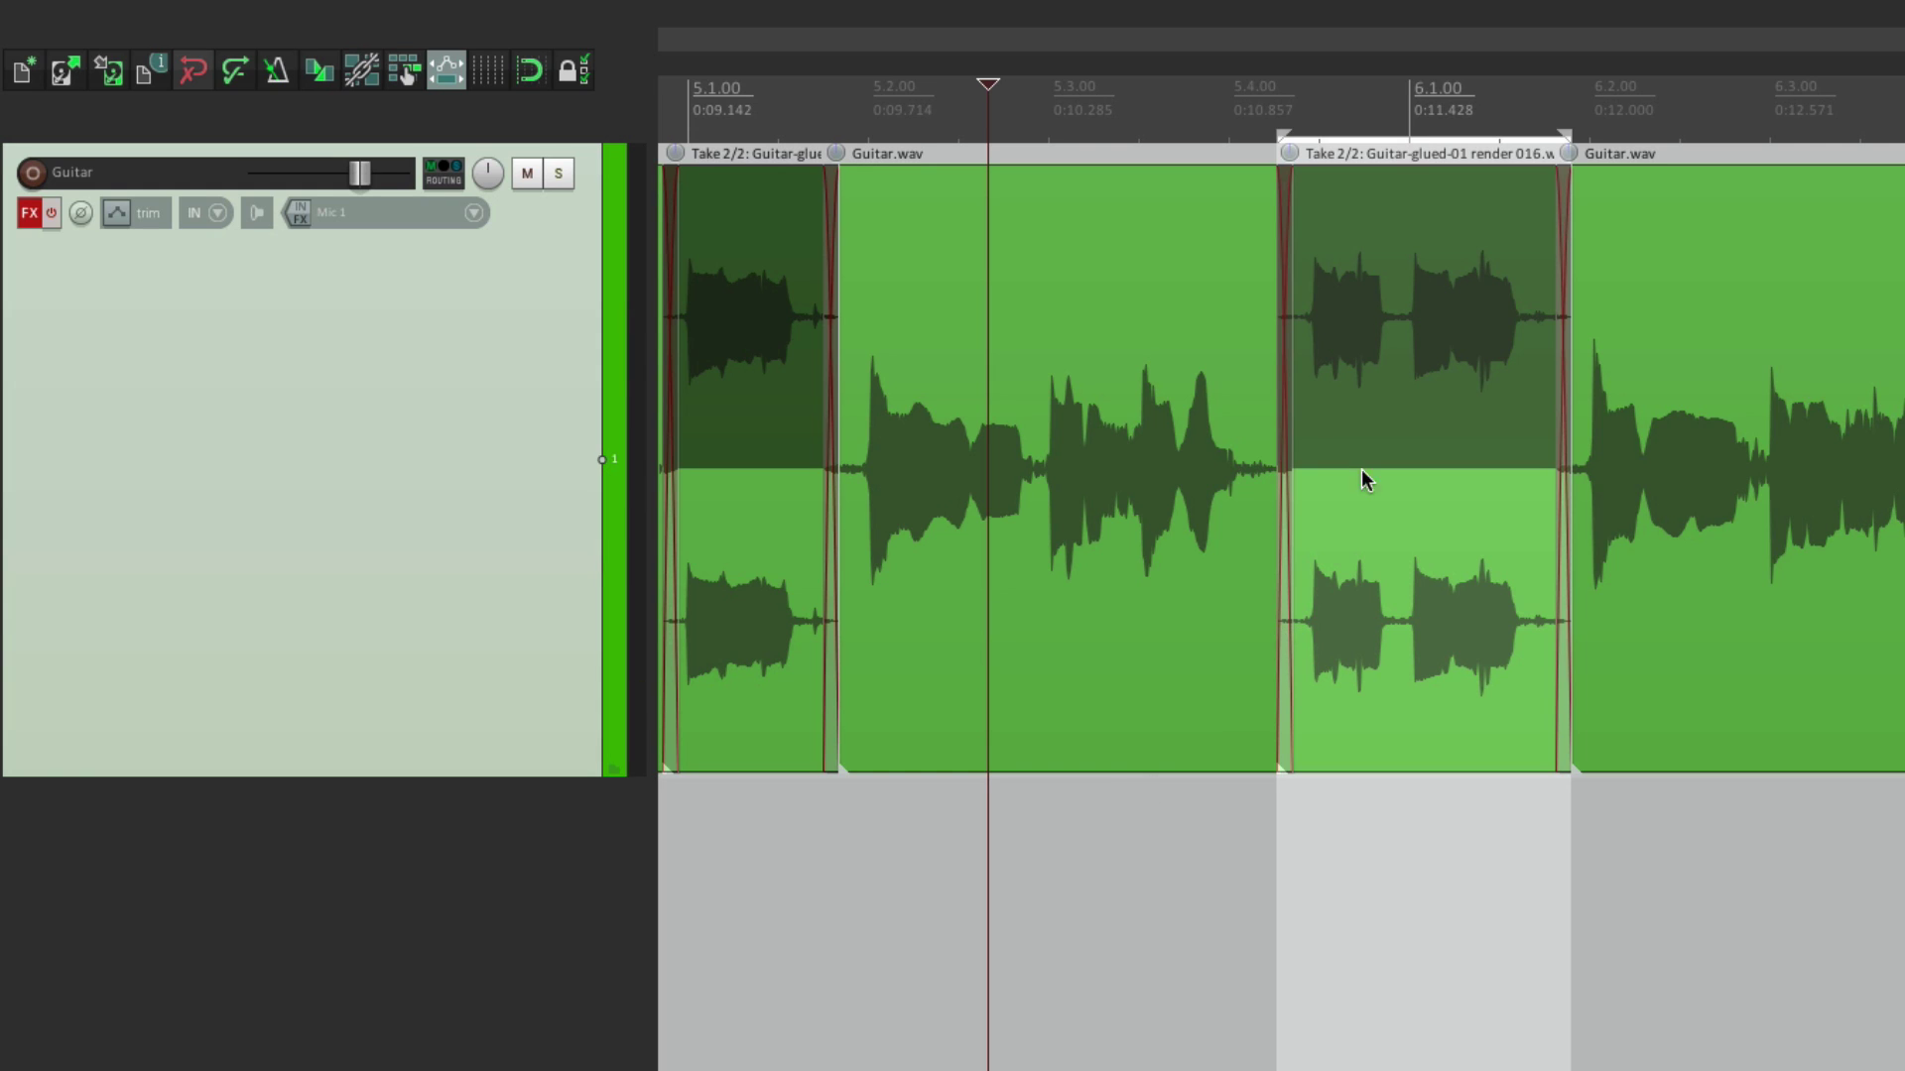
Make the original Guitar.wav take active and play it for comparison.
left_click(1412, 311)
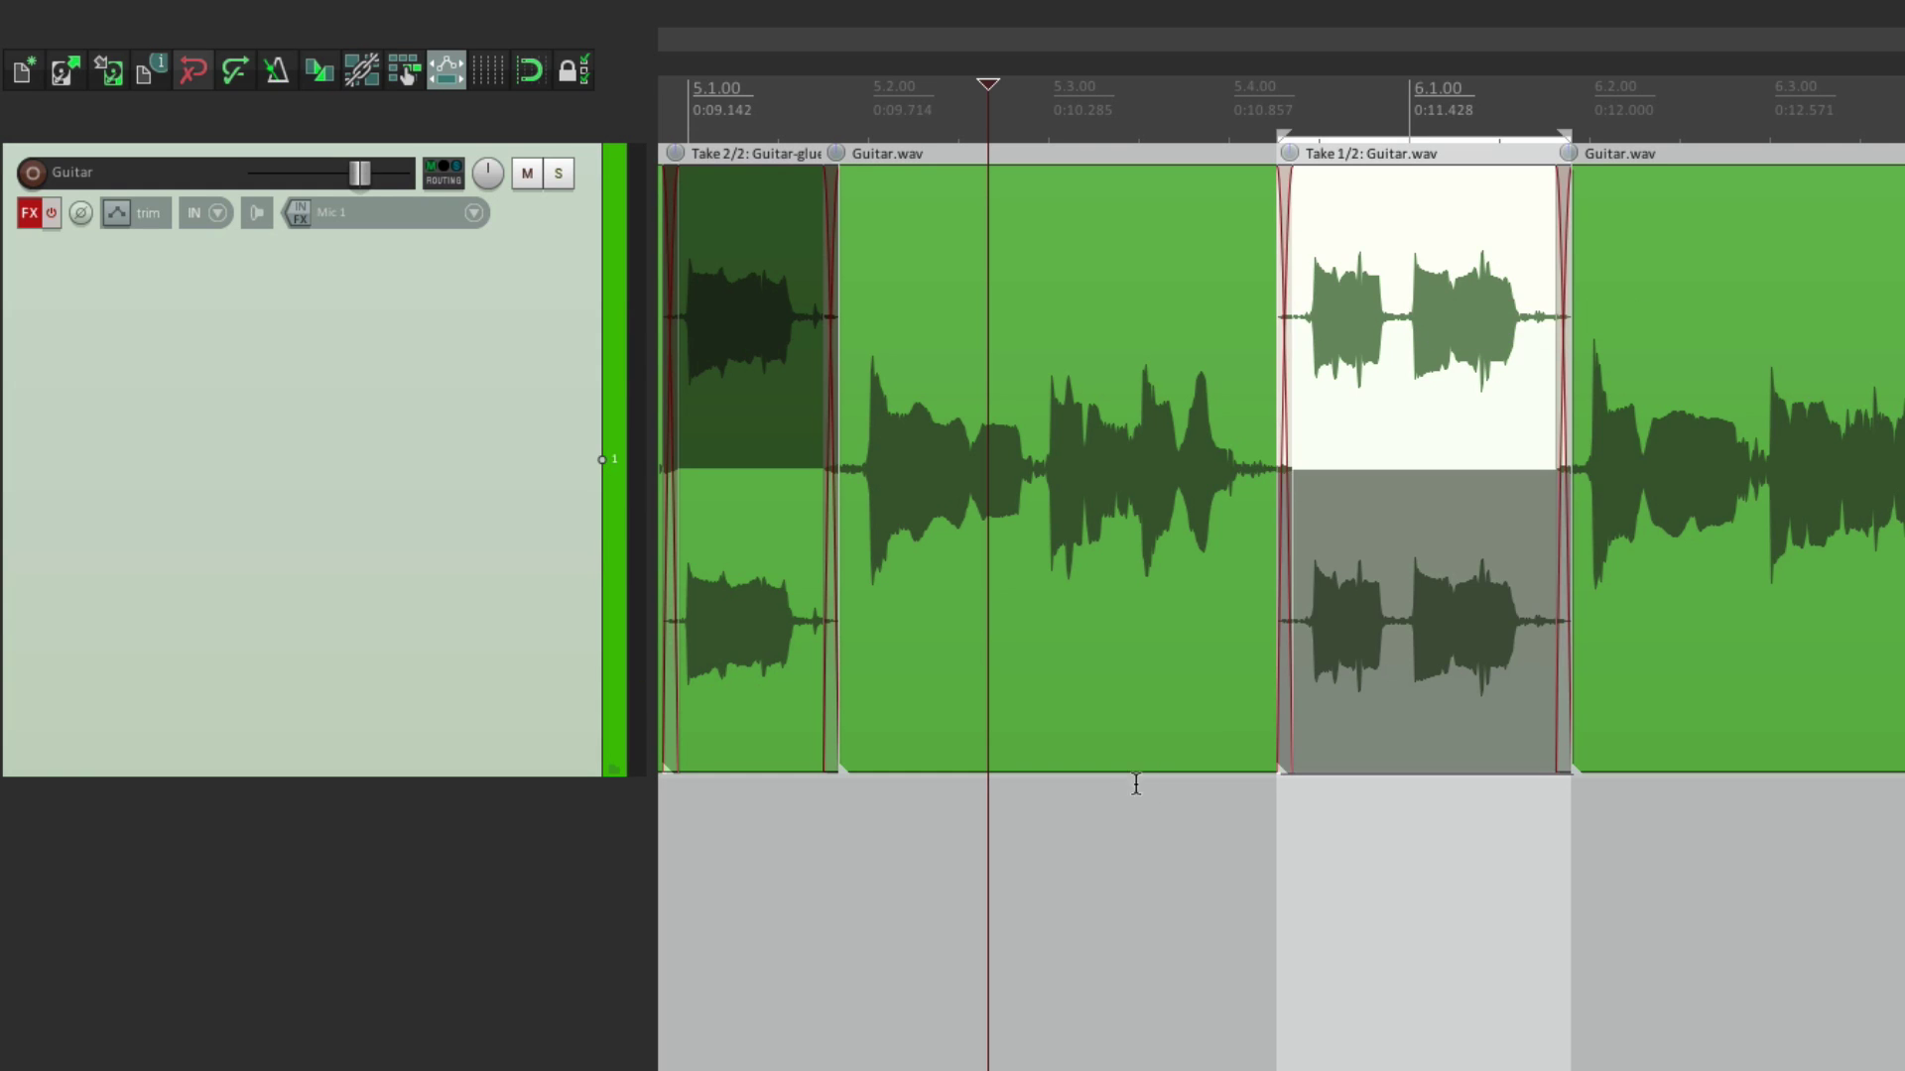
left_click(1076, 853)
key("space")
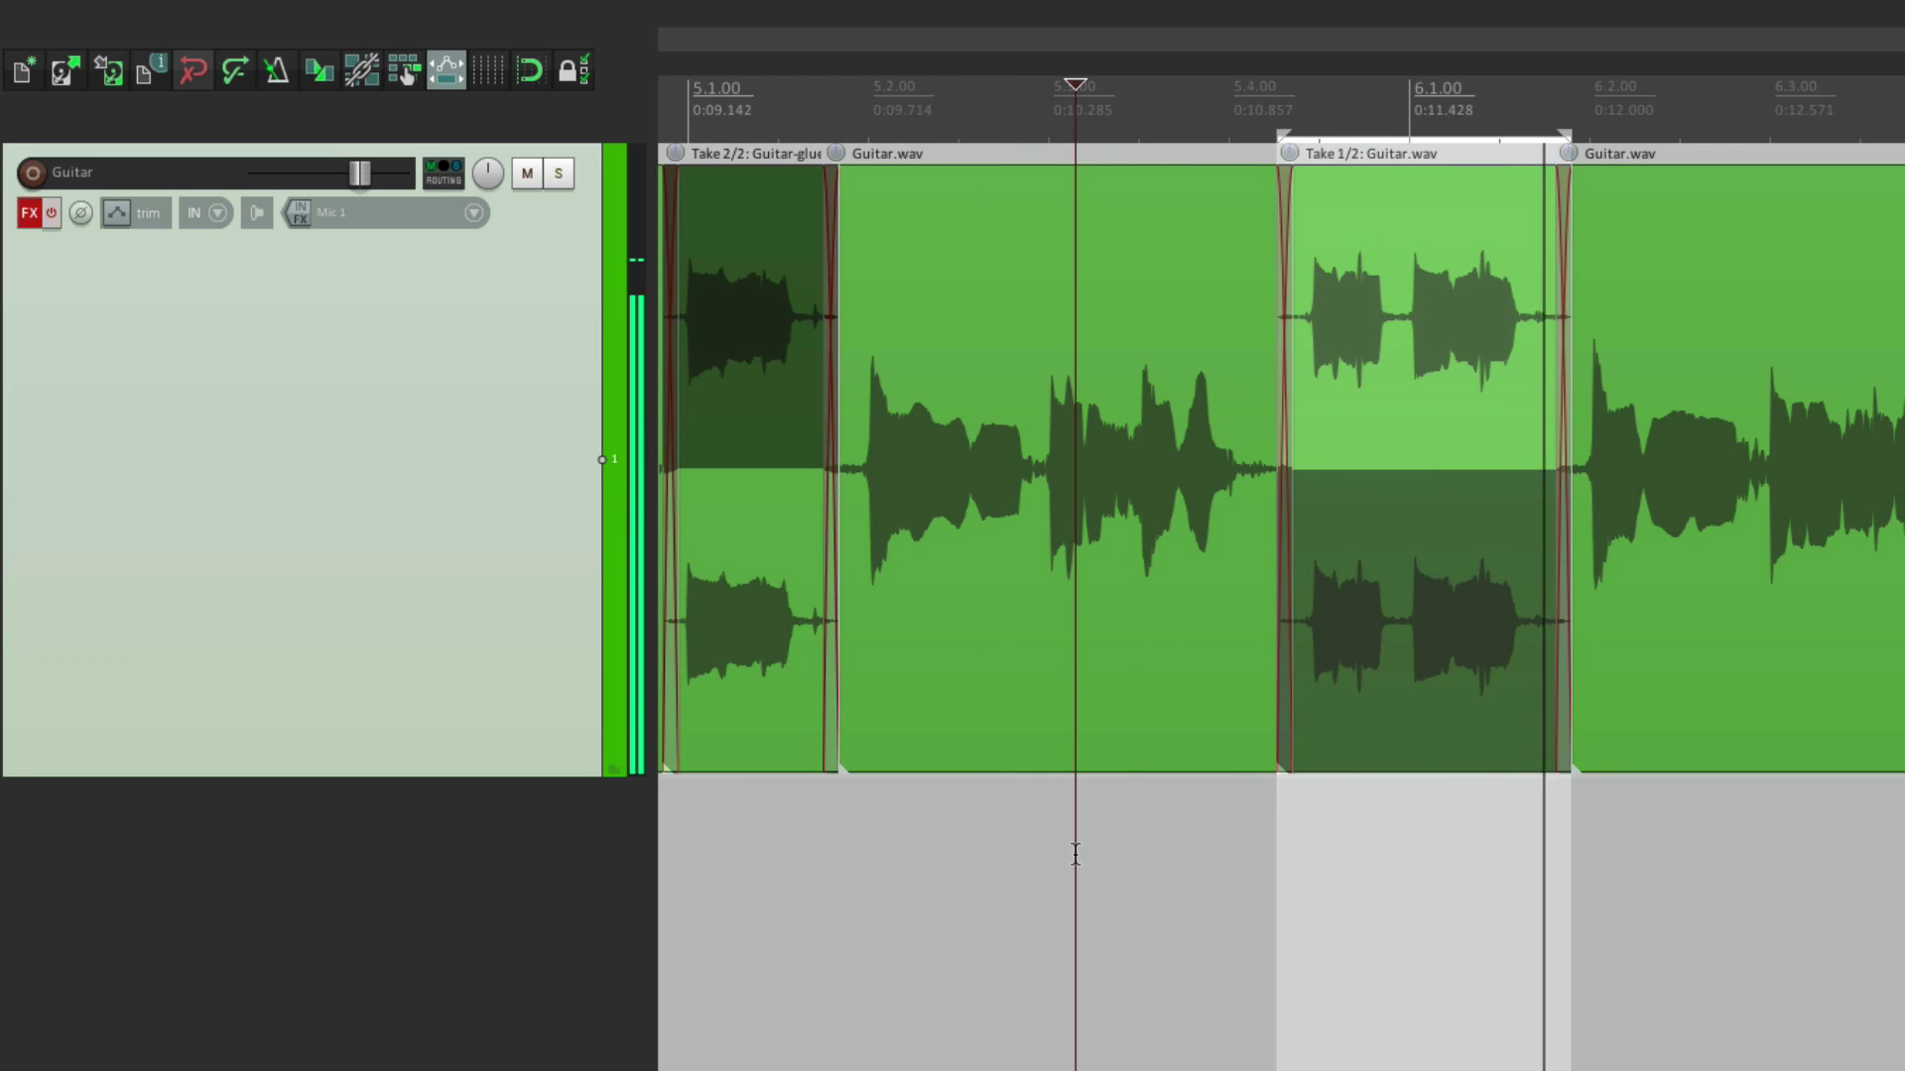
key("space")
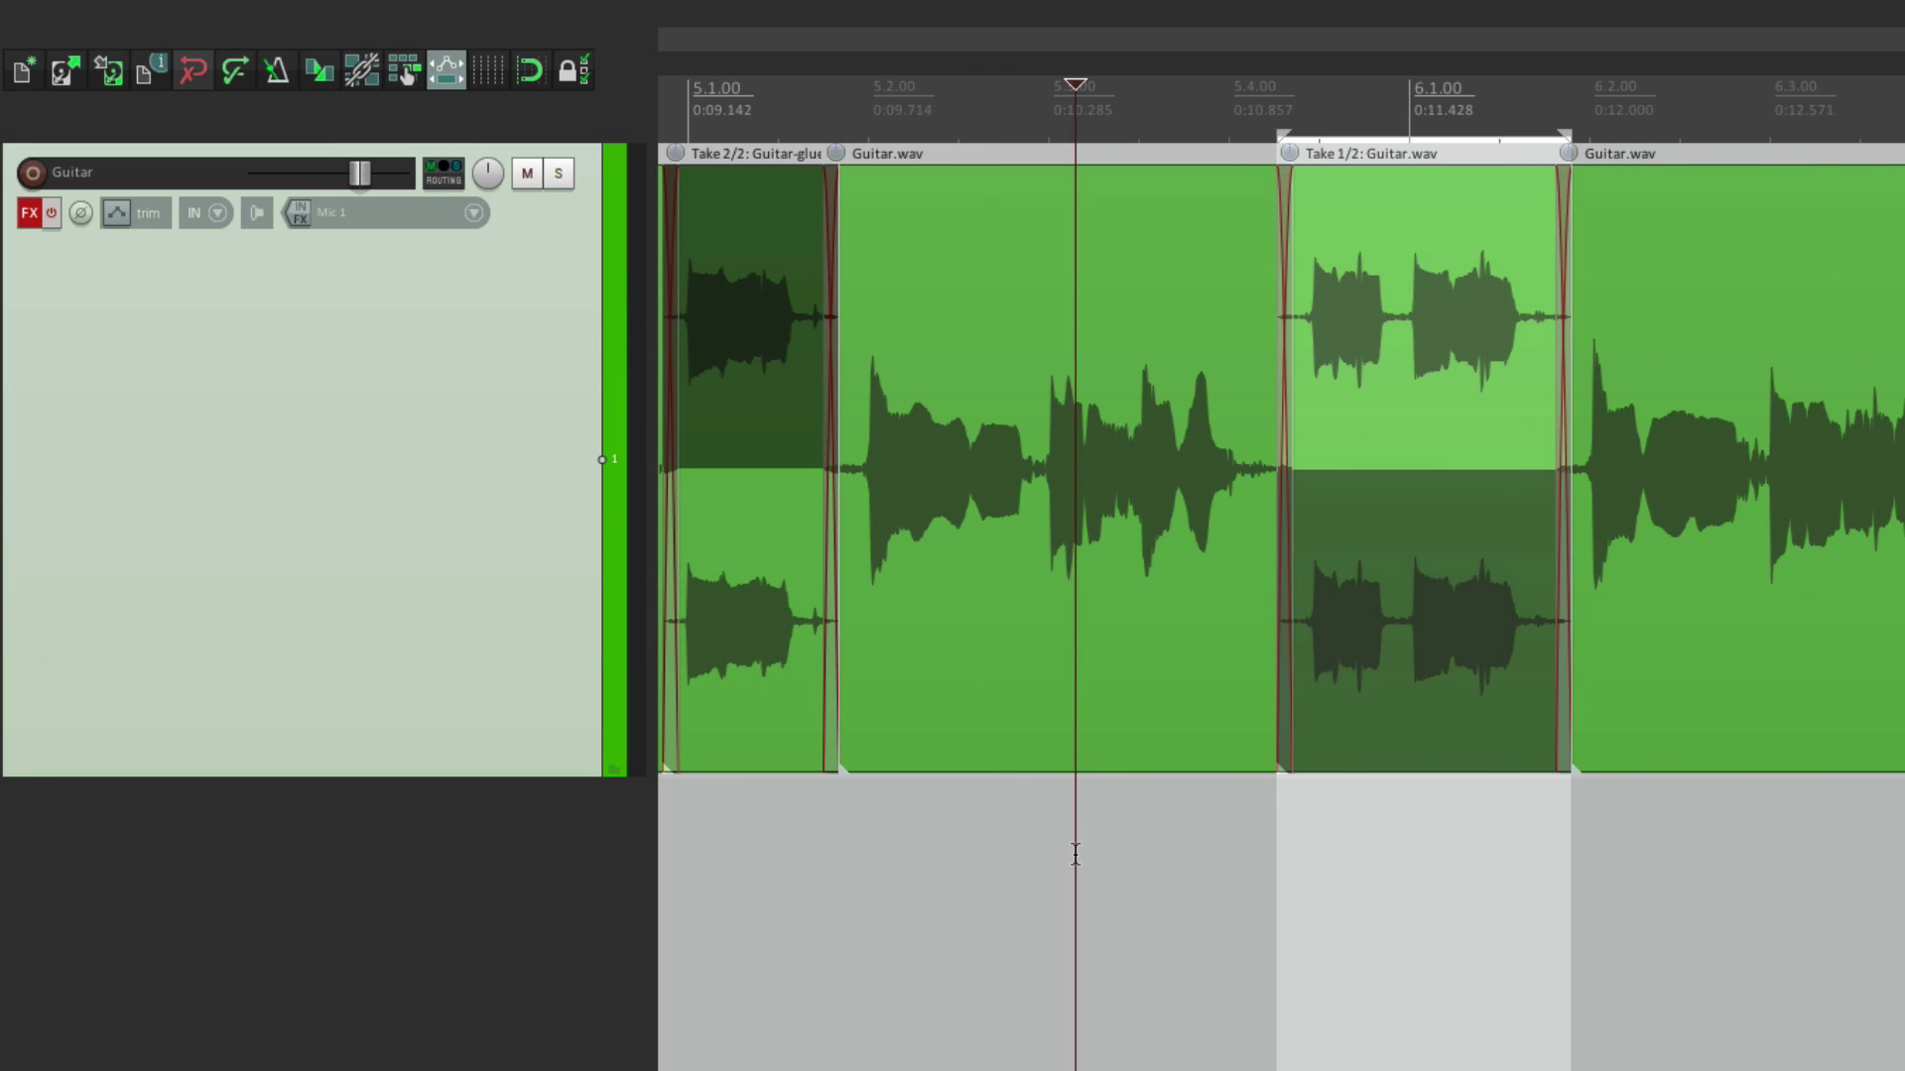
Switch the first section back to its rendered take and audition it.
left_click(1400, 635)
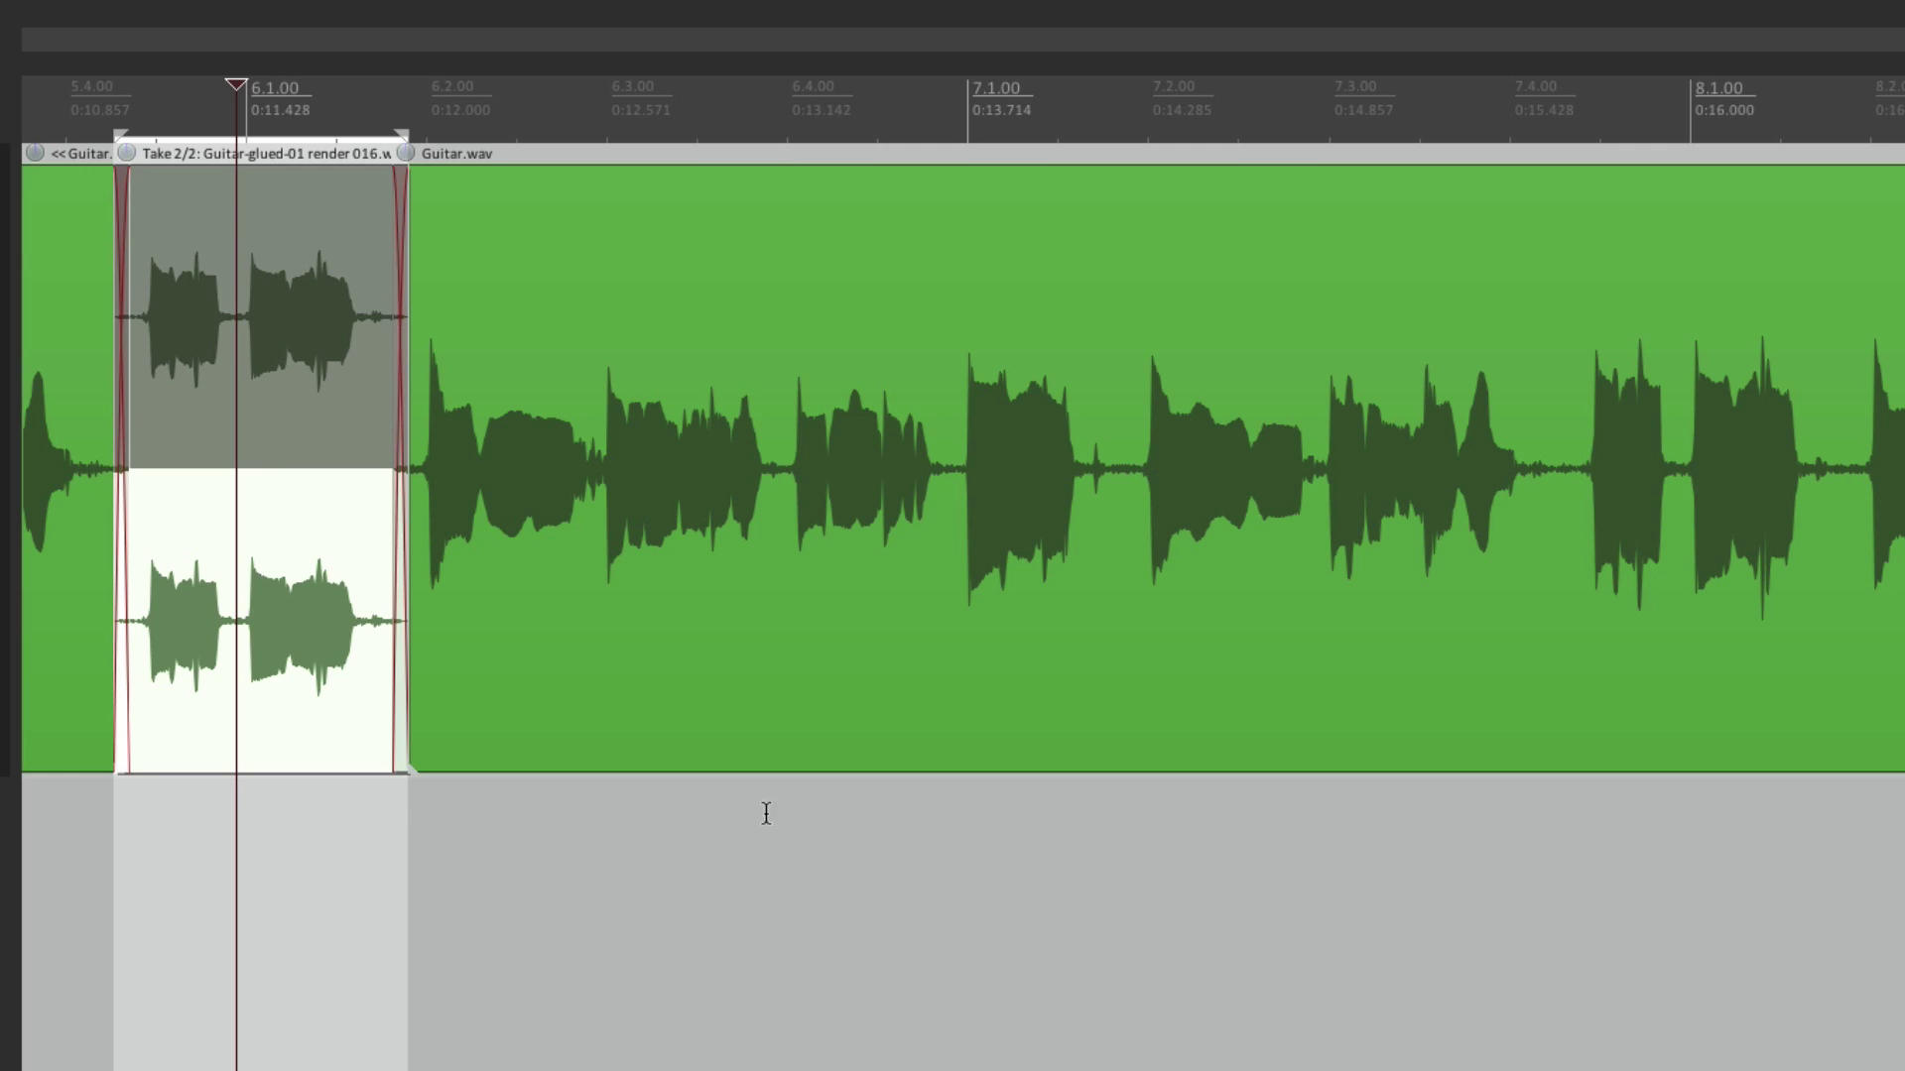
left_click(791, 829)
key("space")
key("space")
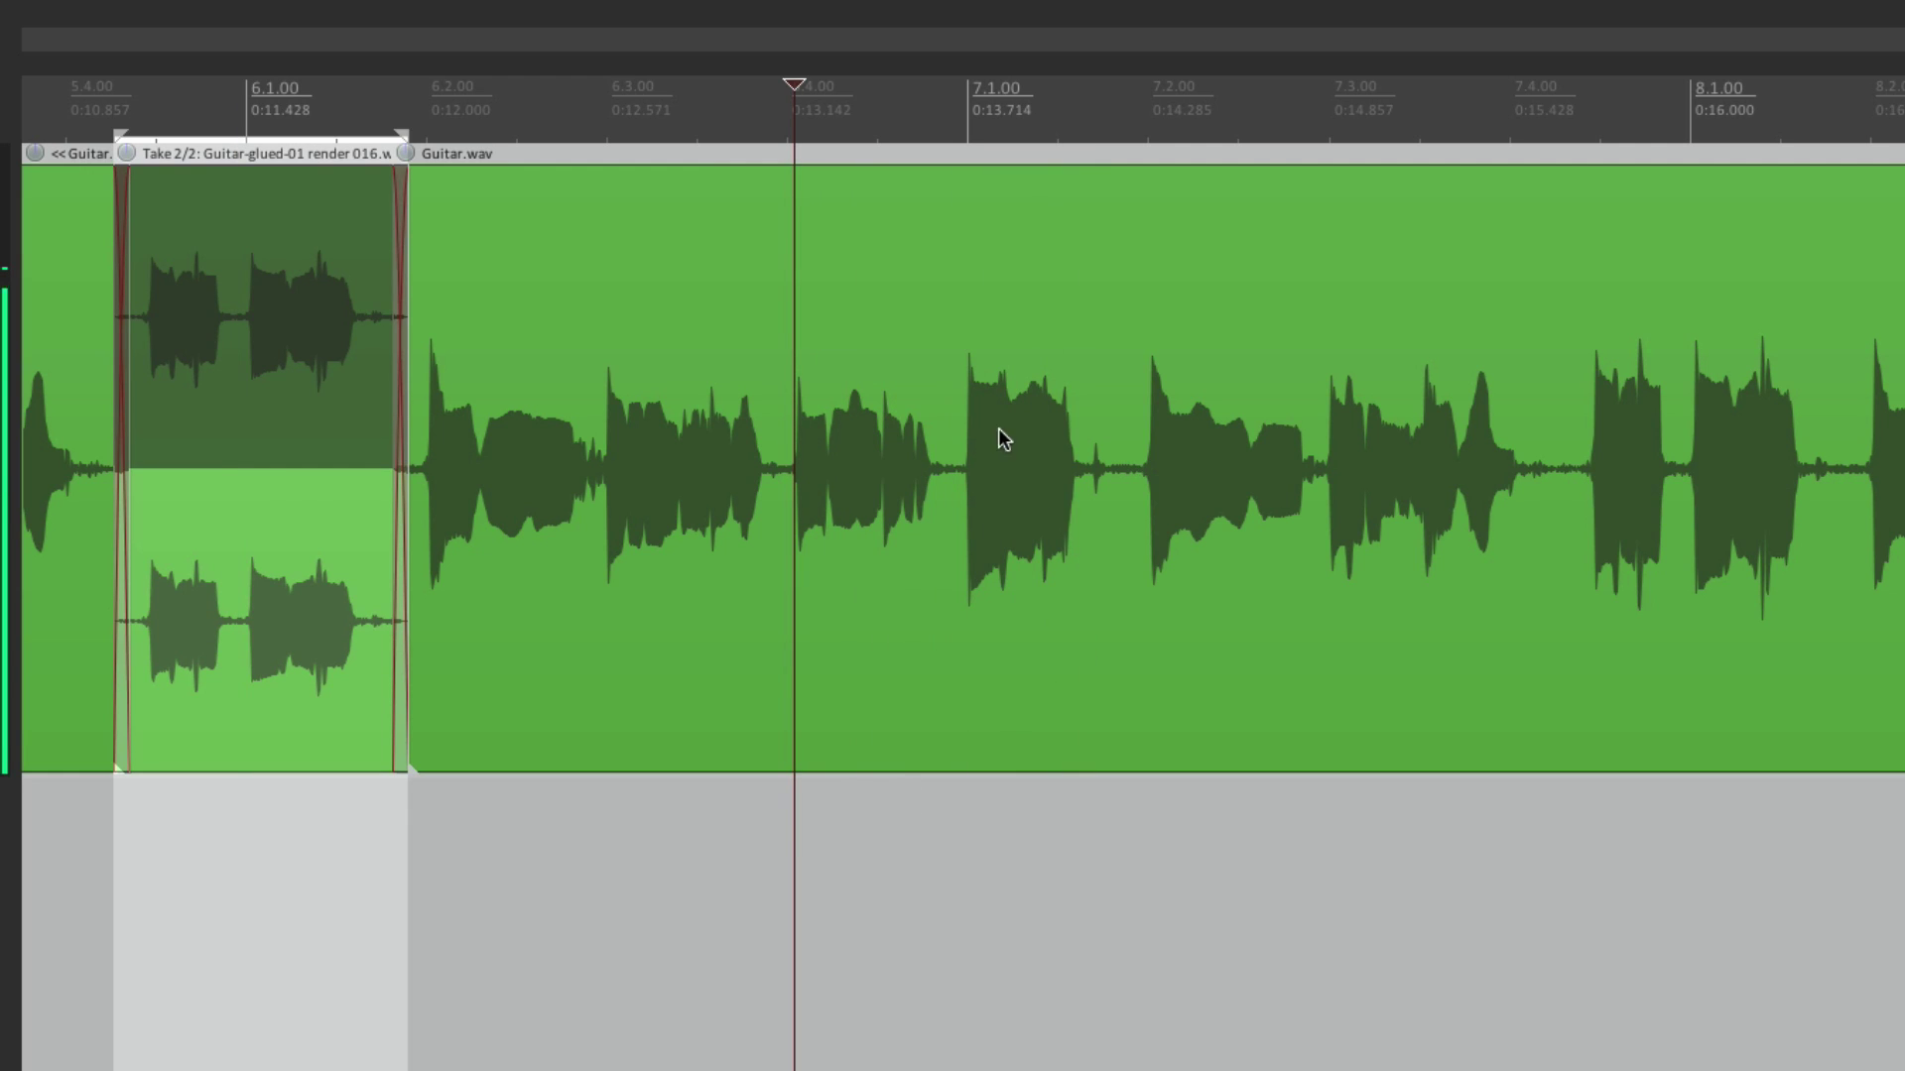
Apply FX as new takes to the phrases near 0:13.7 and 0:16, playing each back.
left_click_drag(954, 410, 1138, 555)
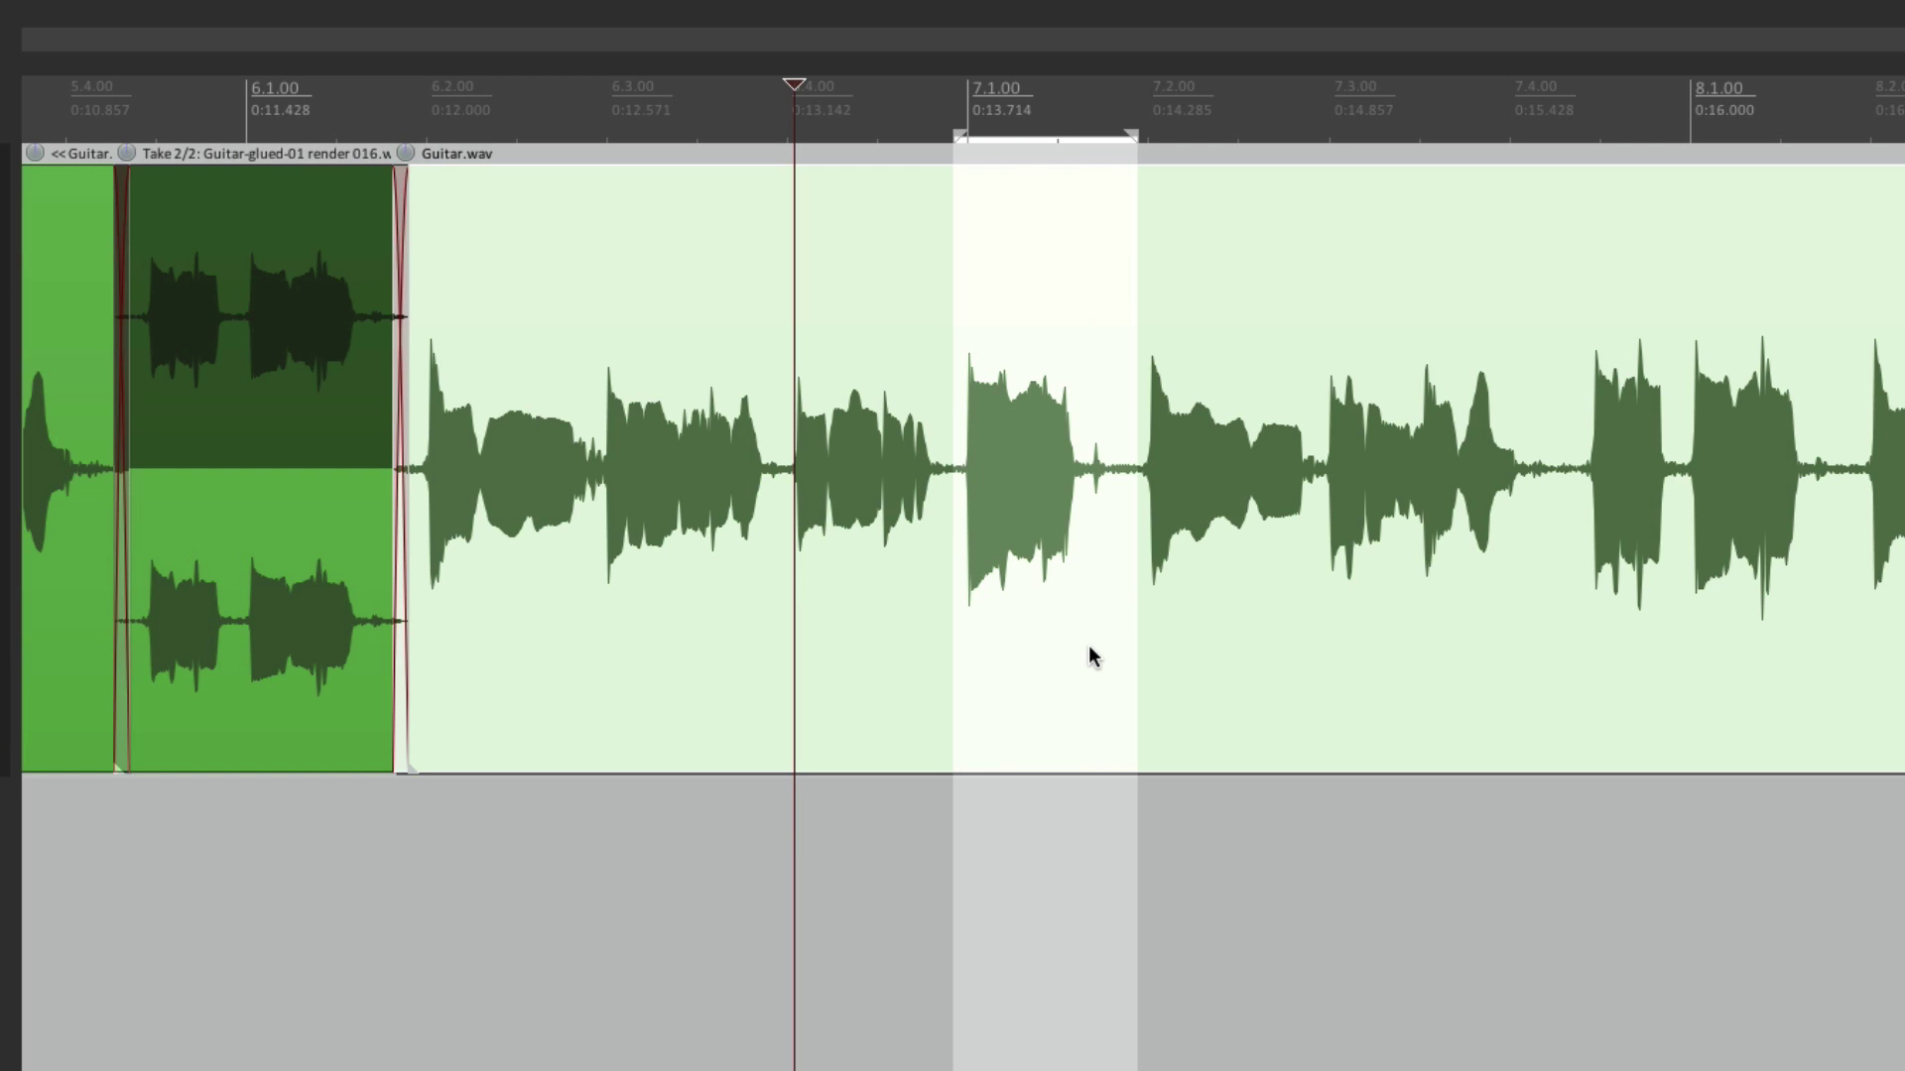
key("ctrl+shift+f")
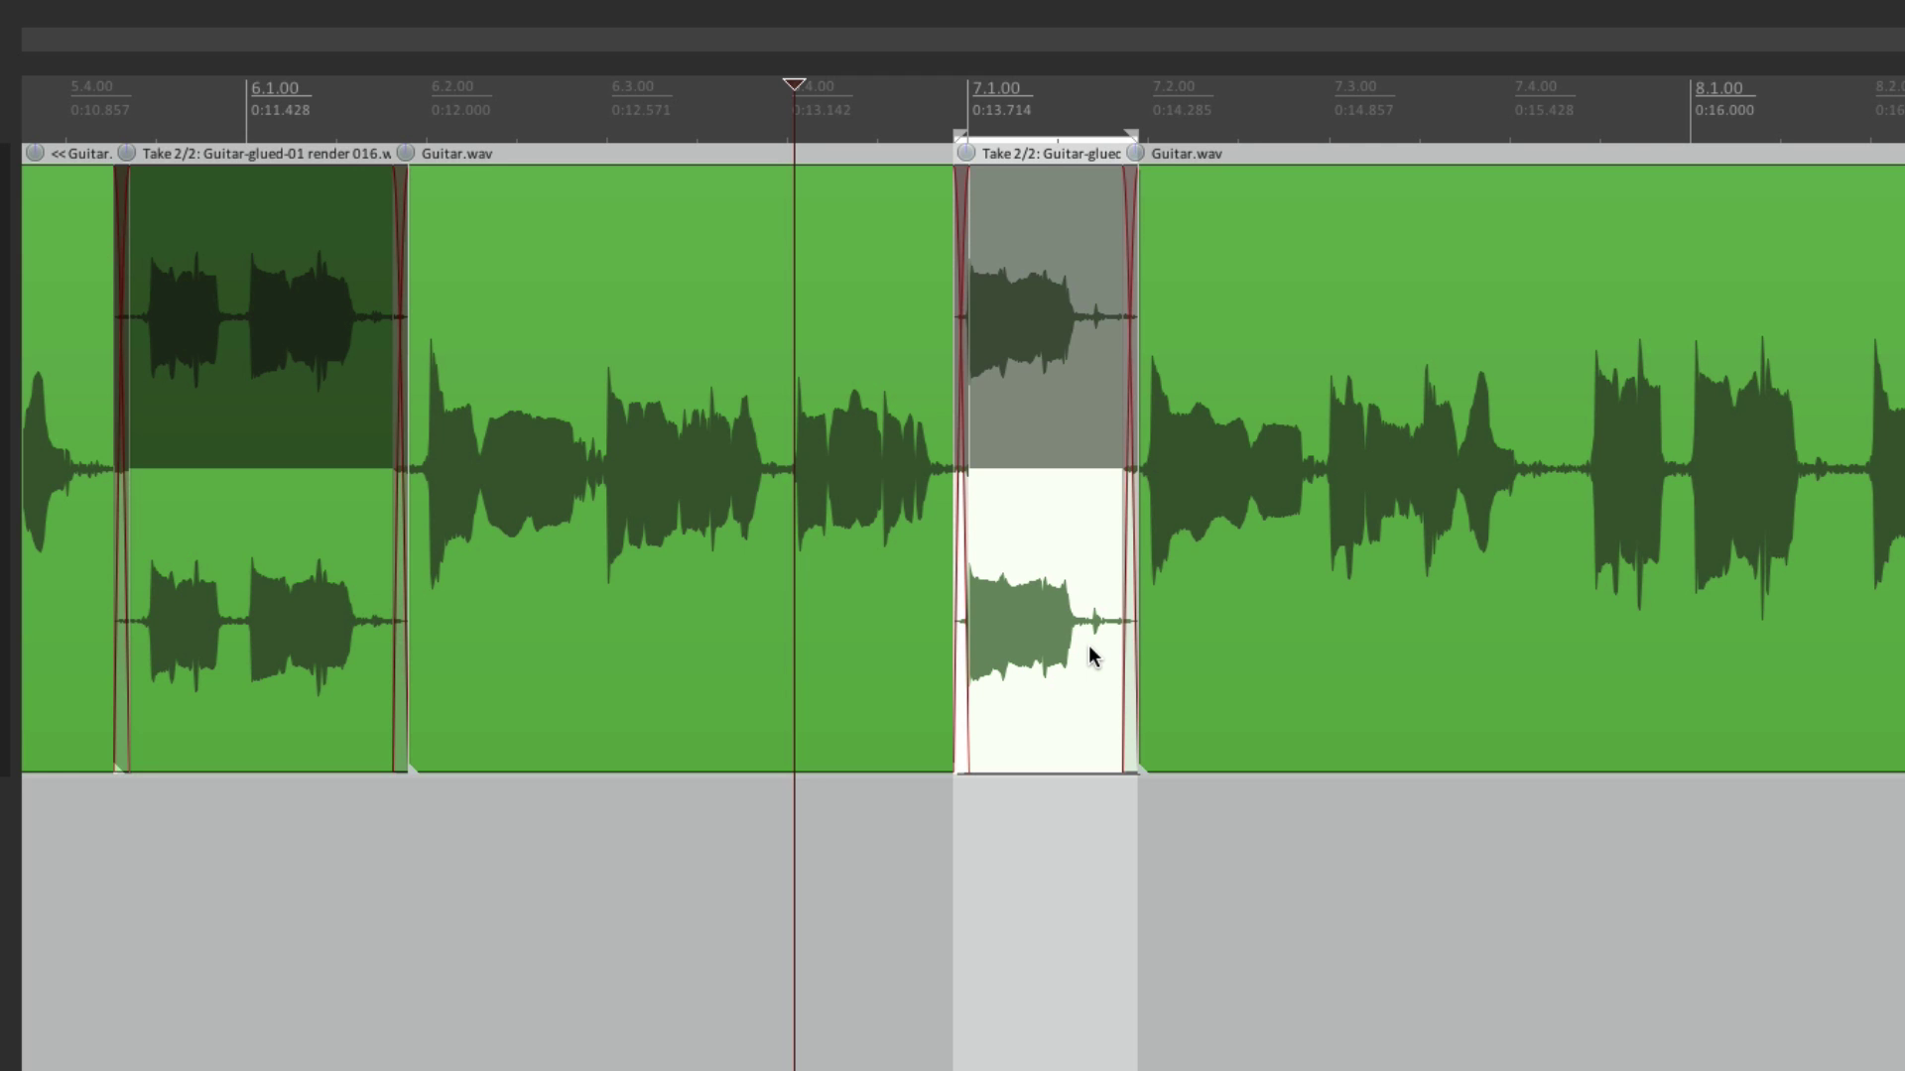
left_click(790, 848)
key("space")
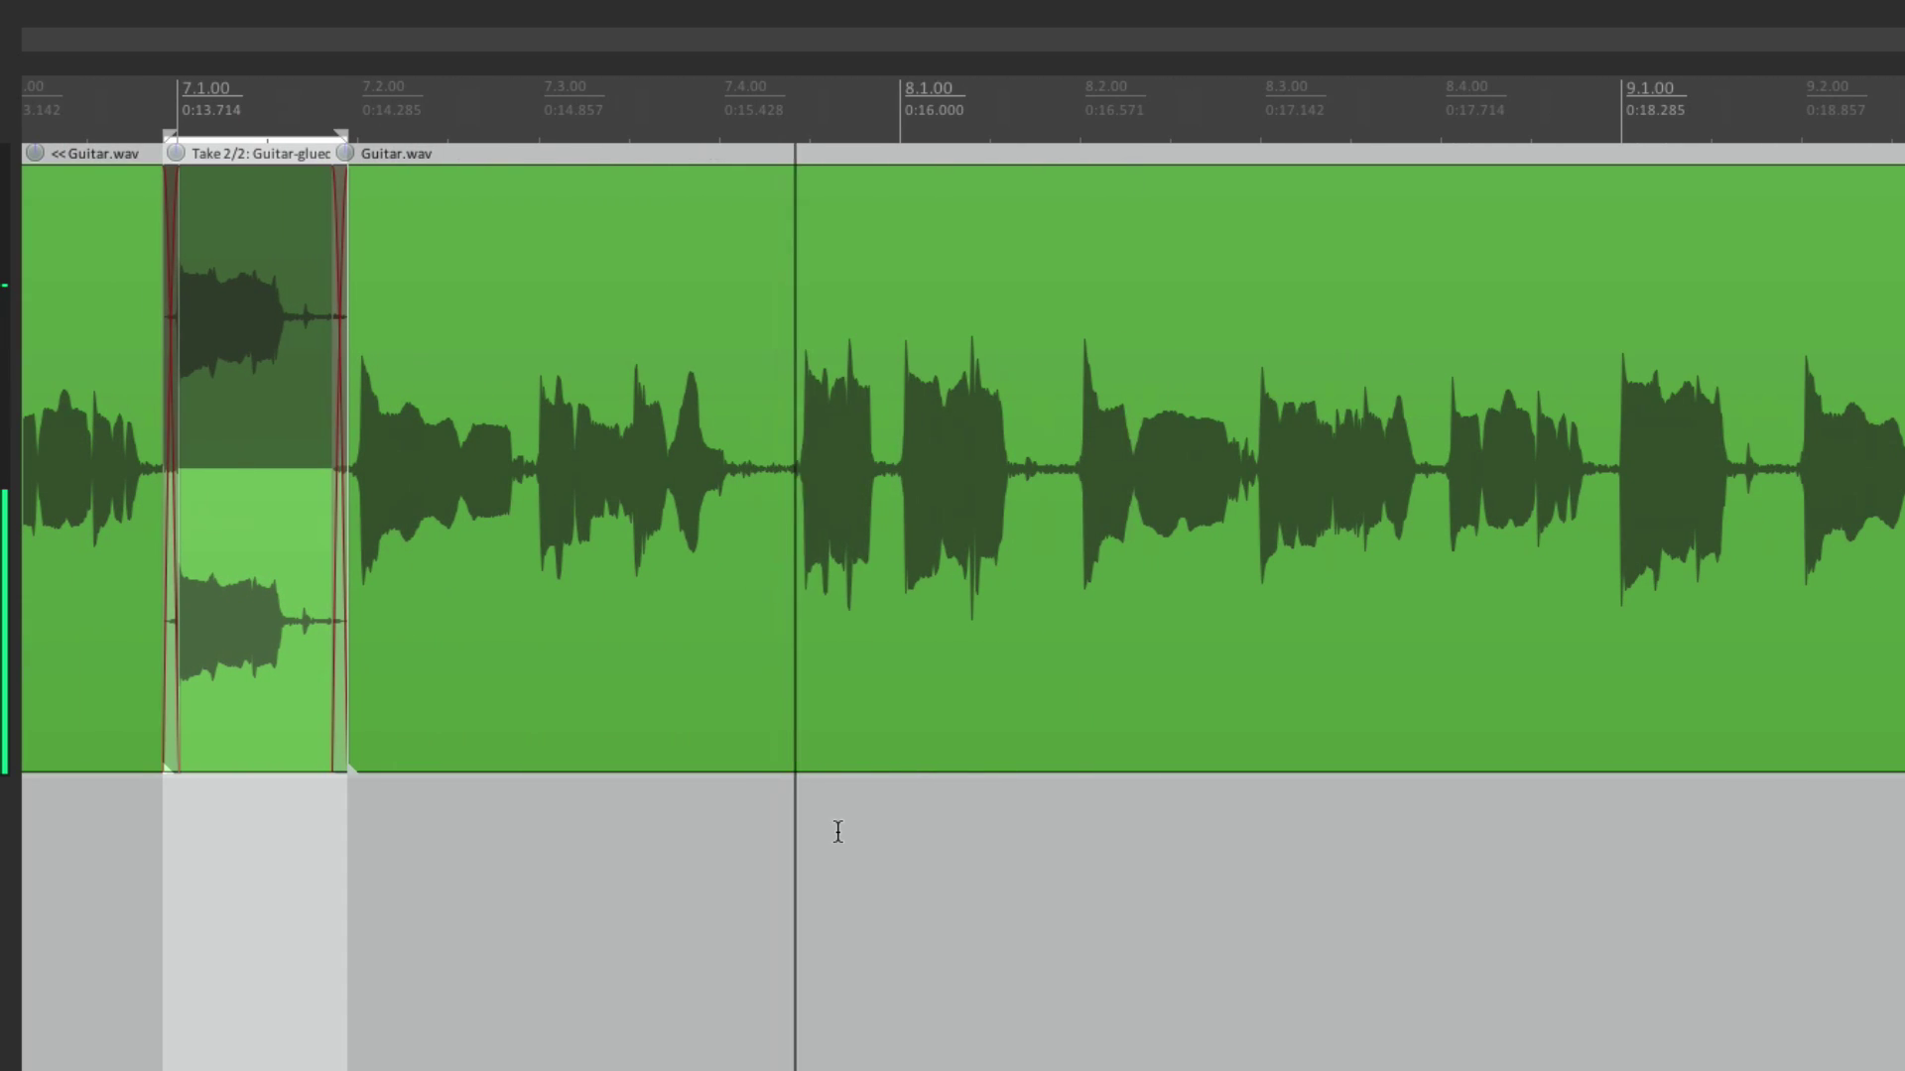
key("space")
left_click_drag(779, 400, 1067, 567)
key("ctrl+shift+f")
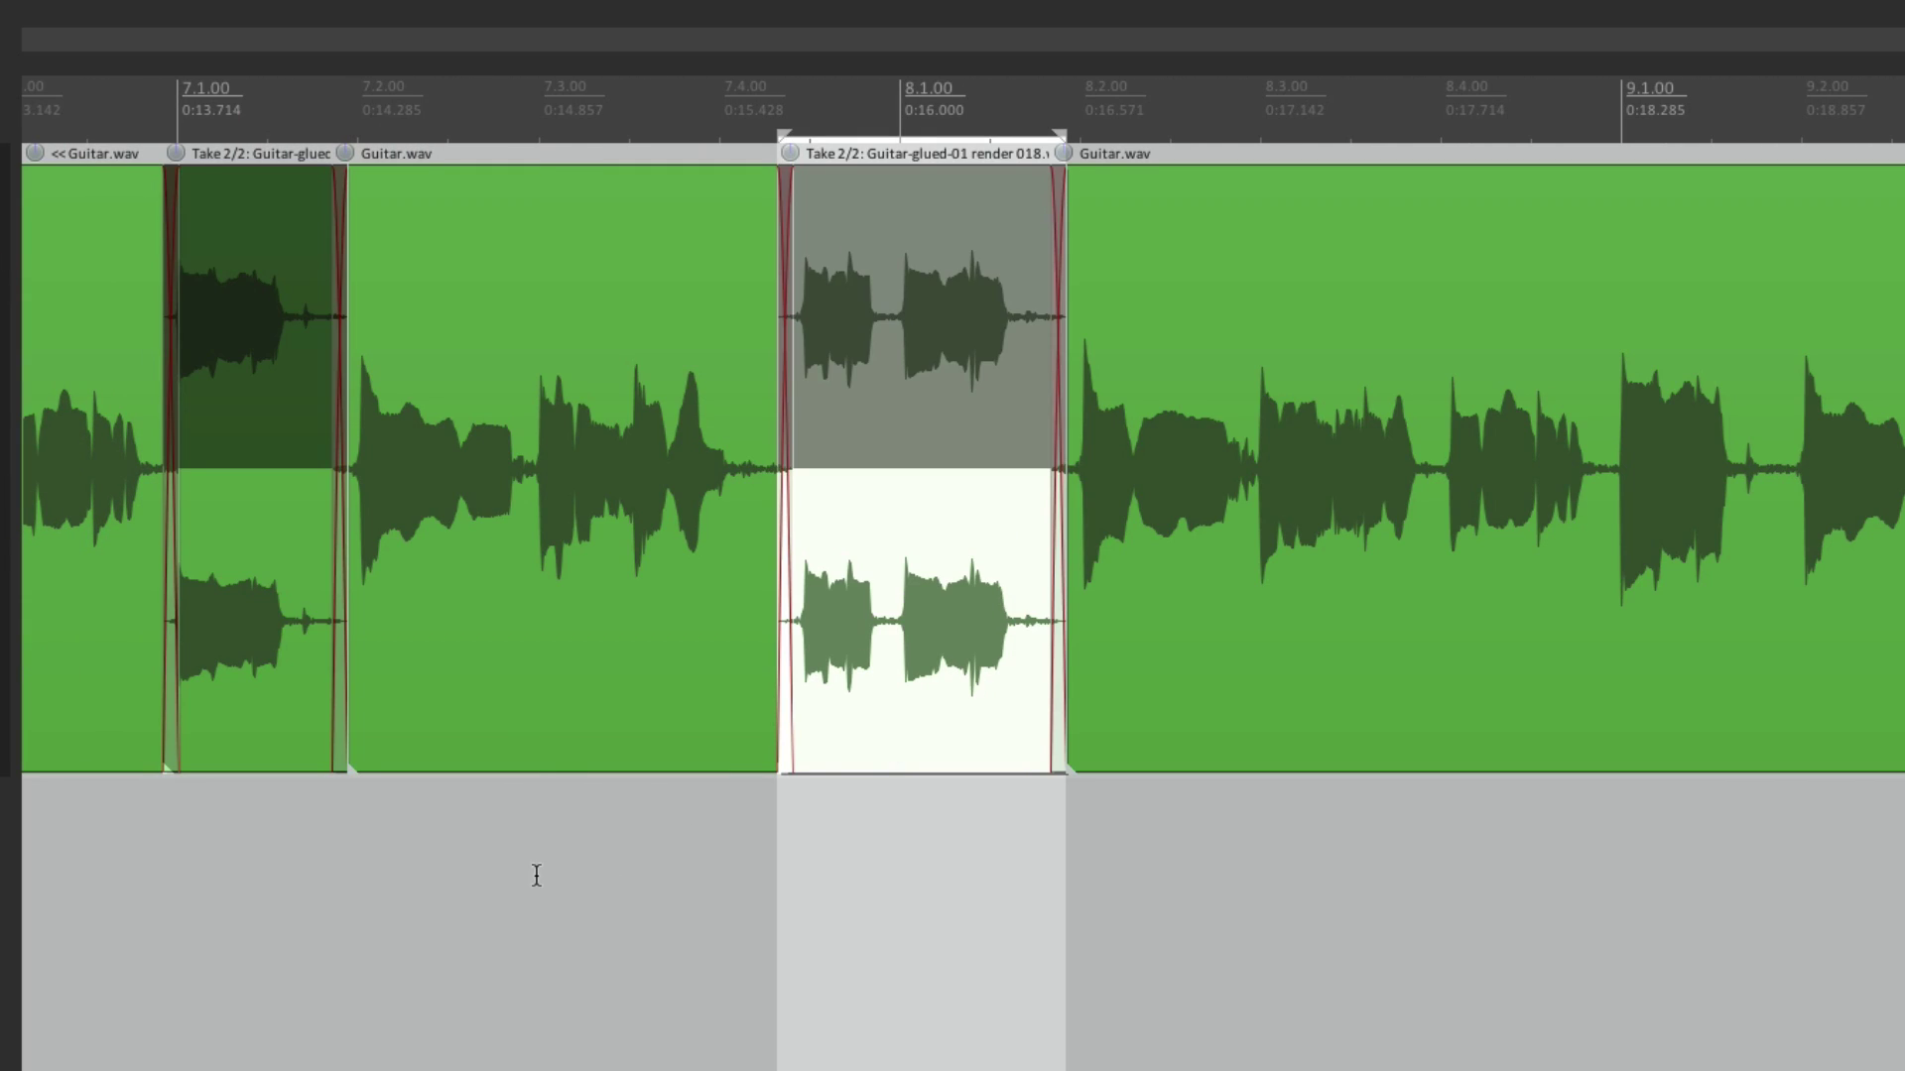
left_click(536, 877)
key("space")
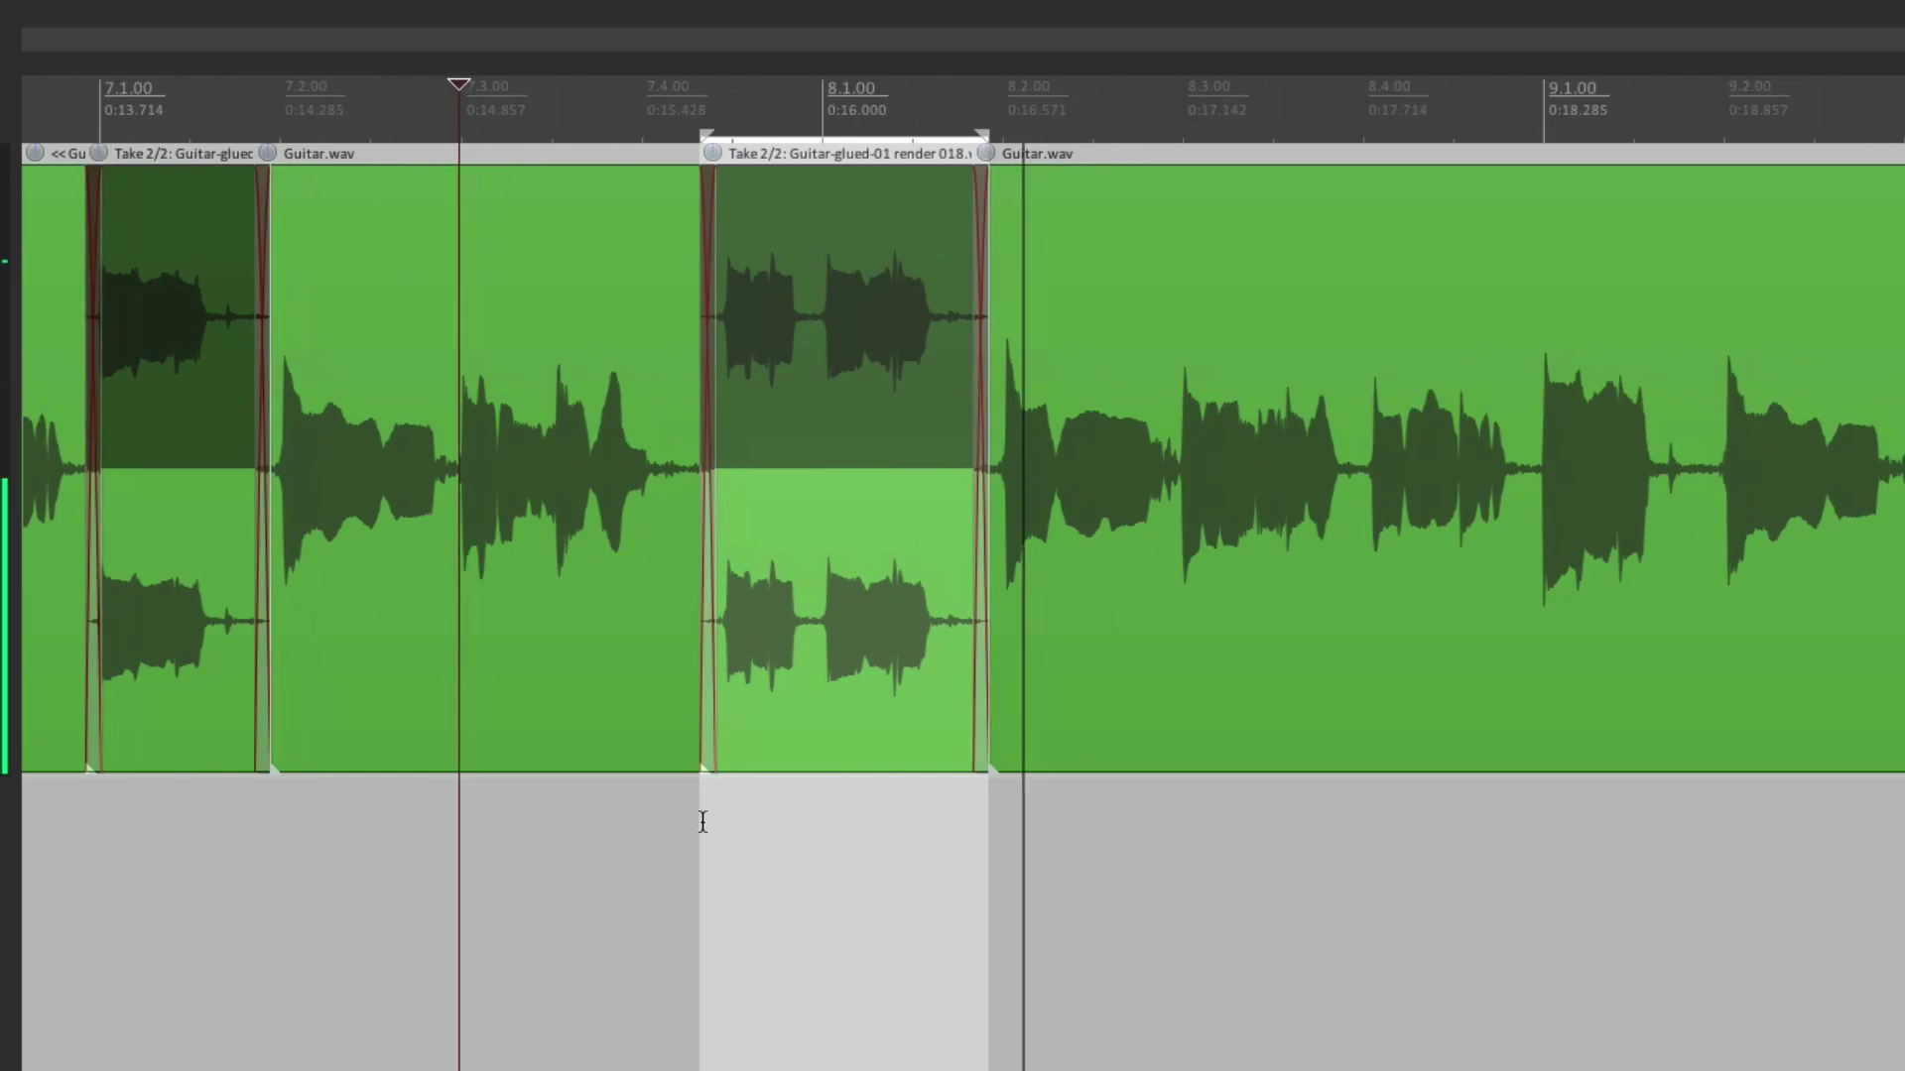
key("space")
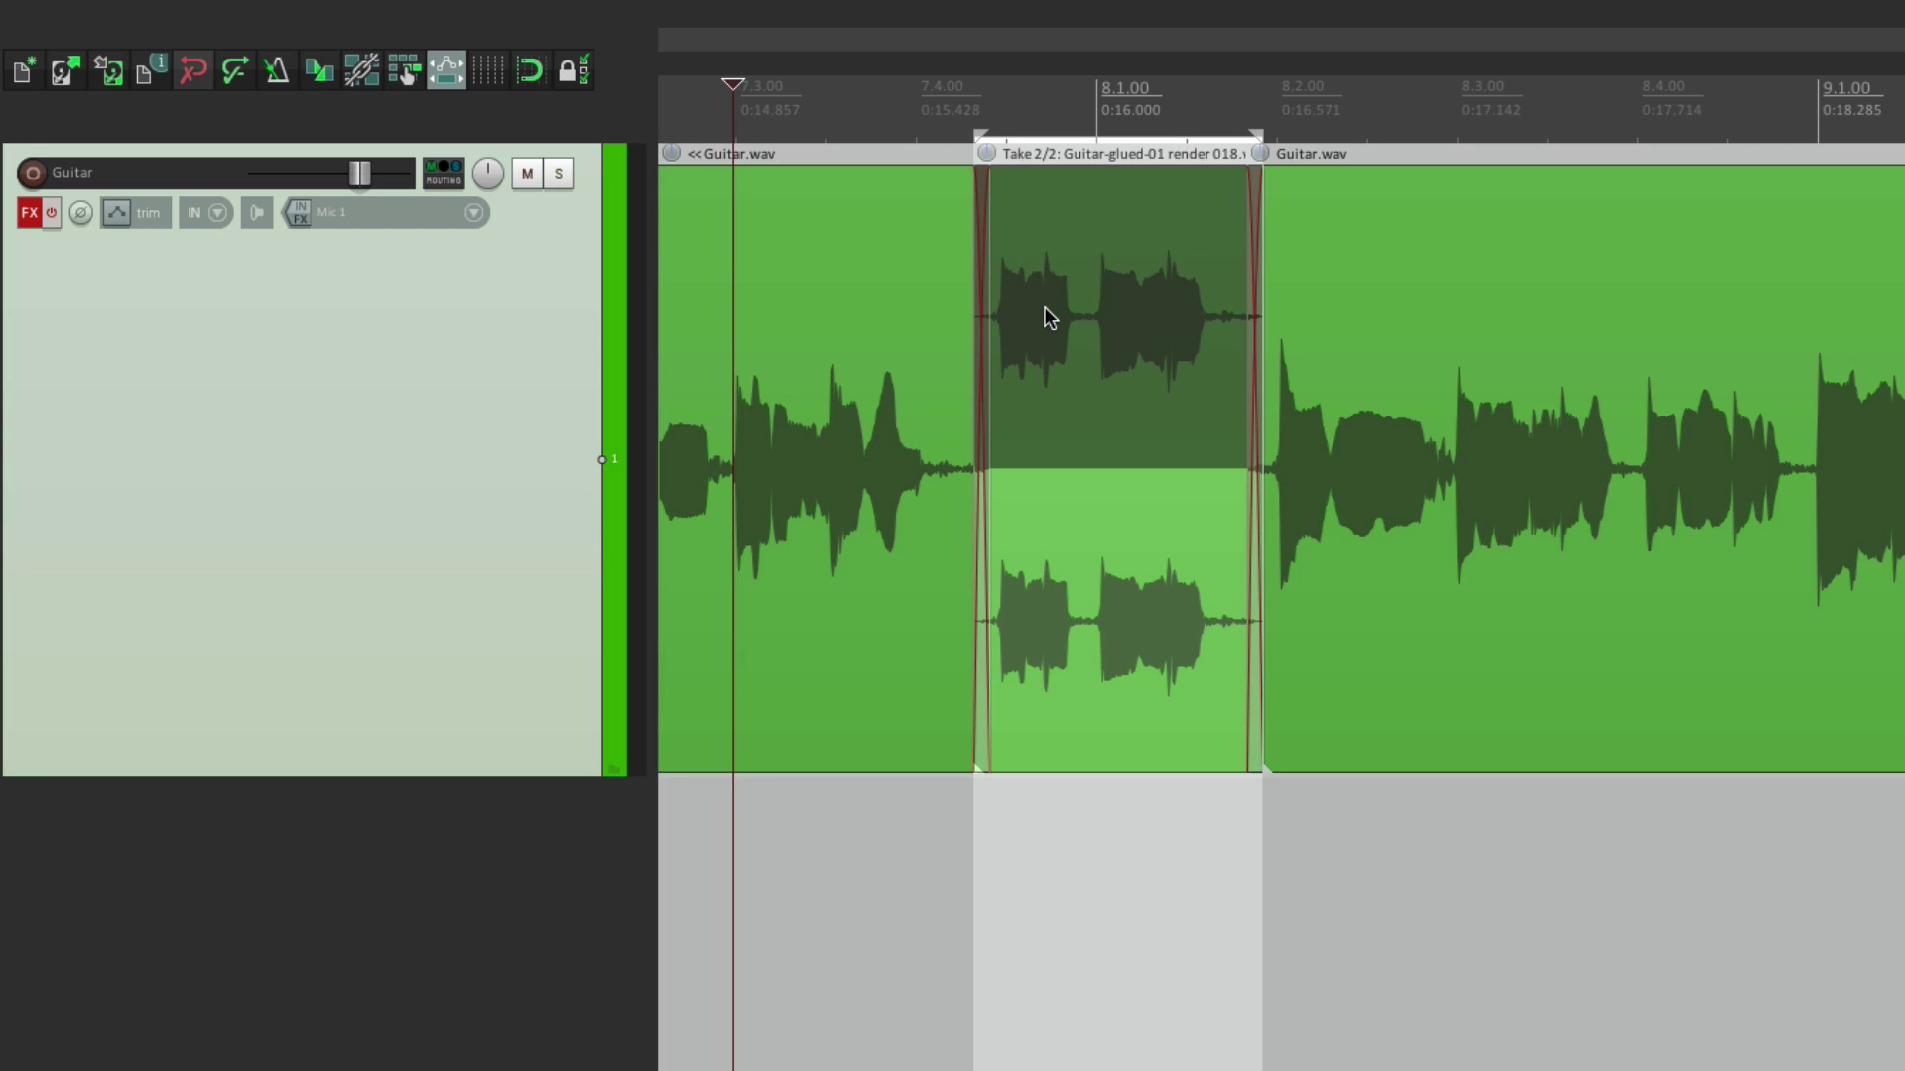
Check Apply FX Destructively's Ctrl+A binding in the Actions list, then split Guitar.wav around 0:18.3.
key("question")
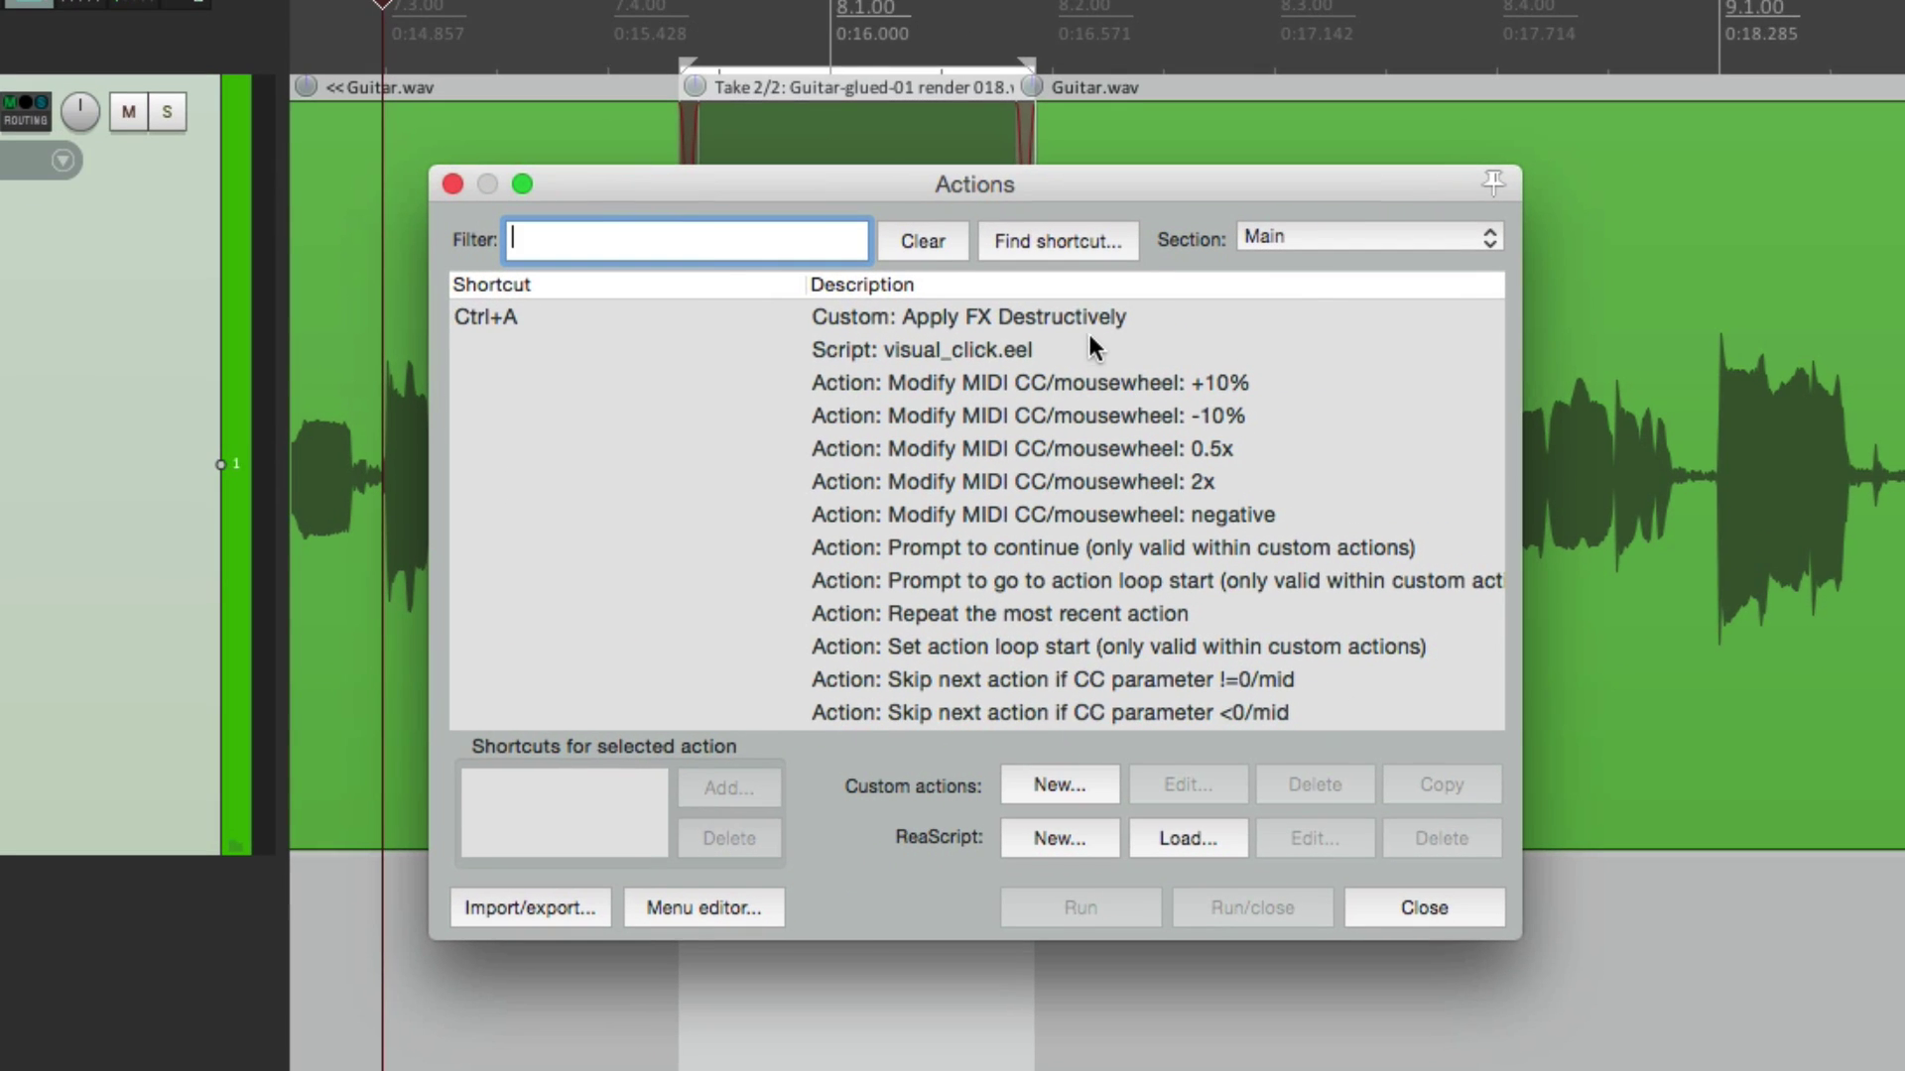
left_click(1302, 347)
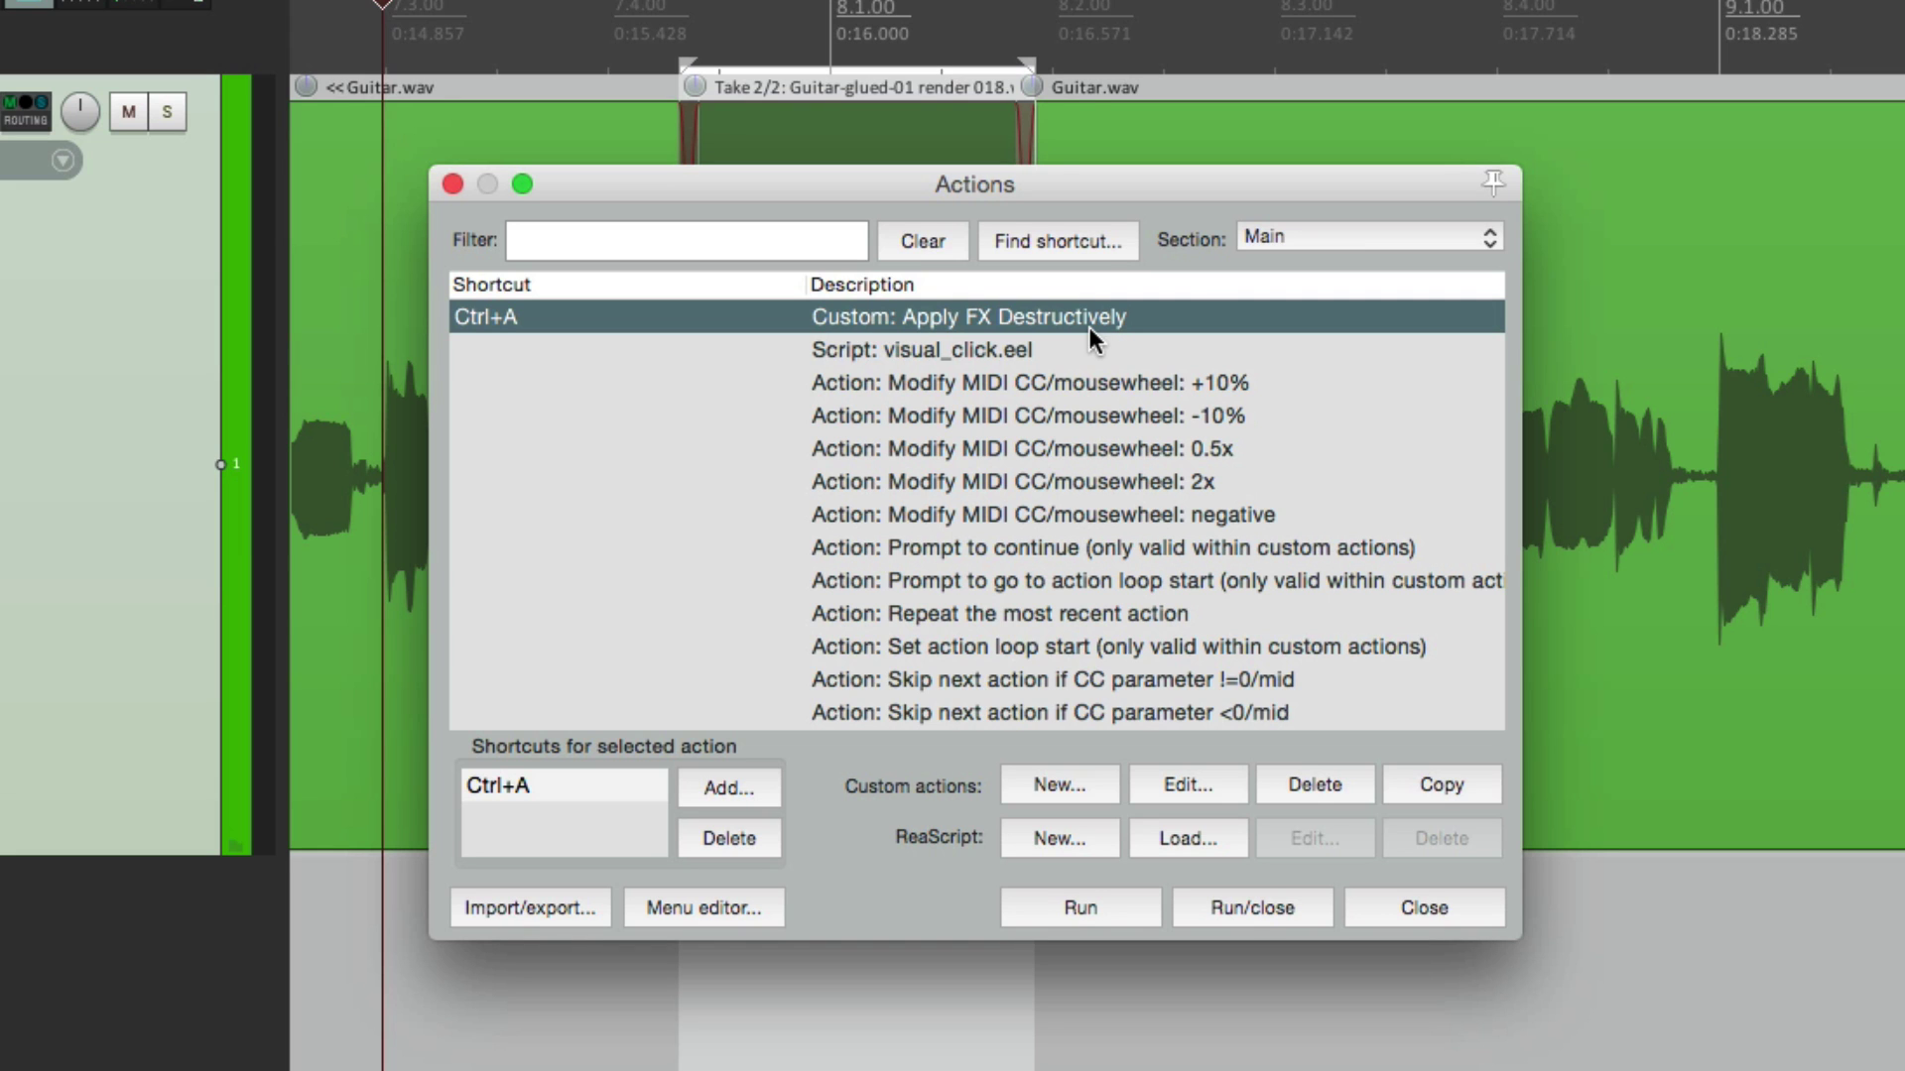
left_click(1405, 917)
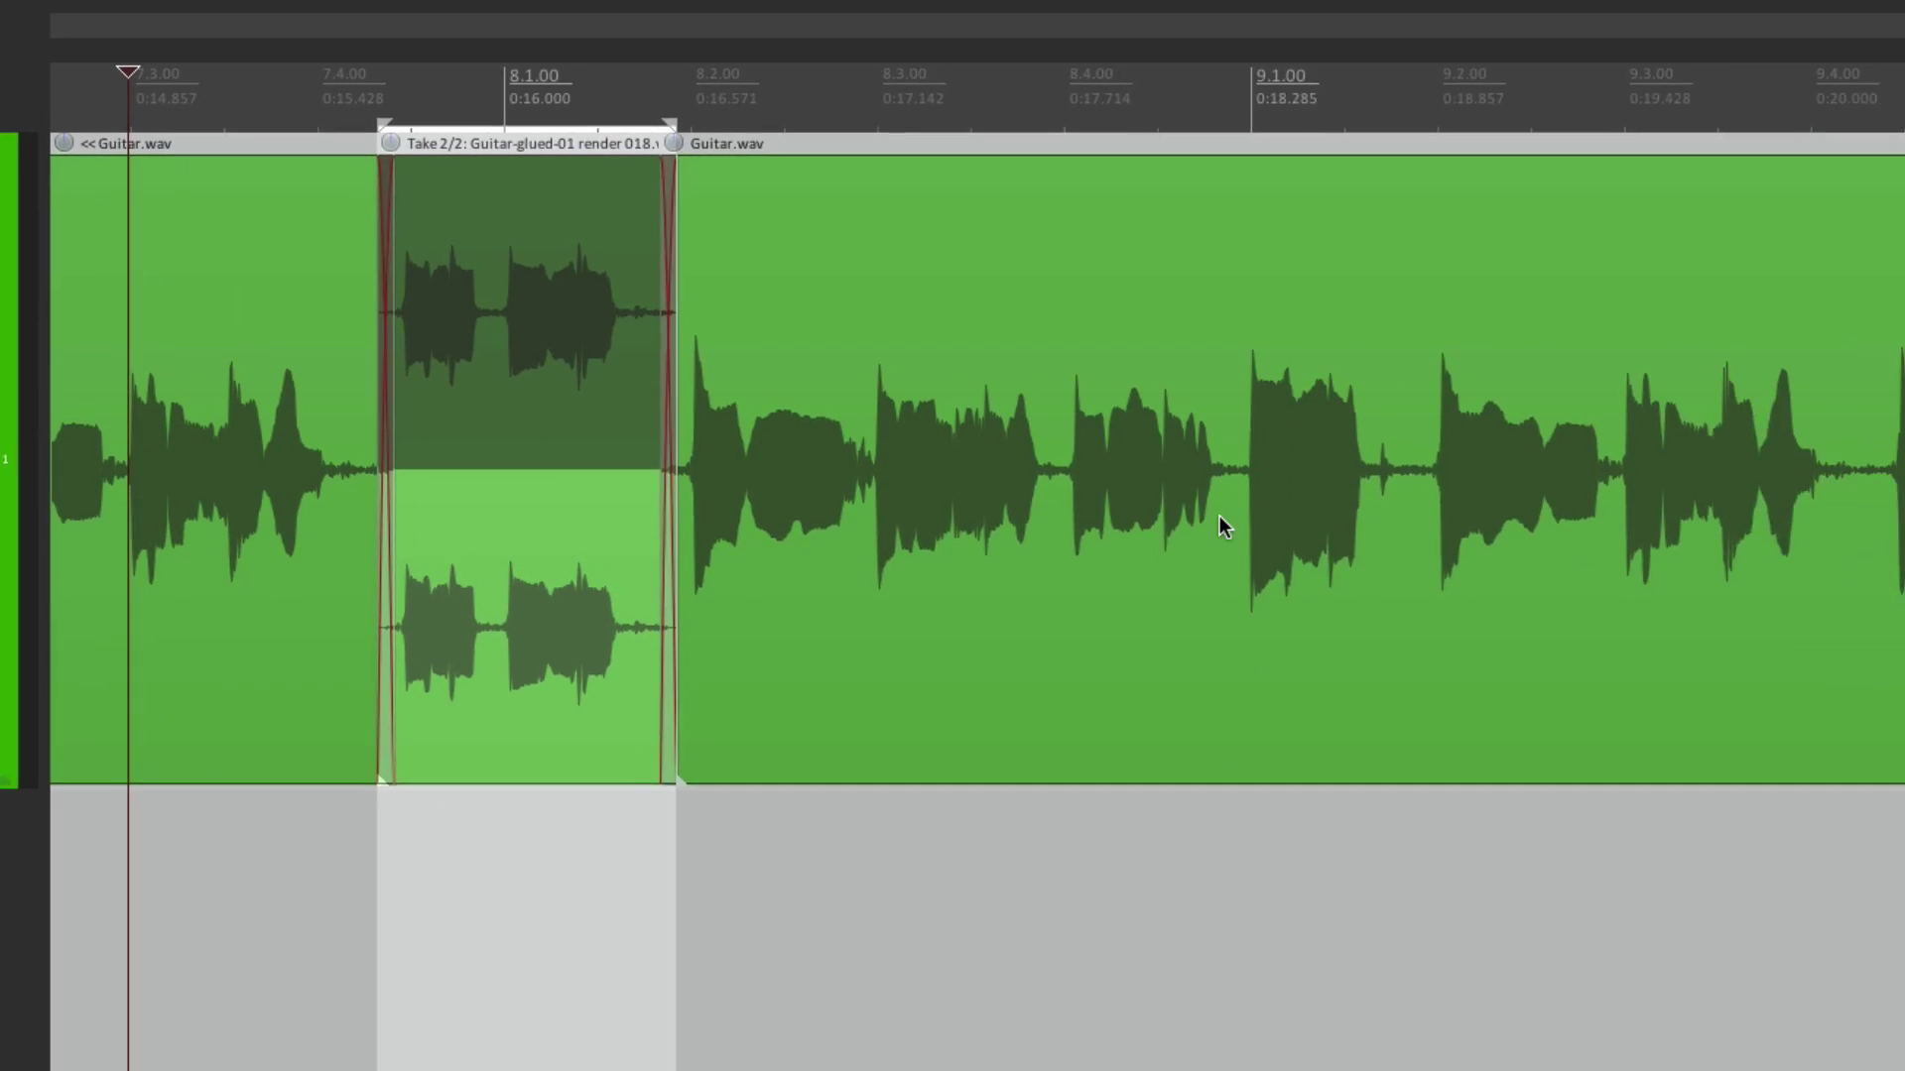
left_click_drag(1147, 396, 1321, 544)
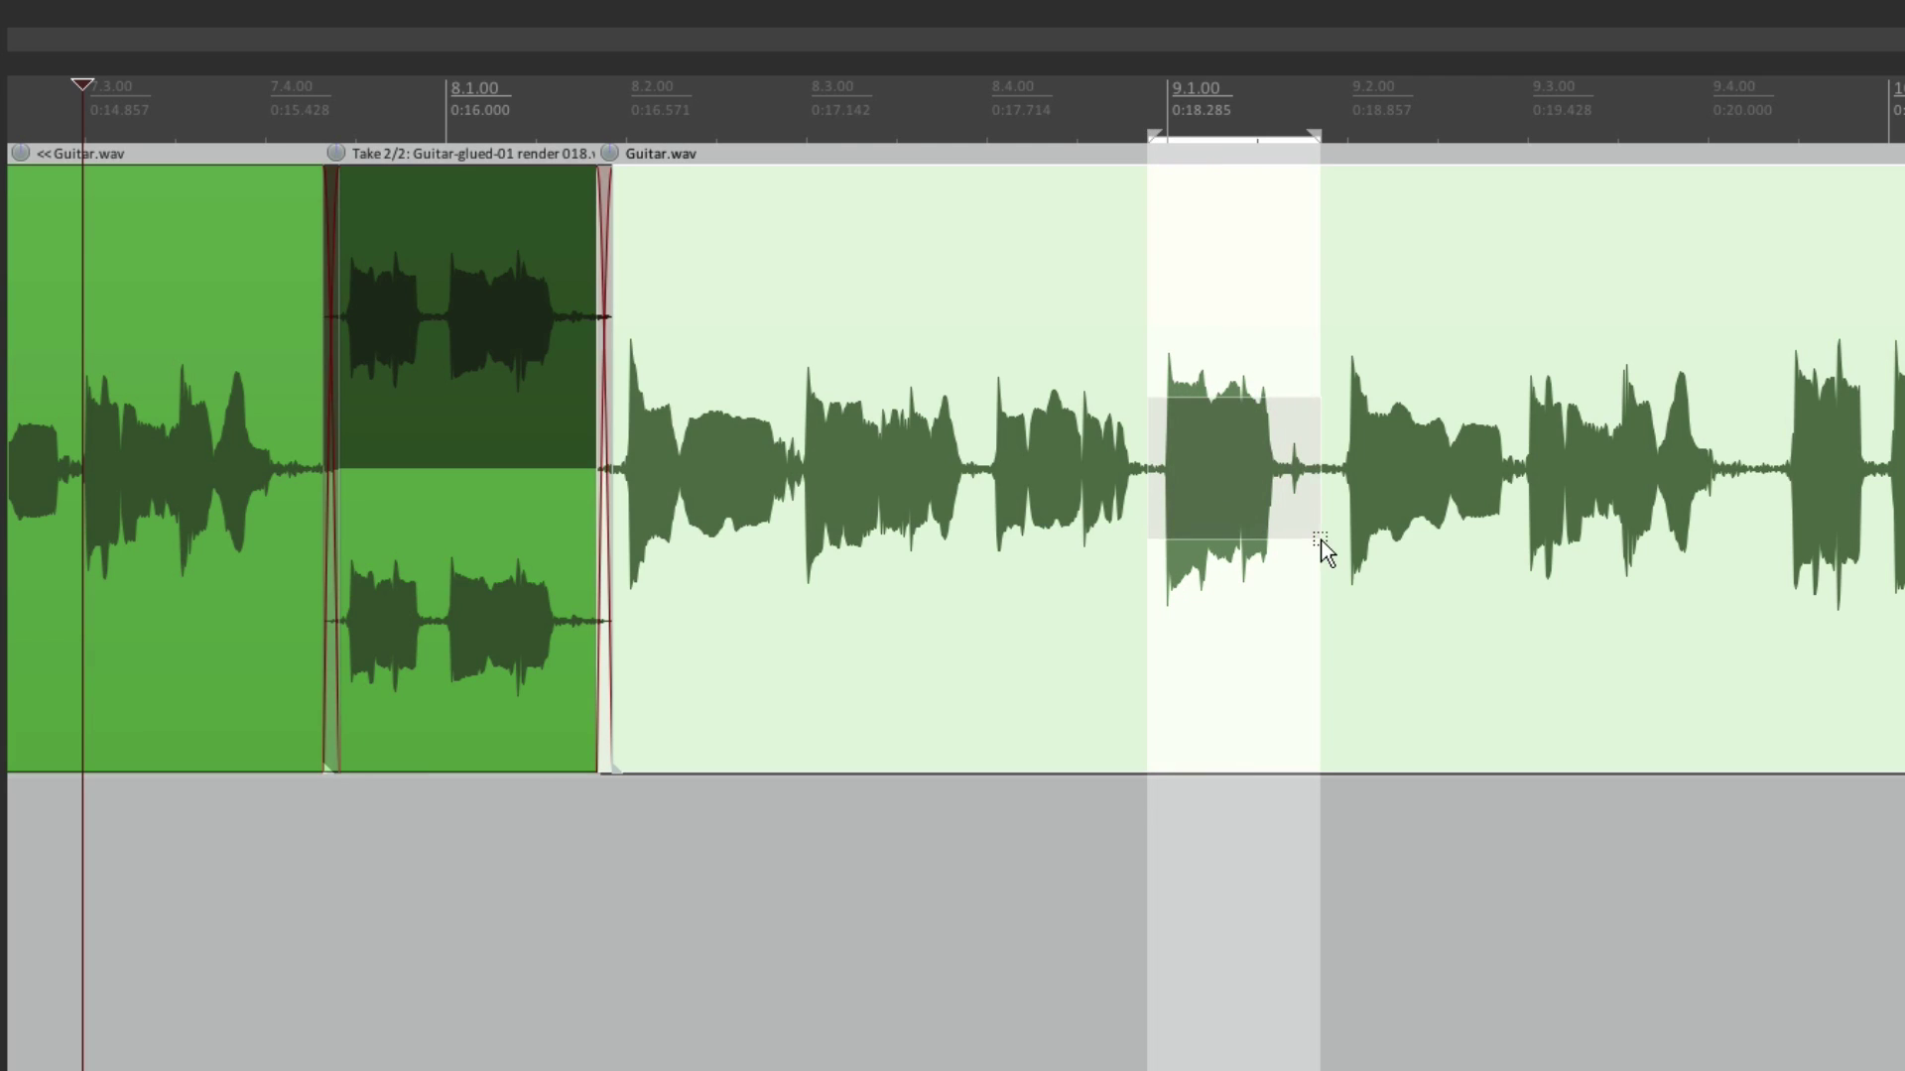
key("shift+s")
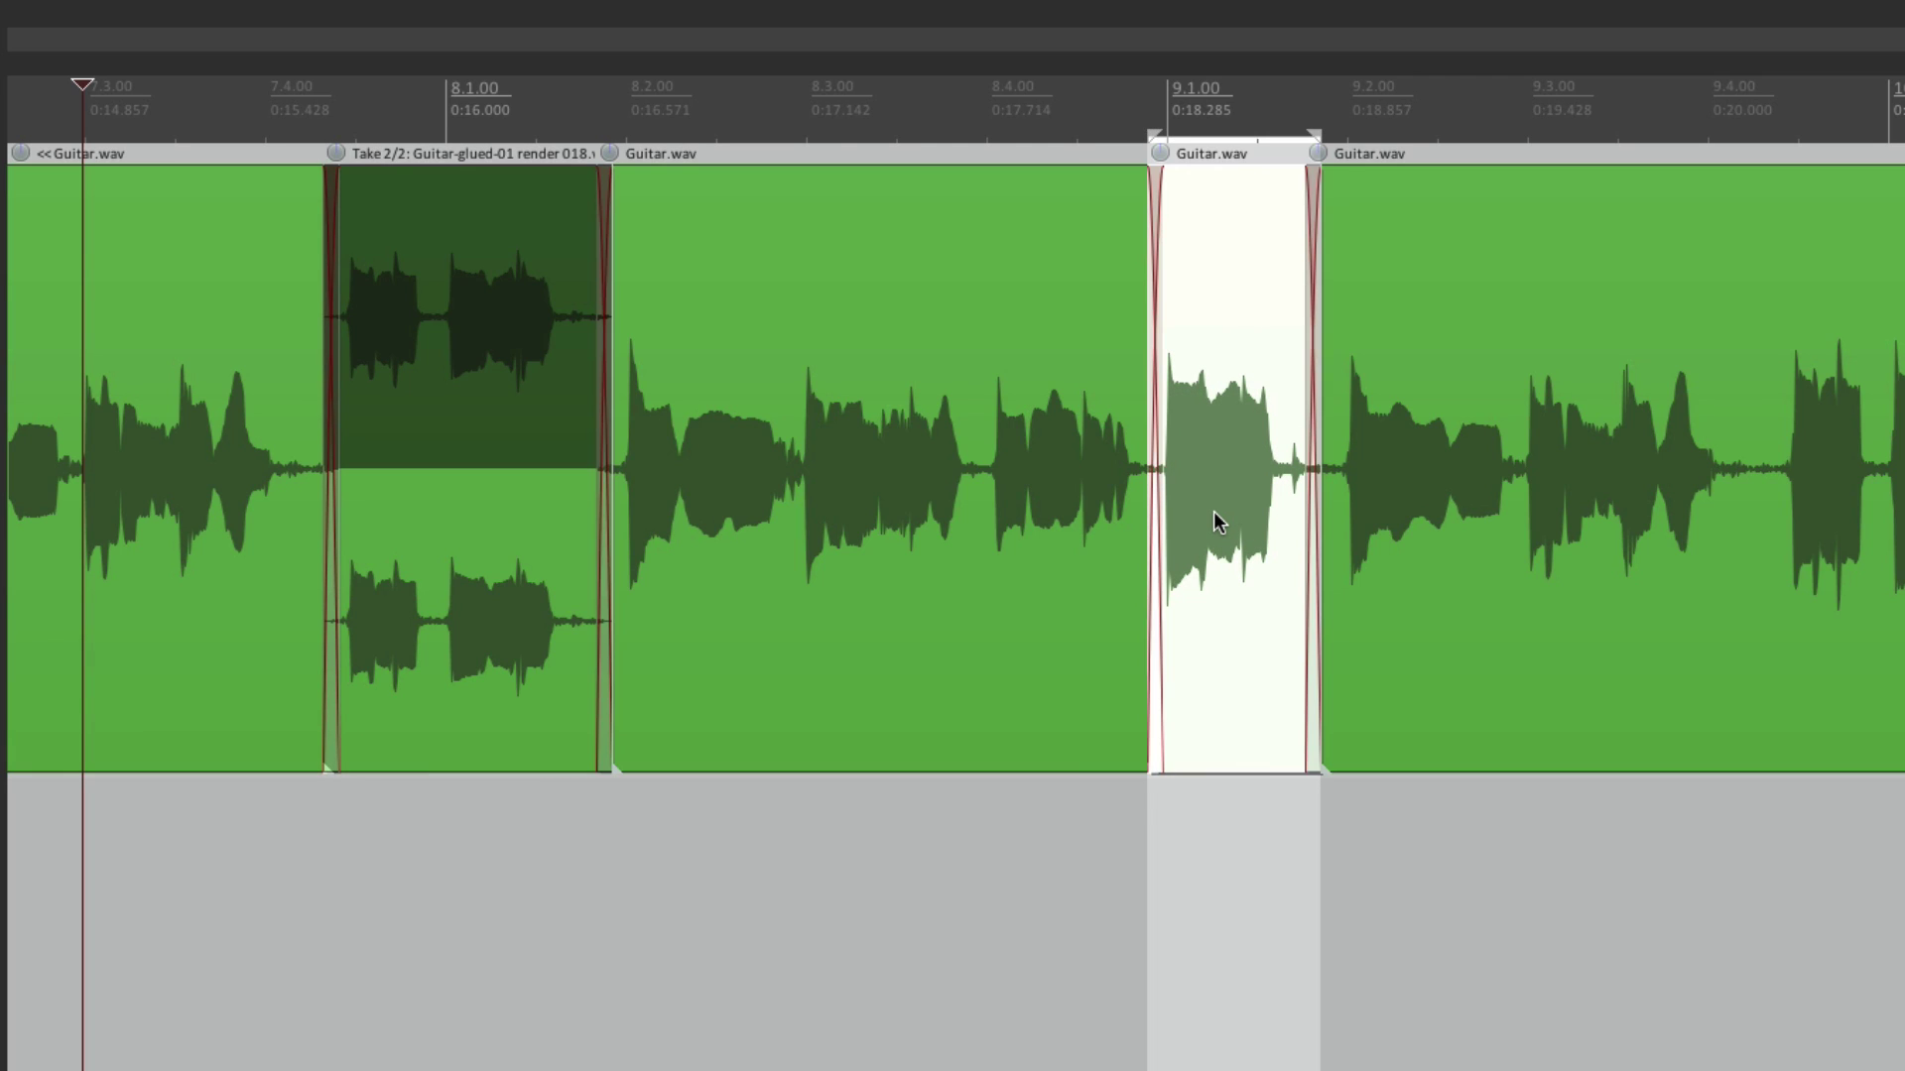